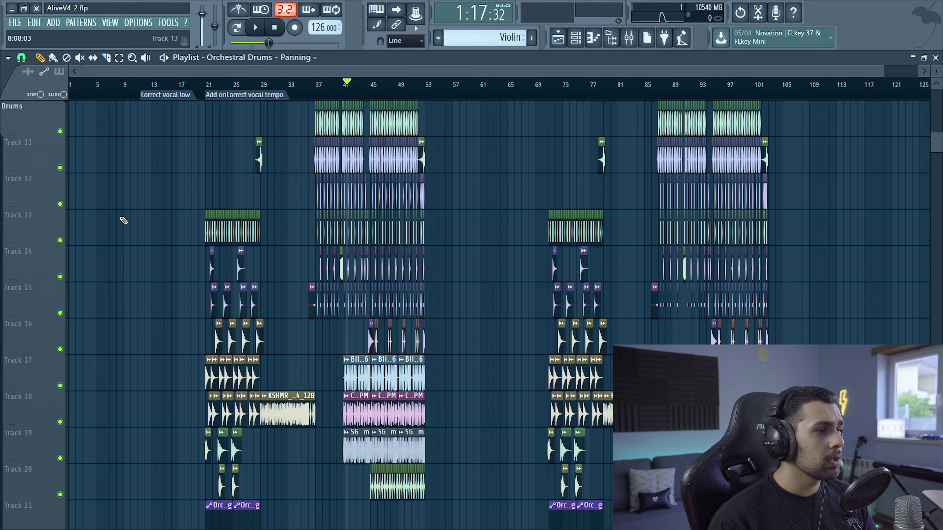
- Examine the comparison tracks at the start of the playlist, highlighting their clips and clearing the selection
{"action": "scroll", "coordinate": [118, 215], "scroll_direction": "up", "scroll_amount": 3}
{"action": "scroll", "coordinate": [150, 247], "scroll_direction": "up", "scroll_amount": 6}
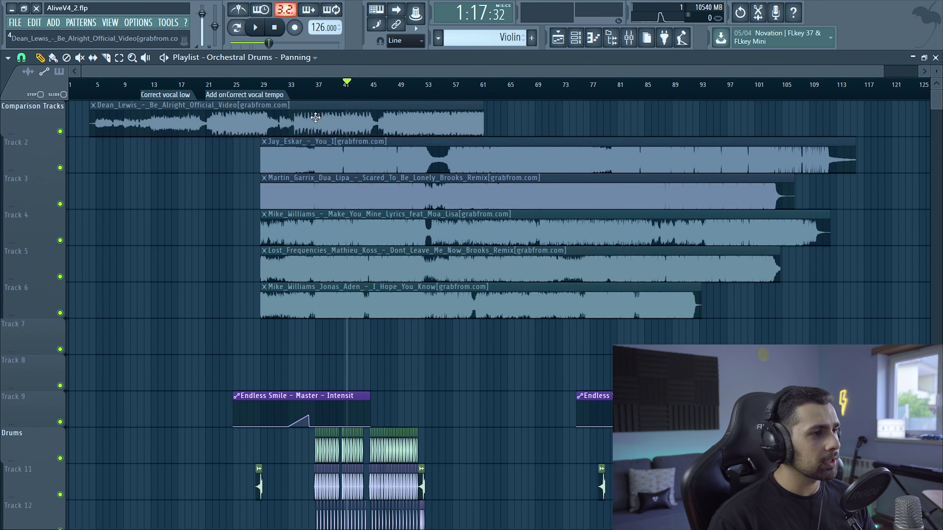
{"action": "left_click_drag", "start_coordinate": [358, 103], "coordinate": [394, 290]}
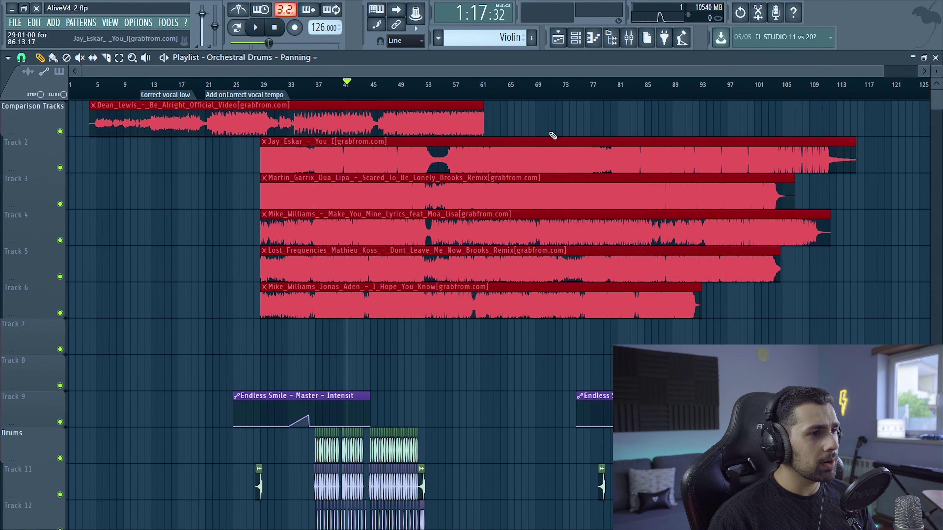
{"action": "left_click", "coordinate": [548, 123]}
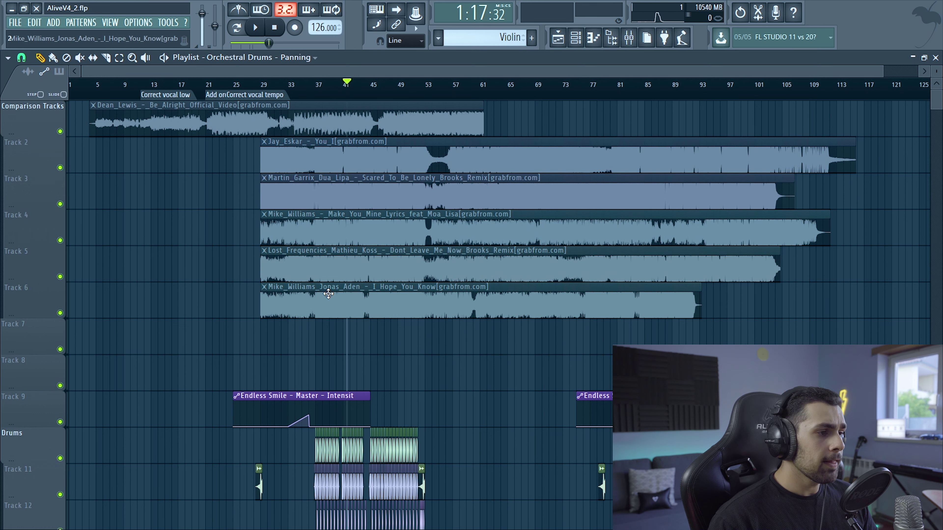
- Look over the drum tracks in the playlist, highlighting their clips and clearing the selection
{"action": "scroll", "coordinate": [385, 267], "scroll_direction": "down", "scroll_amount": 6}
{"action": "left_click_drag", "start_coordinate": [153, 138], "coordinate": [839, 527]}
{"action": "scroll", "coordinate": [834, 433], "scroll_direction": "down", "scroll_amount": 4}
{"action": "key", "text": "ctrl+d"}
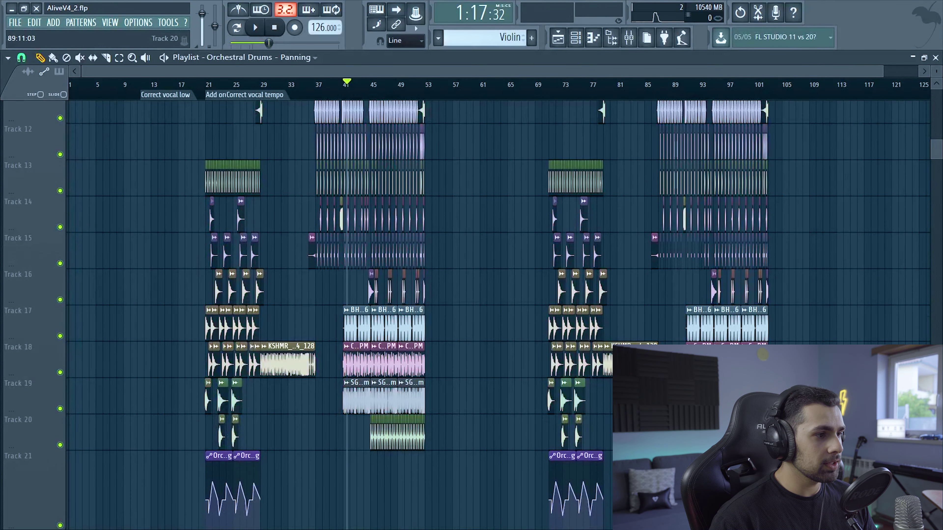
{"action": "scroll", "coordinate": [93, 270], "scroll_direction": "down", "scroll_amount": 10}
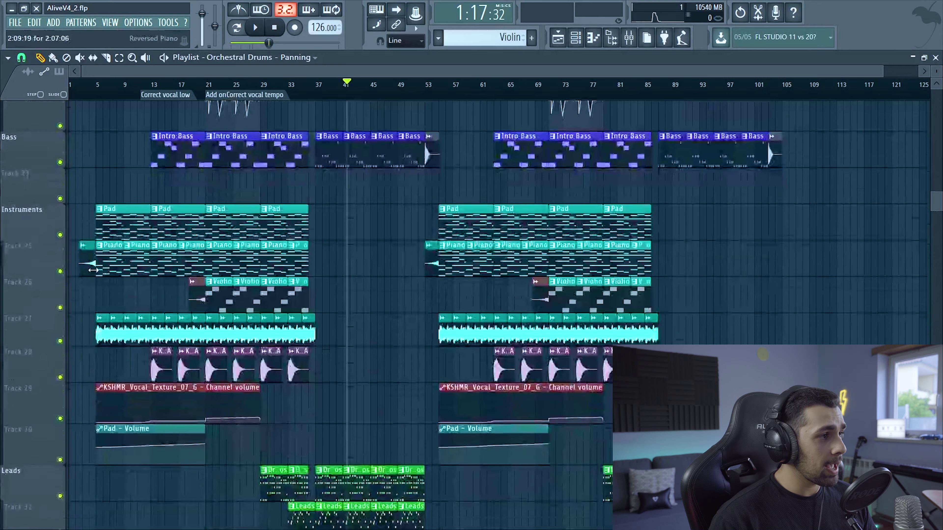
- Look over the instrument and lead tracks in the playlist, highlighting the clips of each group
{"action": "left_click_drag", "start_coordinate": [76, 204], "coordinate": [608, 439]}
{"action": "scroll", "coordinate": [610, 460], "scroll_direction": "down", "scroll_amount": 5}
{"action": "scroll", "coordinate": [608, 439], "scroll_direction": "down", "scroll_amount": 1}
{"action": "left_click_drag", "start_coordinate": [142, 259], "coordinate": [733, 335]}
{"action": "scroll", "coordinate": [256, 215], "scroll_direction": "down", "scroll_amount": 6}
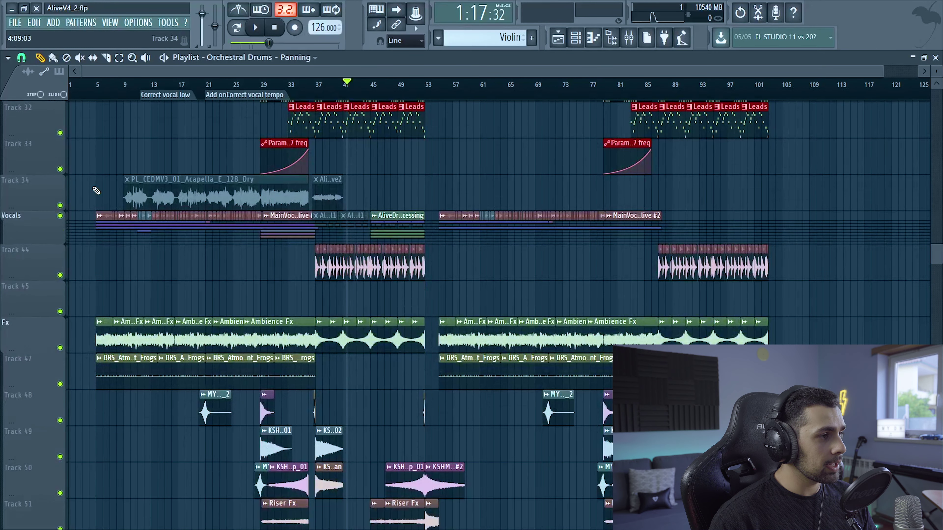
- Expand the Vocals group to examine its tracks, collapse it again and look over the Fx tracks
{"action": "left_click_drag", "start_coordinate": [85, 277], "coordinate": [382, 247]}
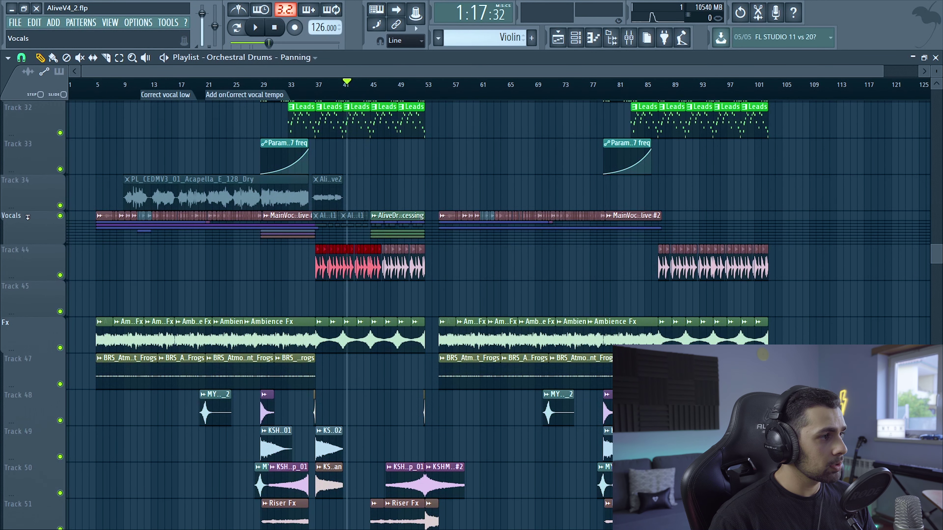
{"action": "left_click", "coordinate": [27, 217]}
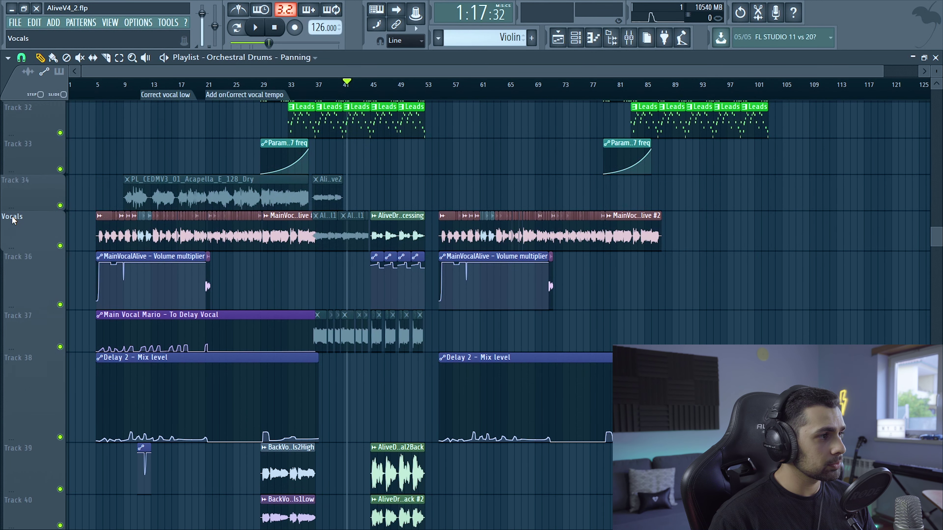
{"action": "double_click", "coordinate": [104, 219]}
{"action": "left_click", "coordinate": [25, 222]}
{"action": "scroll", "coordinate": [393, 352], "scroll_direction": "down", "scroll_amount": 4}
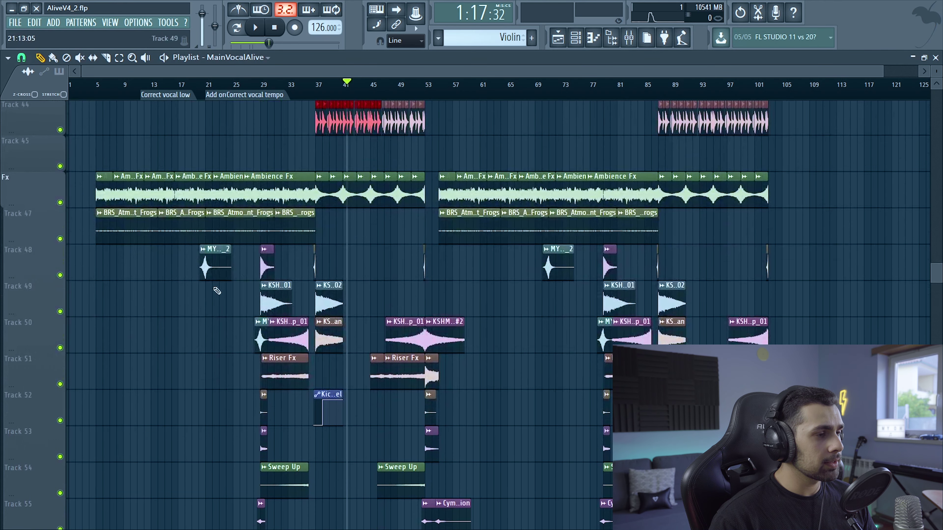
- Solo Track 25 with the Piano clips and play the Piano pattern
{"action": "scroll", "coordinate": [508, 415], "scroll_direction": "up", "scroll_amount": 7}
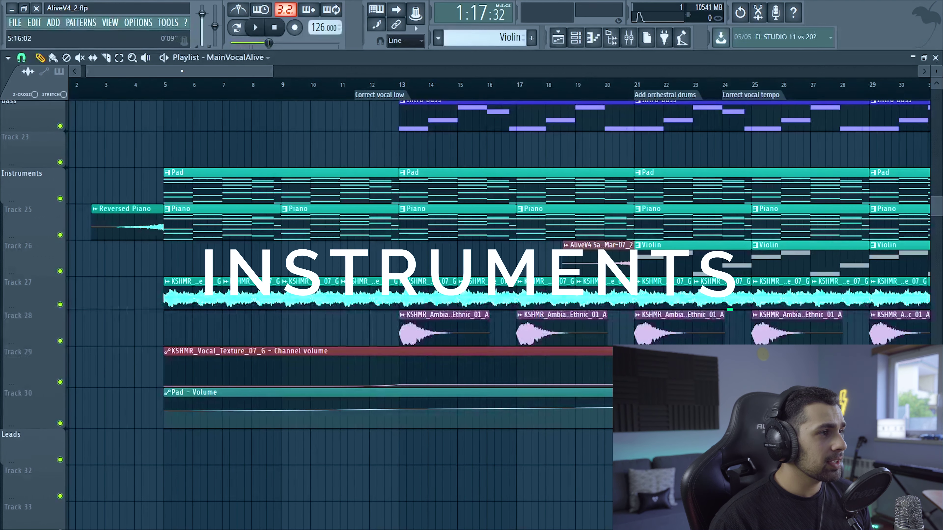
{"action": "scroll", "coordinate": [274, 198], "scroll_direction": "left", "scroll_amount": 1}
{"action": "left_click", "coordinate": [60, 235], "text": "ctrl"}
{"action": "left_click", "coordinate": [225, 232]}
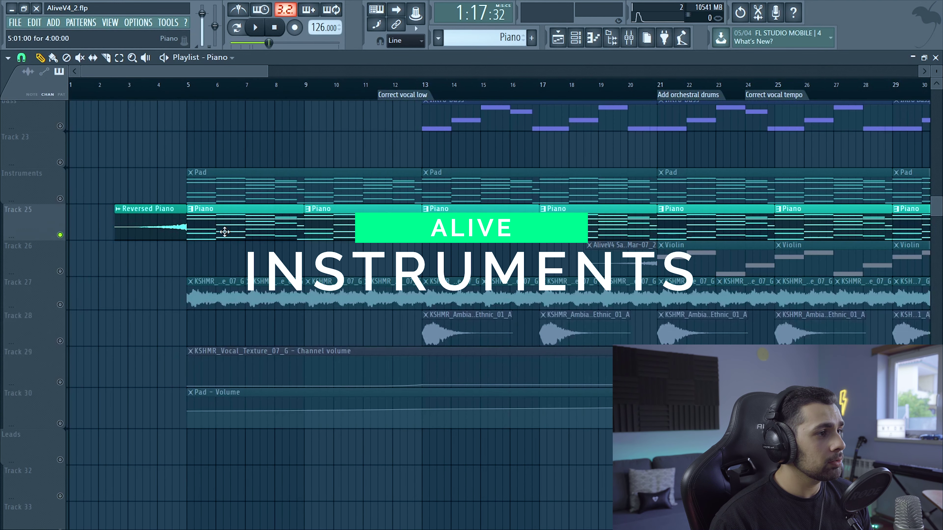
{"action": "key", "text": "space"}
- View the Piano channel's Kontakt instrument from the channel rack and close its window
{"action": "left_click", "coordinate": [575, 37]}
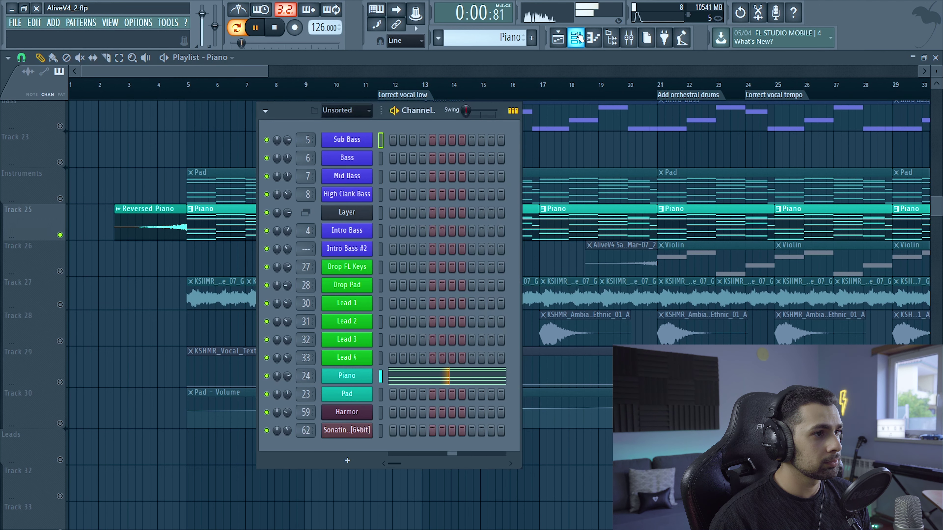
{"action": "left_click", "coordinate": [351, 378]}
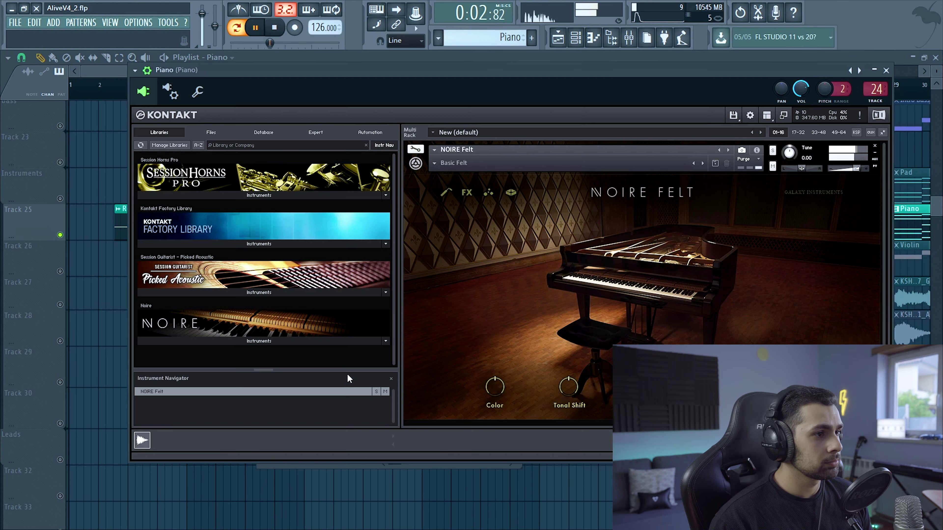
{"action": "left_click", "coordinate": [885, 70]}
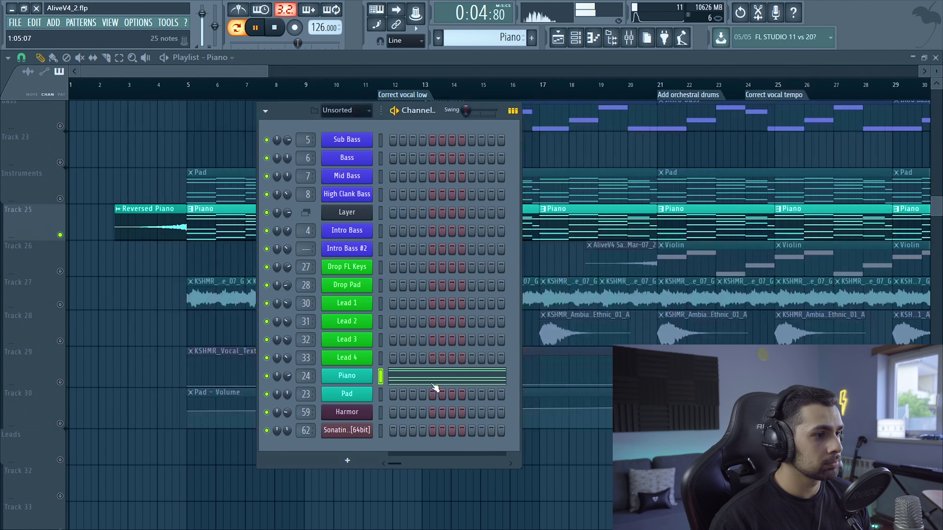
- Examine the Piano pattern's notes in the piano roll, stop playback and return to the playlist
{"action": "left_click", "coordinate": [436, 378]}
{"action": "scroll", "coordinate": [468, 337], "scroll_direction": "down", "scroll_amount": 10}
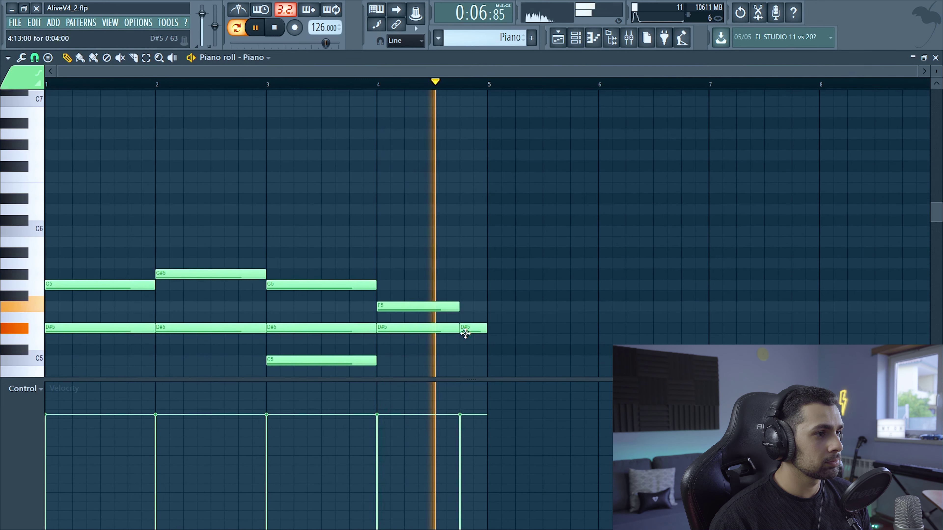
{"action": "key", "text": "space"}
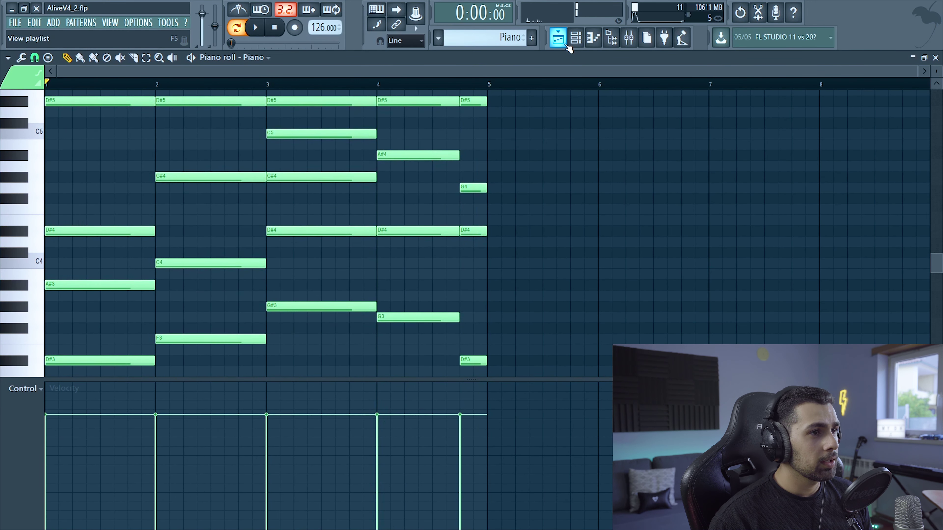
{"action": "key", "text": "F5"}
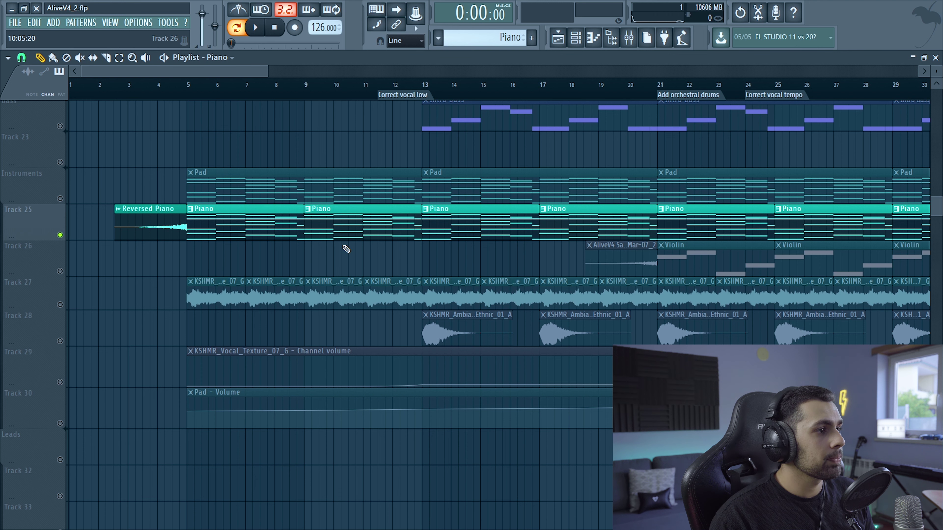
- Solo the Pad track in the Instruments group and listen to it from bar 5
{"action": "scroll", "coordinate": [185, 219], "scroll_direction": "down", "scroll_amount": 2}
{"action": "left_click", "coordinate": [60, 199]}
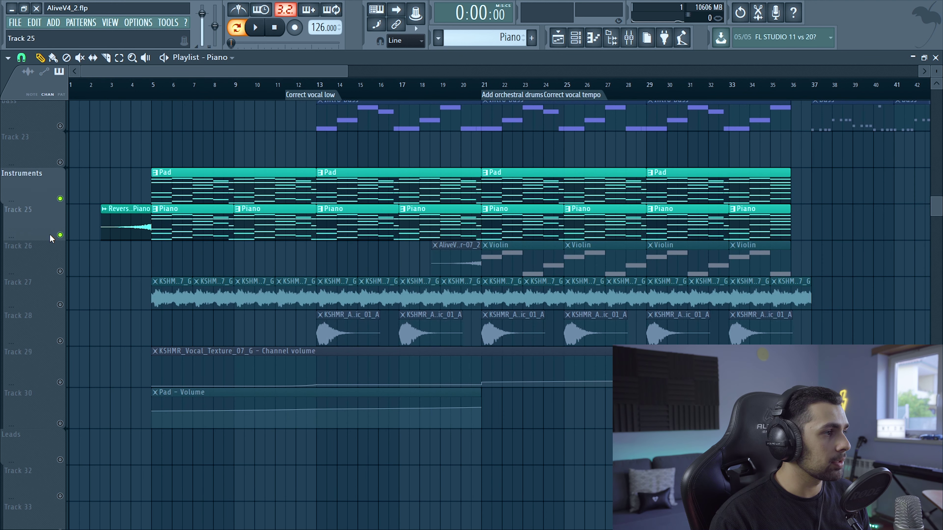
{"action": "left_click", "coordinate": [60, 235]}
{"action": "left_click", "coordinate": [157, 95]}
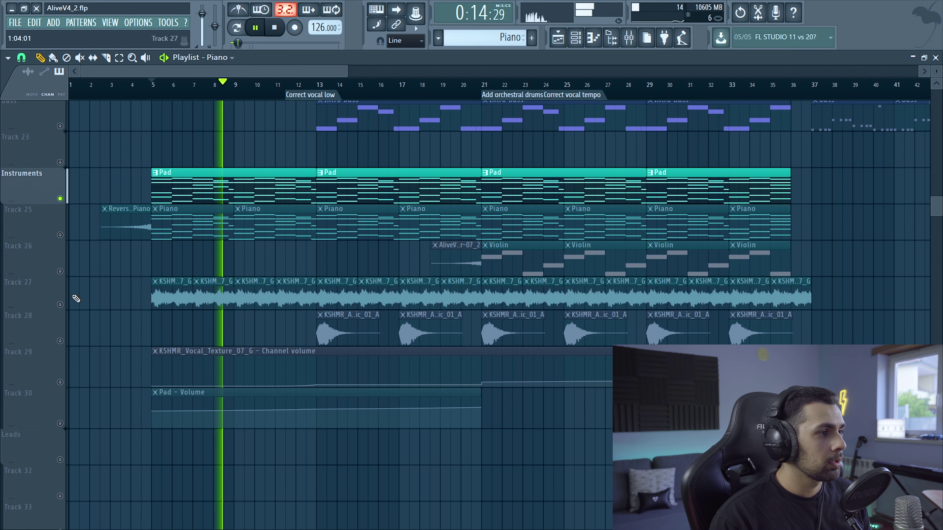
{"action": "key", "text": "space"}
- Solo Track 27, listen to the vocal texture and inspect the sample settings of KSHMR_Vocal_Texture_07_G
{"action": "right_click", "coordinate": [61, 305]}
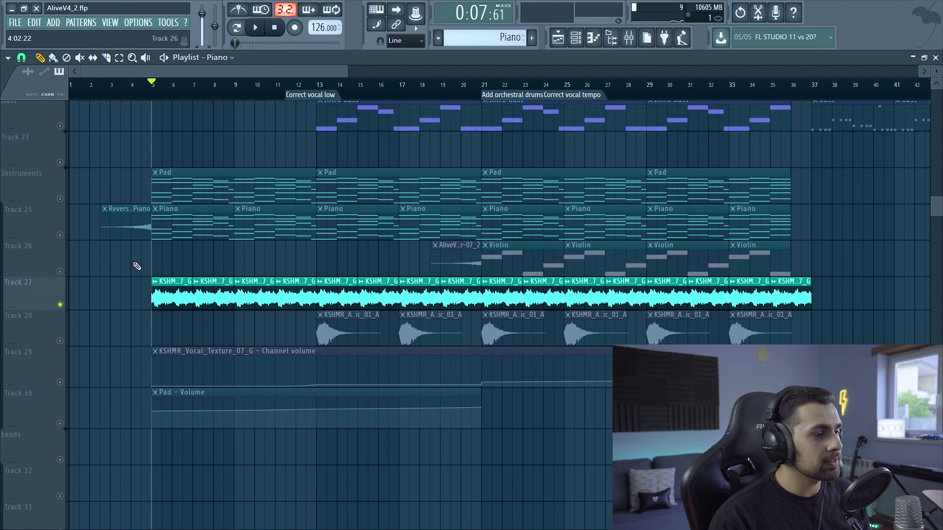
{"action": "key", "text": "space"}
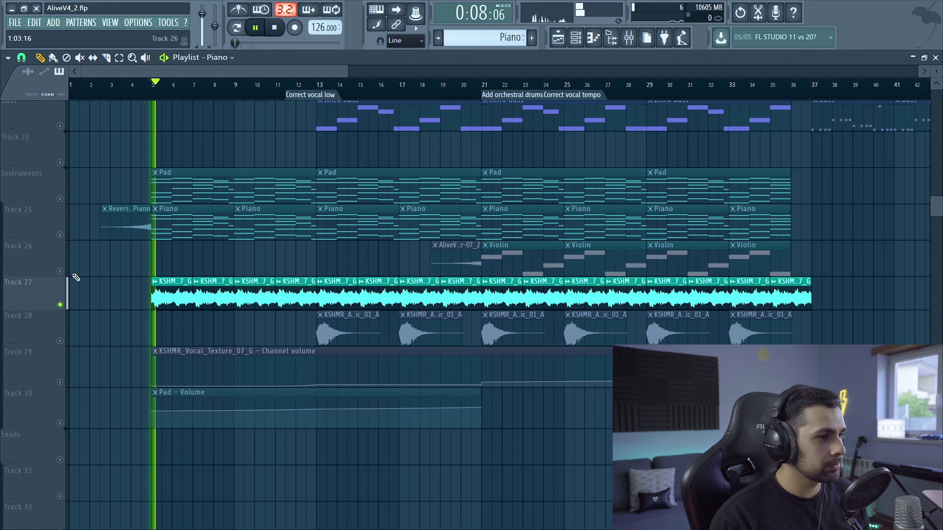
{"action": "double_click", "coordinate": [162, 289]}
{"action": "key", "text": "space"}
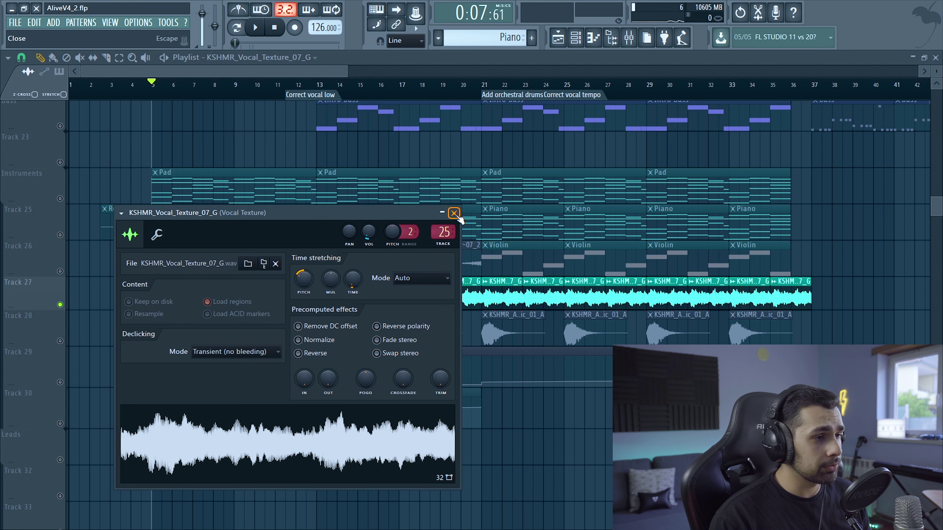
{"action": "left_click", "coordinate": [453, 213]}
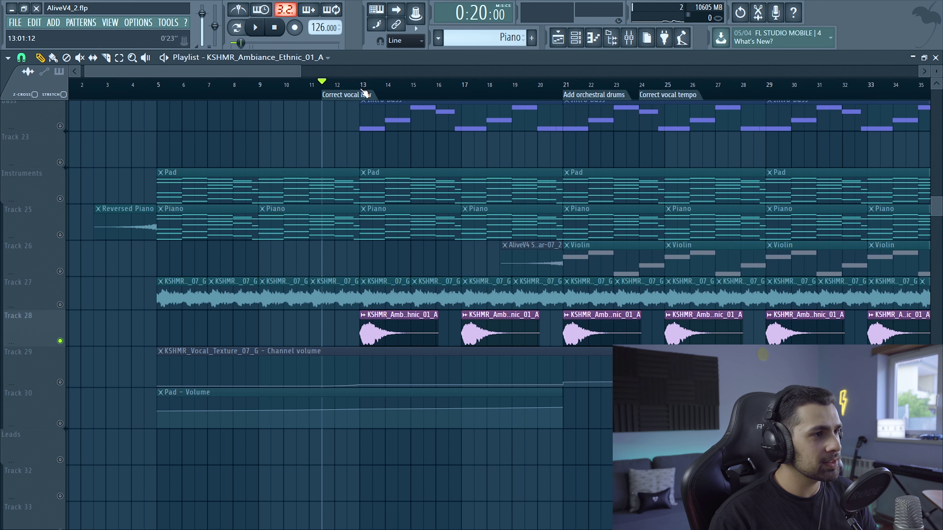
- Listen to the soloed KSHMR_Ambiance_Ethnic_01_A clips on Track 28 around bar 13
{"action": "key", "text": "space"}
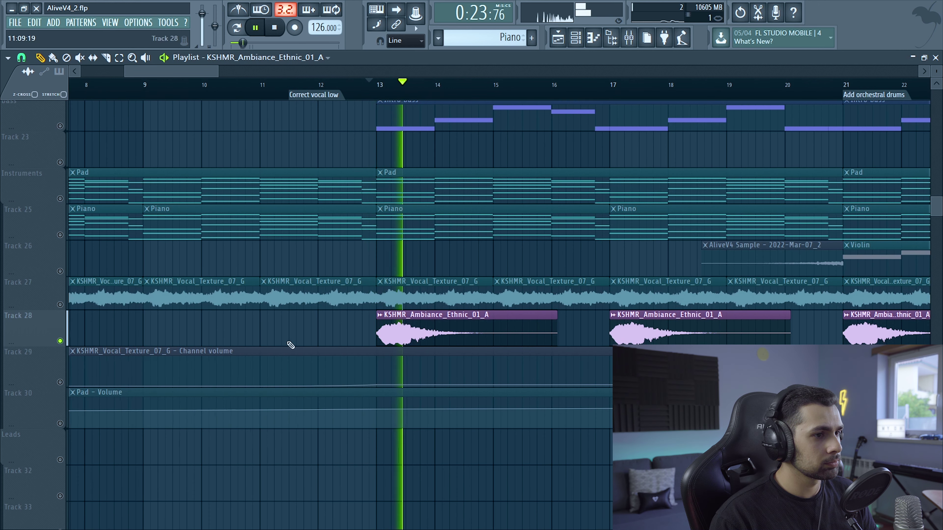
{"action": "key", "text": "space"}
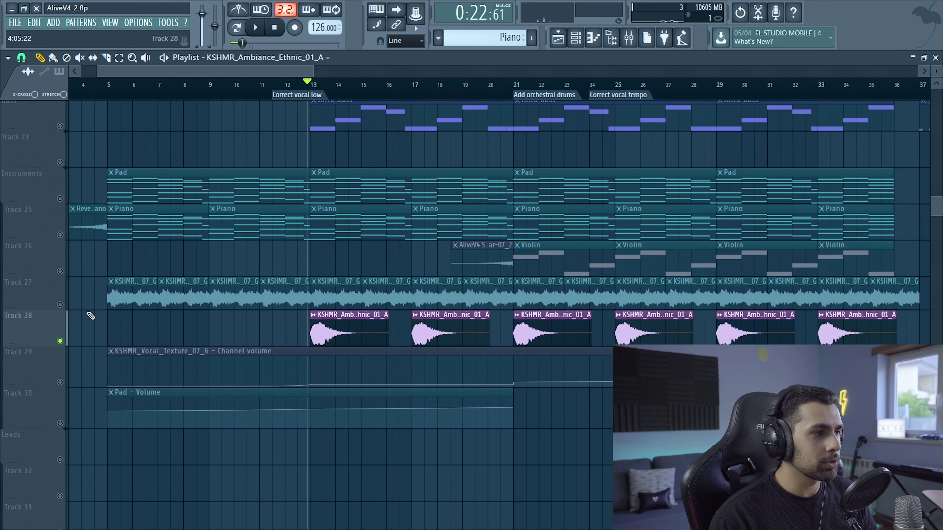
- Re-enable all the instrument tracks and inspect the sample settings of the Reversed Piano clip
{"action": "left_click", "coordinate": [61, 198]}
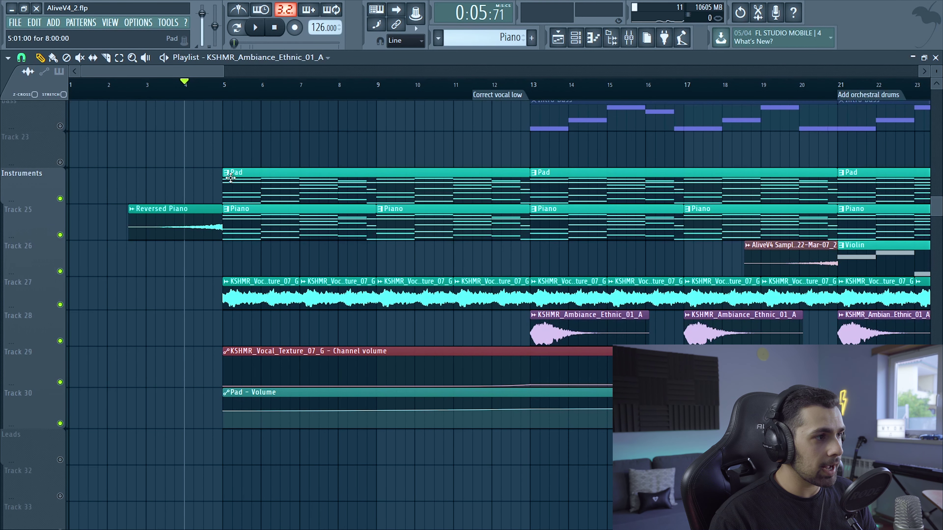
{"action": "double_click", "coordinate": [190, 228]}
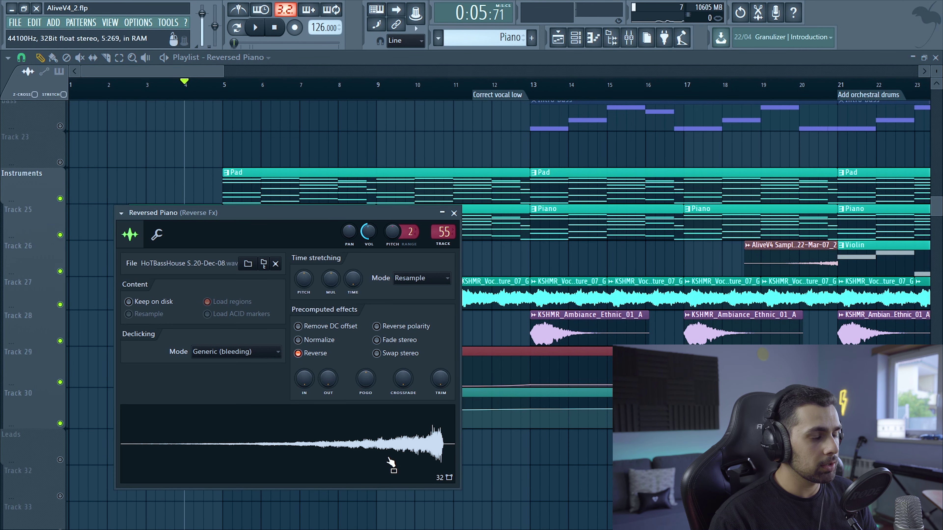
{"action": "left_click", "coordinate": [453, 213]}
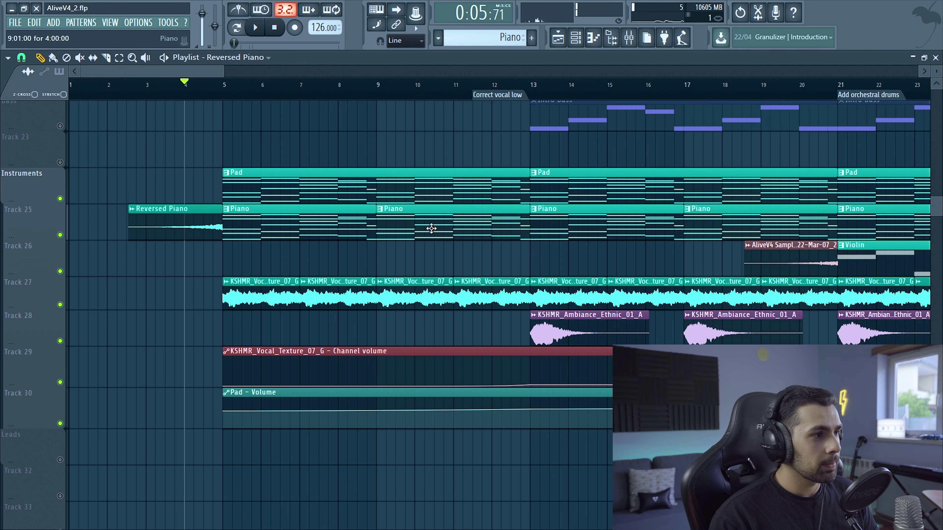
- Place a Piano clip on Track 25 at bar 113 and shorten it to a slice about one step long
{"action": "scroll", "coordinate": [152, 247], "scroll_direction": "down", "scroll_amount": 6}
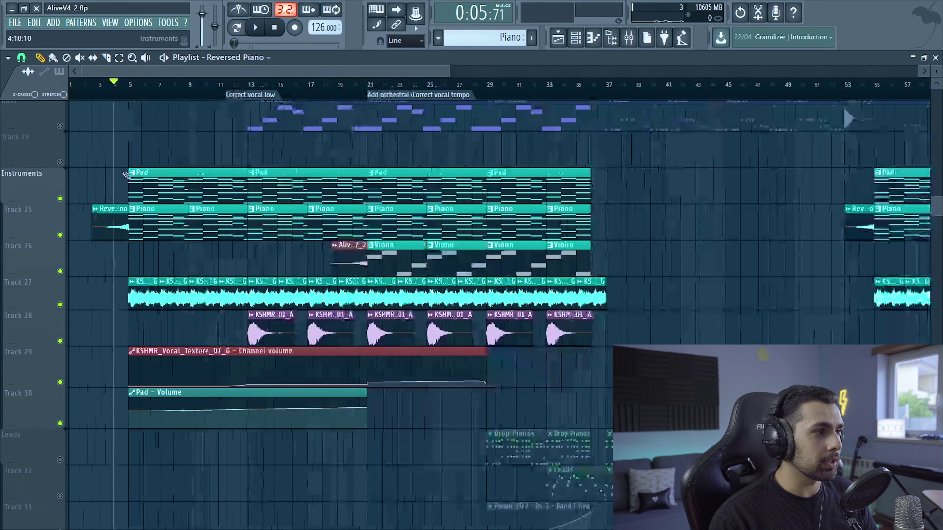
{"action": "scroll", "coordinate": [123, 306], "scroll_direction": "down", "scroll_amount": 1}
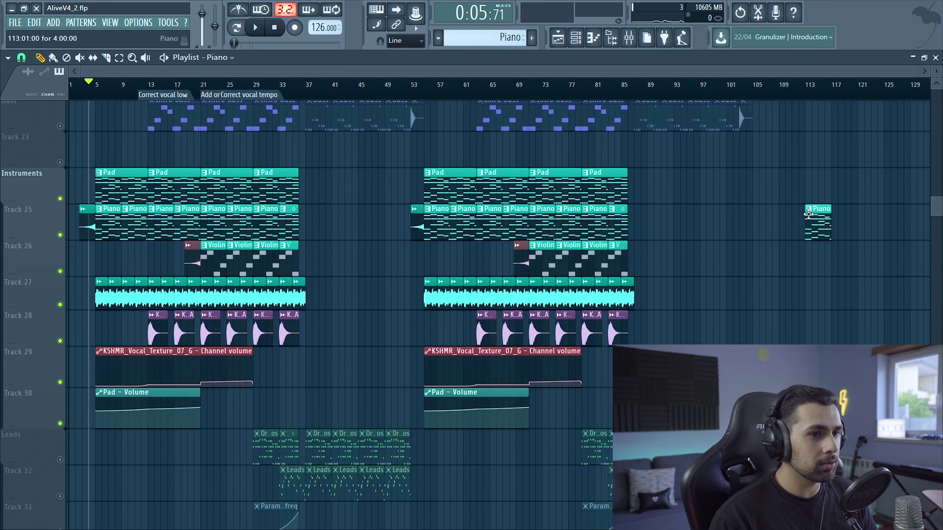
{"action": "left_click", "coordinate": [808, 214]}
{"action": "scroll", "coordinate": [808, 214], "scroll_direction": "up", "scroll_amount": 5}
{"action": "left_click_drag", "start_coordinate": [656, 302], "coordinate": [475, 303]}
{"action": "scroll", "coordinate": [579, 306], "scroll_direction": "up", "scroll_amount": 6}
{"action": "scroll", "coordinate": [475, 302], "scroll_direction": "down", "scroll_amount": 6}
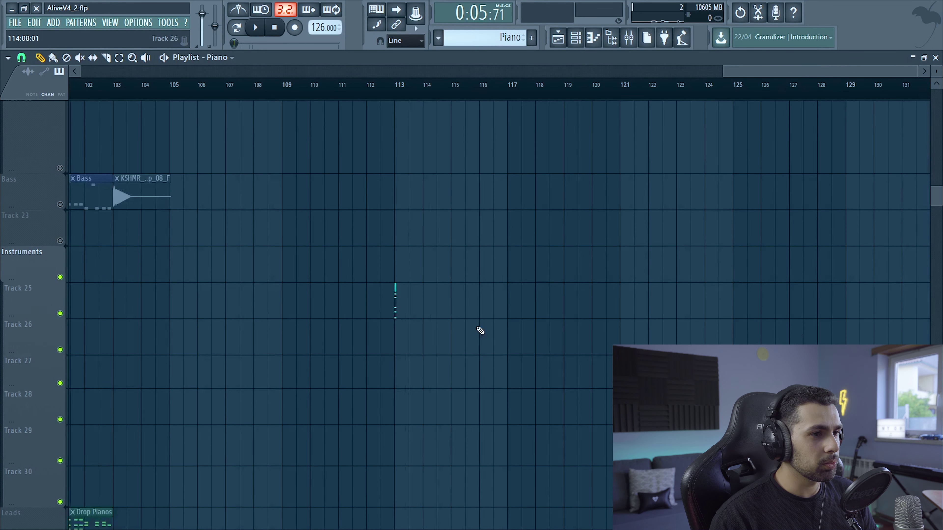
{"action": "scroll", "coordinate": [412, 327], "scroll_direction": "up", "scroll_amount": 6}
- Set the playback position to bar 113 and listen to the short piano slice
{"action": "left_click", "coordinate": [495, 97]}
{"action": "key", "text": "space"}
{"action": "key", "text": "space"}
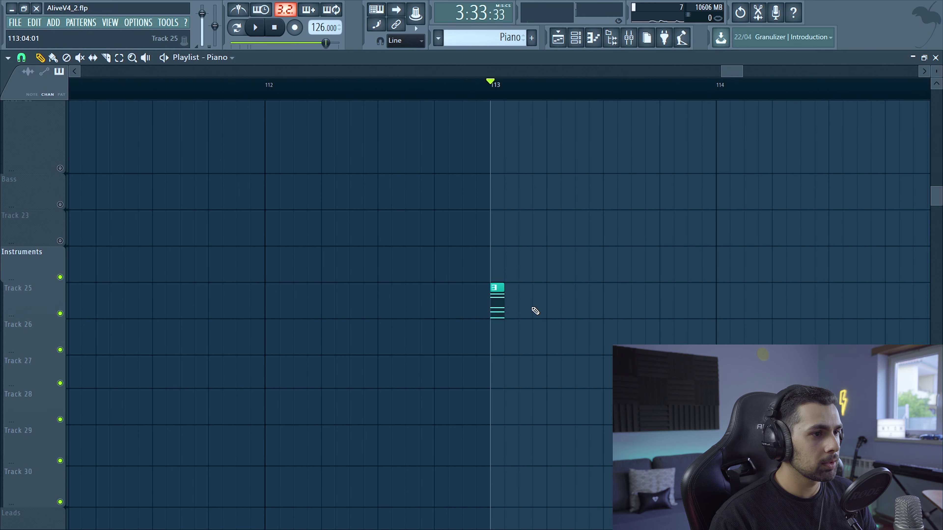
- Load Edison into slot 3 of the Master mixer track and arm it to record on input
{"action": "key", "text": "F9"}
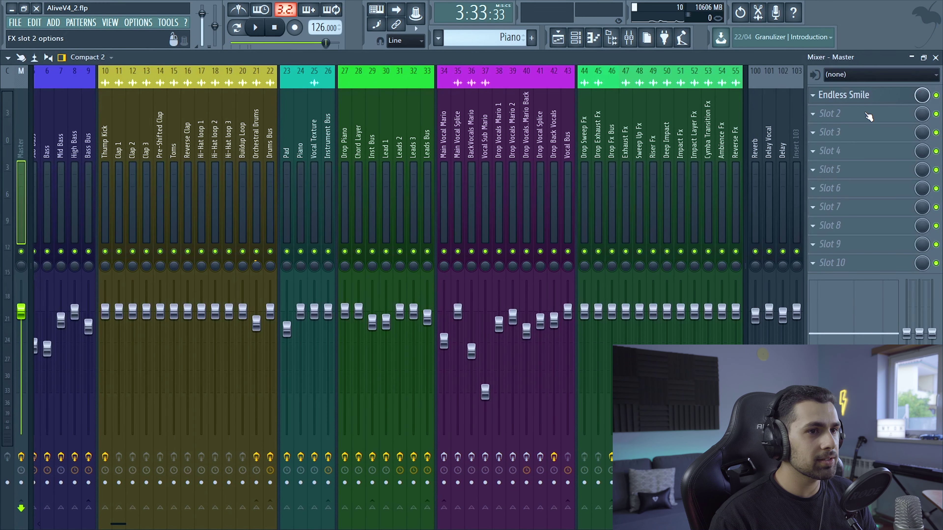
{"action": "left_click", "coordinate": [830, 132]}
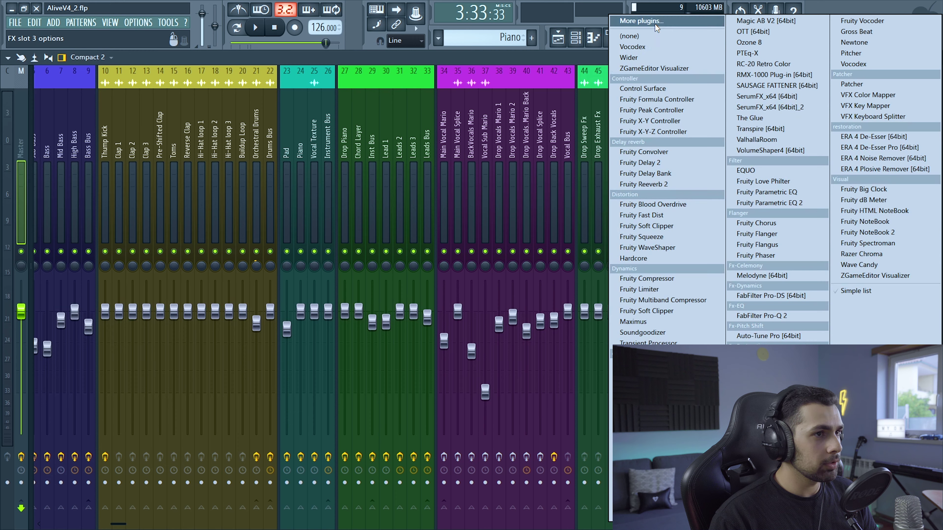
{"action": "left_click", "coordinate": [655, 24]}
{"action": "type", "text": "ed"}
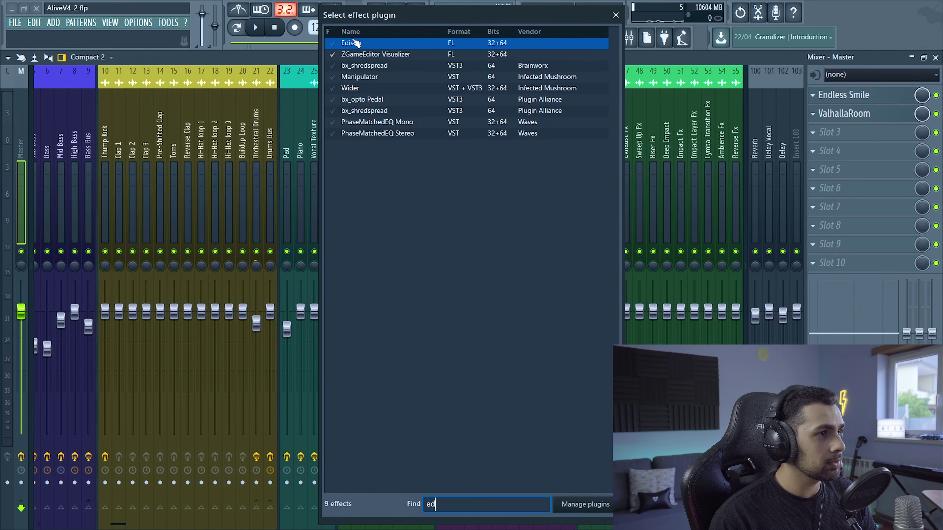
{"action": "double_click", "coordinate": [353, 42]}
{"action": "left_click", "coordinate": [171, 190]}
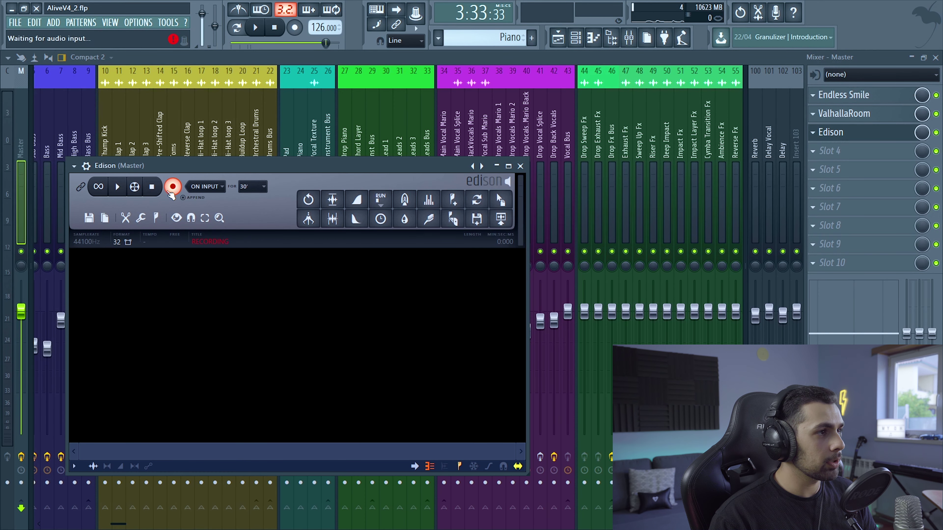
- Record about 6.6 seconds of the piano slice into Edison, and bypass ValhallaRoom on the Master track
{"action": "left_click", "coordinate": [259, 29]}
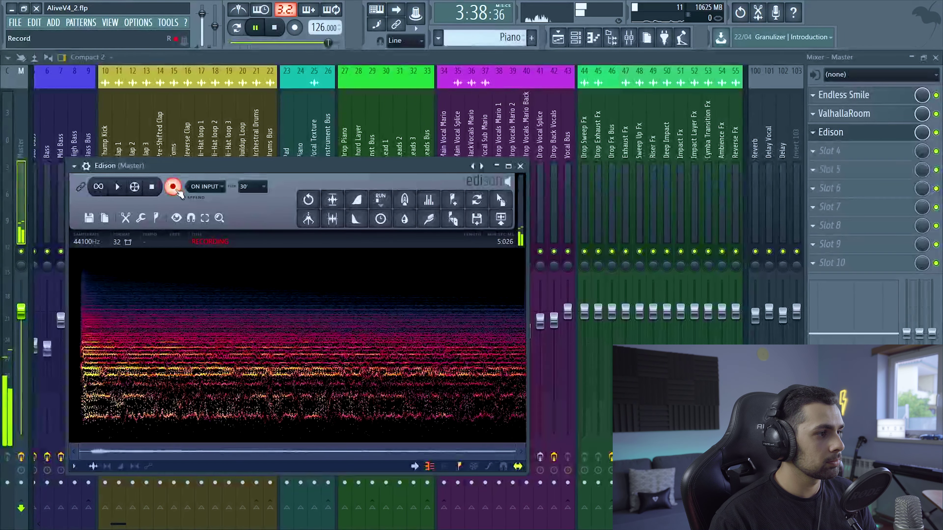
{"action": "left_click", "coordinate": [176, 189]}
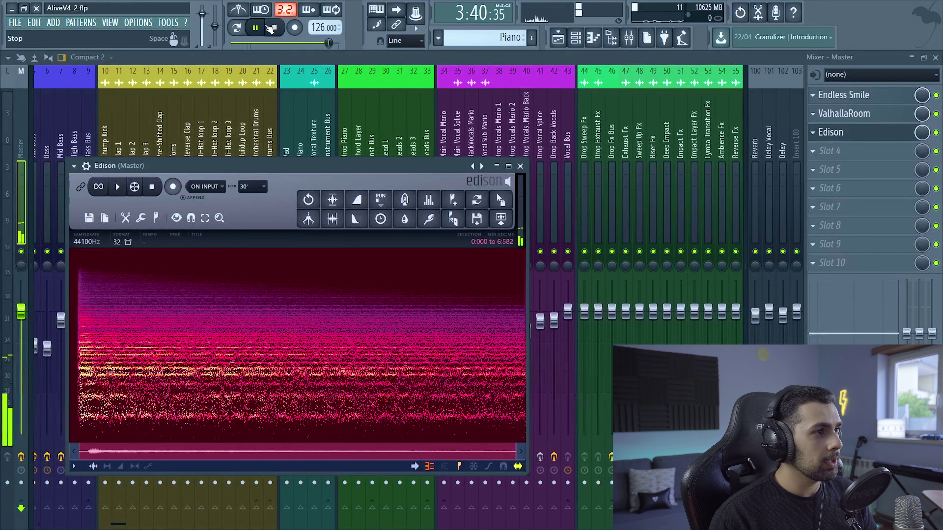
{"action": "left_click", "coordinate": [277, 30]}
{"action": "left_click", "coordinate": [521, 166]}
{"action": "left_click", "coordinate": [936, 113]}
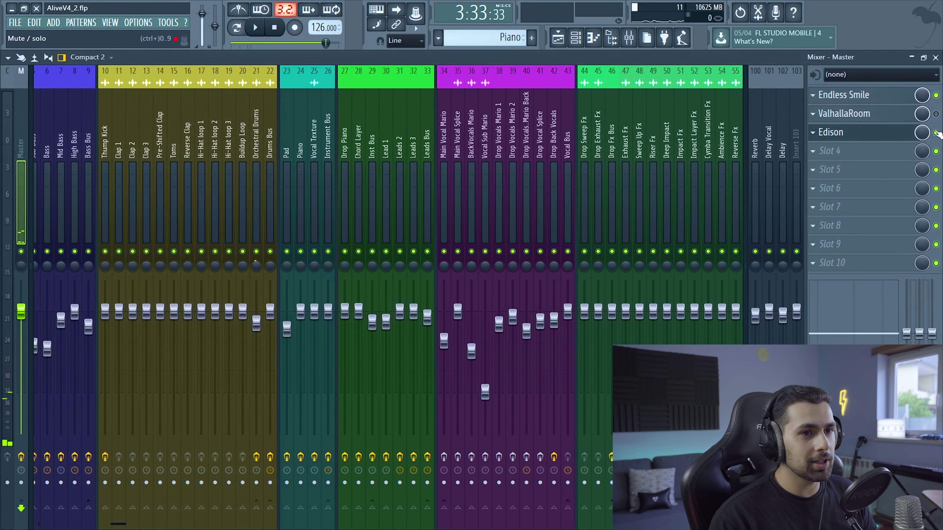
- Transfer the Edison recording to the playlist as an audio clip on Track 23 near bar 113
{"action": "left_click", "coordinate": [846, 132]}
{"action": "left_click_drag", "start_coordinate": [500, 200], "coordinate": [553, 70]}
{"action": "left_click_drag", "start_coordinate": [528, 248], "coordinate": [516, 230]}
- Enable Reverse in the sample settings of the recorded clip on Track 23
{"action": "scroll", "coordinate": [509, 312], "scroll_direction": "down", "scroll_amount": 3}
{"action": "double_click", "coordinate": [479, 237]}
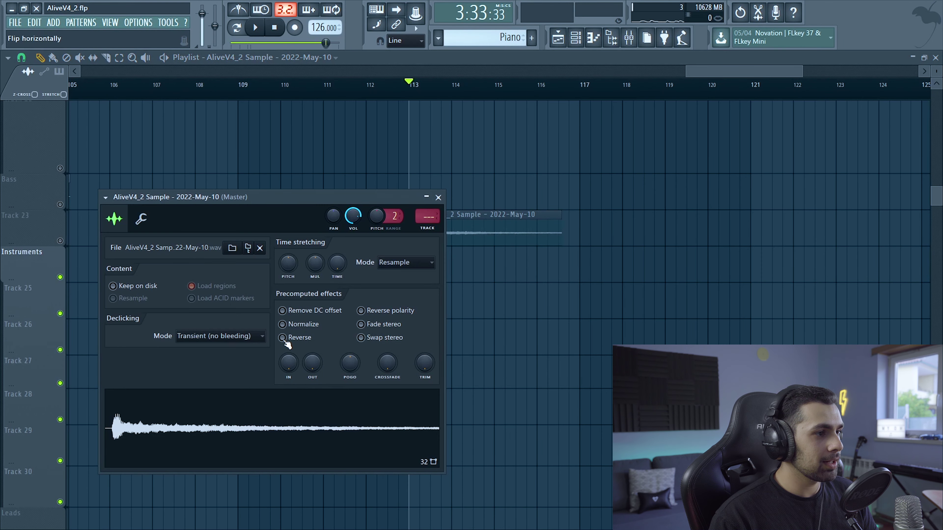
{"action": "left_click", "coordinate": [284, 337]}
{"action": "left_click", "coordinate": [438, 197]}
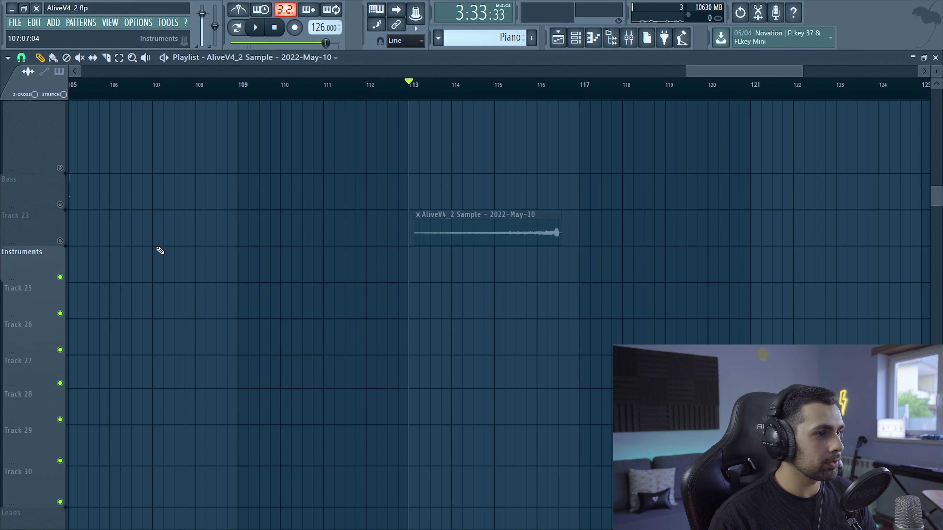
- Listen to the reversed sample from bar 113 with Track 23 soloed, and delete its clip
{"action": "right_click", "coordinate": [60, 241]}
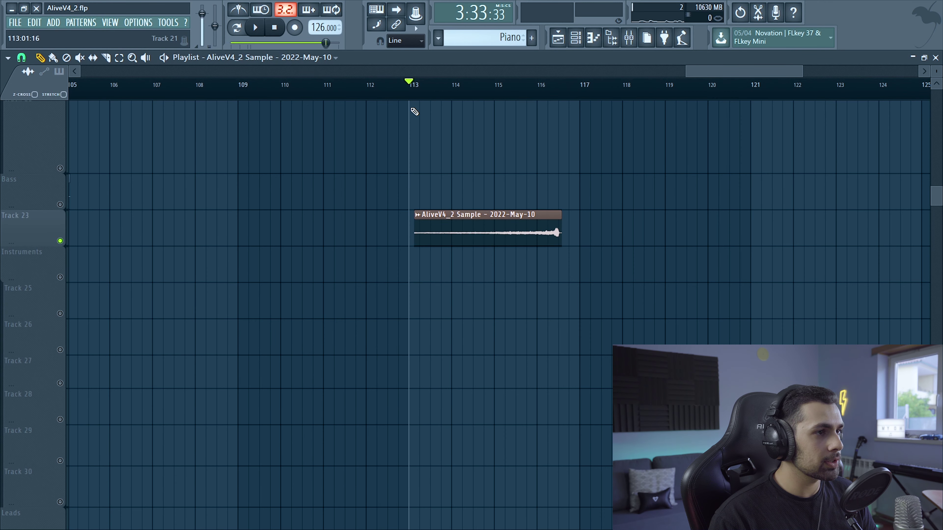
{"action": "left_click", "coordinate": [433, 93]}
{"action": "key", "text": "space"}
{"action": "scroll", "coordinate": [341, 347], "scroll_direction": "down", "scroll_amount": 2}
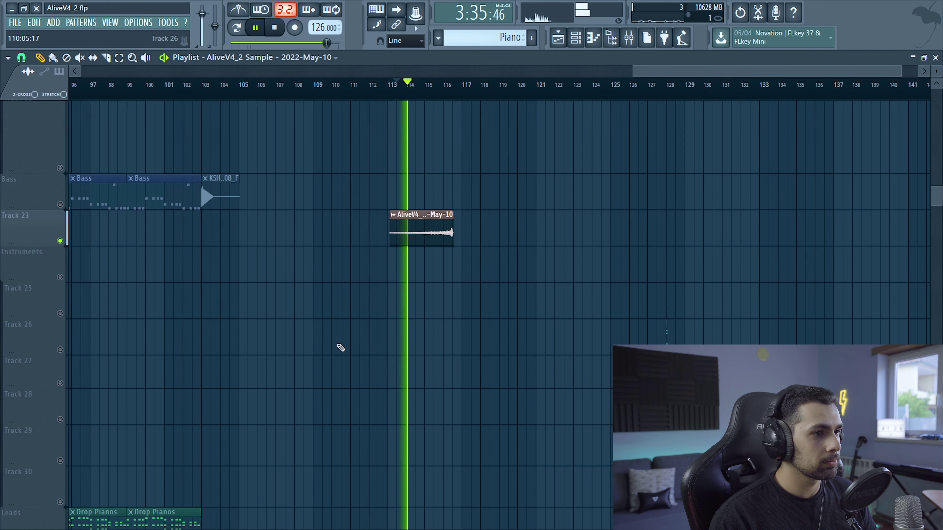
{"action": "scroll", "coordinate": [817, 309], "scroll_direction": "up", "scroll_amount": 5}
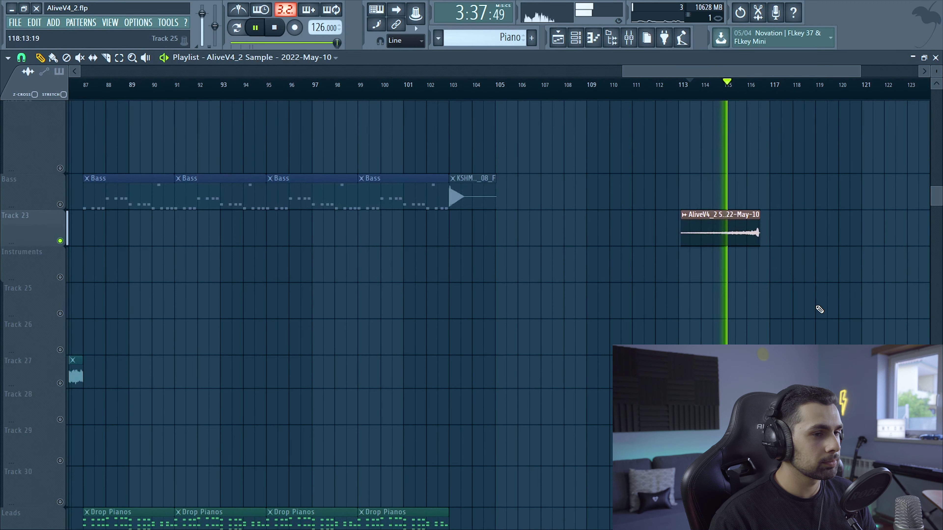
{"action": "key", "text": "space"}
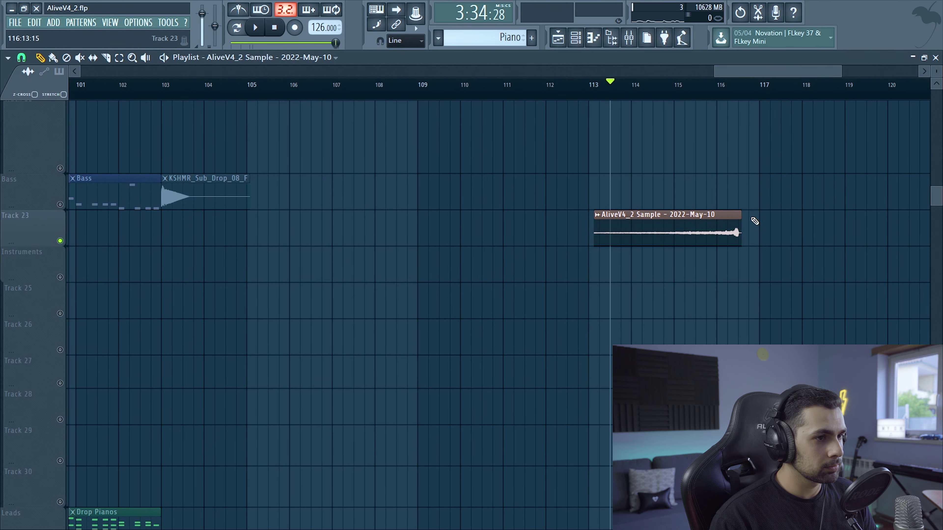
{"action": "right_click", "coordinate": [739, 223]}
- Solo the Instruments track group and listen to the intro from the Reversed Piano clip to past bar 13
{"action": "scroll", "coordinate": [773, 304], "scroll_direction": "down", "scroll_amount": 6}
{"action": "scroll", "coordinate": [149, 347], "scroll_direction": "up", "scroll_amount": 3}
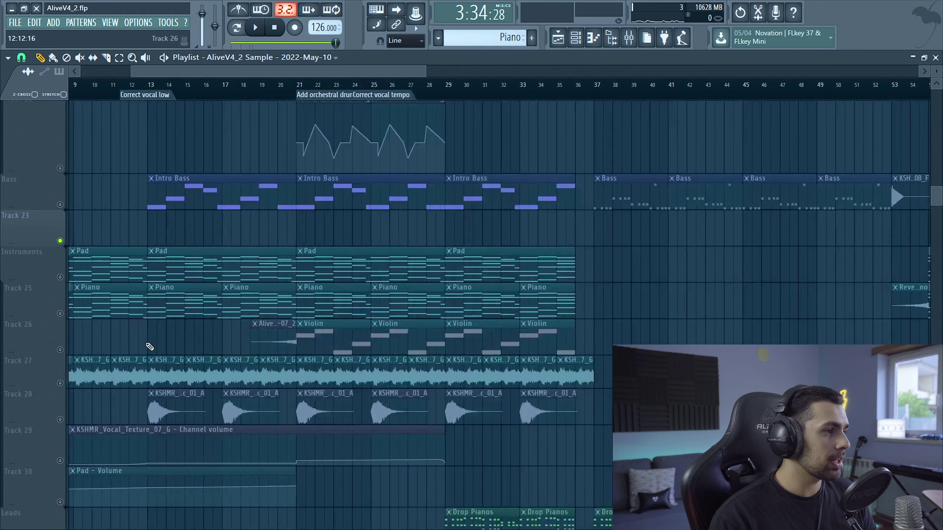
{"action": "scroll", "coordinate": [163, 331], "scroll_direction": "up", "scroll_amount": 3}
{"action": "scroll", "coordinate": [437, 330], "scroll_direction": "down", "scroll_amount": 6}
{"action": "scroll", "coordinate": [437, 331], "scroll_direction": "left", "scroll_amount": 3}
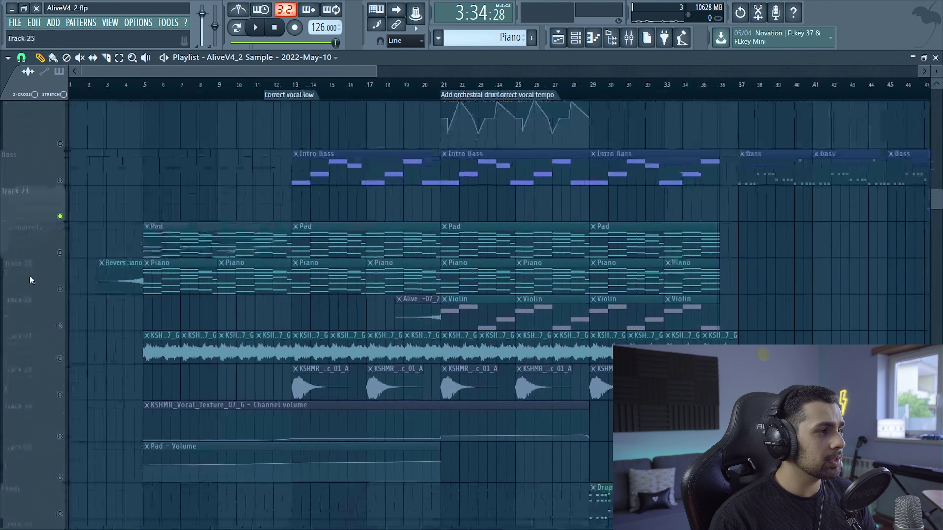
{"action": "right_click", "coordinate": [61, 252]}
{"action": "key", "text": "space"}
{"action": "scroll", "coordinate": [180, 399], "scroll_direction": "down", "scroll_amount": 2}
{"action": "scroll", "coordinate": [193, 324], "scroll_direction": "up", "scroll_amount": 2, "text": "ctrl"}
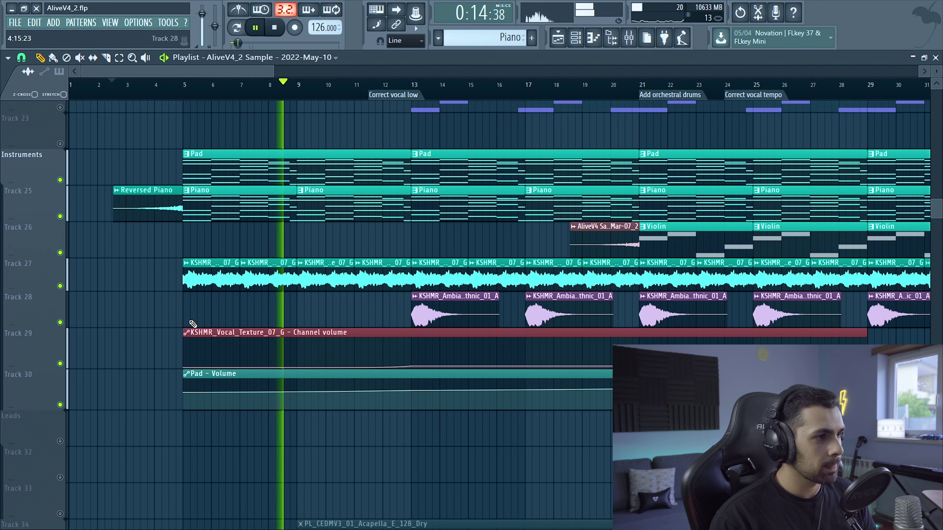
{"action": "scroll", "coordinate": [193, 324], "scroll_direction": "down", "scroll_amount": 2, "text": "ctrl"}
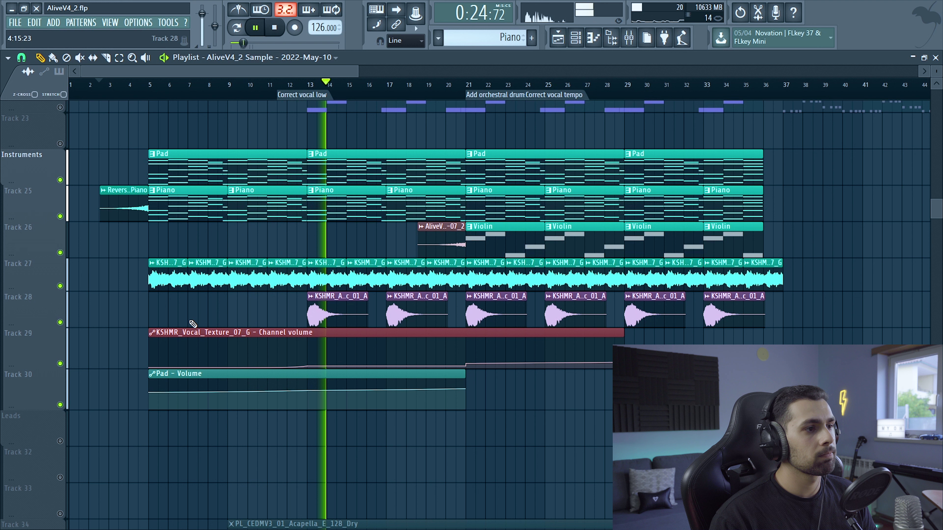
{"action": "key", "text": "space"}
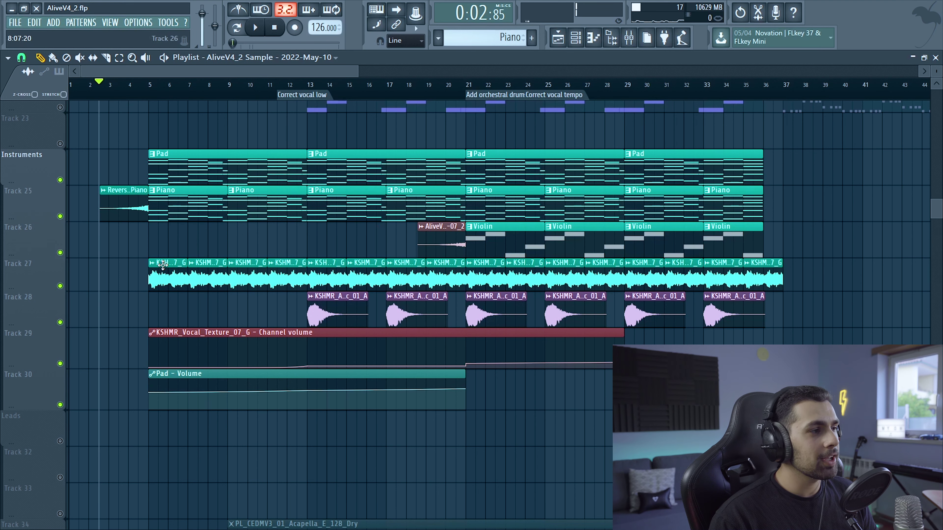
- Solo Track 26 and listen to the Violin part from just before bar 21
{"action": "right_click", "coordinate": [60, 253]}
{"action": "left_click", "coordinate": [456, 83]}
{"action": "key", "text": "space"}
{"action": "left_click", "coordinate": [485, 232]}
{"action": "key", "text": "space"}
{"action": "scroll", "coordinate": [484, 232], "scroll_direction": "right", "scroll_amount": 1}
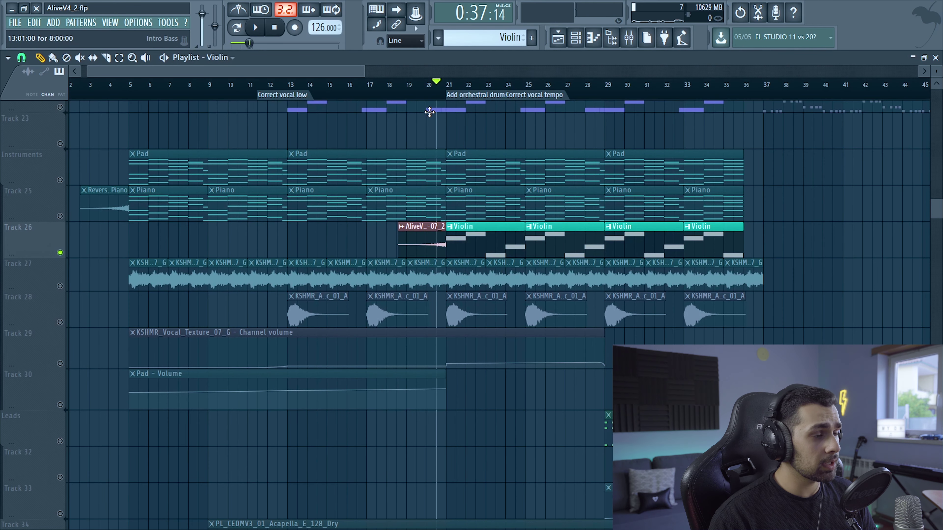
- Solo the whole Instruments group and listen to the Violin section together with the other instruments up to bar 25
{"action": "right_click", "coordinate": [61, 216]}
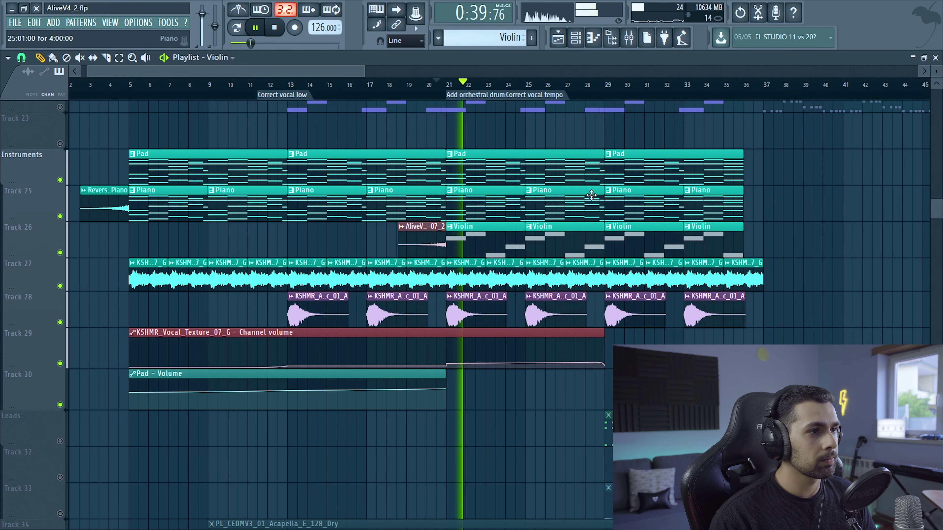
{"action": "scroll", "coordinate": [511, 252], "scroll_direction": "down", "scroll_amount": 2}
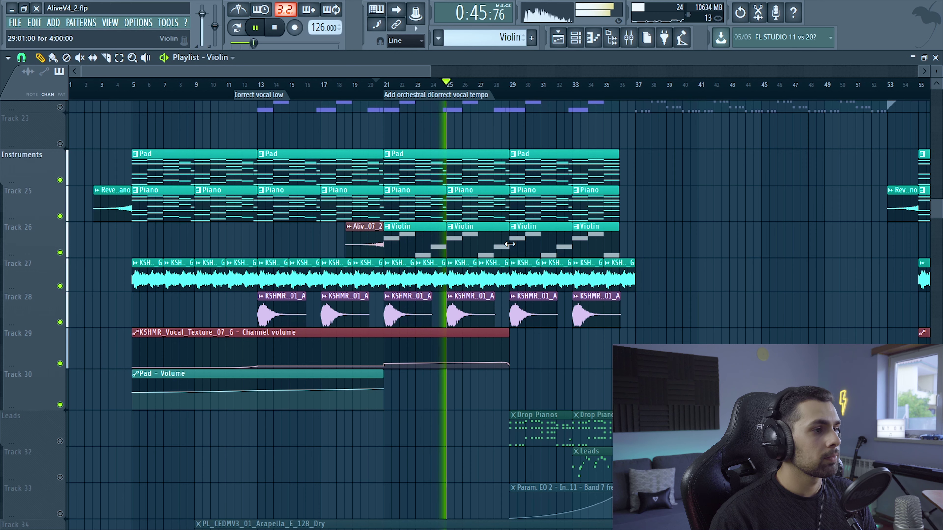
{"action": "key", "text": "space"}
{"action": "scroll", "coordinate": [73, 337], "scroll_direction": "up", "scroll_amount": 5}
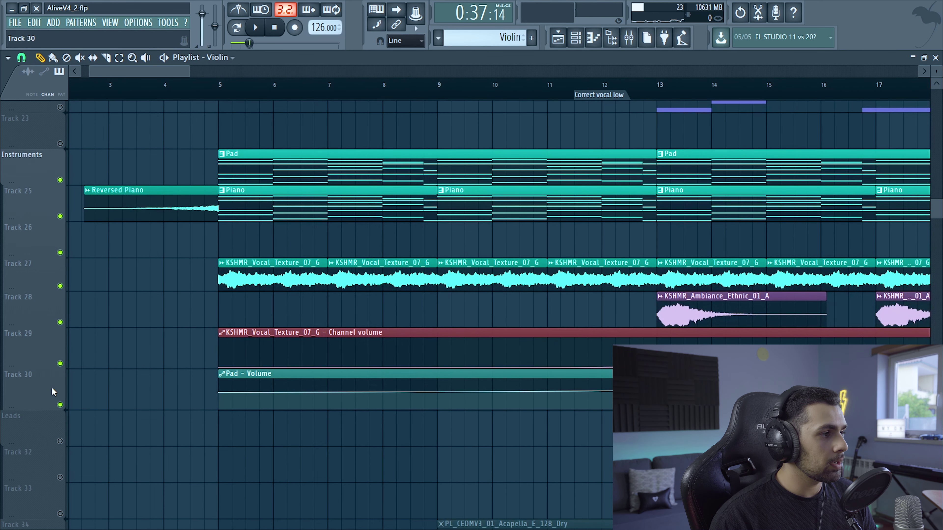
{"action": "scroll", "coordinate": [196, 349], "scroll_direction": "down", "scroll_amount": 3}
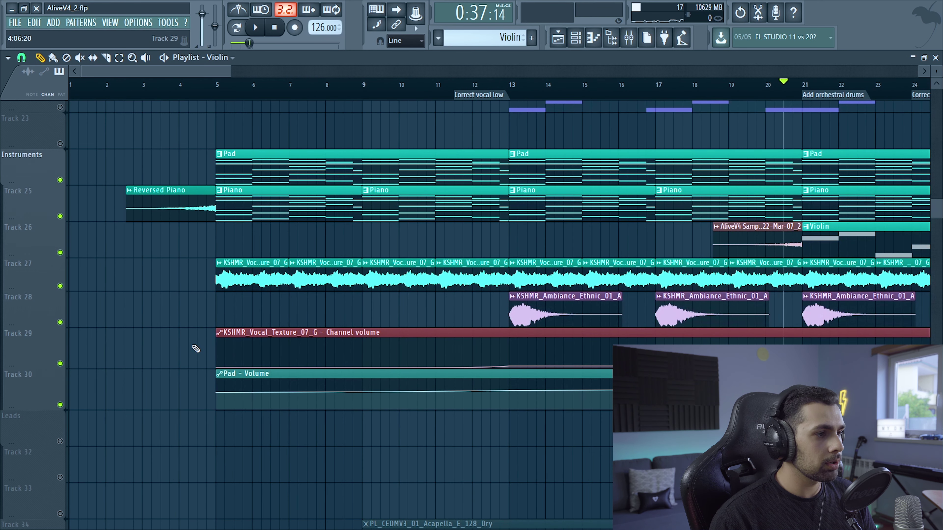
- Inspect both Fruity parametric EQ 2 effects and The Glue compressor on the Pad mixer track
{"action": "key", "text": "F9"}
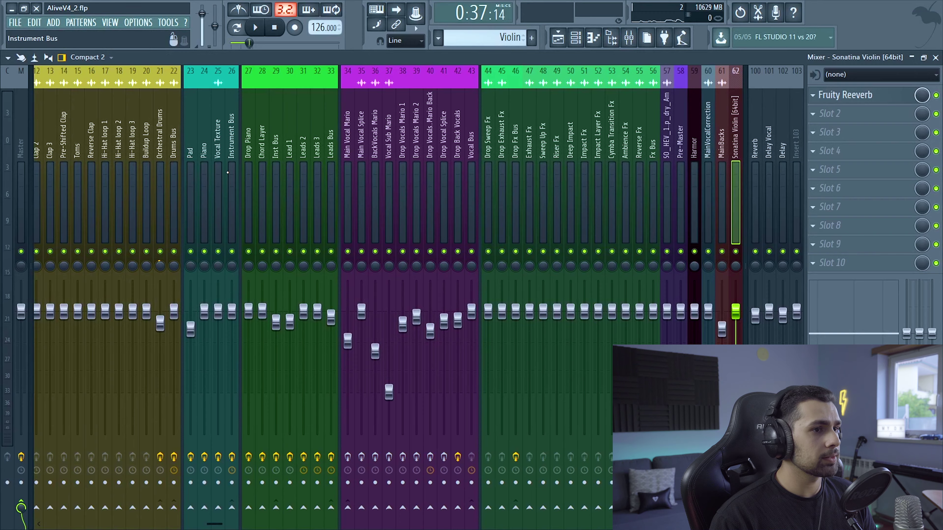
{"action": "scroll", "coordinate": [229, 128], "scroll_direction": "up", "scroll_amount": 8}
{"action": "left_click", "coordinate": [301, 128]}
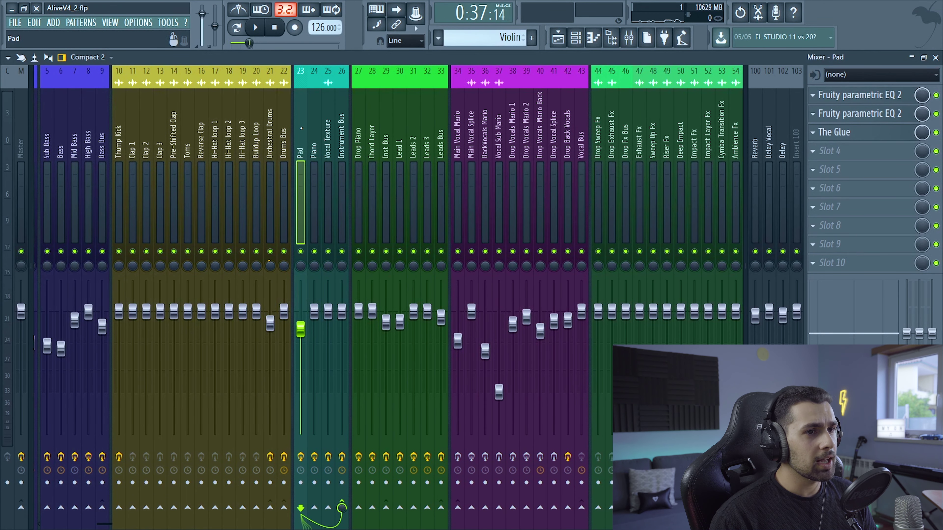
{"action": "left_click", "coordinate": [885, 95]}
{"action": "left_click", "coordinate": [860, 113]}
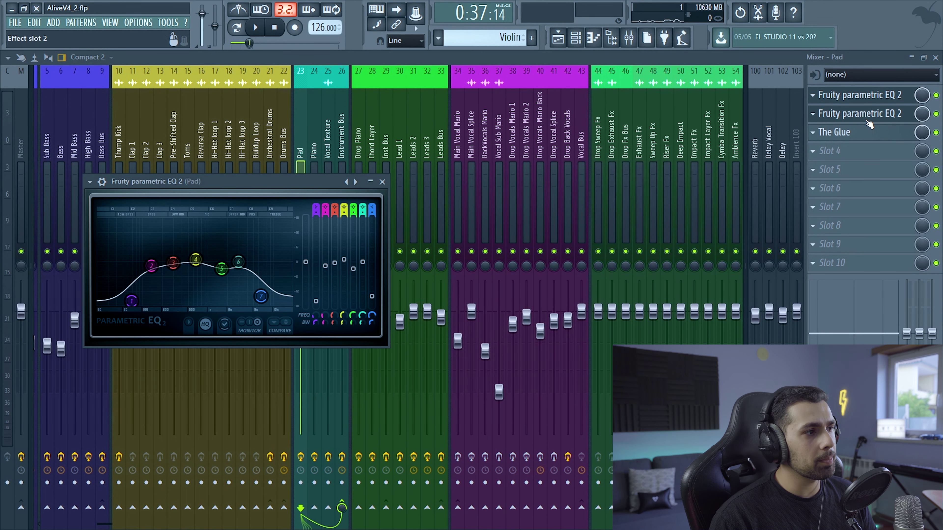
{"action": "left_click", "coordinate": [382, 182]}
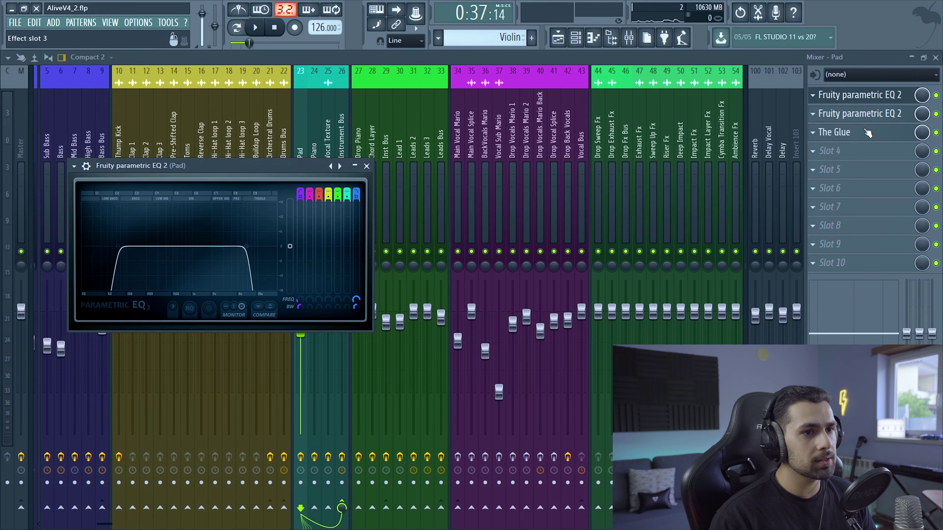
{"action": "left_click", "coordinate": [366, 166]}
{"action": "left_click", "coordinate": [835, 132]}
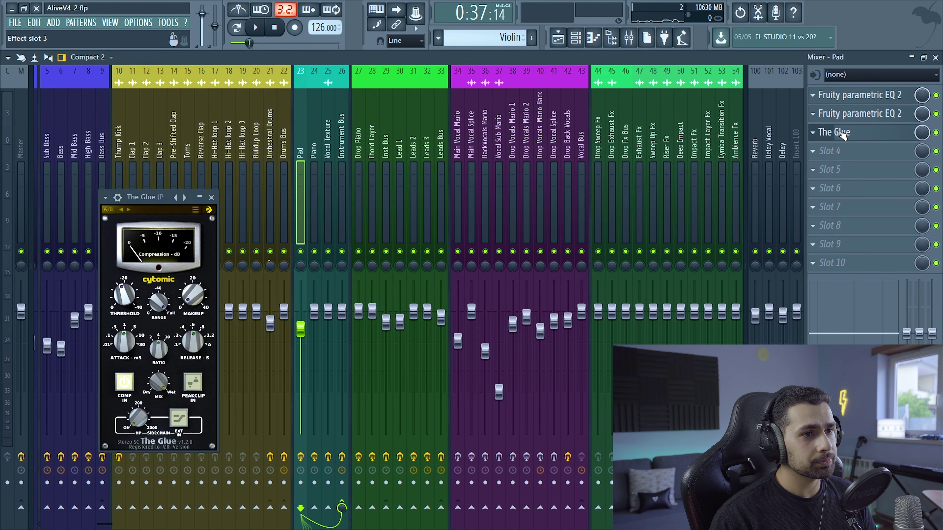
{"action": "left_click", "coordinate": [211, 197]}
- Inspect the Fruity parametric EQ 2 curves on the Piano and Vocal Texture mixer tracks
{"action": "left_click", "coordinate": [314, 152]}
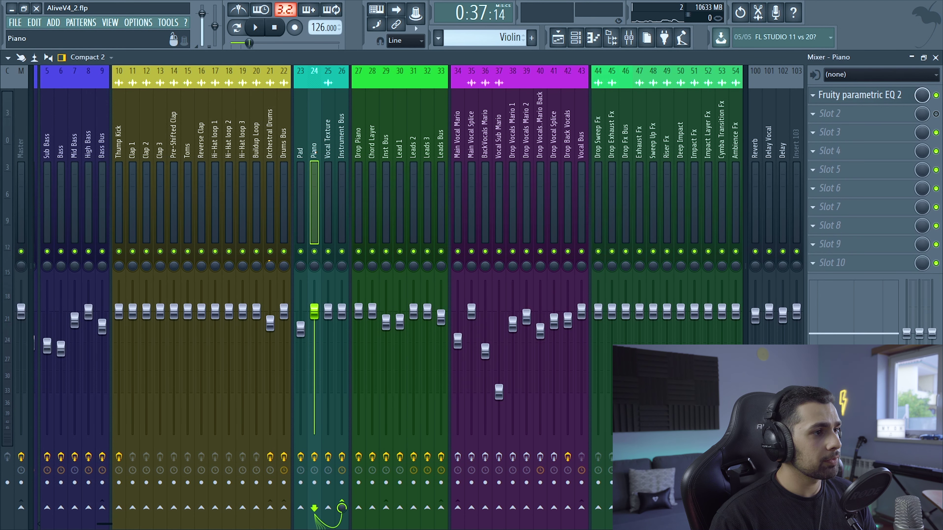
{"action": "left_click", "coordinate": [883, 97]}
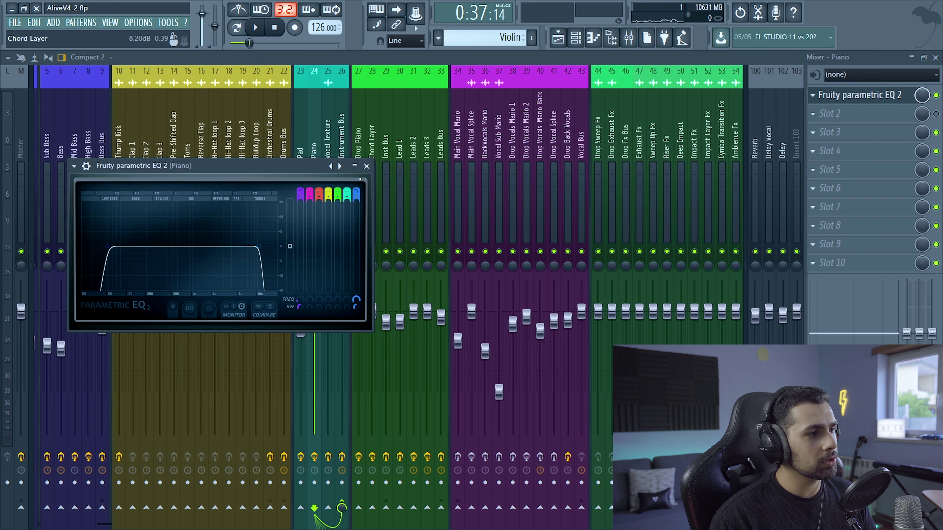
{"action": "left_click", "coordinate": [366, 166]}
{"action": "left_click", "coordinate": [328, 149]}
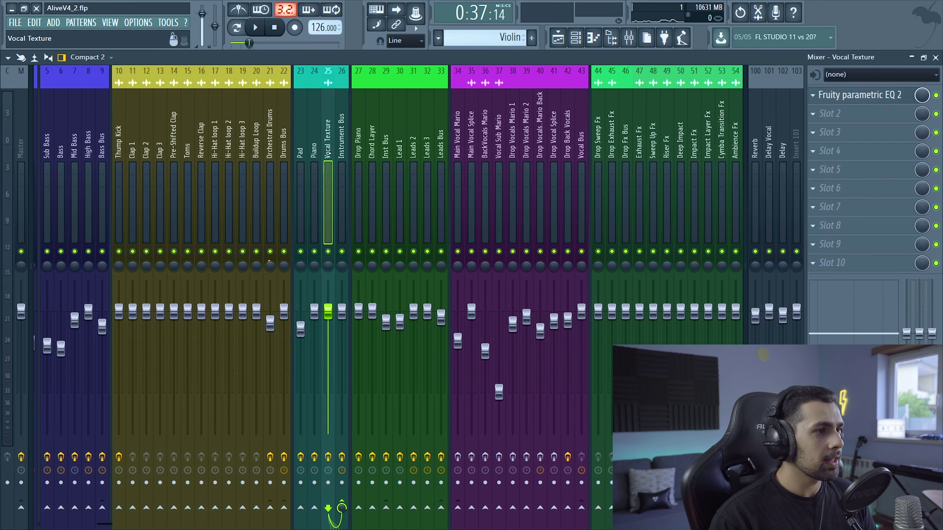
{"action": "left_click", "coordinate": [849, 97]}
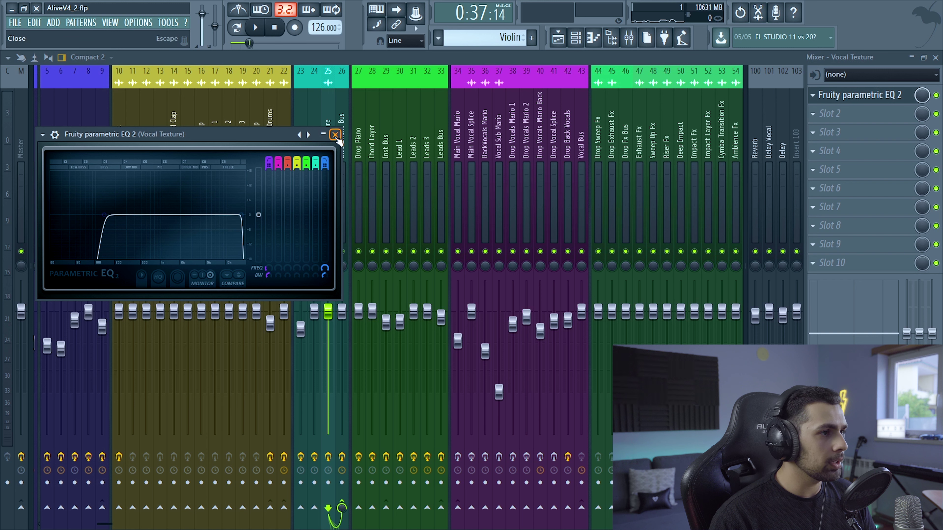
{"action": "left_click", "coordinate": [336, 136]}
- Examine the Instrument Bus equalizer curve and highlight the Pad, Piano and Vocal Texture mixer tracks
{"action": "left_click", "coordinate": [342, 149]}
{"action": "left_click", "coordinate": [849, 96]}
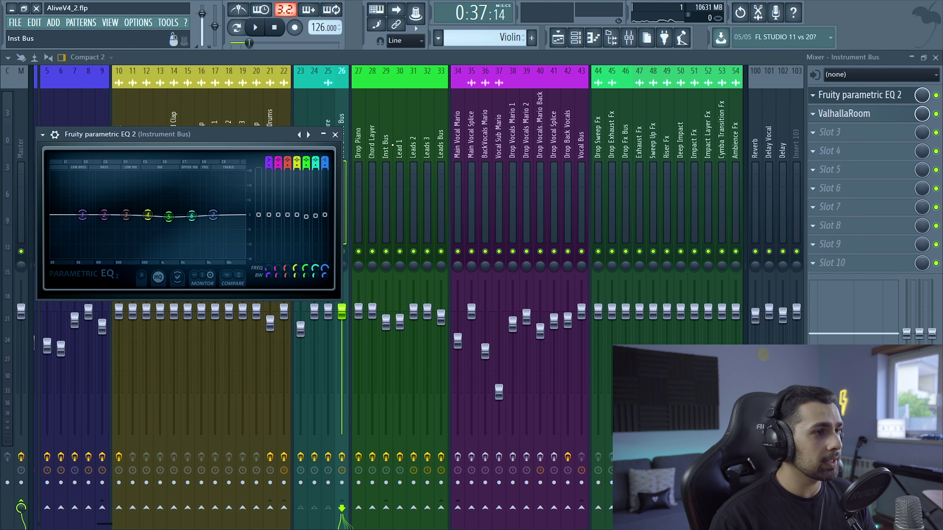
{"action": "left_click", "coordinate": [336, 136]}
{"action": "left_click_drag", "start_coordinate": [300, 132], "coordinate": [333, 130]}
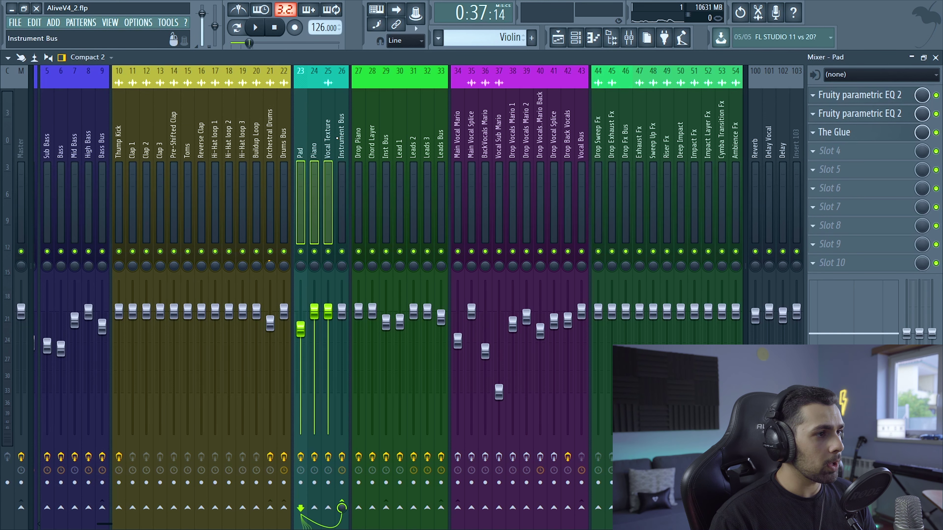
{"action": "left_click", "coordinate": [339, 141]}
{"action": "left_click", "coordinate": [853, 96]}
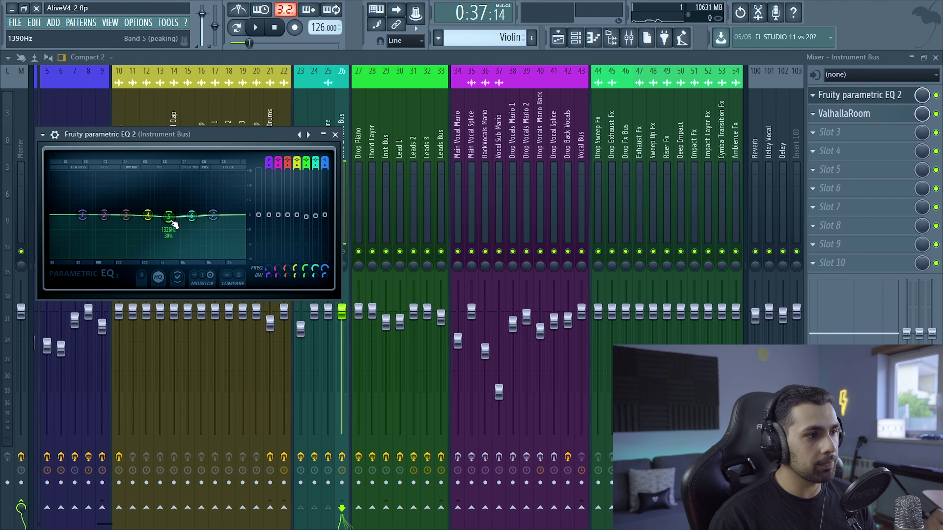
{"action": "left_click", "coordinate": [335, 135]}
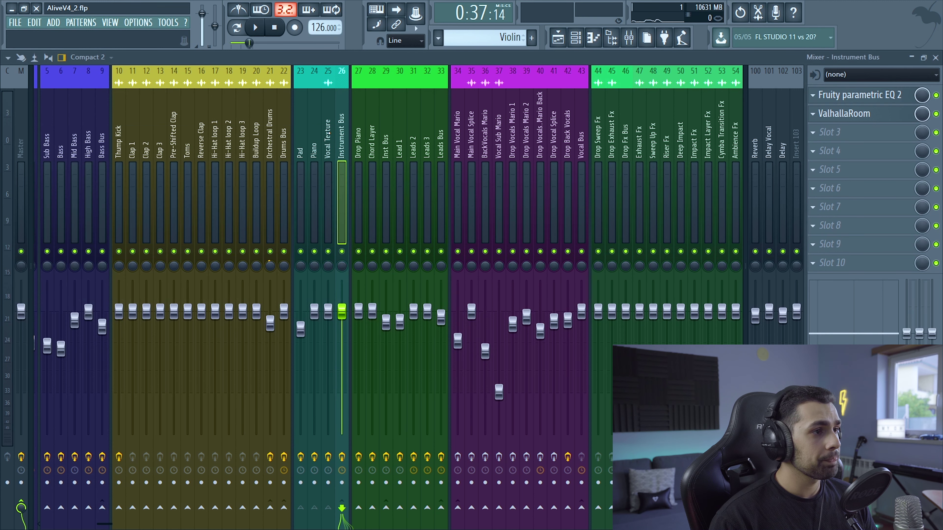
- Inspect the ValhallaRoom reverb settings on the Instrument Bus and return to the playlist
{"action": "left_click", "coordinate": [850, 114]}
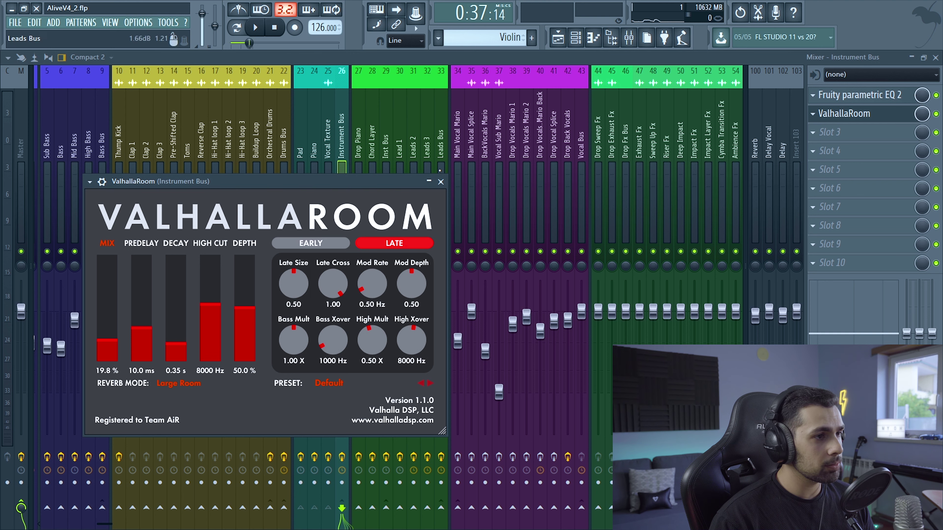
{"action": "left_click", "coordinate": [441, 182]}
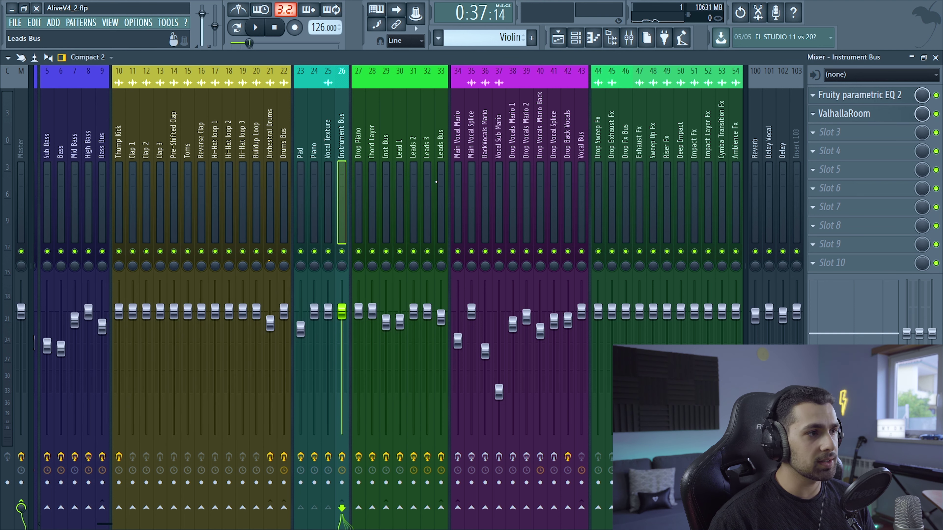
{"action": "left_click", "coordinate": [558, 38]}
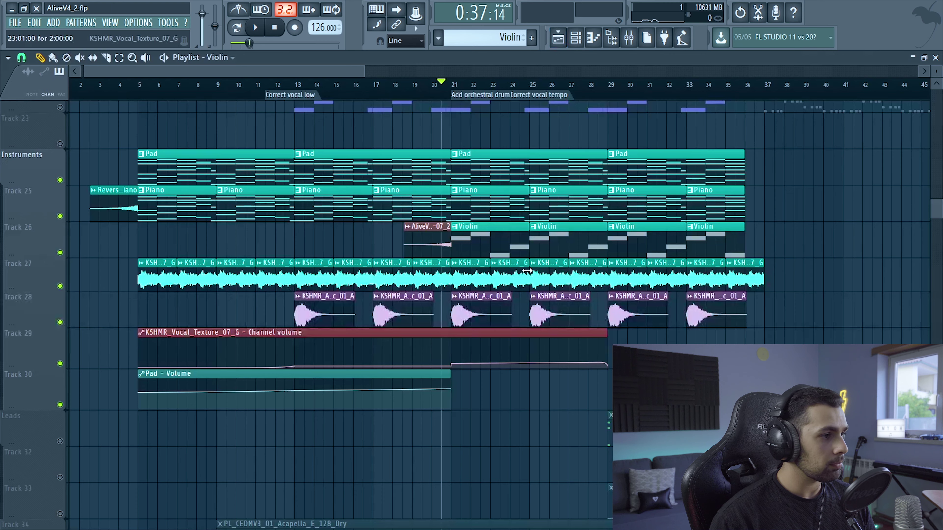
- Unmute the Vocals track group alongside the instruments in the playlist
{"action": "scroll", "coordinate": [525, 264], "scroll_direction": "down", "scroll_amount": 3}
{"action": "scroll", "coordinate": [275, 365], "scroll_direction": "down", "scroll_amount": 4}
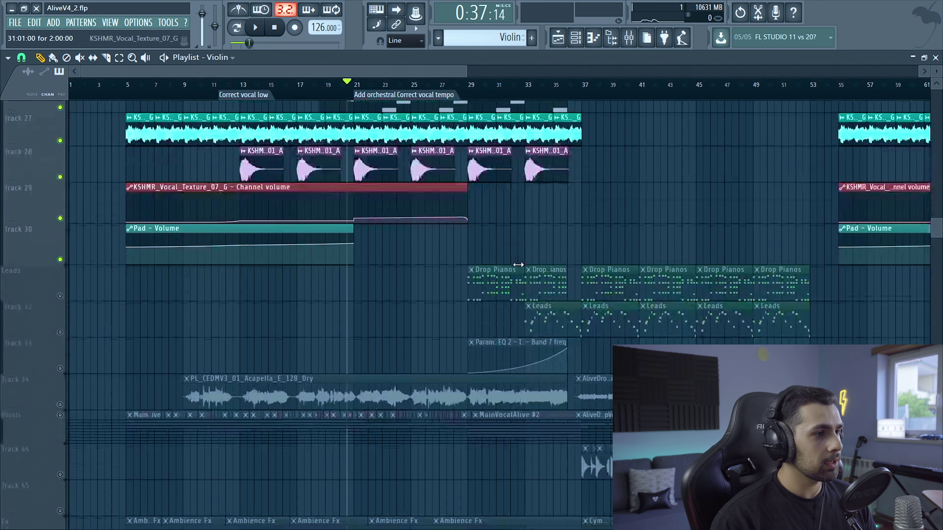
{"action": "scroll", "coordinate": [101, 425], "scroll_direction": "up", "scroll_amount": 2}
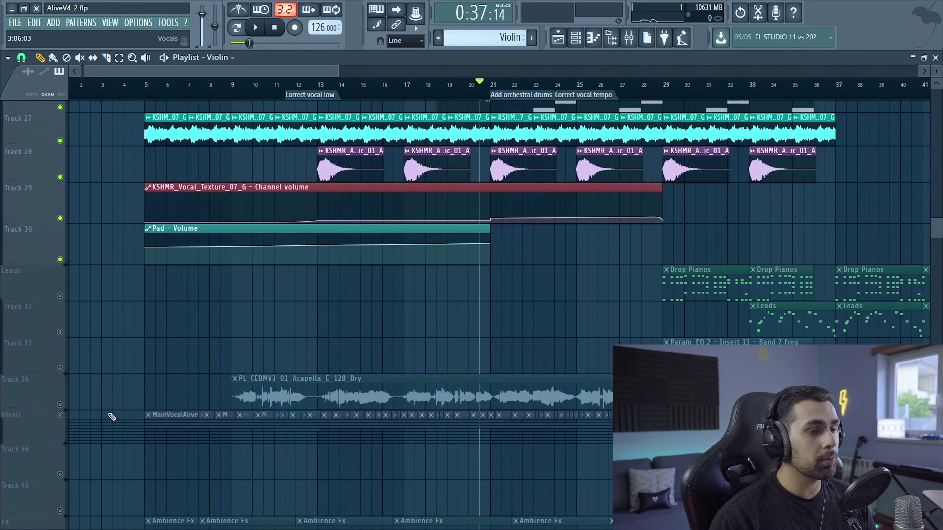
{"action": "scroll", "coordinate": [421, 400], "scroll_direction": "up", "scroll_amount": 3}
{"action": "scroll", "coordinate": [442, 385], "scroll_direction": "down", "scroll_amount": 7}
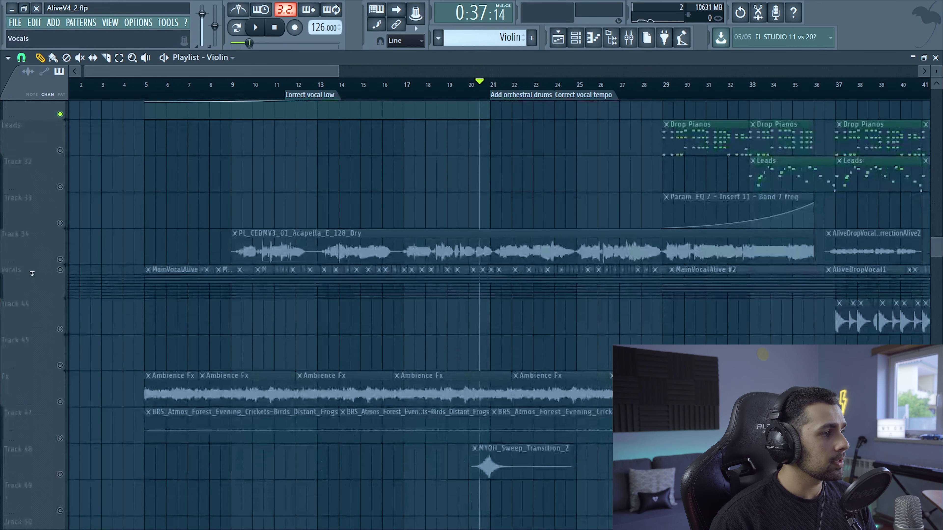
{"action": "left_click", "coordinate": [32, 274]}
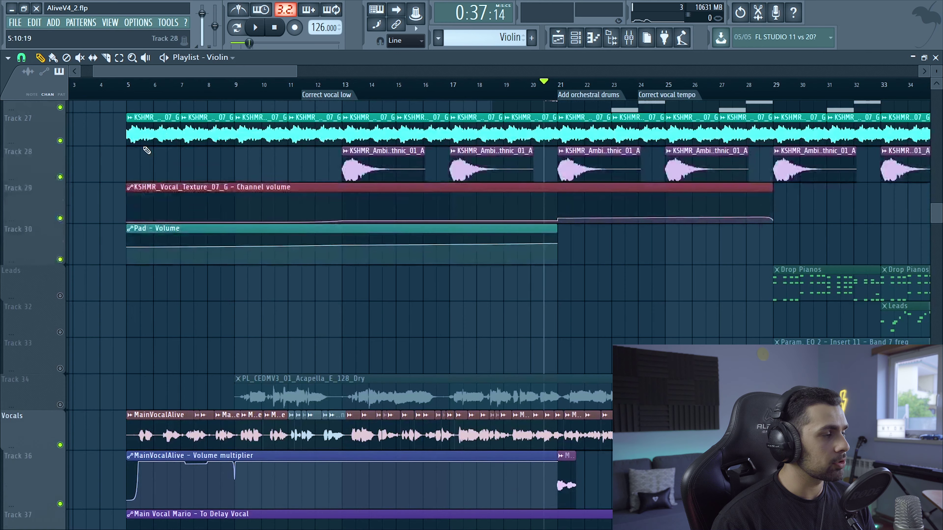
- Play the intro with vocals and instruments from just before bar 5, and stop playback
{"action": "scroll", "coordinate": [103, 289], "scroll_direction": "down", "scroll_amount": 2}
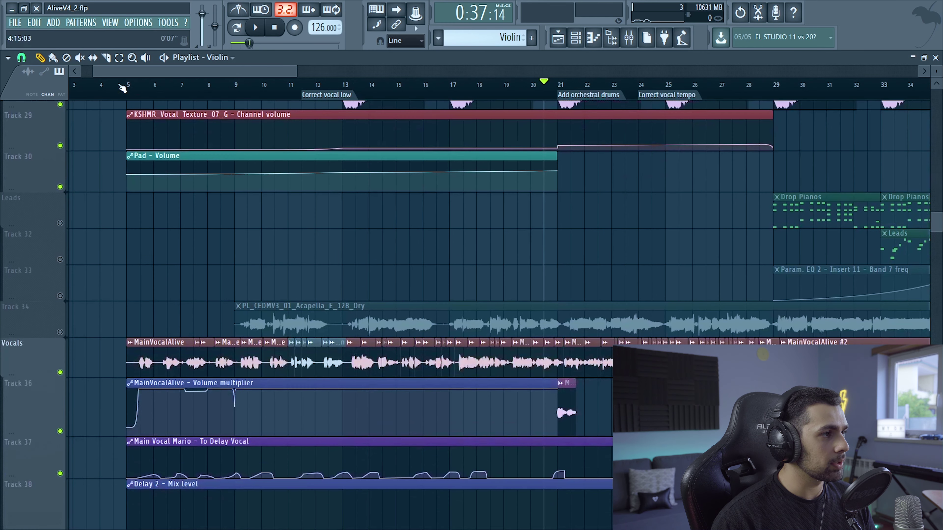
{"action": "key", "text": "space"}
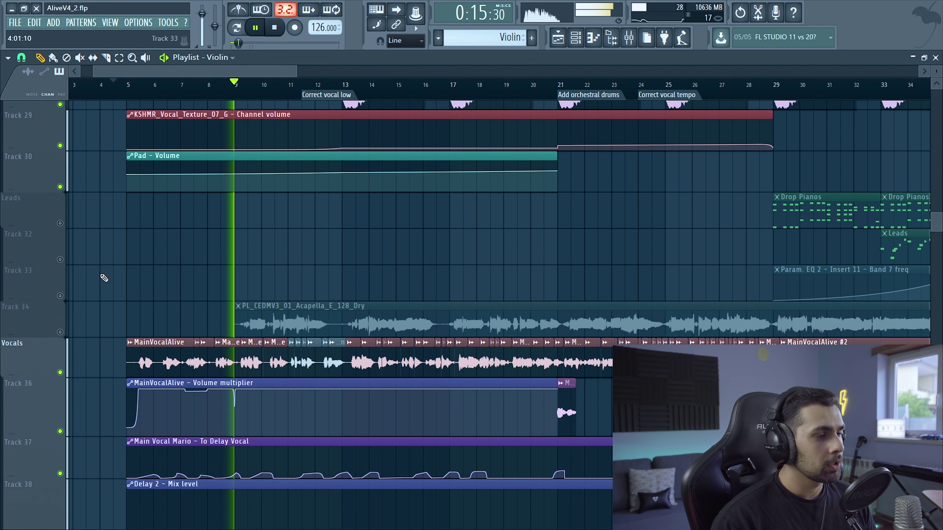
{"action": "key", "text": "space"}
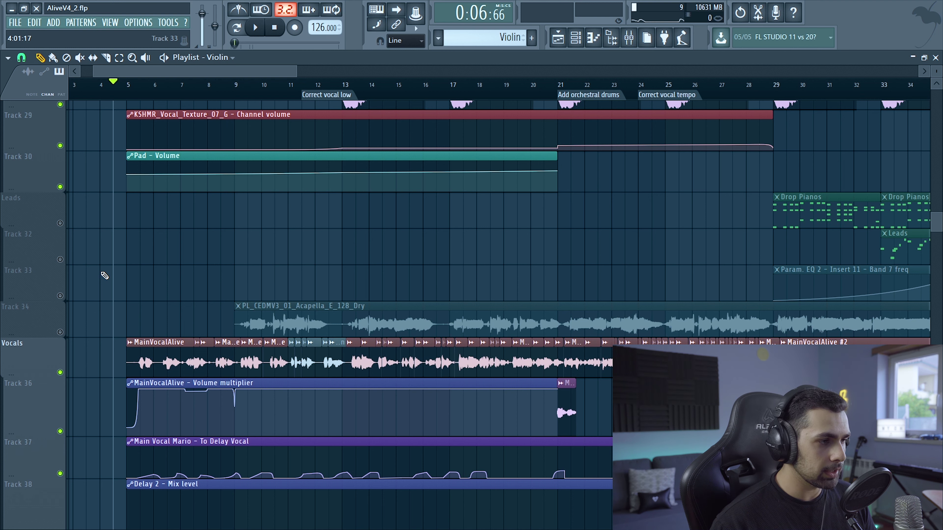
- Start playing the orchestral drum tracks from just before bar 21, without bass, instruments or vocals
{"action": "scroll", "coordinate": [323, 368], "scroll_direction": "down", "scroll_amount": 3}
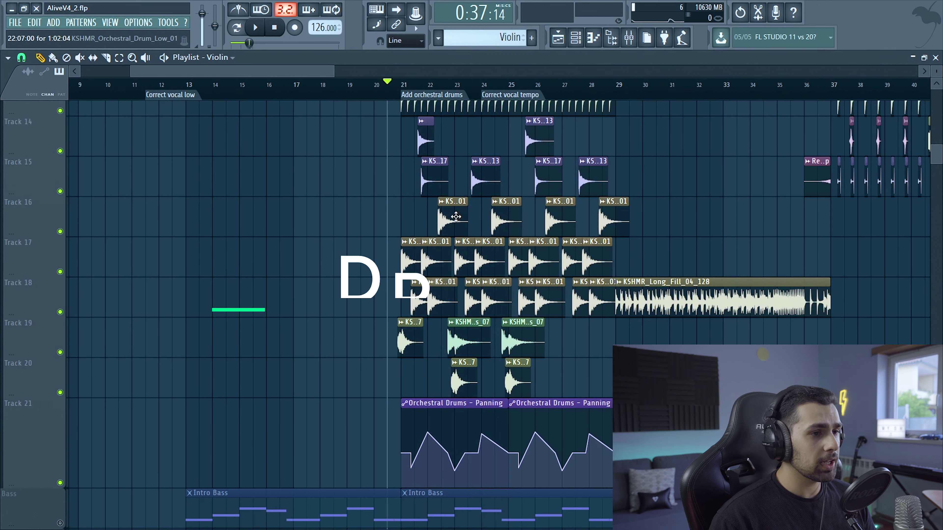
{"action": "scroll", "coordinate": [460, 219], "scroll_direction": "up", "scroll_amount": 2}
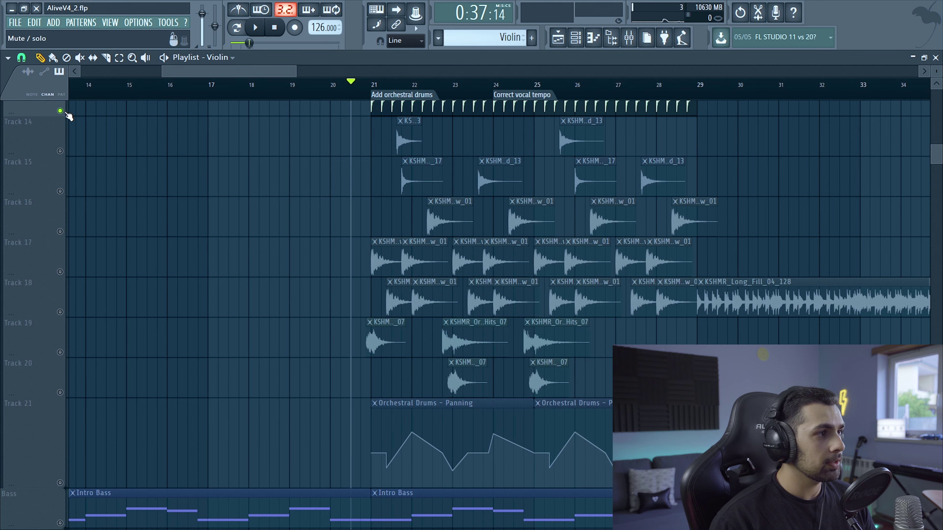
{"action": "right_click", "coordinate": [60, 111]}
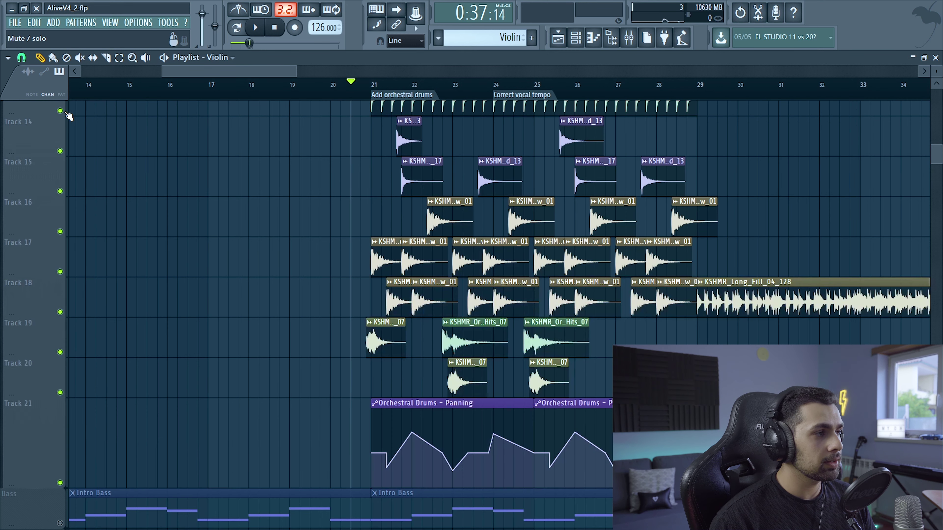
{"action": "scroll", "coordinate": [274, 194], "scroll_direction": "up", "scroll_amount": 1}
{"action": "key", "text": "space"}
{"action": "scroll", "coordinate": [271, 194], "scroll_direction": "down", "scroll_amount": 2}
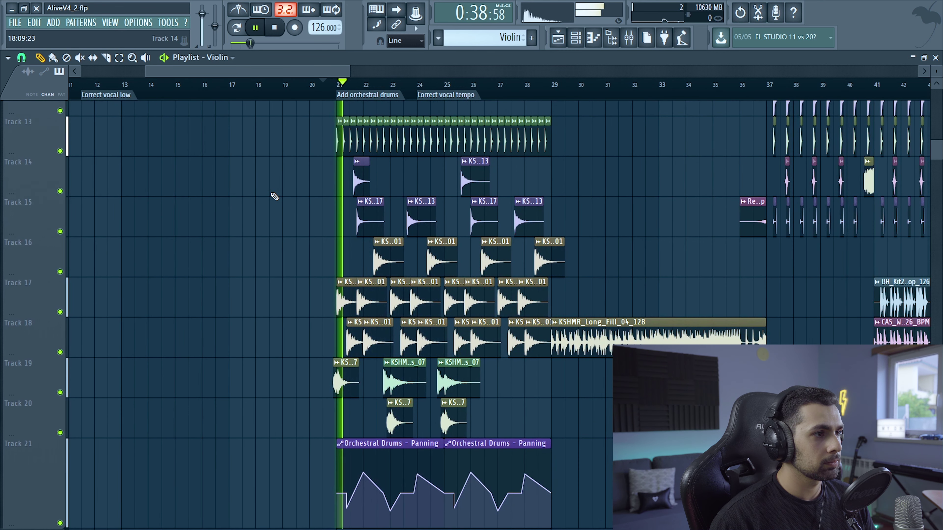
- Examine the drum clips on Tracks 13 to 20 and the Orchestral Drums panning automation during playback, and stop
{"action": "scroll", "coordinate": [274, 196], "scroll_direction": "up", "scroll_amount": 6}
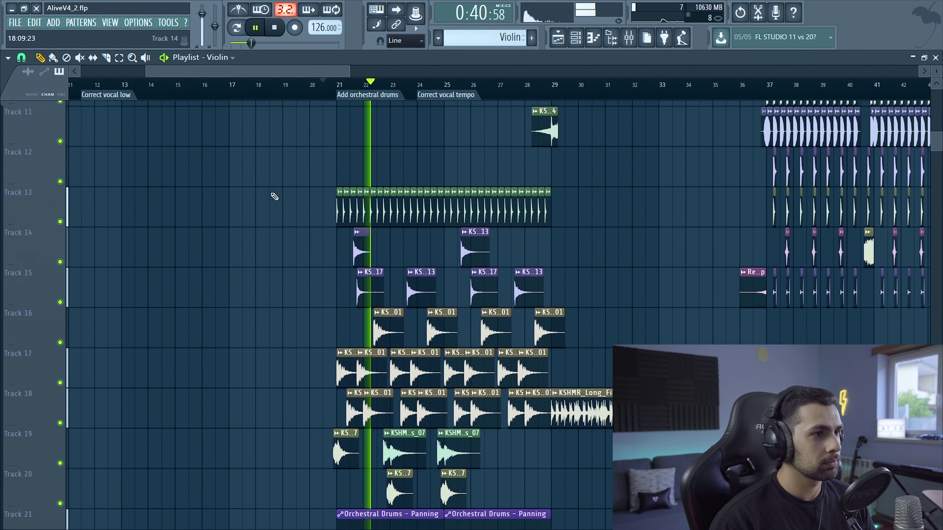
{"action": "scroll", "coordinate": [274, 198], "scroll_direction": "down", "scroll_amount": 11}
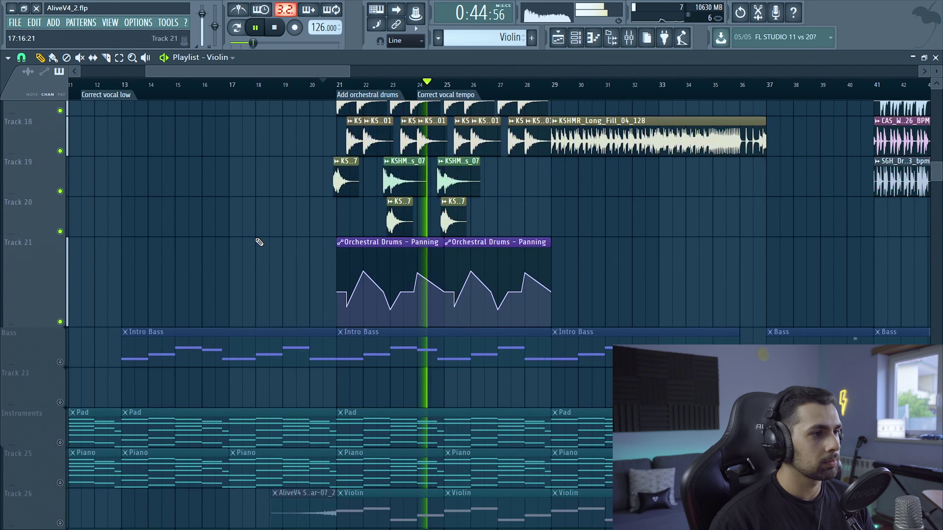
{"action": "scroll", "coordinate": [260, 242], "scroll_direction": "up", "scroll_amount": 3}
{"action": "scroll", "coordinate": [260, 243], "scroll_direction": "down", "scroll_amount": 4}
{"action": "scroll", "coordinate": [259, 242], "scroll_direction": "up", "scroll_amount": 9}
{"action": "scroll", "coordinate": [401, 223], "scroll_direction": "up", "scroll_amount": 5}
{"action": "scroll", "coordinate": [401, 221], "scroll_direction": "down", "scroll_amount": 13}
{"action": "key", "text": "space"}
{"action": "scroll", "coordinate": [307, 244], "scroll_direction": "up", "scroll_amount": 2}
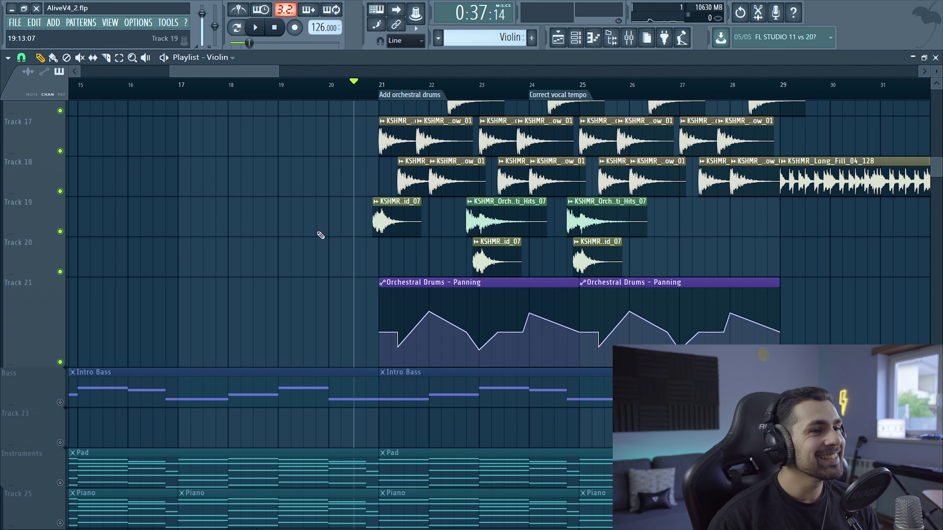
{"action": "scroll", "coordinate": [321, 234], "scroll_direction": "down", "scroll_amount": 3}
{"action": "key", "text": "space"}
{"action": "key", "text": "space"}
{"action": "scroll", "coordinate": [316, 274], "scroll_direction": "up", "scroll_amount": 4}
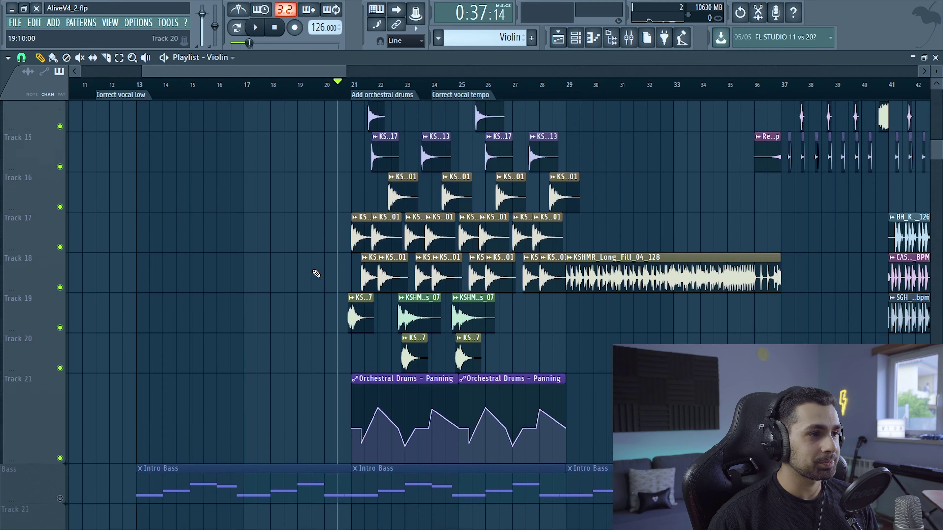
- Solo the repeating percussion clips on Track 13 and play them from bar 21
{"action": "scroll", "coordinate": [352, 297], "scroll_direction": "up", "scroll_amount": 3}
{"action": "right_click", "coordinate": [60, 151]}
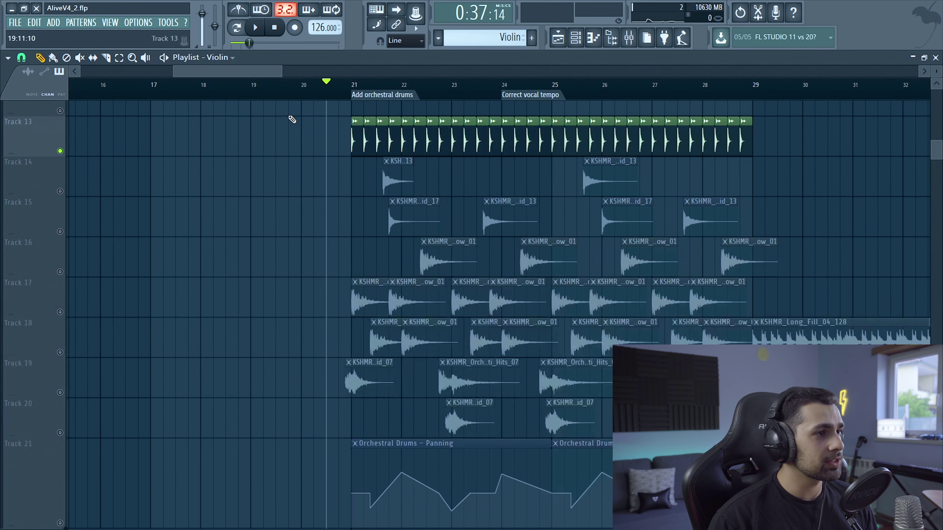
{"action": "left_click", "coordinate": [355, 86]}
{"action": "key", "text": "space"}
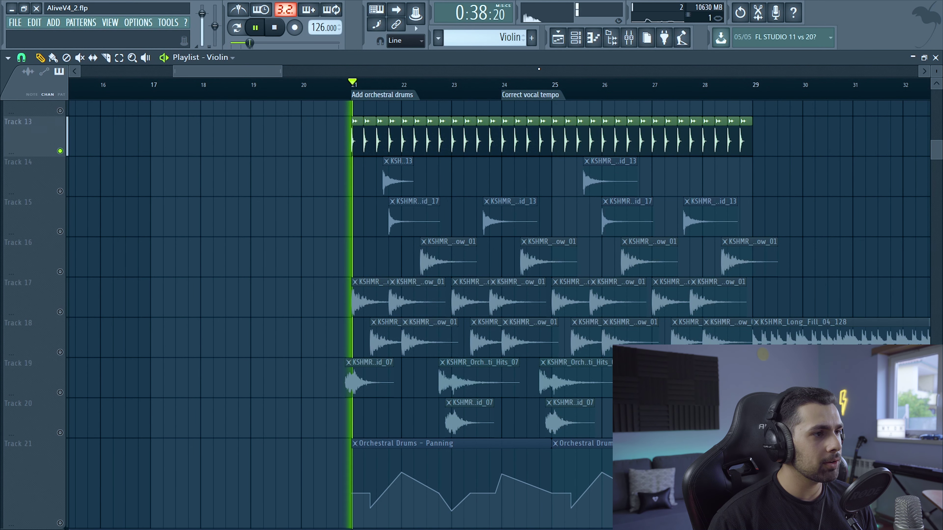
{"action": "key", "text": "space"}
- Unmute Tracks 14 and 15 and listen to them together with Track 13
{"action": "left_click", "coordinate": [60, 191]}
{"action": "left_click", "coordinate": [60, 232]}
{"action": "key", "text": "space"}
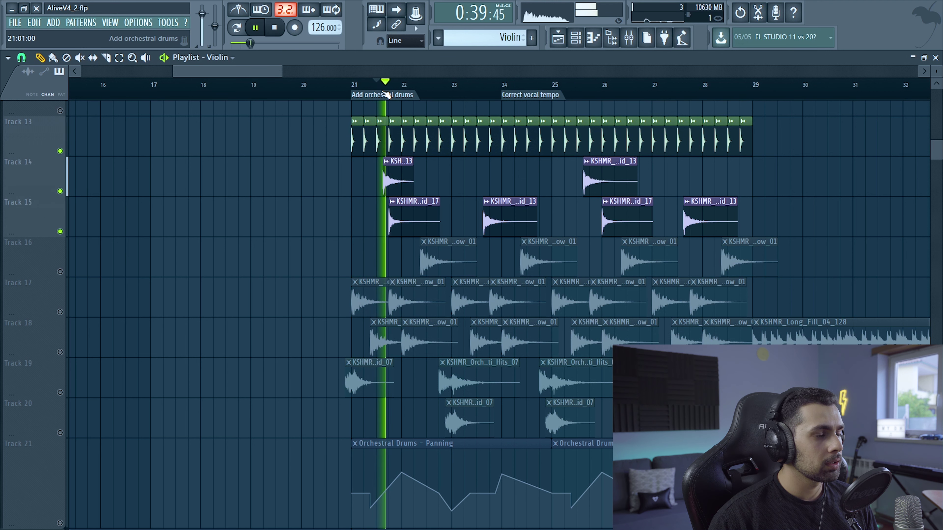
{"action": "key", "text": "space"}
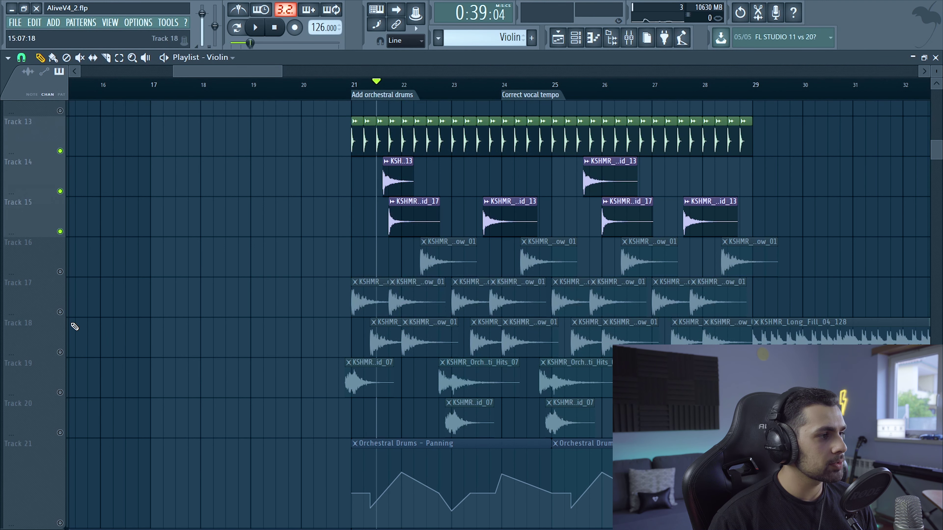
- Unmute Tracks 17, 18 and 19 and play the layered drums from bar 21
{"action": "left_click", "coordinate": [59, 312]}
{"action": "left_click", "coordinate": [60, 352]}
{"action": "left_click", "coordinate": [59, 392]}
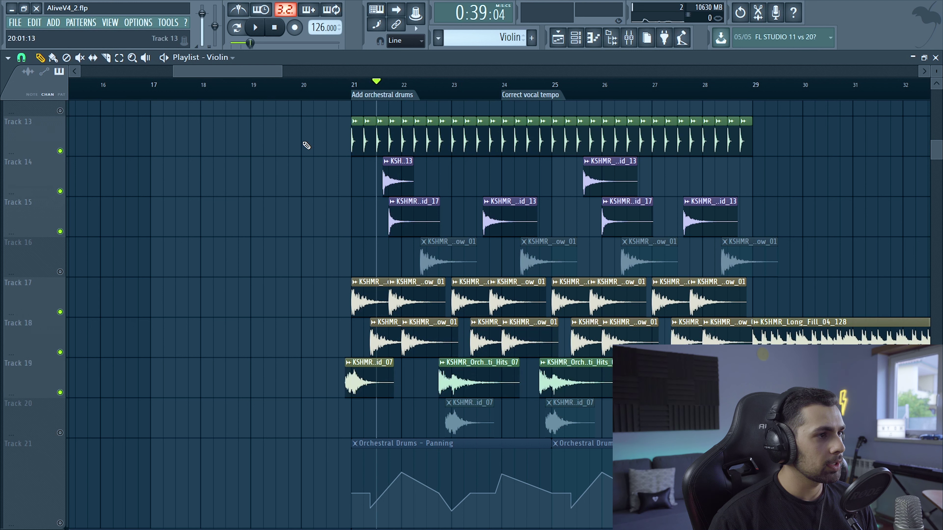
{"action": "left_click", "coordinate": [349, 95]}
{"action": "key", "text": "space"}
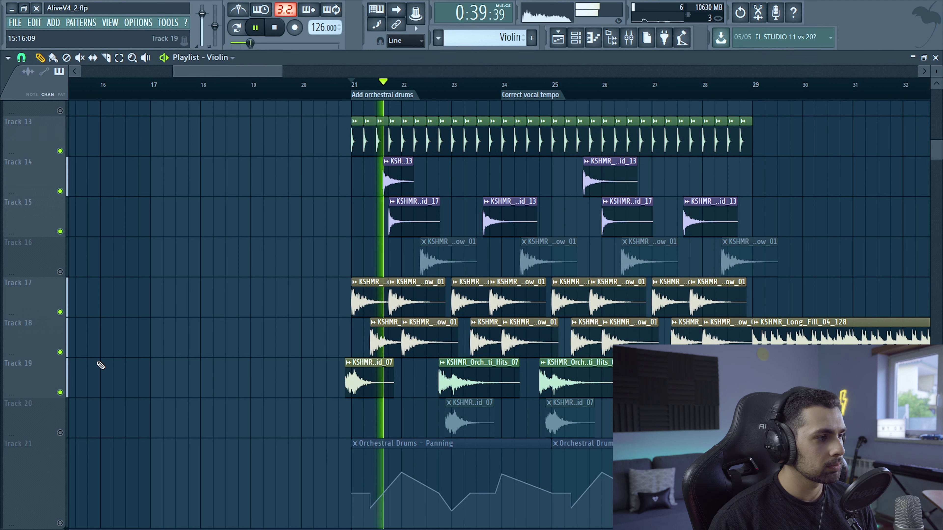
- Unmute Tracks 20 and 16 to complete the orchestral drum layers, and stop playback
{"action": "left_click", "coordinate": [59, 433]}
{"action": "left_click", "coordinate": [60, 272]}
{"action": "key", "text": "space"}
- Unmute the Instruments group, play it with the drums from bar 21, and add the Bass track during playback
{"action": "scroll", "coordinate": [368, 272], "scroll_direction": "down", "scroll_amount": 2}
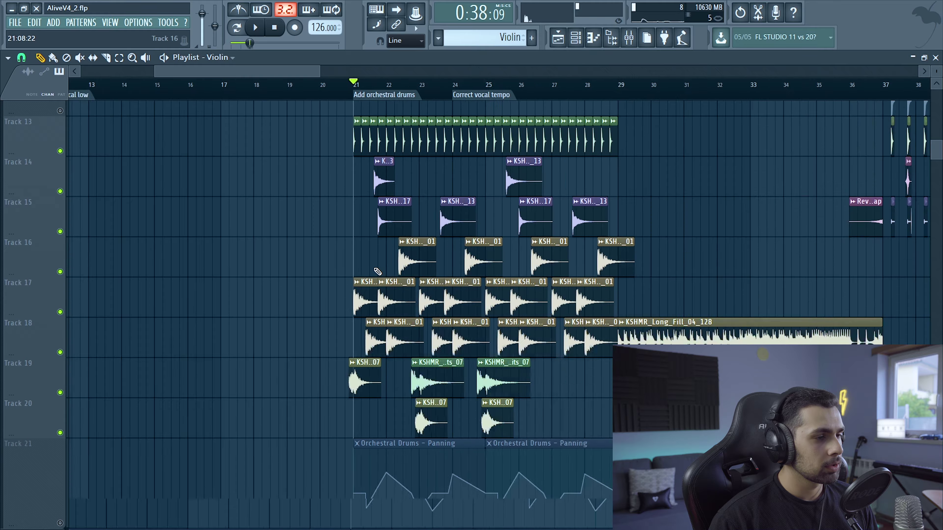
{"action": "scroll", "coordinate": [345, 278], "scroll_direction": "down", "scroll_amount": 2}
{"action": "scroll", "coordinate": [340, 276], "scroll_direction": "down", "scroll_amount": 5}
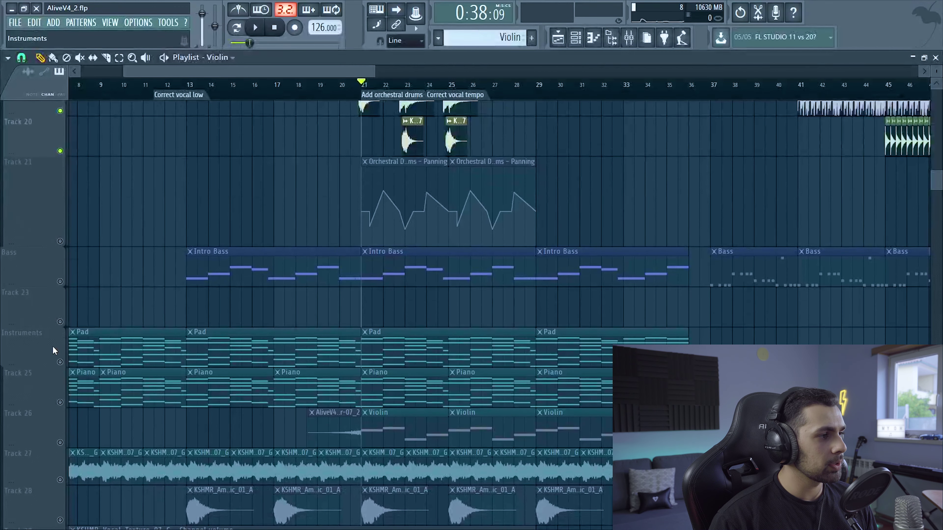
{"action": "left_click", "coordinate": [60, 362]}
{"action": "key", "text": "space"}
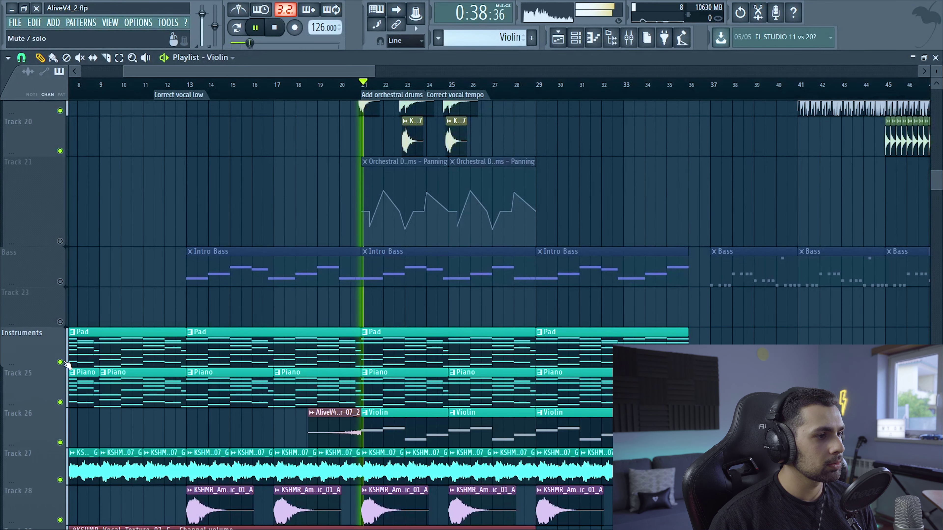
{"action": "left_click", "coordinate": [60, 281]}
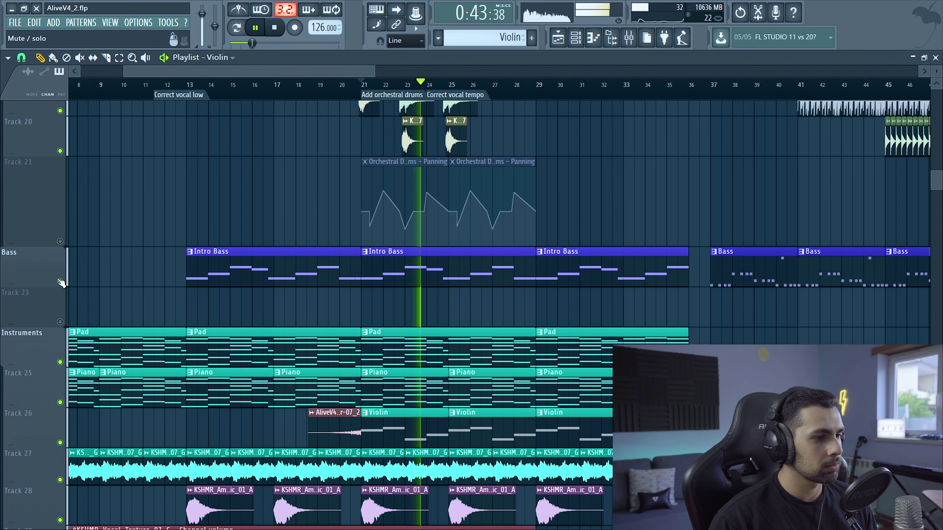
- Listen to the soloed KSHMR_Long_Fill_04_128 clip on Track 18 from before bar 35, stop, and remove the solo
{"action": "scroll", "coordinate": [193, 297], "scroll_direction": "up", "scroll_amount": 4}
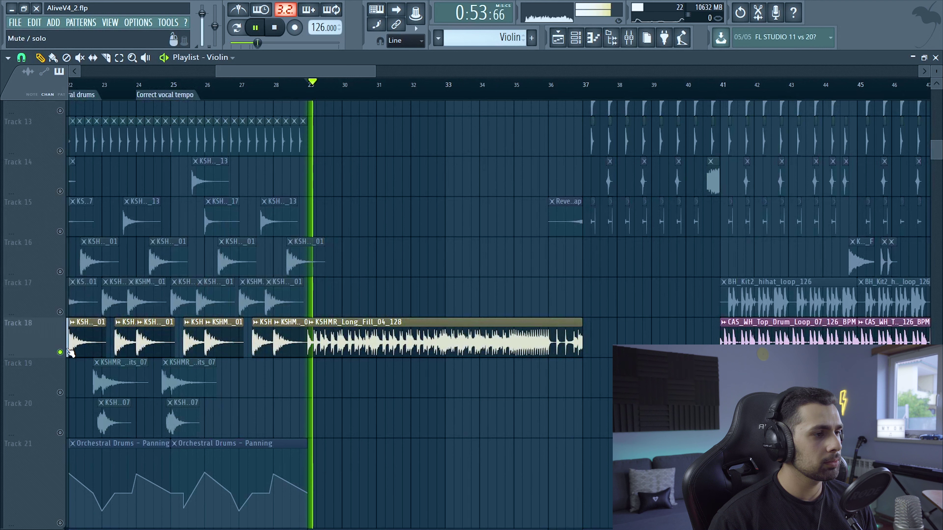
{"action": "left_click", "coordinate": [516, 90]}
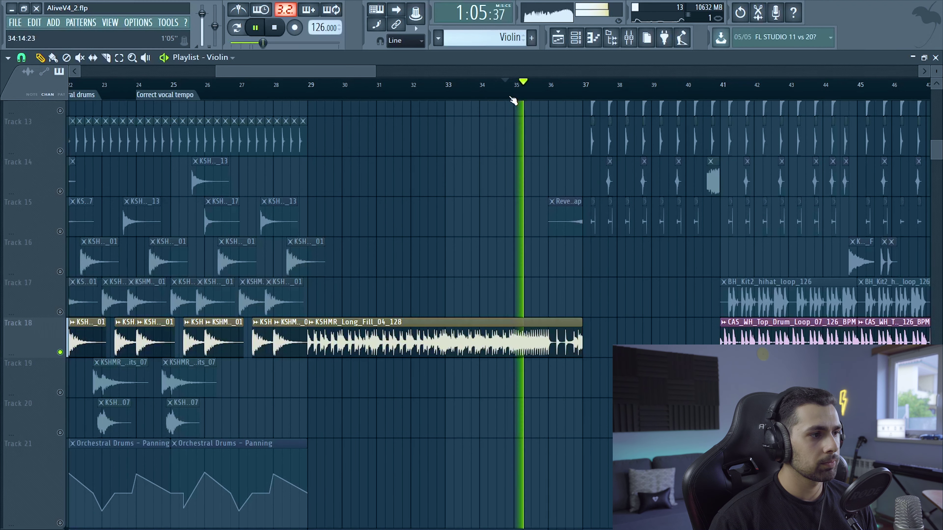
{"action": "key", "text": "space"}
{"action": "left_click", "coordinate": [60, 352], "text": "ctrl"}
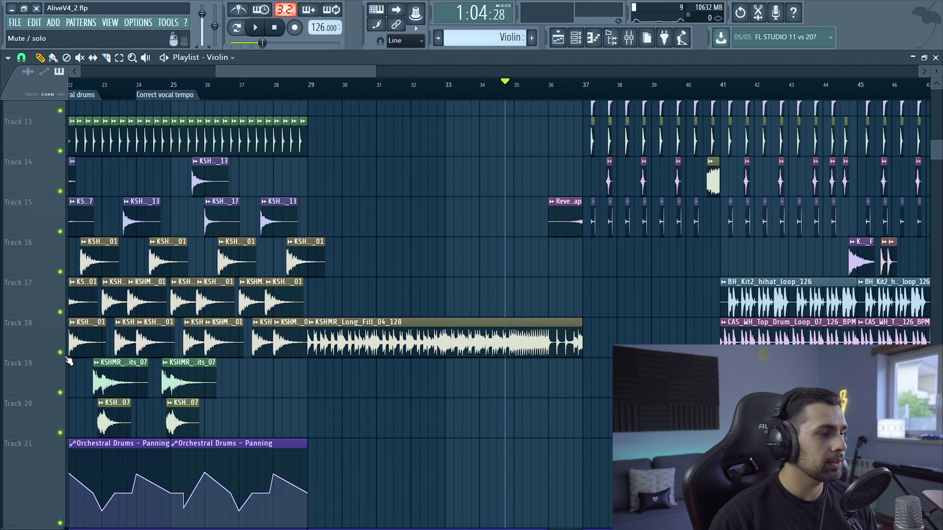
- Unmute the Fx track group below the vocal tracks for separate listening
{"action": "scroll", "coordinate": [406, 301], "scroll_direction": "down", "scroll_amount": 3}
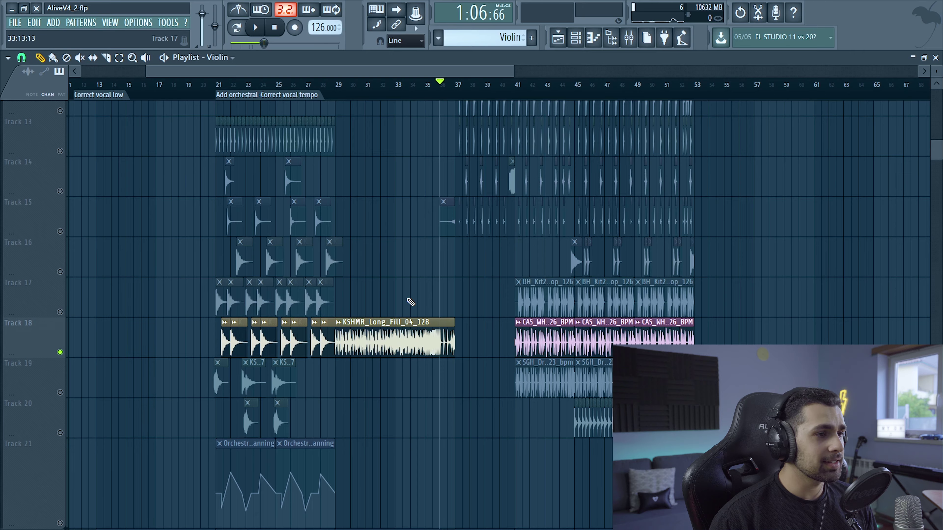
{"action": "scroll", "coordinate": [407, 301], "scroll_direction": "down", "scroll_amount": 10}
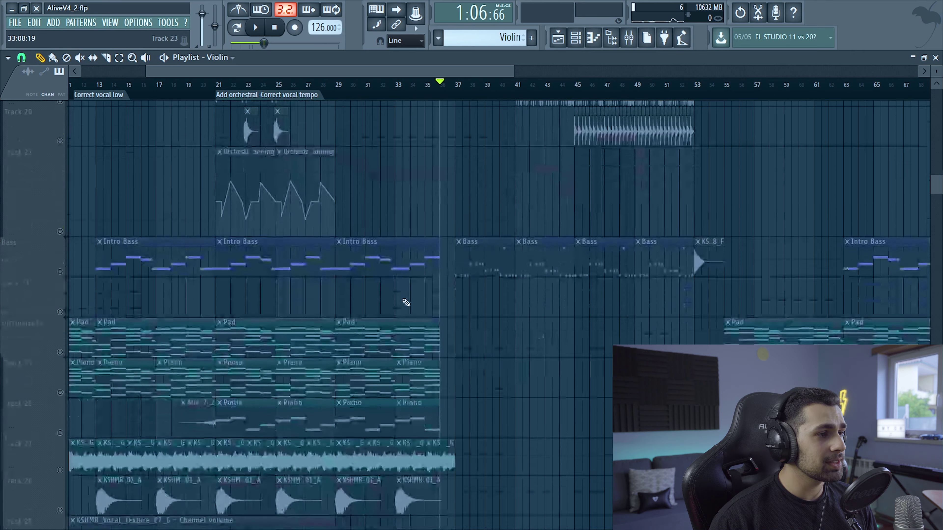
{"action": "scroll", "coordinate": [223, 334], "scroll_direction": "down", "scroll_amount": 6}
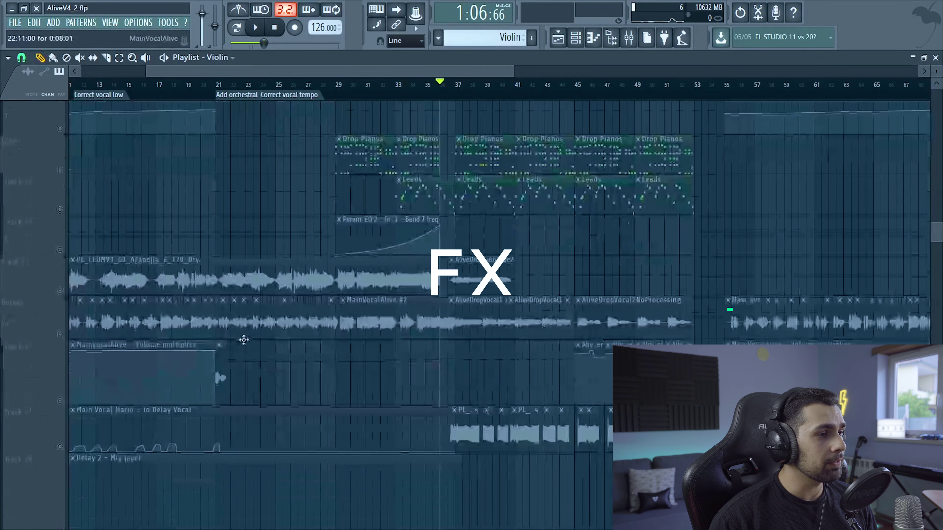
{"action": "scroll", "coordinate": [238, 368], "scroll_direction": "up", "scroll_amount": 3, "text": "ctrl"}
{"action": "scroll", "coordinate": [237, 369], "scroll_direction": "down", "scroll_amount": 10}
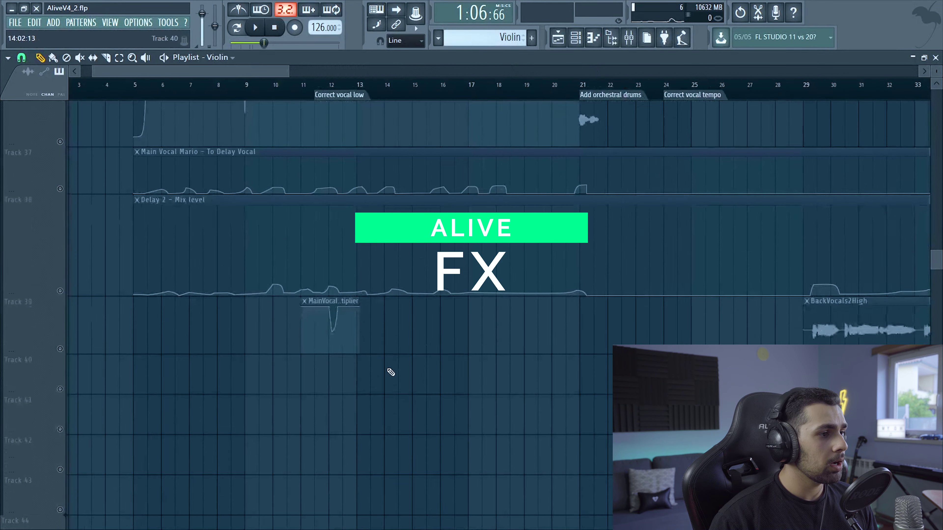
{"action": "scroll", "coordinate": [389, 375], "scroll_direction": "down", "scroll_amount": 2, "text": "ctrl"}
{"action": "left_click", "coordinate": [59, 268]}
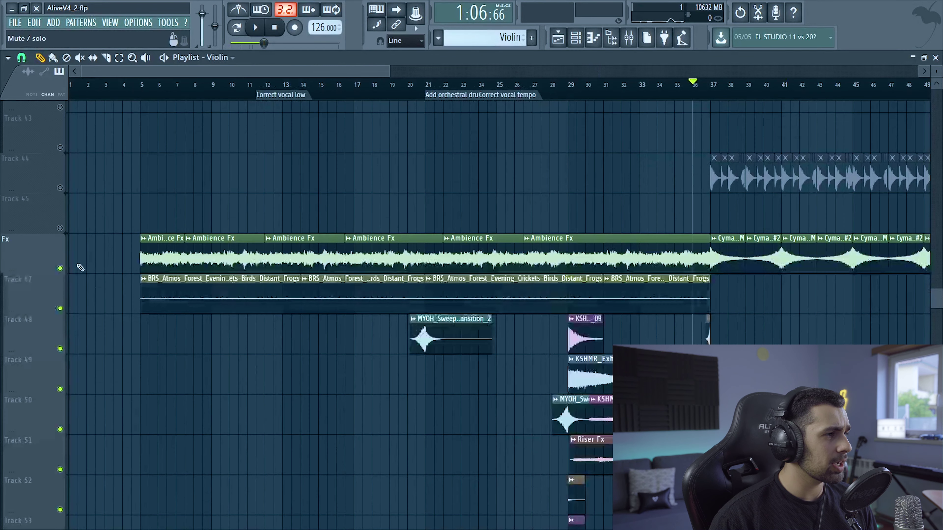
- Play the Fx tracks from bar 5, stop, and solo the forest atmosphere clips on Track 47
{"action": "left_click", "coordinate": [143, 98]}
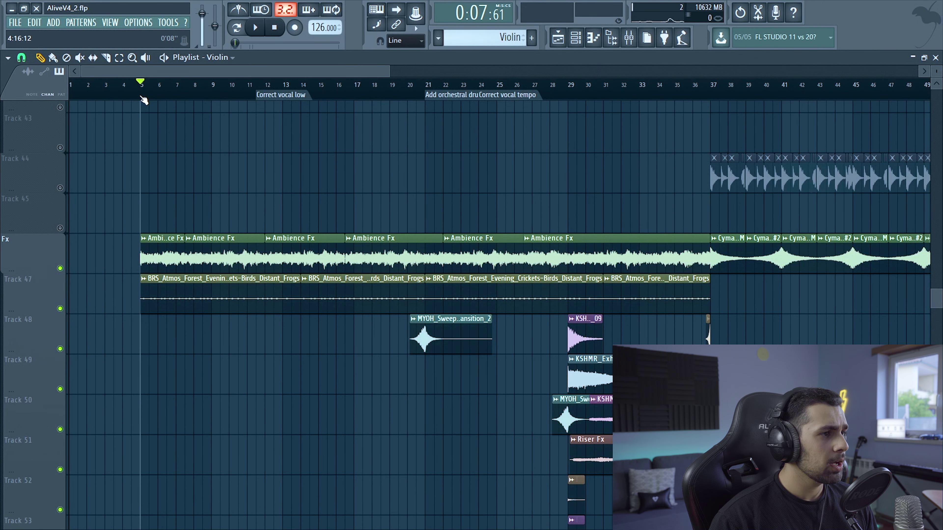
{"action": "key", "text": "space"}
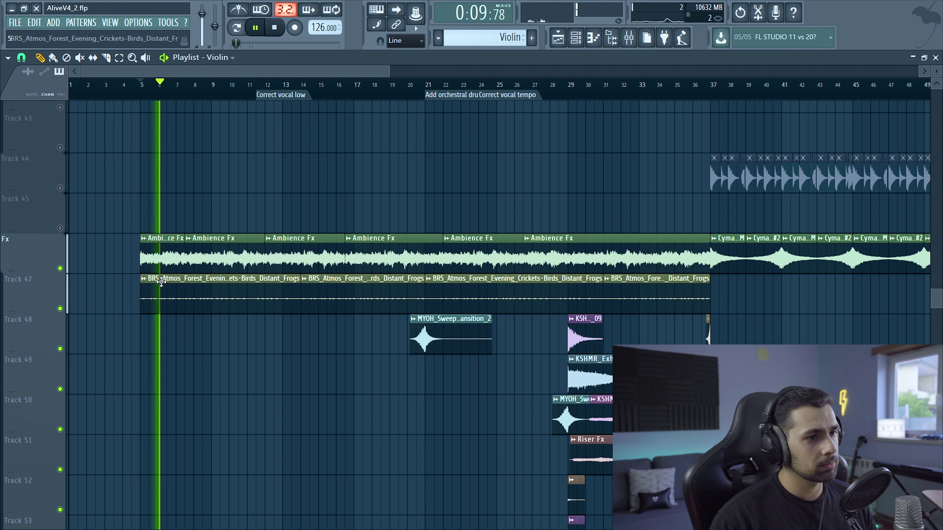
{"action": "key", "text": "space"}
{"action": "right_click", "coordinate": [60, 308]}
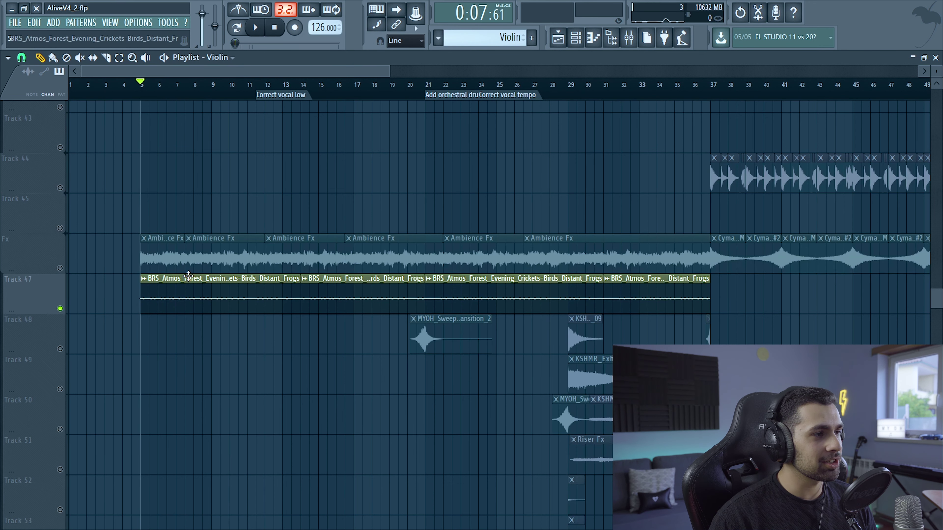
- Solo the Ambience Fx track, inspect its sample settings, listen to it, add the forest atmosphere on Track 47, and stop
{"action": "right_click", "coordinate": [61, 268]}
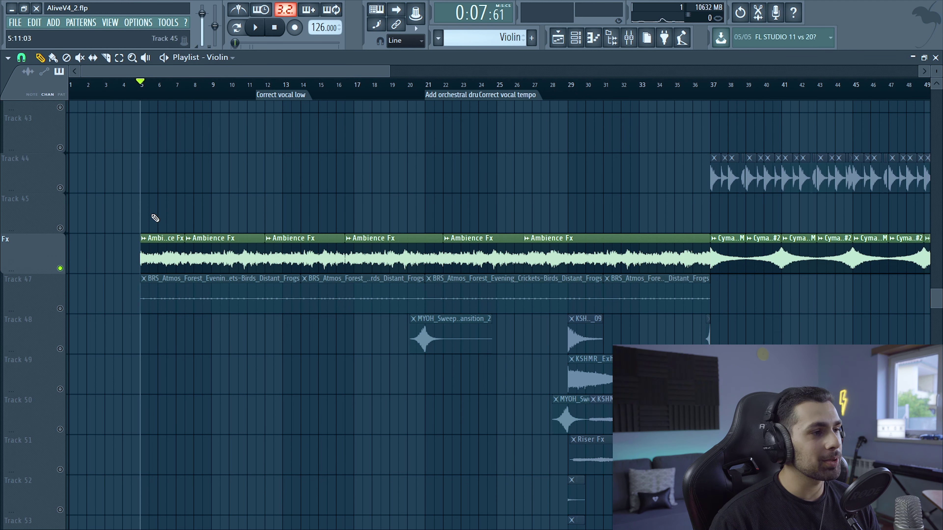
{"action": "double_click", "coordinate": [160, 260]}
{"action": "key", "text": "space"}
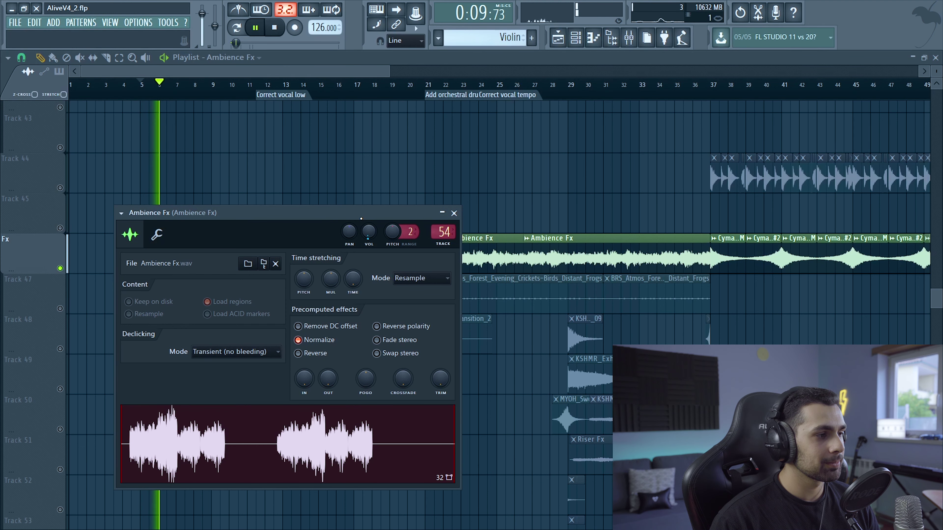
{"action": "left_click", "coordinate": [75, 314]}
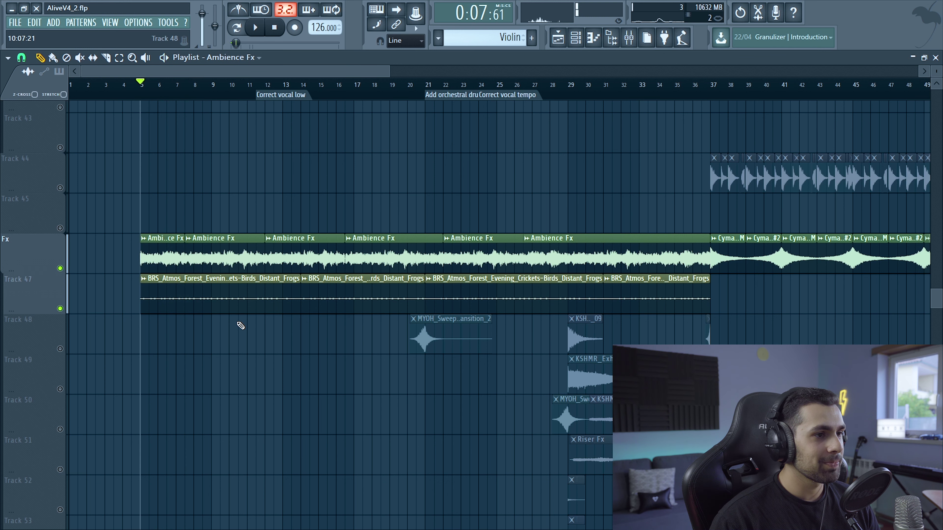
{"action": "key", "text": "space"}
- Unmute Track 48 and play its MYOH_Sweep_Transition_2 clip with the ambience layers from bar 20
{"action": "scroll", "coordinate": [241, 335], "scroll_direction": "up", "scroll_amount": 5}
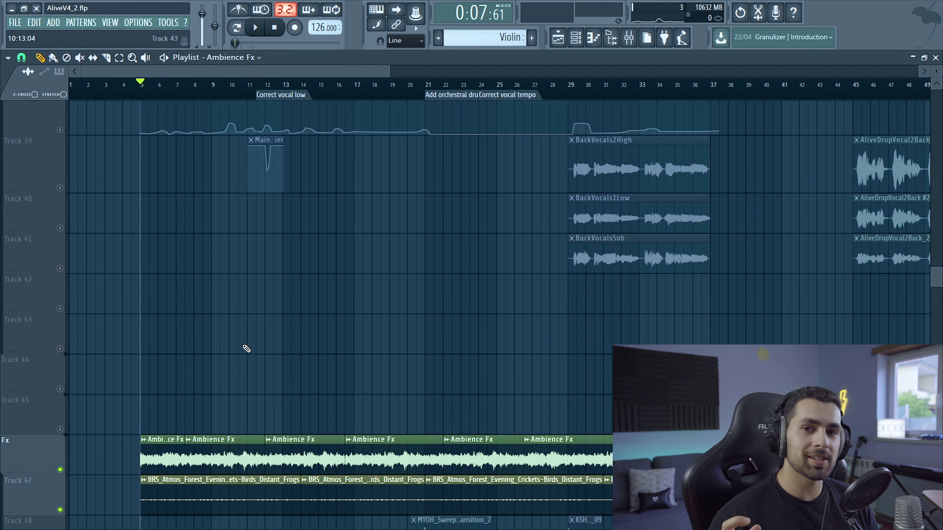
{"action": "scroll", "coordinate": [256, 360], "scroll_direction": "down", "scroll_amount": 2}
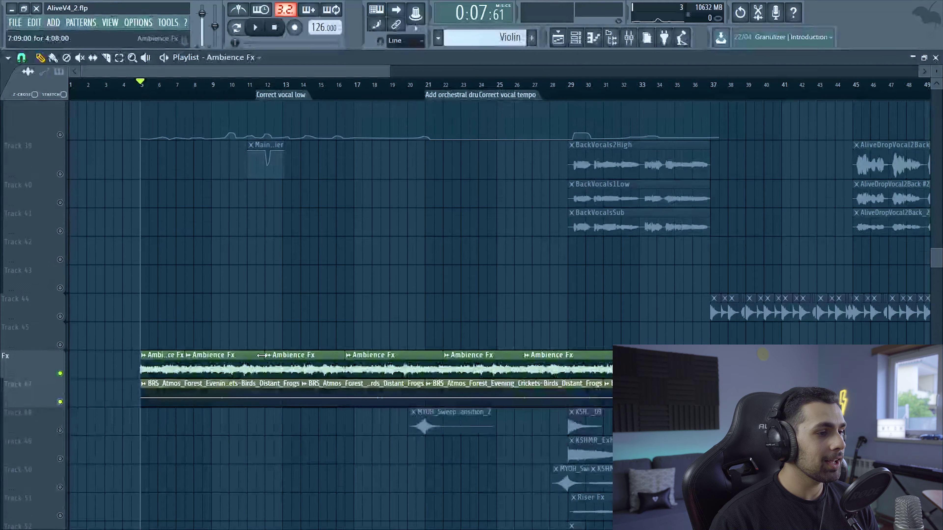
{"action": "scroll", "coordinate": [269, 376], "scroll_direction": "down", "scroll_amount": 1}
{"action": "left_click", "coordinate": [404, 105]}
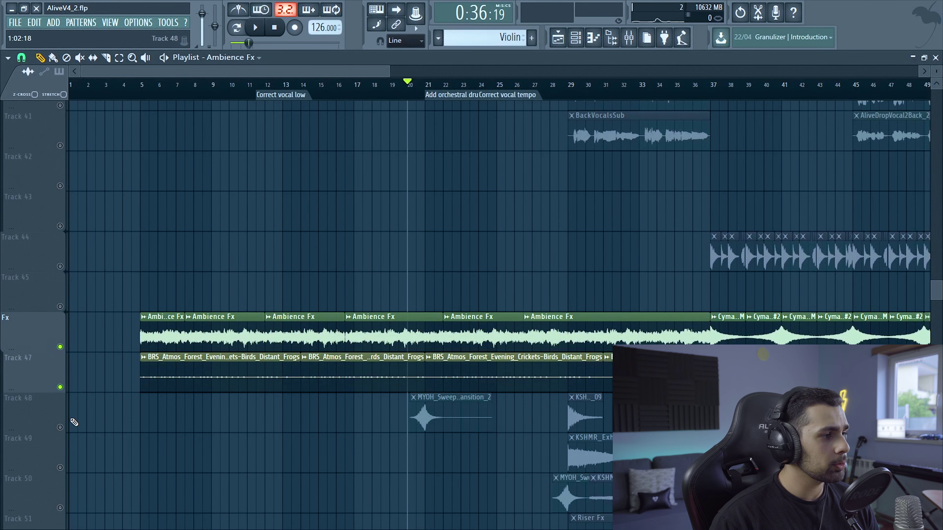
{"action": "left_click", "coordinate": [61, 427]}
{"action": "key", "text": "space"}
{"action": "scroll", "coordinate": [135, 441], "scroll_direction": "down", "scroll_amount": 2}
{"action": "scroll", "coordinate": [158, 440], "scroll_direction": "up", "scroll_amount": 3}
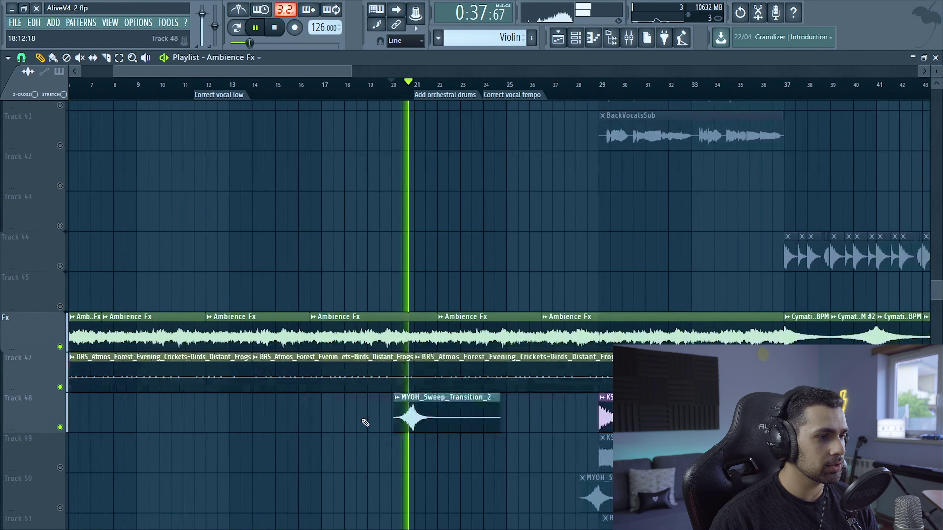
- Unmute the remaining Fx tracks below Track 48, stop playback, and inspect the Impact Fx sample on Track 53
{"action": "scroll", "coordinate": [222, 399], "scroll_direction": "down", "scroll_amount": 3}
{"action": "left_click_drag", "start_coordinate": [60, 347], "coordinate": [60, 508]}
{"action": "key", "text": "space"}
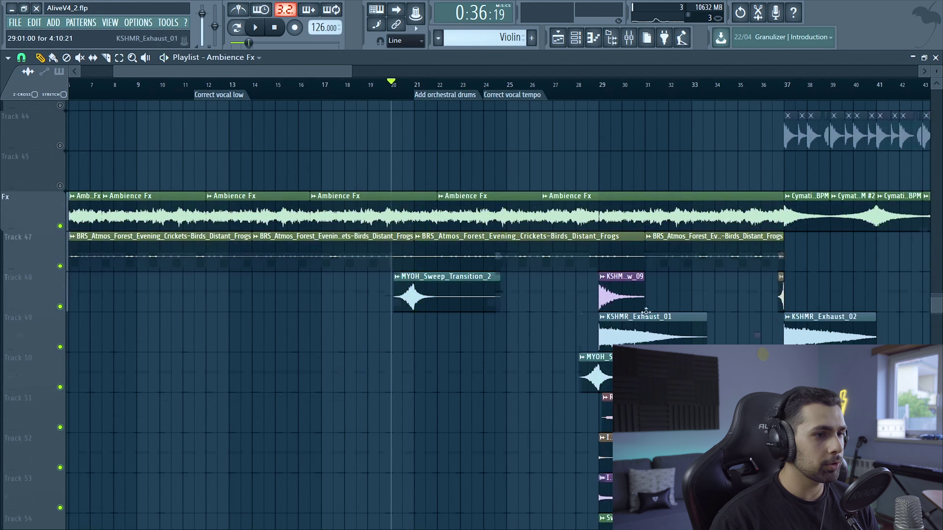
{"action": "scroll", "coordinate": [646, 312], "scroll_direction": "down", "scroll_amount": 4}
{"action": "scroll", "coordinate": [547, 347], "scroll_direction": "up", "scroll_amount": 4}
{"action": "double_click", "coordinate": [543, 340]}
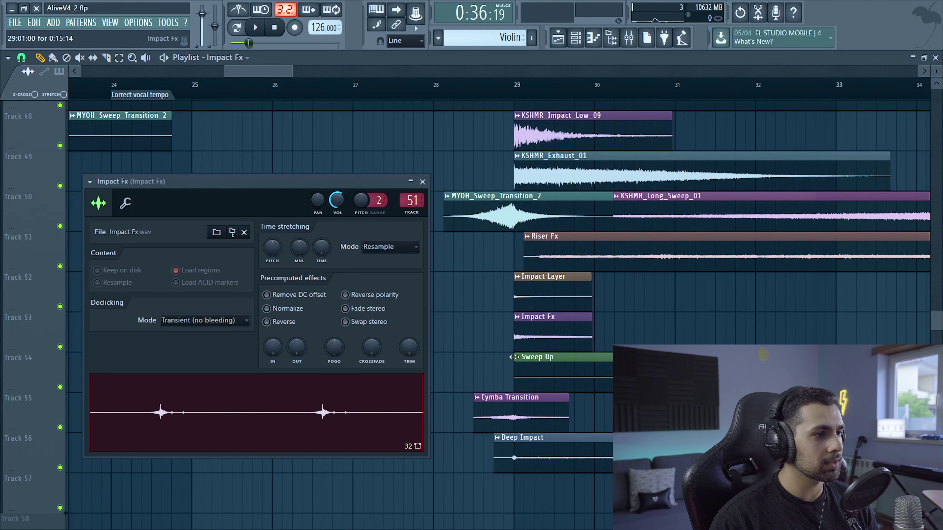
{"action": "left_click", "coordinate": [422, 181]}
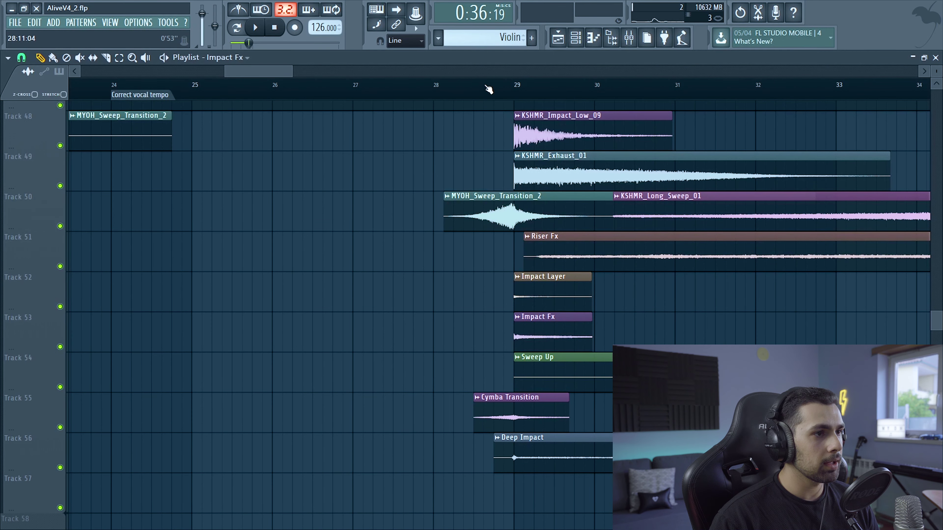
- Play the combined impact, sweep and riser Fx layers from just before bar 29, and stop
{"action": "key", "text": "space"}
{"action": "scroll", "coordinate": [487, 281], "scroll_direction": "down", "scroll_amount": 4}
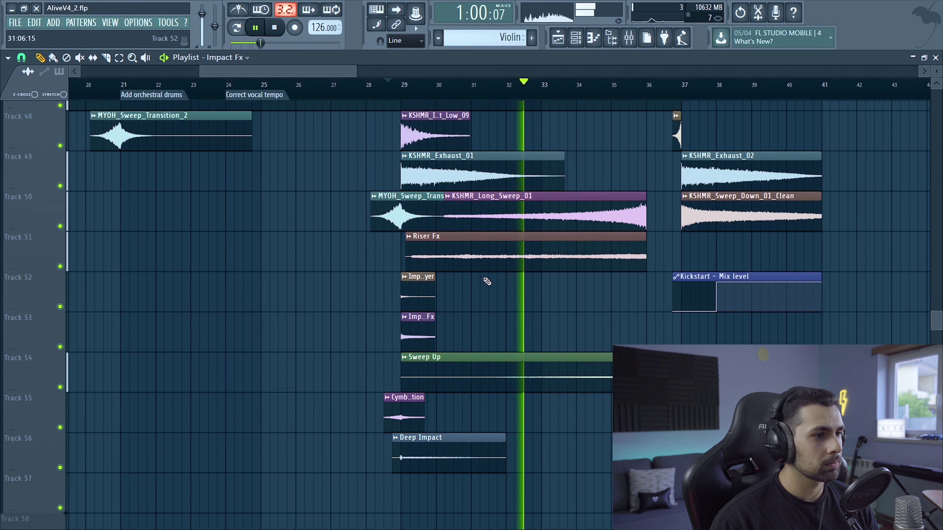
{"action": "scroll", "coordinate": [486, 281], "scroll_direction": "up", "scroll_amount": 8}
{"action": "scroll", "coordinate": [574, 285], "scroll_direction": "down", "scroll_amount": 4}
{"action": "scroll", "coordinate": [578, 287], "scroll_direction": "down", "scroll_amount": 5}
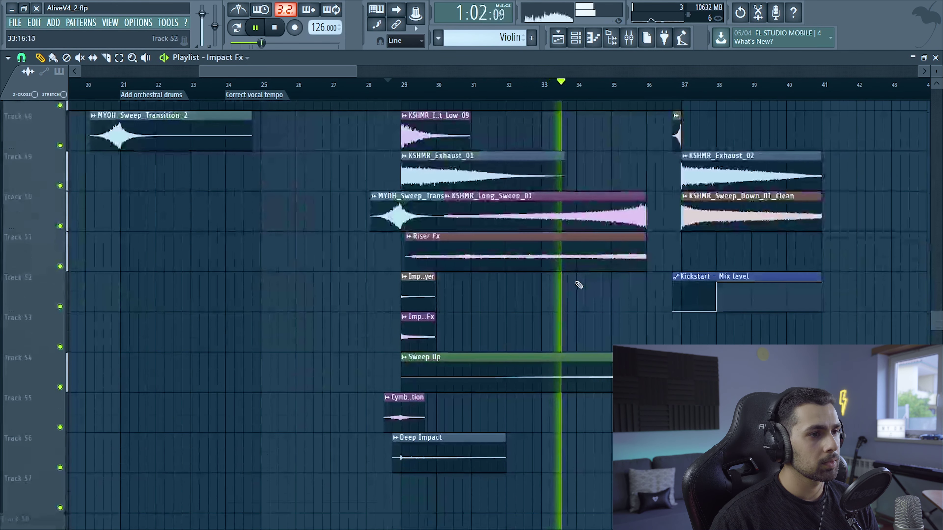
{"action": "key", "text": "space"}
- Solo the Leads group and listen to it with its filter automation from bar 29
{"action": "scroll", "coordinate": [569, 283], "scroll_direction": "up", "scroll_amount": 18}
{"action": "scroll", "coordinate": [512, 283], "scroll_direction": "down", "scroll_amount": 2}
{"action": "right_click", "coordinate": [60, 271]}
{"action": "key", "text": "space"}
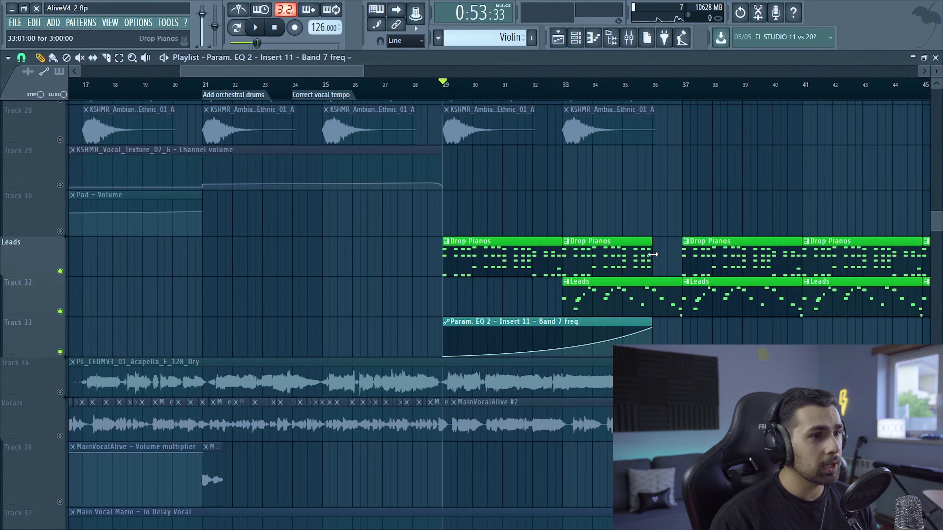
{"action": "scroll", "coordinate": [549, 329], "scroll_direction": "down", "scroll_amount": 3}
{"action": "scroll", "coordinate": [547, 330], "scroll_direction": "down", "scroll_amount": 4}
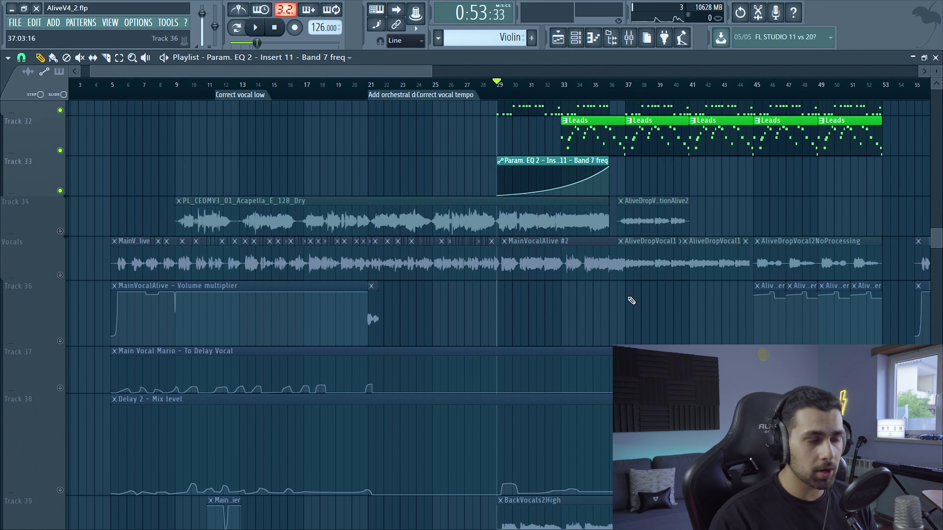
{"action": "scroll", "coordinate": [631, 301], "scroll_direction": "up", "scroll_amount": 3}
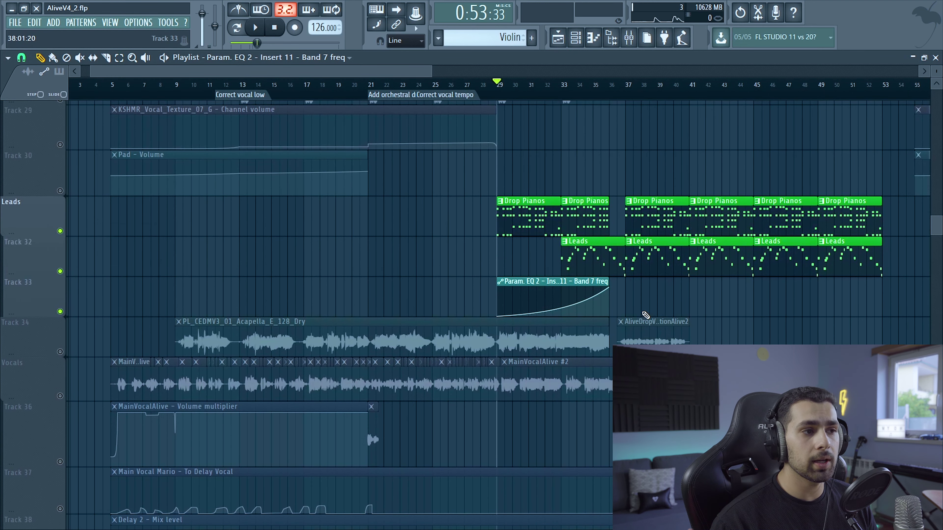
- Select the Drop Pianos pattern, play it from bar 29 while viewing its levels in the mixer, and stop
{"action": "left_click", "coordinate": [527, 219]}
{"action": "right_click", "coordinate": [61, 232]}
{"action": "right_click", "coordinate": [60, 232]}
{"action": "key", "text": "space"}
{"action": "key", "text": "F9"}
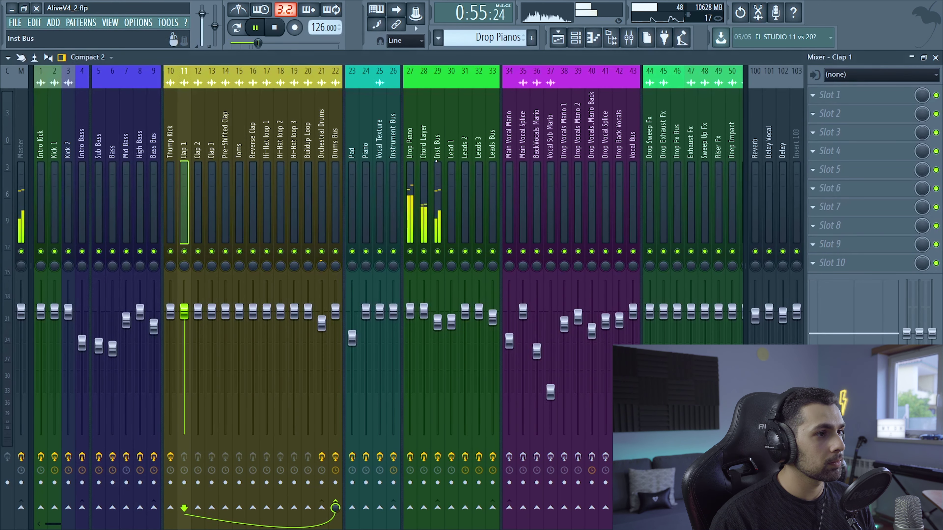
{"action": "key", "text": "space"}
- Add Fruity Parametric EQ 2 to slot 9 of the Inst Bus and switch it to the next preset
{"action": "left_click", "coordinate": [825, 244]}
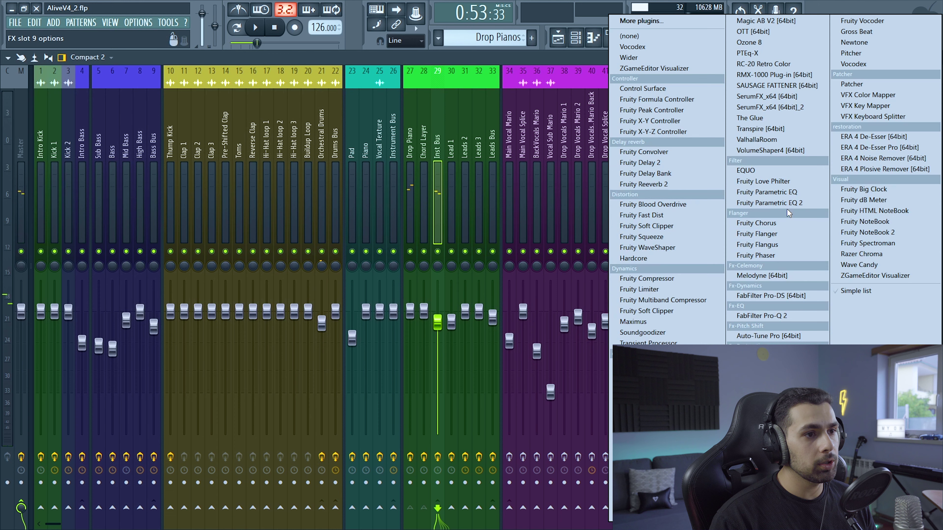
{"action": "left_click", "coordinate": [798, 208]}
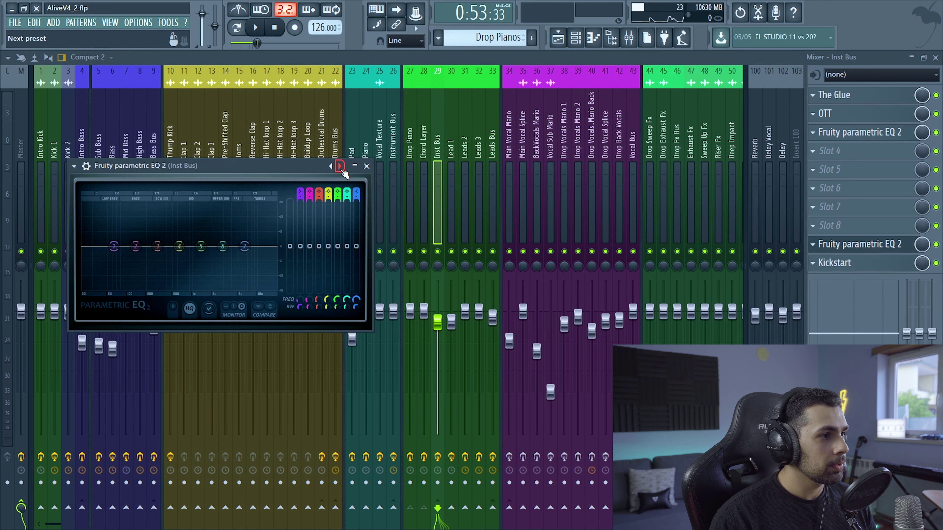
{"action": "left_click", "coordinate": [340, 166]}
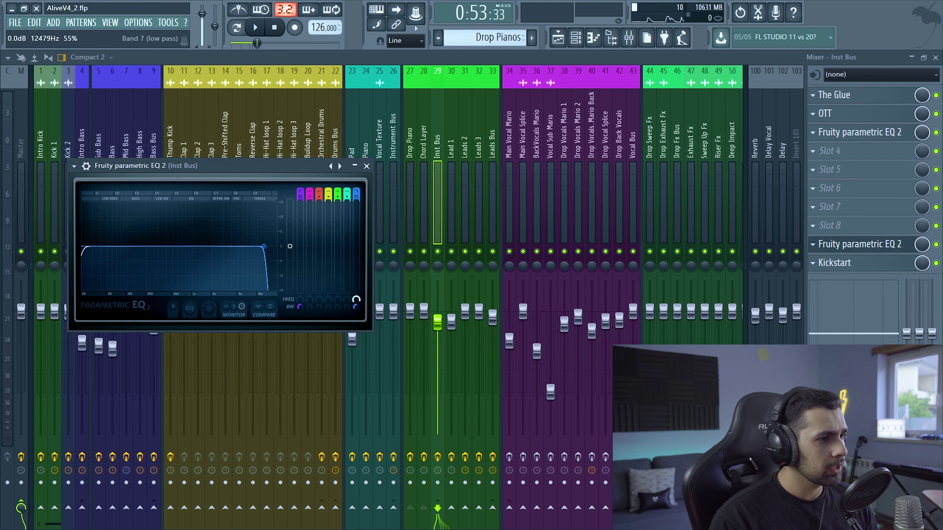
- Sweep the EQ's Band 7 low-pass during playback, stop, raise the Band 1 high-pass, and set Band 7 to about 1100 Hz
{"action": "key", "text": "space"}
{"action": "left_click_drag", "start_coordinate": [356, 299], "coordinate": [355, 334]}
{"action": "left_click_drag", "start_coordinate": [167, 246], "coordinate": [213, 246]}
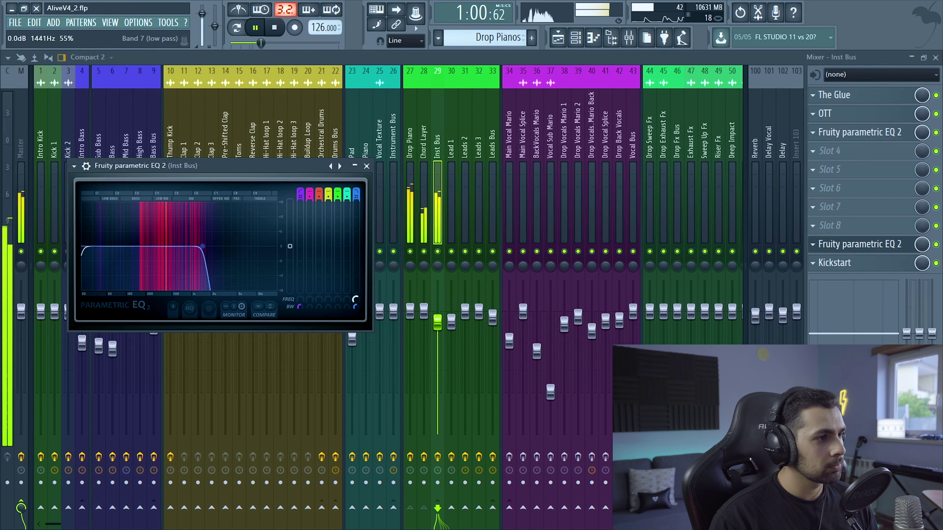
{"action": "key", "text": "space"}
{"action": "left_click_drag", "start_coordinate": [84, 246], "coordinate": [127, 246]}
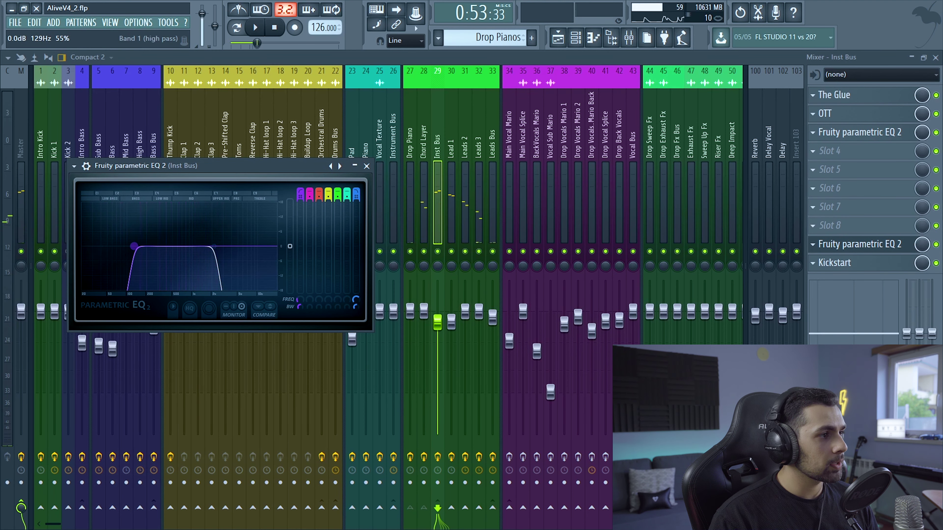
{"action": "left_click_drag", "start_coordinate": [213, 247], "coordinate": [203, 246]}
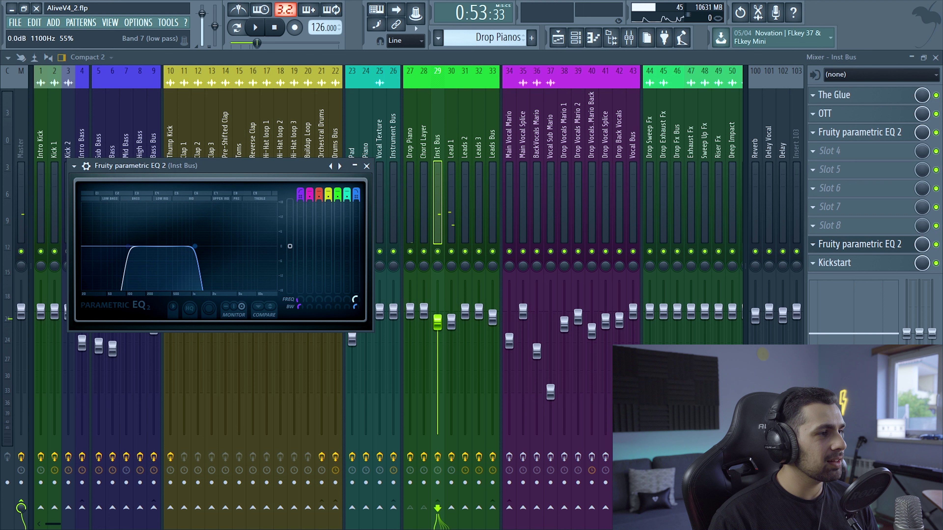
- Unmute the instrument and Fx layers, then sweep the EQ's Band 7 low-pass upward while playing from bar 29, and stop
{"action": "left_click", "coordinate": [567, 33]}
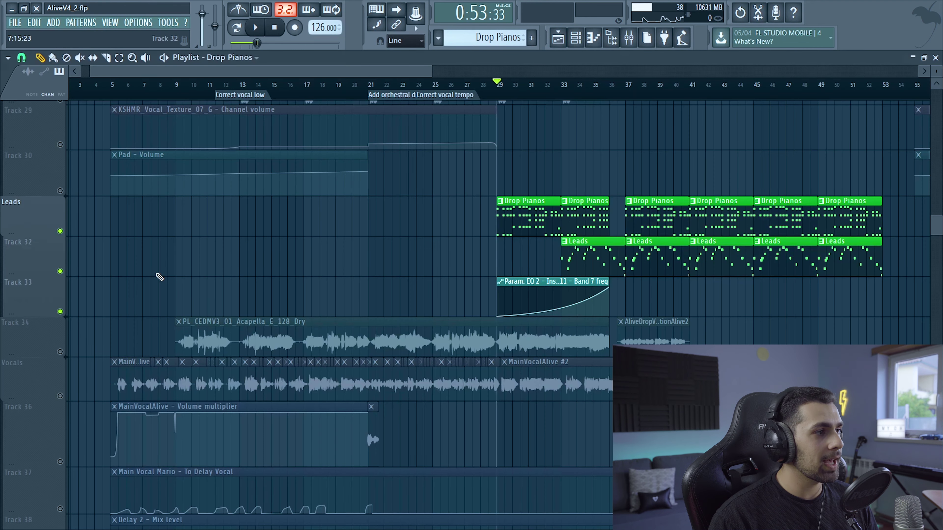
{"action": "left_click", "coordinate": [61, 232], "text": "ctrl"}
{"action": "left_click", "coordinate": [630, 38]}
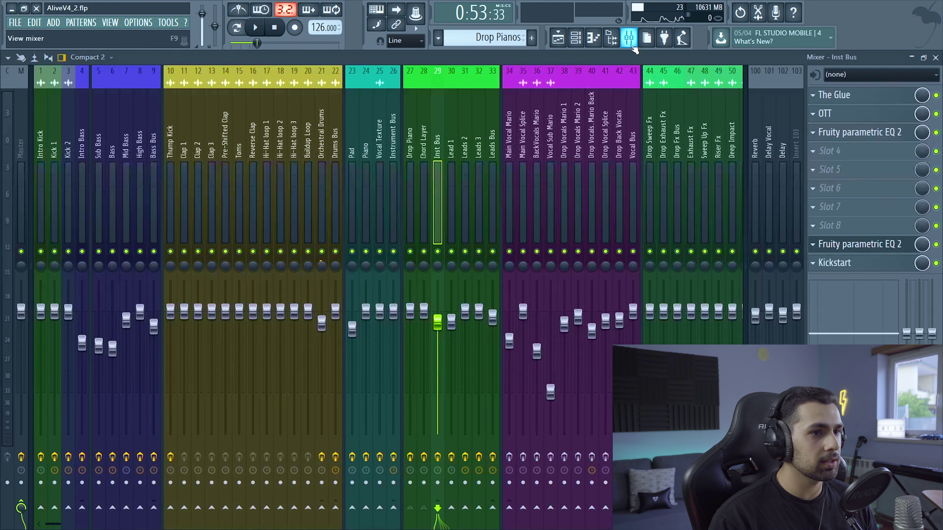
{"action": "key", "text": "space"}
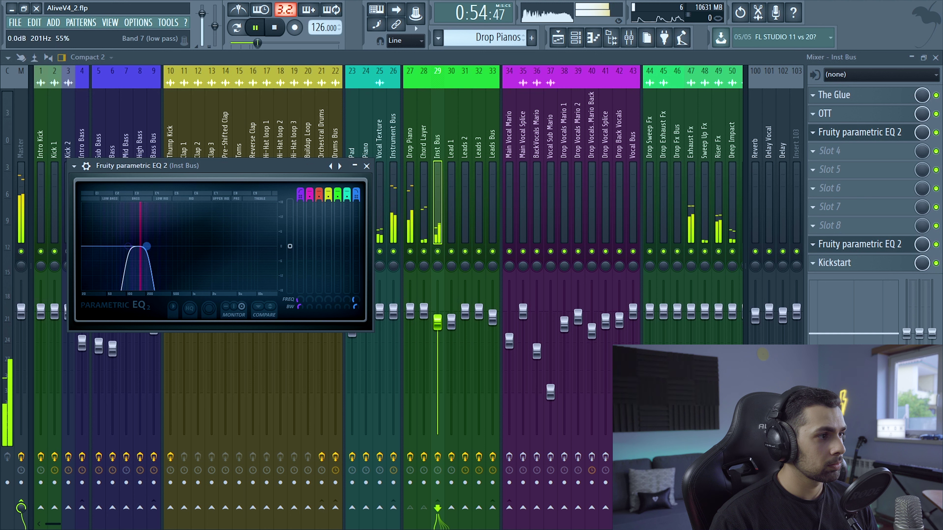
{"action": "left_click_drag", "start_coordinate": [159, 246], "coordinate": [269, 246]}
{"action": "key", "text": "space"}
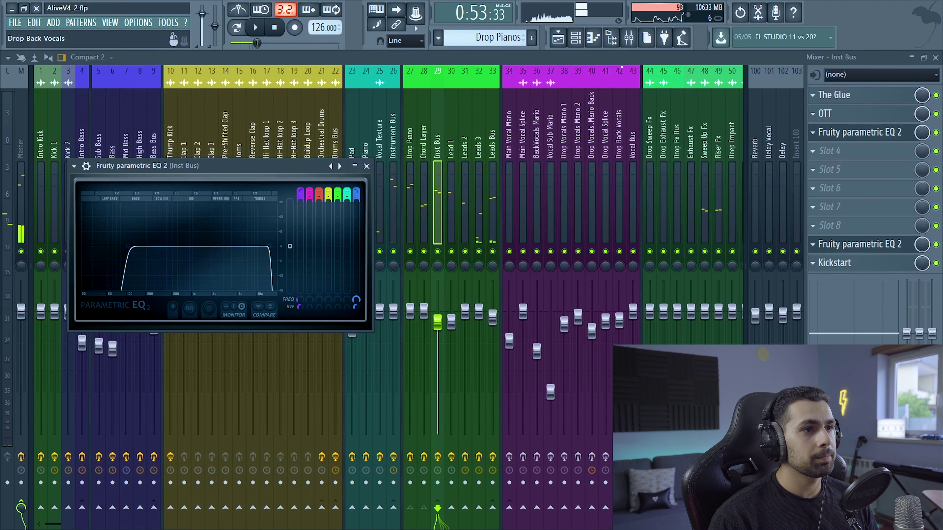
- Return to the playlist's Drums group and play the drop from just before bar 37
{"action": "left_click", "coordinate": [174, 24]}
{"action": "key", "text": "F5"}
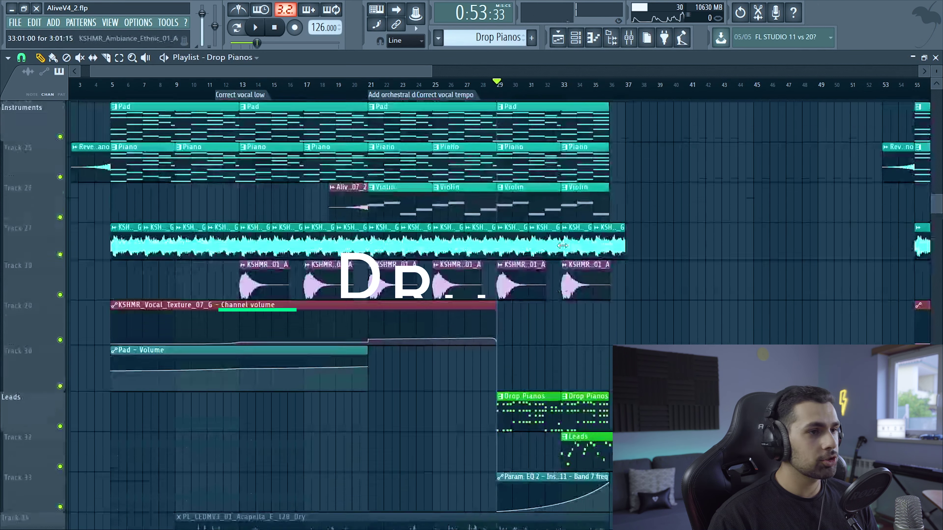
{"action": "scroll", "coordinate": [444, 263], "scroll_direction": "down", "scroll_amount": 3}
{"action": "scroll", "coordinate": [444, 263], "scroll_direction": "up", "scroll_amount": 8}
{"action": "scroll", "coordinate": [484, 298], "scroll_direction": "up", "scroll_amount": 3}
{"action": "left_click_drag", "start_coordinate": [568, 220], "coordinate": [492, 187]}
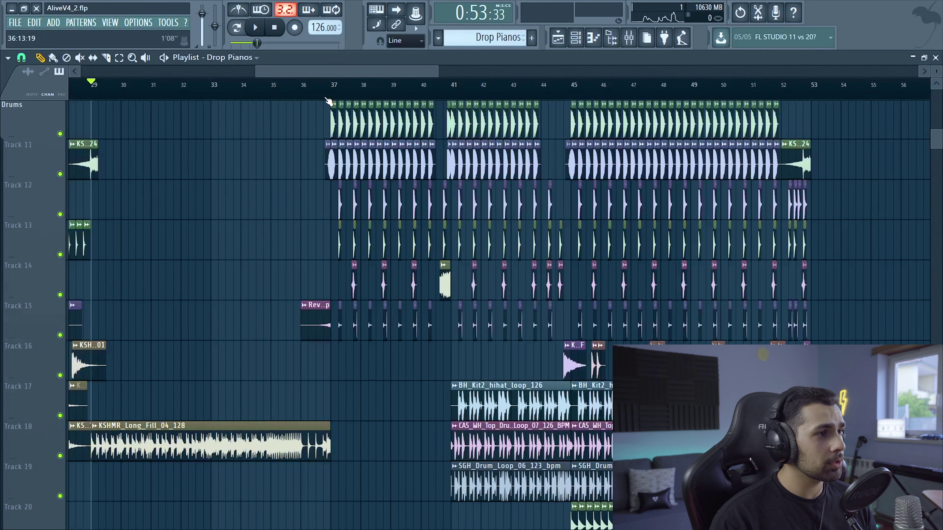
{"action": "left_click", "coordinate": [317, 87]}
{"action": "key", "text": "space"}
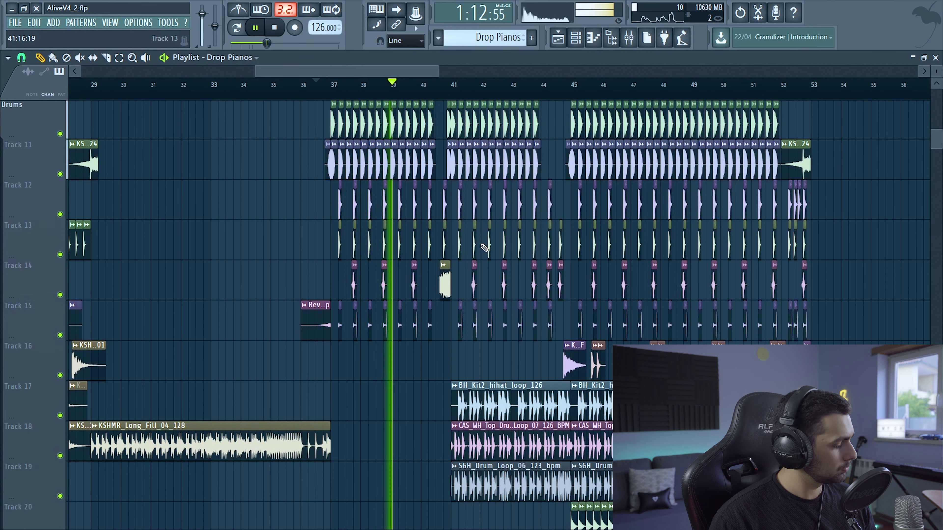
- Listen to the drop's changing drum layers from just before bar 41 and again from bar 45, and stop
{"action": "scroll", "coordinate": [446, 178], "scroll_direction": "up", "scroll_amount": 3}
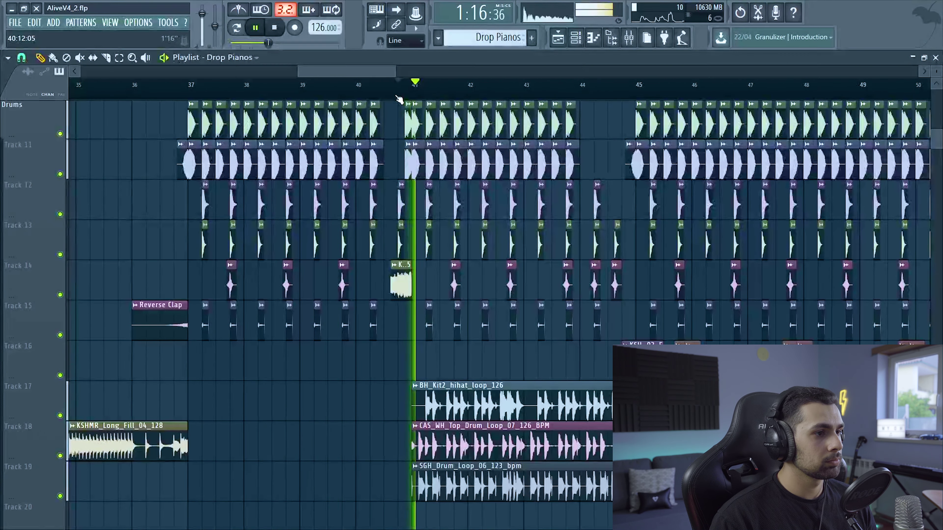
{"action": "scroll", "coordinate": [457, 164], "scroll_direction": "down", "scroll_amount": 3}
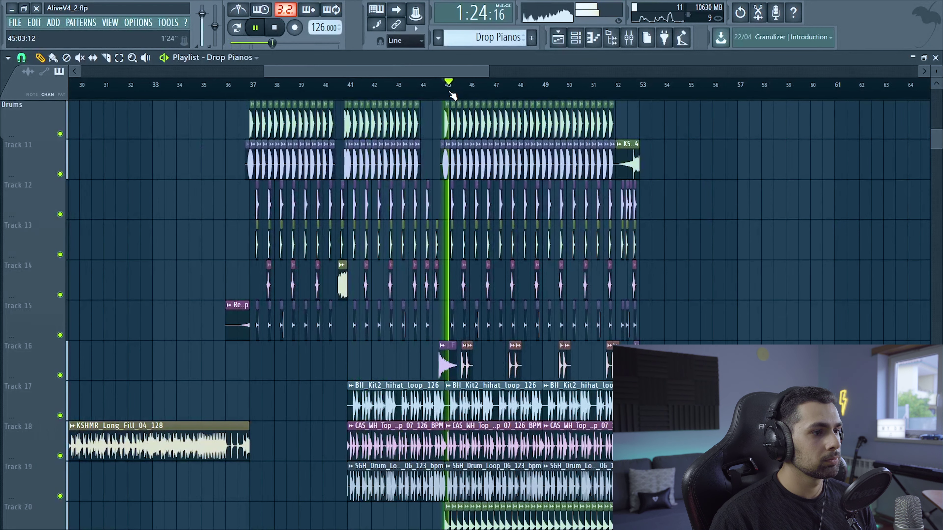
{"action": "scroll", "coordinate": [465, 201], "scroll_direction": "down", "scroll_amount": 4}
{"action": "scroll", "coordinate": [465, 201], "scroll_direction": "up", "scroll_amount": 6}
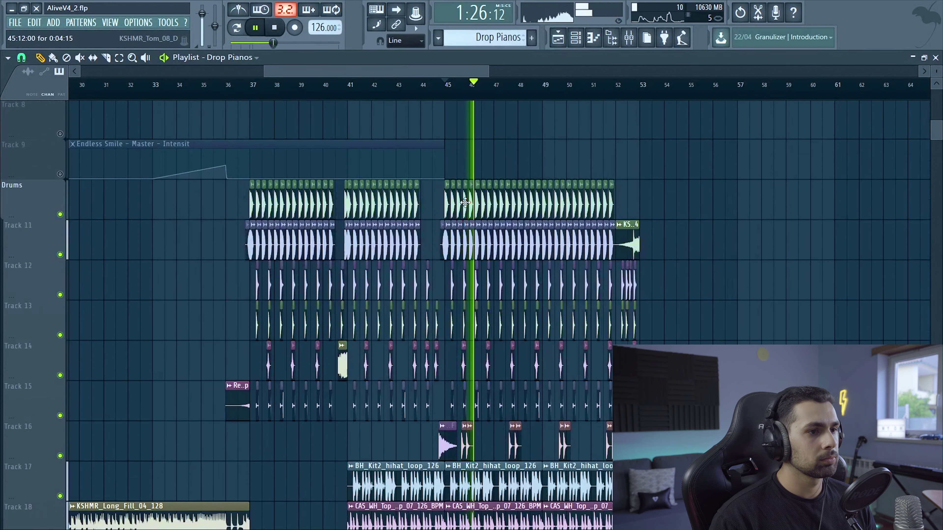
{"action": "scroll", "coordinate": [465, 201], "scroll_direction": "down", "scroll_amount": 3}
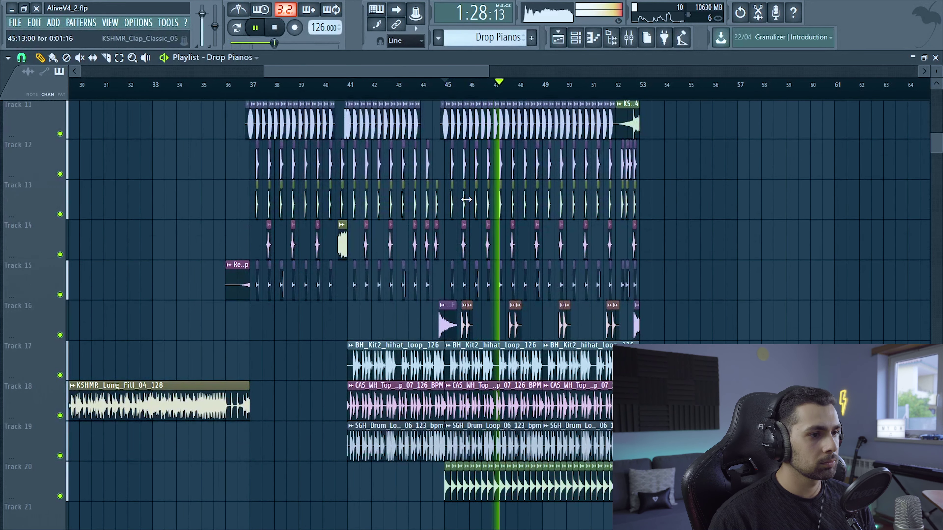
{"action": "scroll", "coordinate": [466, 200], "scroll_direction": "up", "scroll_amount": 1}
{"action": "key", "text": "space"}
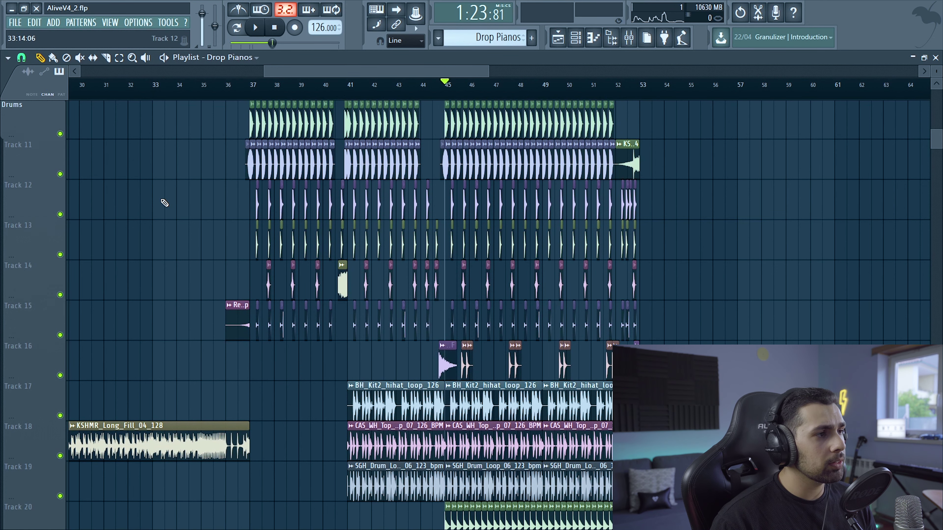
{"action": "scroll", "coordinate": [143, 174], "scroll_direction": "up", "scroll_amount": 3}
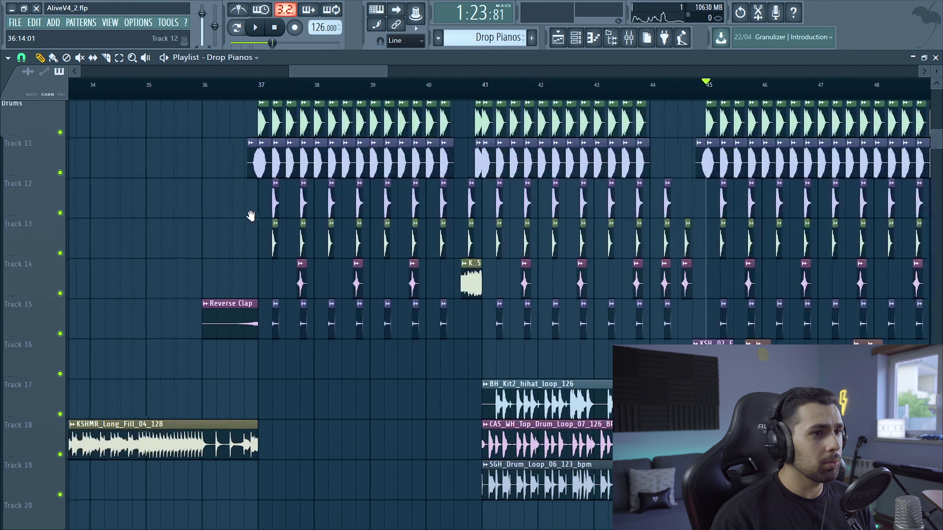
- Listen to Track 11's punchy kick on its own from bar 37, stop, and bring the other tracks back in
{"action": "scroll", "coordinate": [267, 185], "scroll_direction": "up", "scroll_amount": 1}
{"action": "scroll", "coordinate": [133, 215], "scroll_direction": "up", "scroll_amount": 3}
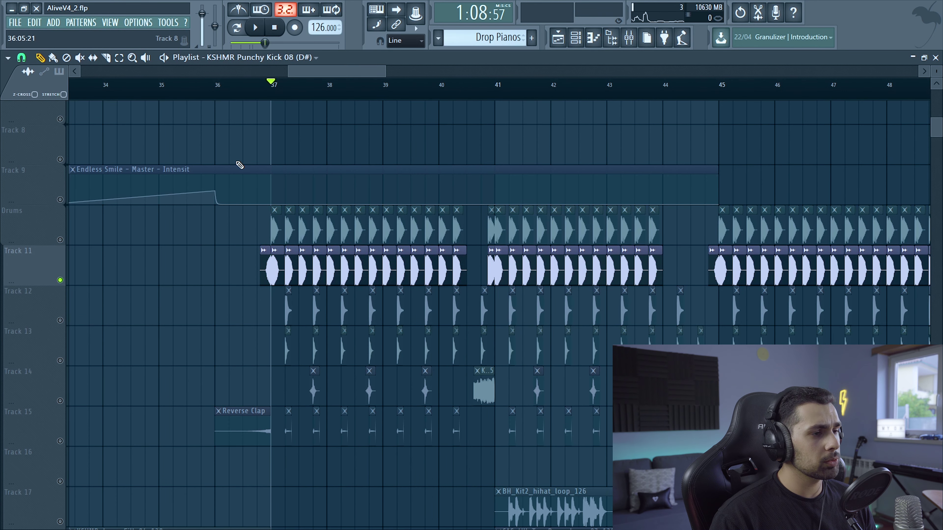
{"action": "key", "text": "space"}
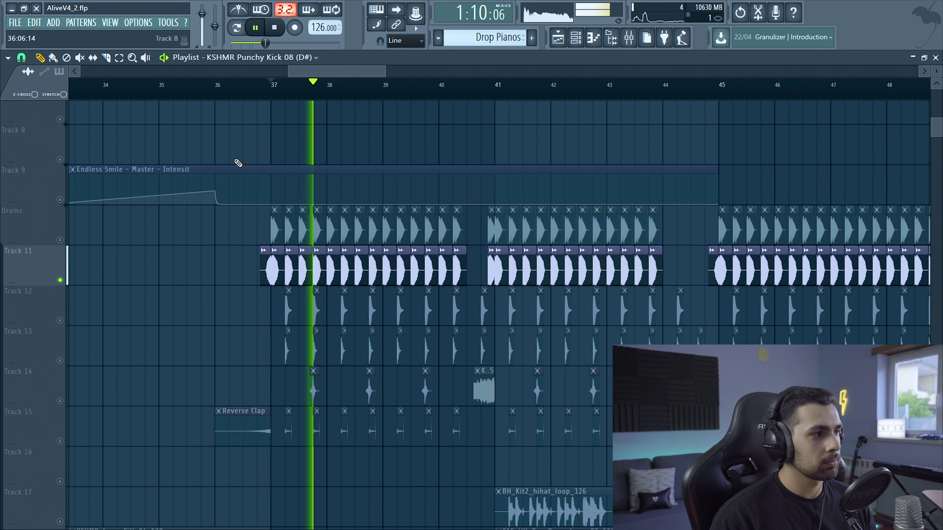
{"action": "key", "text": "space"}
{"action": "left_click", "coordinate": [60, 280]}
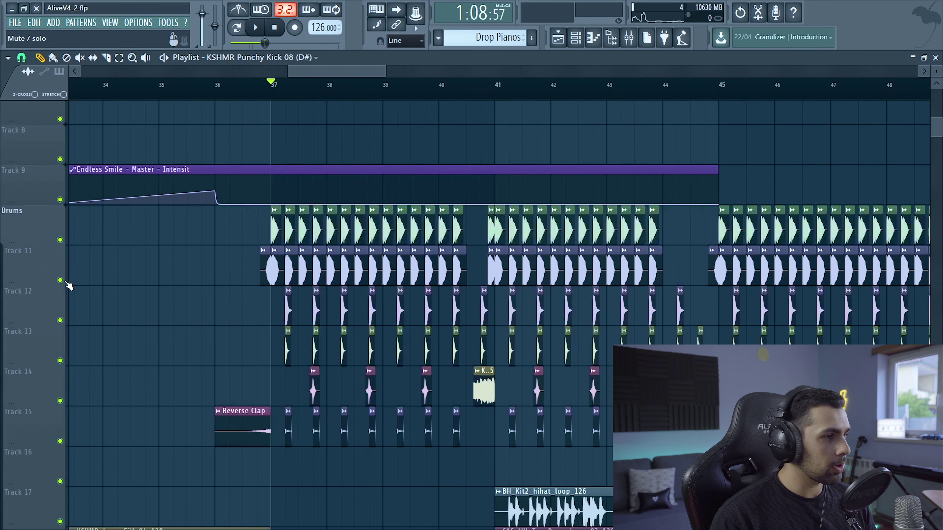
- Play the drum group from bar 37, mute and unmute the Kick loop 1 layer to compare, and stop
{"action": "left_click", "coordinate": [59, 240]}
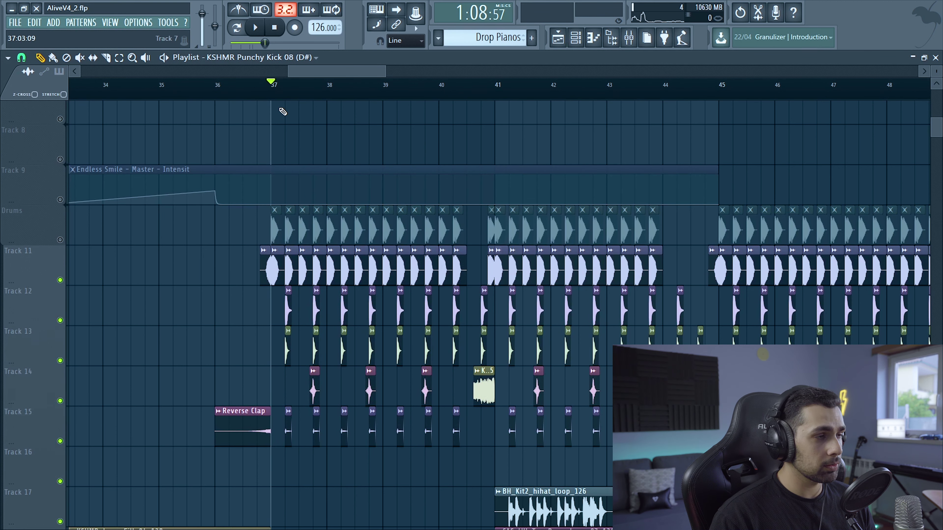
{"action": "key", "text": "space"}
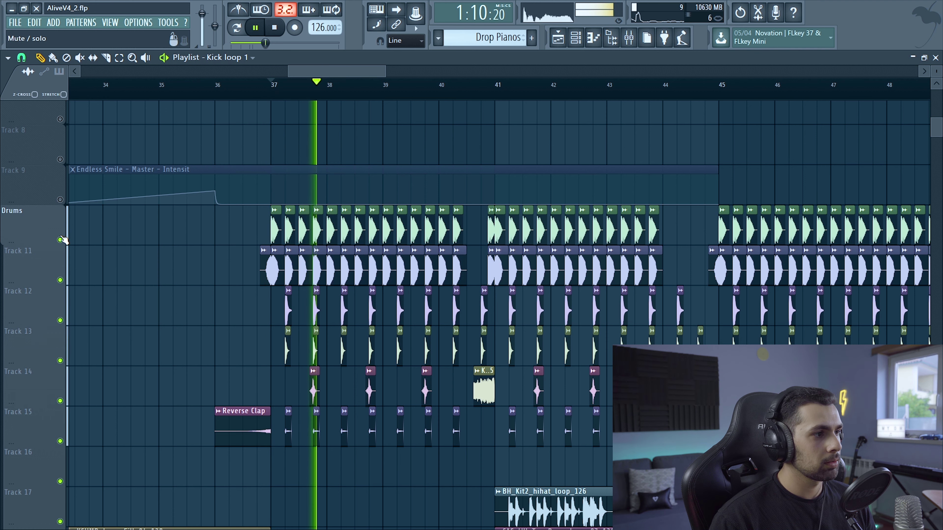
{"action": "left_click", "coordinate": [60, 239]}
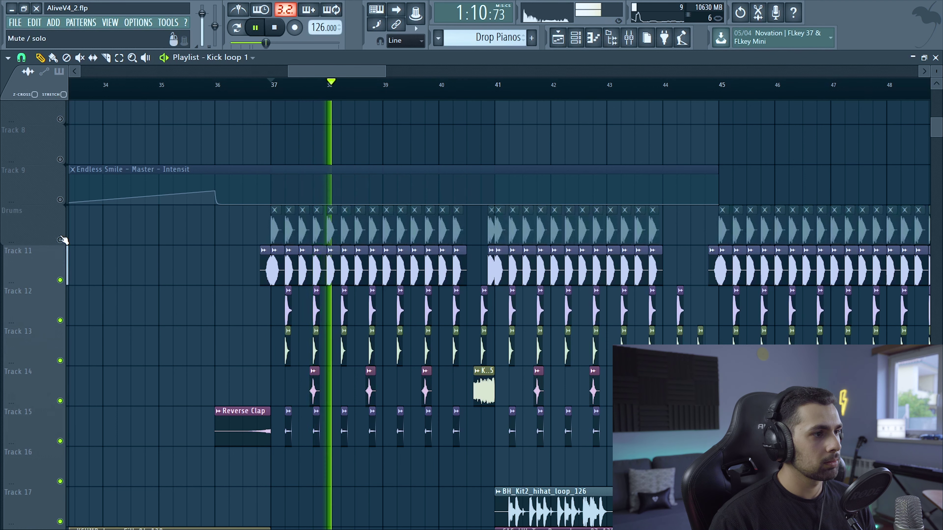
{"action": "left_click", "coordinate": [61, 240]}
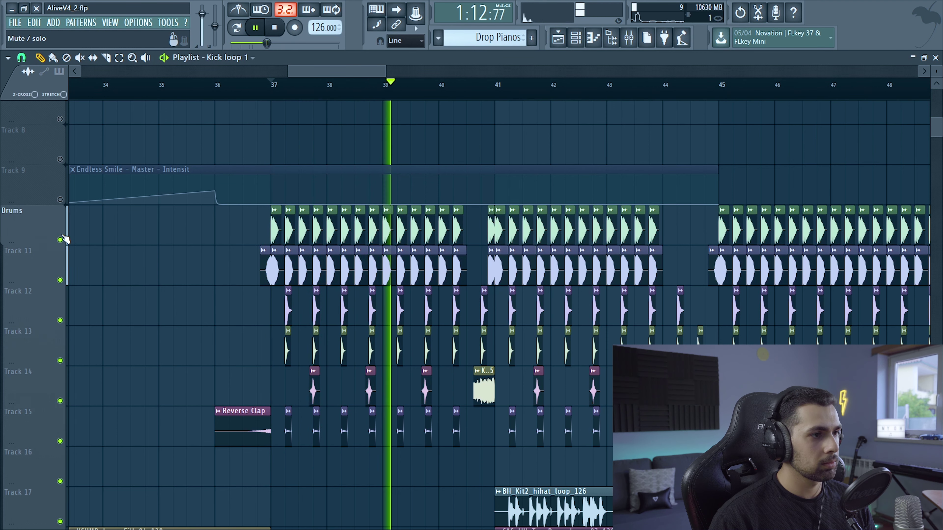
{"action": "key", "text": "space"}
- Go from Kick loop 1's channel settings to its mixer track and inspect both Fruity parametric EQ 2s, The Glue and Transpire
{"action": "scroll", "coordinate": [204, 313], "scroll_direction": "down", "scroll_amount": 2}
{"action": "scroll", "coordinate": [227, 329], "scroll_direction": "up", "scroll_amount": 1}
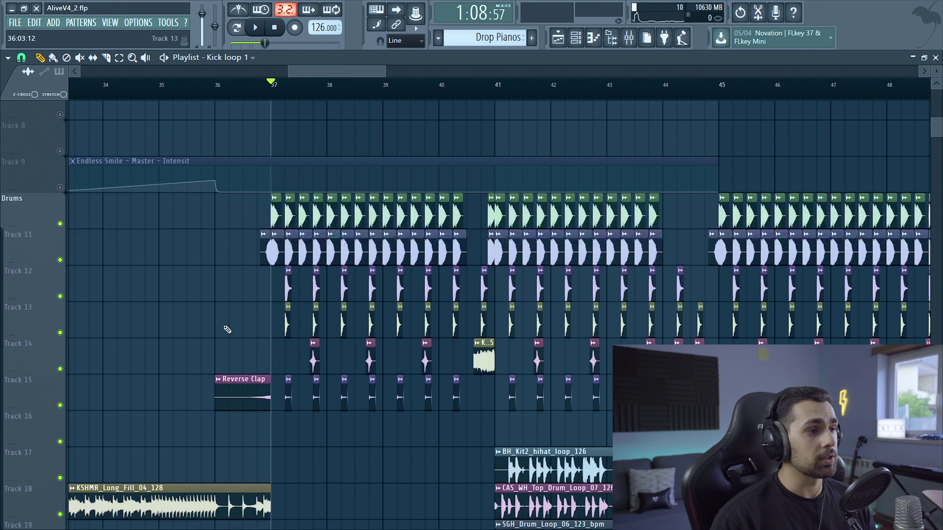
{"action": "scroll", "coordinate": [227, 330], "scroll_direction": "up", "scroll_amount": 1}
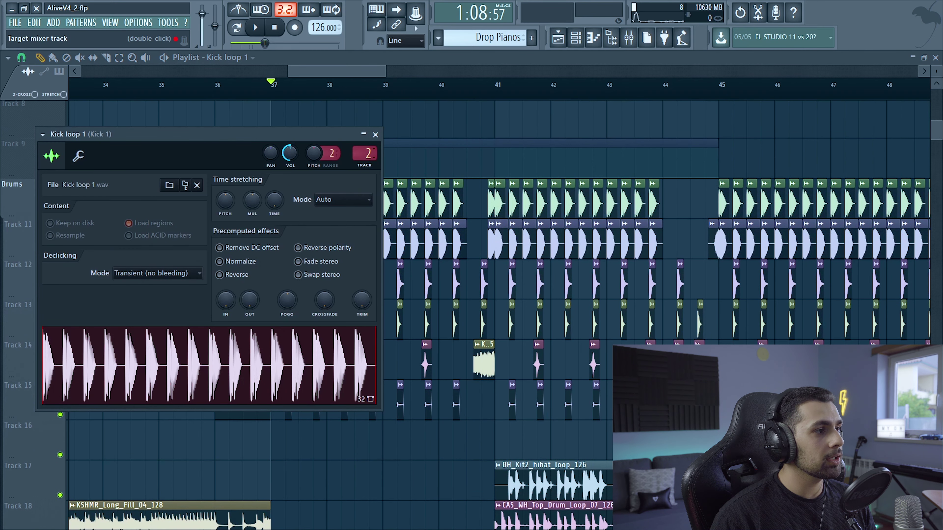
{"action": "double_click", "coordinate": [364, 153]}
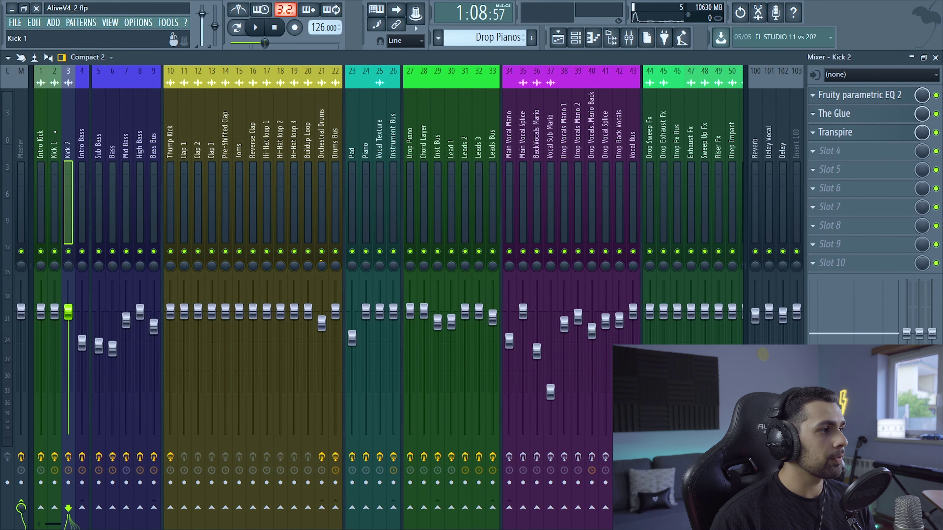
{"action": "left_click", "coordinate": [866, 98]}
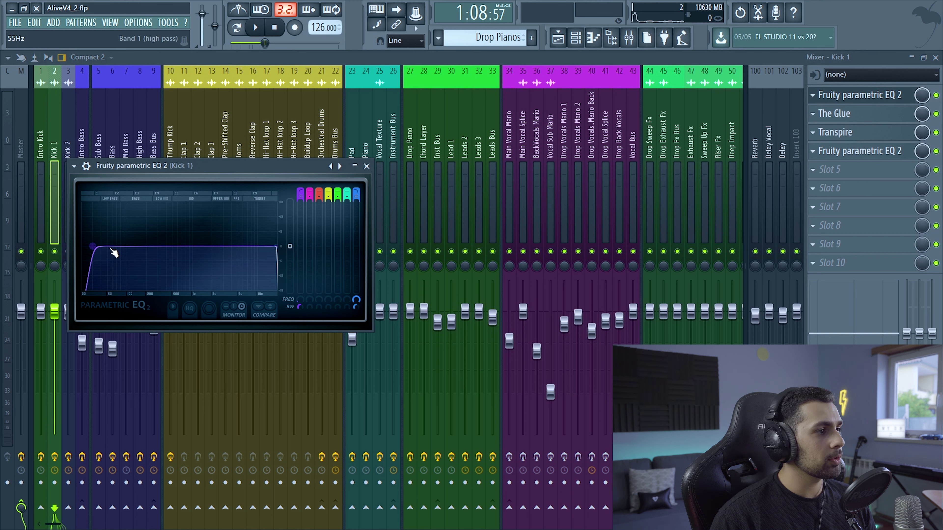
{"action": "left_click", "coordinate": [860, 113]}
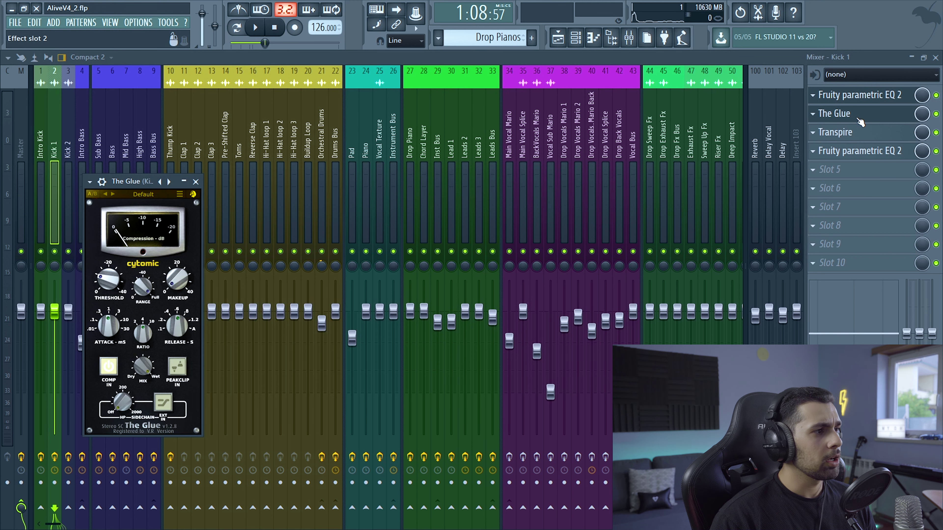
{"action": "left_click", "coordinate": [860, 133]}
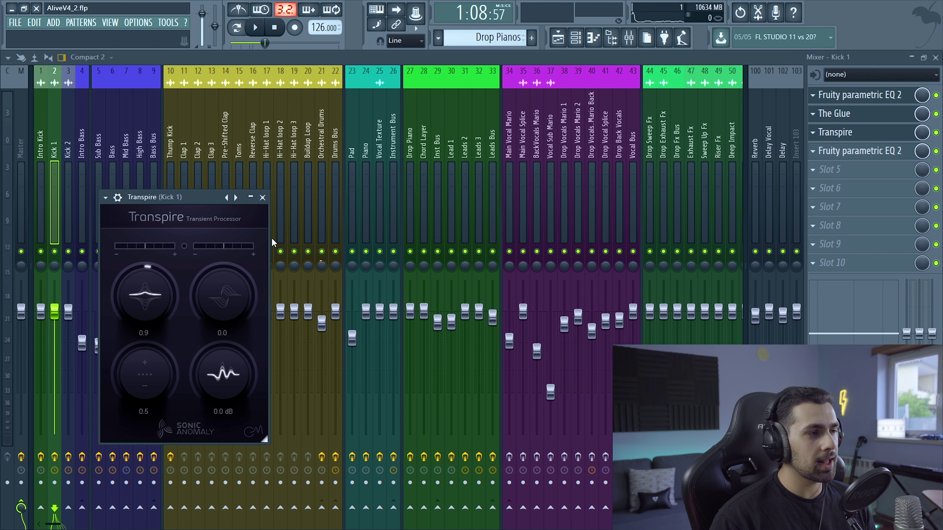
{"action": "left_click", "coordinate": [866, 156]}
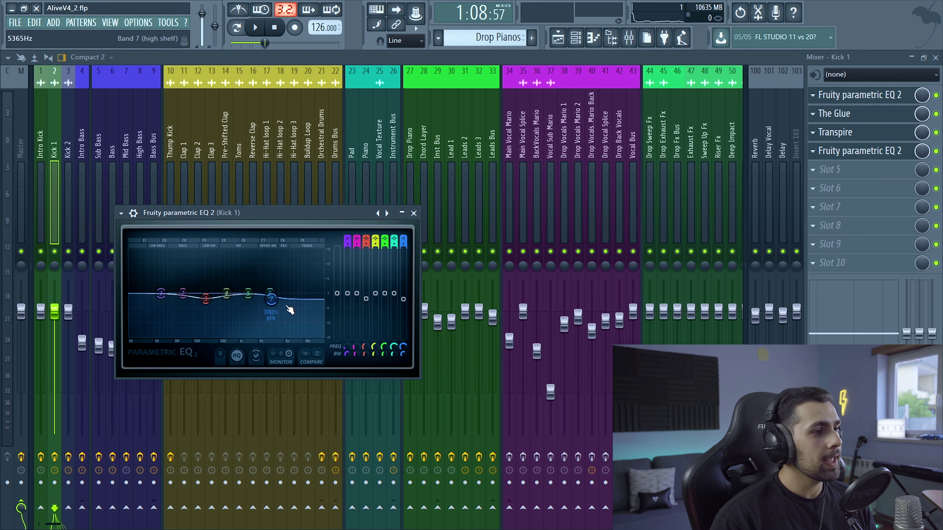
{"action": "left_click", "coordinate": [413, 213]}
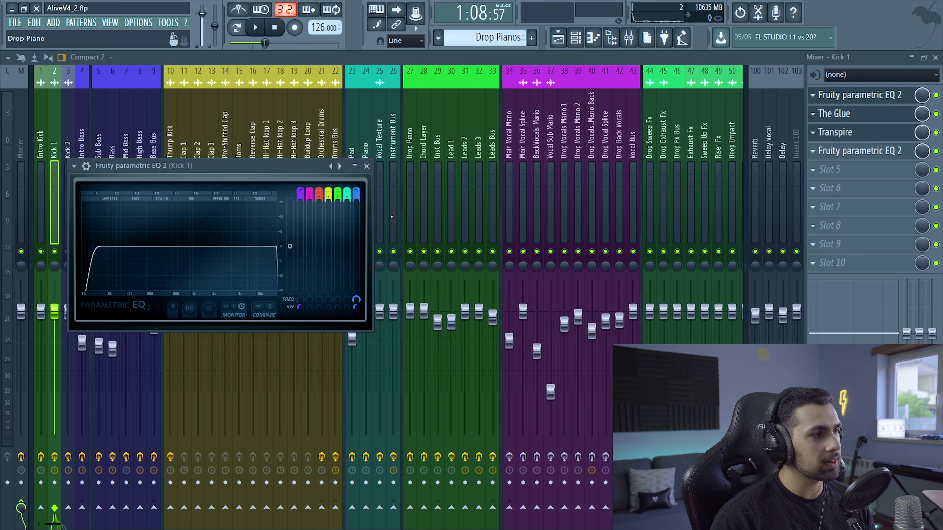
- Inspect the Kick 2 mixer track's Fruity parametric EQ 2, The Glue and Transpire settings, ending on the EQ
{"action": "left_click", "coordinate": [68, 129]}
{"action": "key", "text": "Escape"}
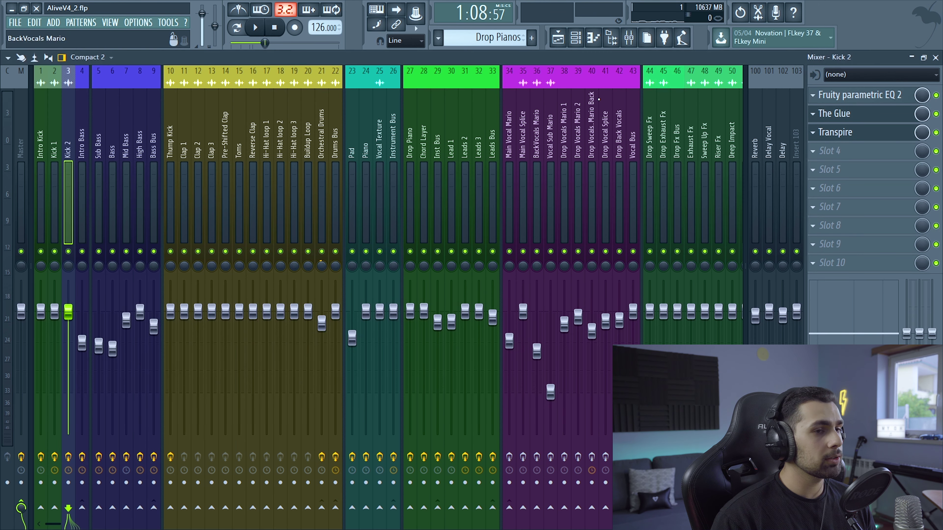
{"action": "left_click", "coordinate": [900, 102]}
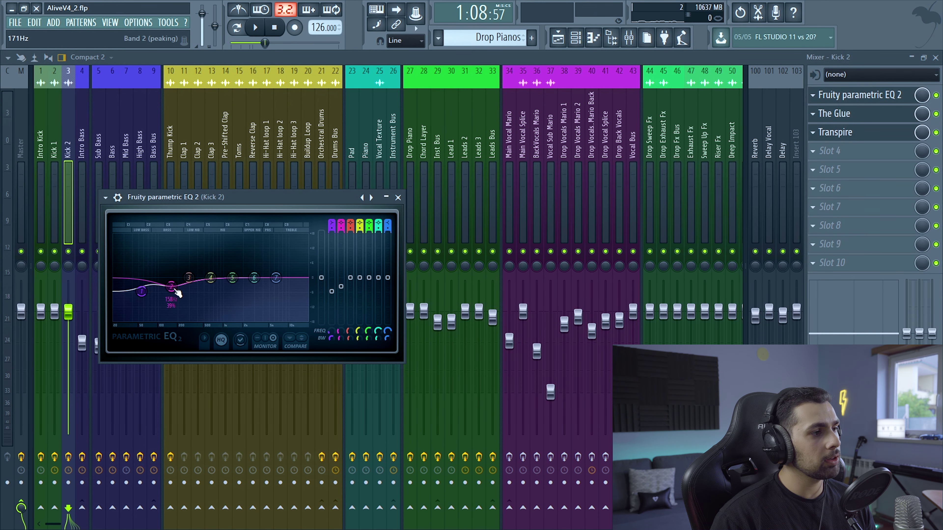
{"action": "left_click", "coordinate": [883, 132]}
{"action": "left_click", "coordinate": [887, 116]}
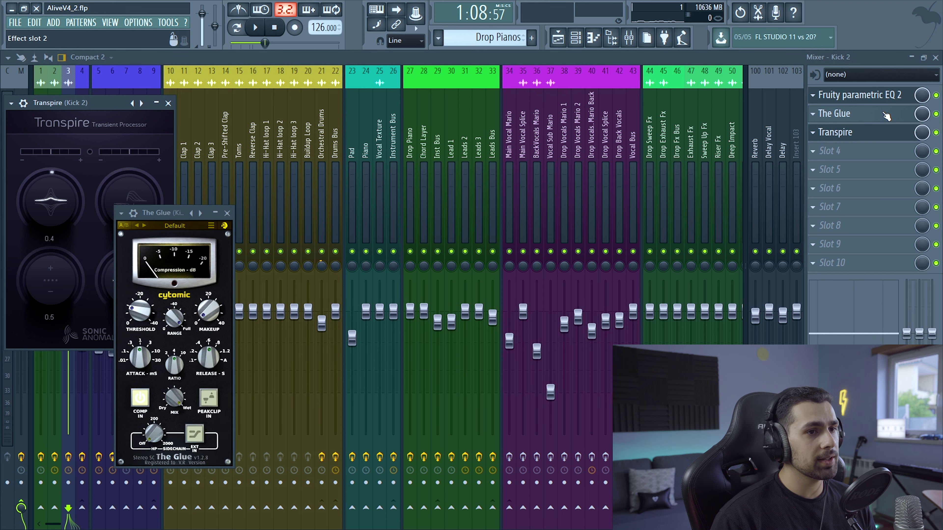
{"action": "key", "text": "Escape"}
{"action": "left_click", "coordinate": [857, 141]}
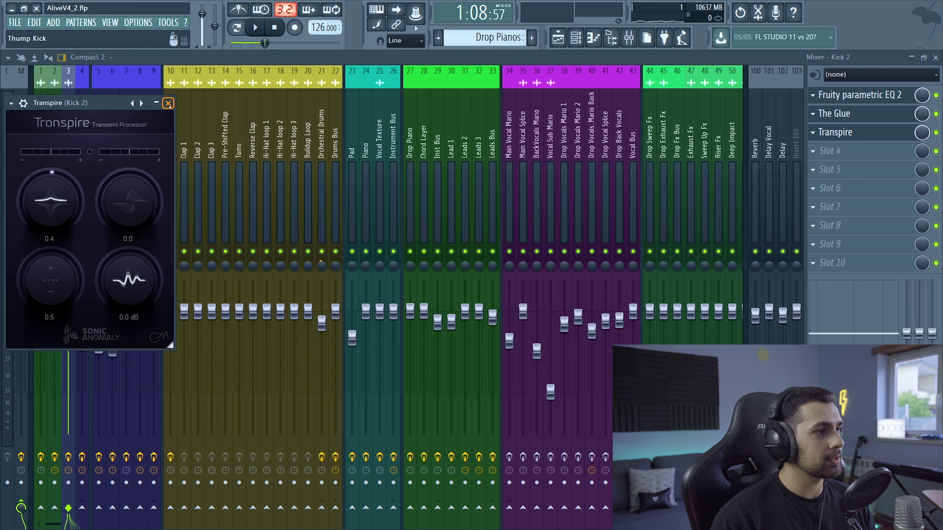
{"action": "left_click", "coordinate": [170, 106]}
{"action": "left_click", "coordinate": [68, 141]}
{"action": "left_click", "coordinate": [865, 97]}
{"action": "left_click", "coordinate": [865, 97]}
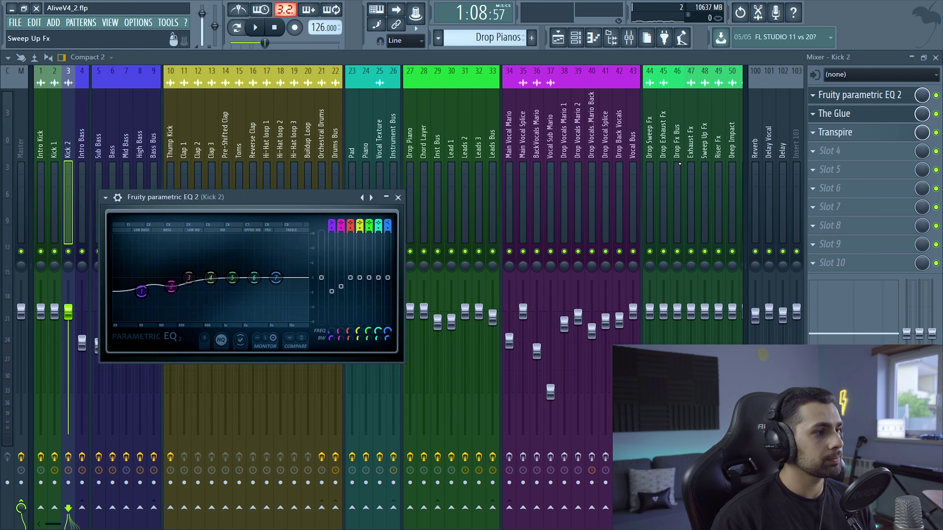
- Return to the playlist and listen to only the layers on Tracks 12 and 13 from bar 37
{"action": "key", "text": "F5"}
{"action": "key", "text": "space"}
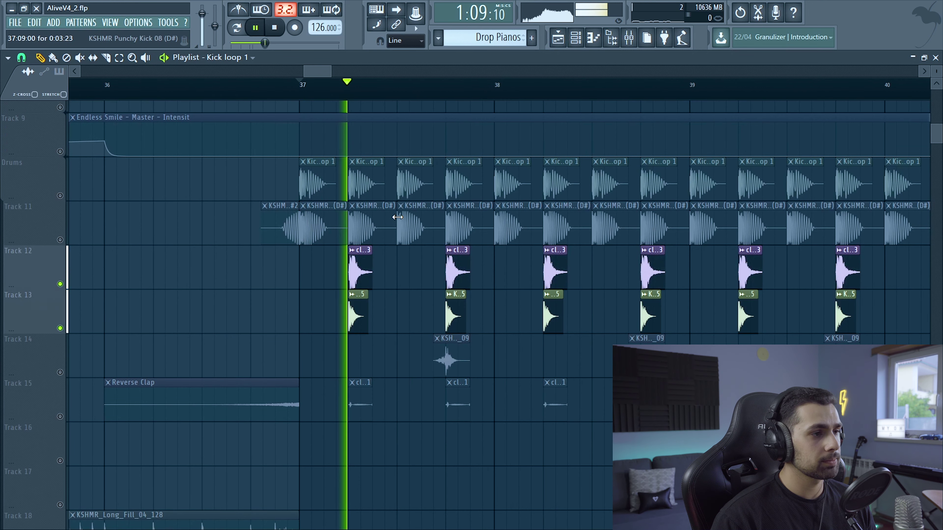
{"action": "scroll", "coordinate": [320, 274], "scroll_direction": "down", "scroll_amount": 6}
{"action": "key", "text": "space"}
- Listen to the Track 14 and Track 15 layers from the middle of bar 37, and stop
{"action": "left_click", "coordinate": [60, 363]}
{"action": "scroll", "coordinate": [159, 348], "scroll_direction": "up", "scroll_amount": 4}
{"action": "left_click", "coordinate": [458, 85]}
{"action": "key", "text": "space"}
{"action": "left_click", "coordinate": [60, 403], "text": "ctrl"}
{"action": "key", "text": "space"}
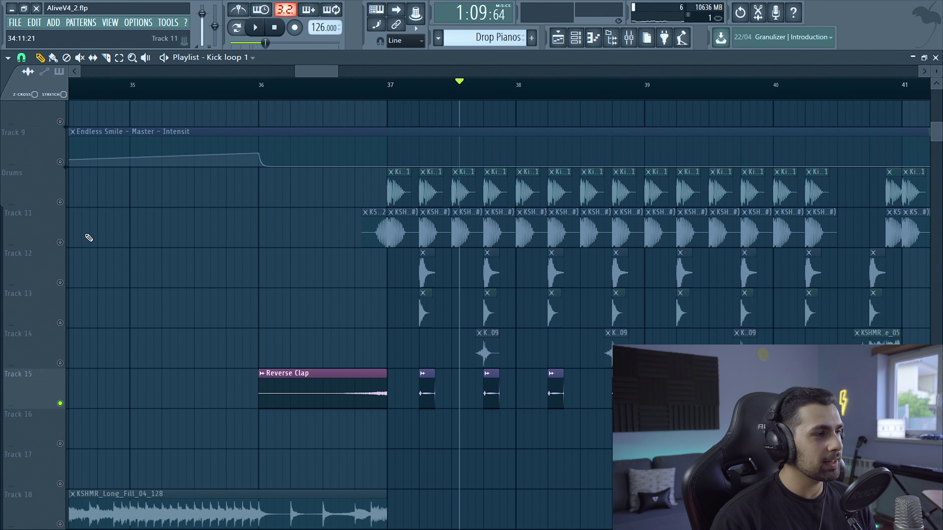
- Play the drum group from the middle of bar 37 with both kick layers muted, and stop
{"action": "right_click", "coordinate": [60, 243]}
{"action": "left_click", "coordinate": [61, 243]}
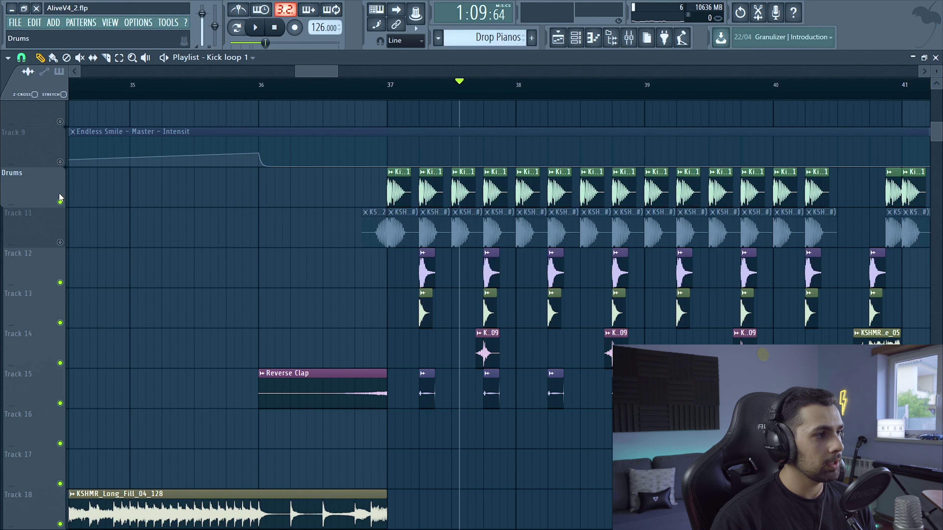
{"action": "key", "text": "space"}
{"action": "scroll", "coordinate": [151, 341], "scroll_direction": "down", "scroll_amount": 2}
{"action": "left_click", "coordinate": [61, 203]}
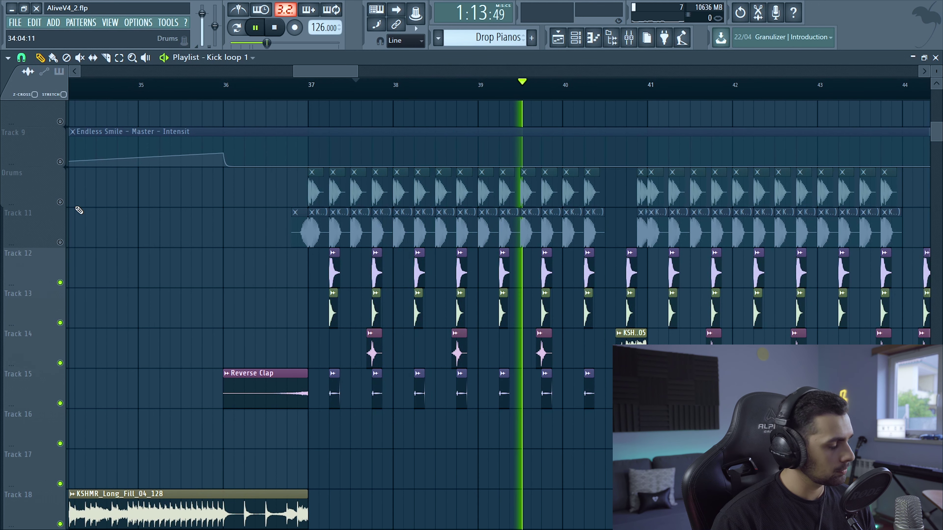
{"action": "scroll", "coordinate": [336, 316], "scroll_direction": "down", "scroll_amount": 2}
{"action": "key", "text": "space"}
- Solo Track 14, check the KSHMR_Big_Snare_05 channel settings, and listen to the fill before bar 41
{"action": "scroll", "coordinate": [578, 383], "scroll_direction": "up", "scroll_amount": 3}
{"action": "left_click", "coordinate": [455, 82]}
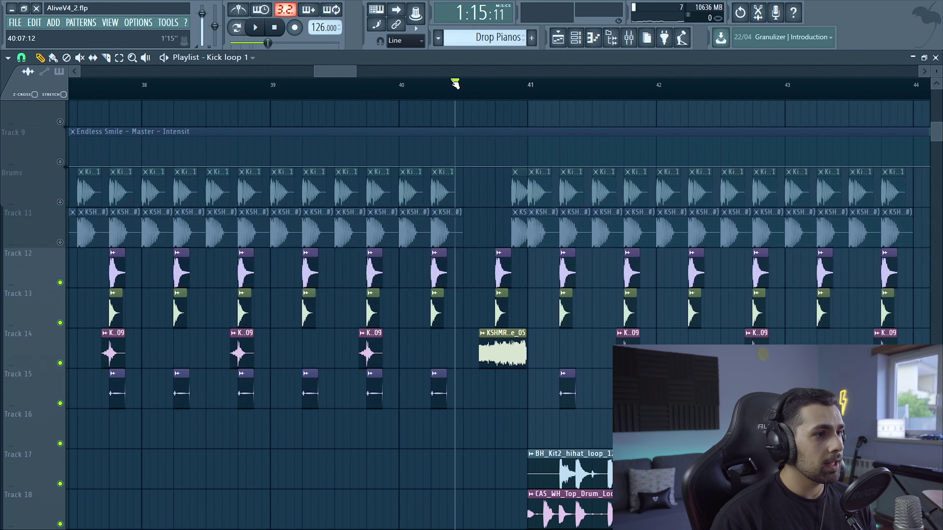
{"action": "right_click", "coordinate": [60, 363]}
{"action": "double_click", "coordinate": [520, 362]}
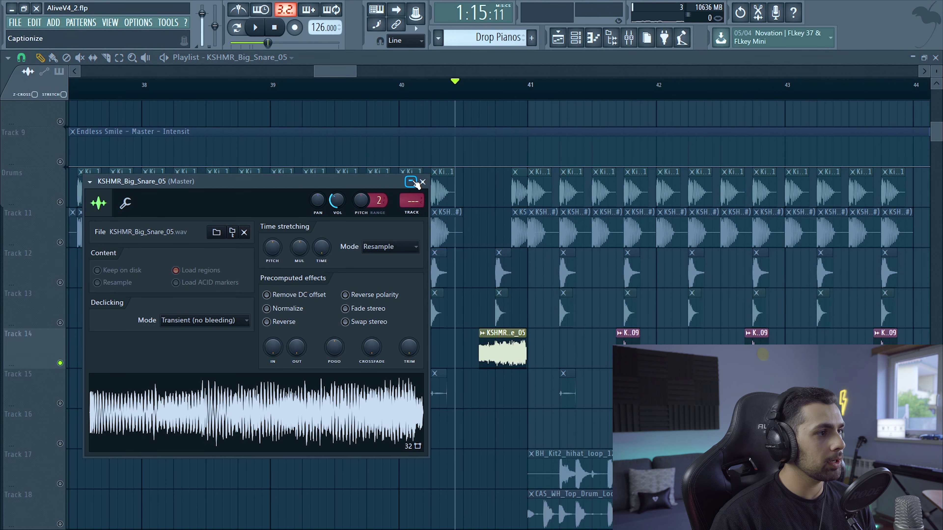
{"action": "left_click", "coordinate": [423, 182]}
{"action": "key", "text": "space"}
{"action": "scroll", "coordinate": [595, 371], "scroll_direction": "down", "scroll_amount": 3}
{"action": "key", "text": "space"}
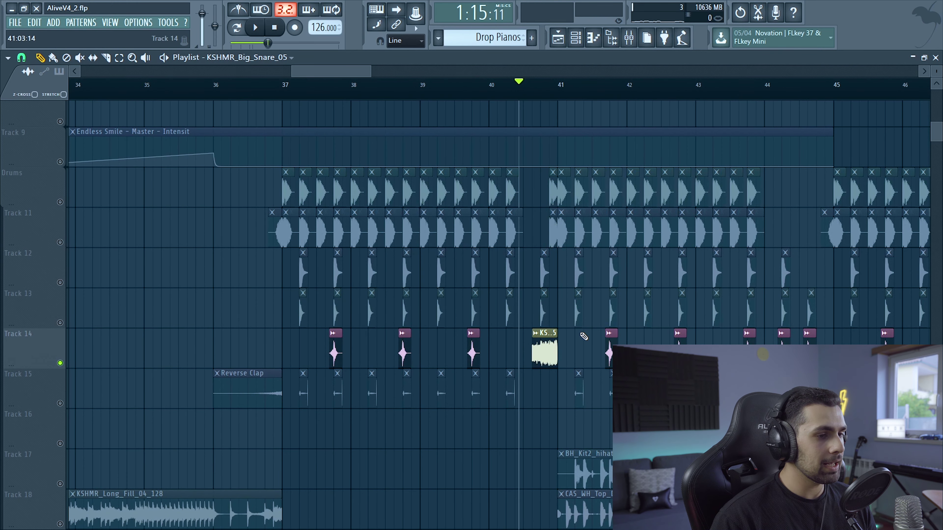
- Listen to only the hi-hat and drum loops on Tracks 17, 18 and 19 from just before bar 41, and stop
{"action": "scroll", "coordinate": [479, 322], "scroll_direction": "down", "scroll_amount": 3}
{"action": "scroll", "coordinate": [407, 310], "scroll_direction": "right", "scroll_amount": 3}
{"action": "right_click", "coordinate": [61, 375]}
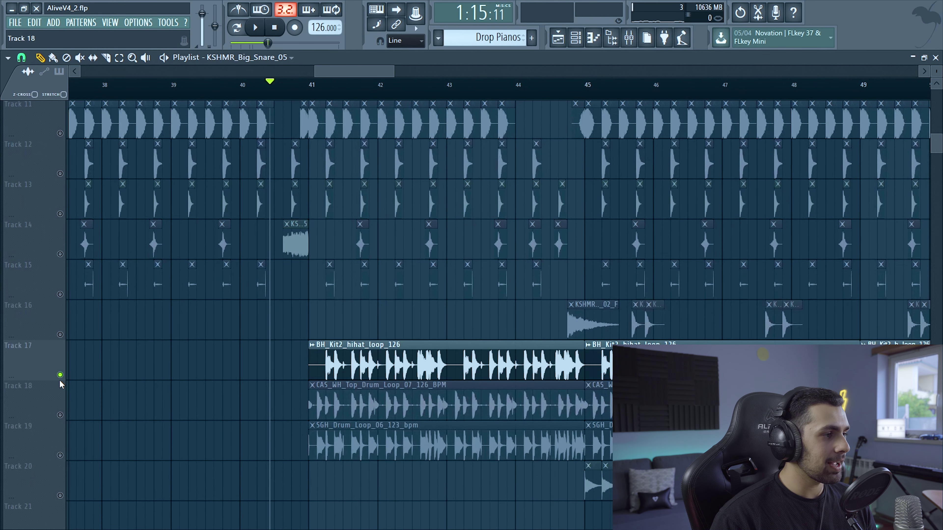
{"action": "left_click", "coordinate": [60, 415]}
{"action": "left_click", "coordinate": [60, 455]}
{"action": "left_click", "coordinate": [301, 84]}
{"action": "key", "text": "space"}
{"action": "scroll", "coordinate": [427, 335], "scroll_direction": "down", "scroll_amount": 3}
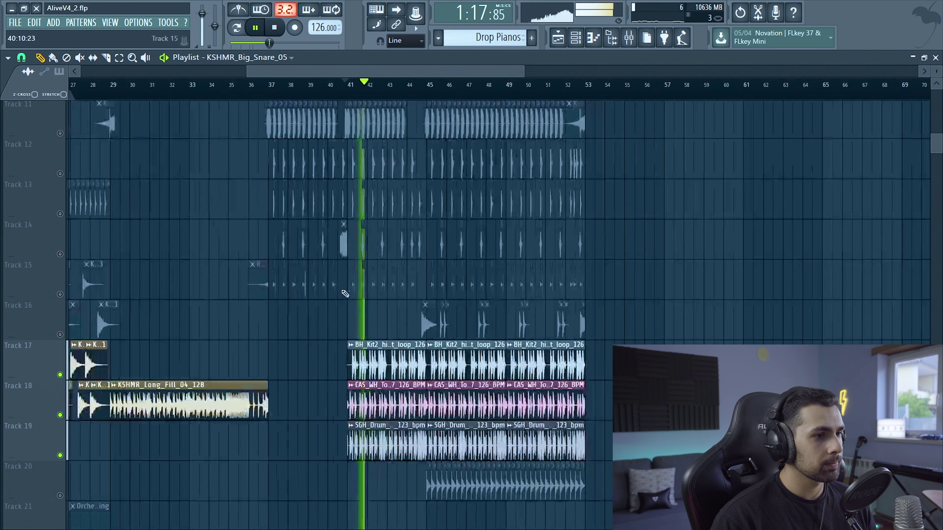
{"action": "scroll", "coordinate": [502, 338], "scroll_direction": "up", "scroll_amount": 4}
{"action": "scroll", "coordinate": [342, 338], "scroll_direction": "down", "scroll_amount": 2}
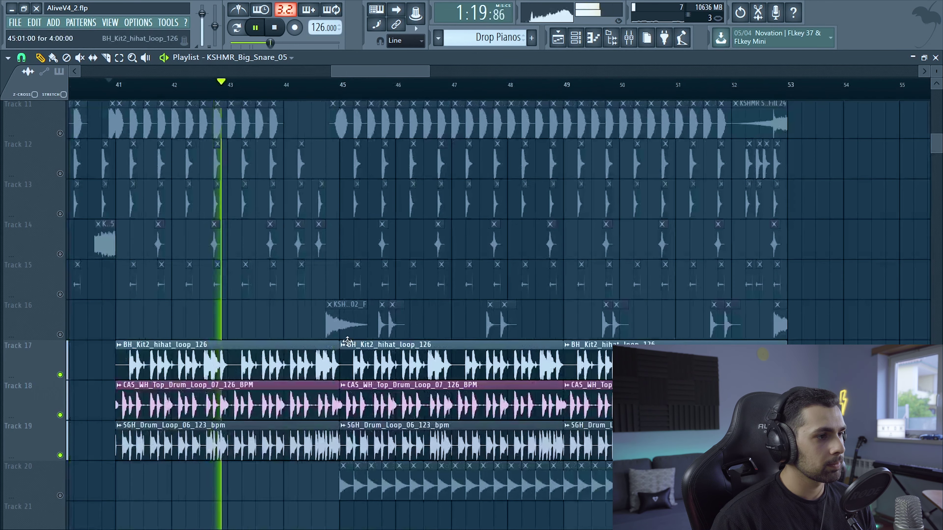
{"action": "key", "text": "space"}
- Unmute Track 16 and listen to it with the loops from shortly after bar 45, and stop
{"action": "left_click", "coordinate": [61, 335]}
{"action": "left_click", "coordinate": [360, 95]}
{"action": "key", "text": "space"}
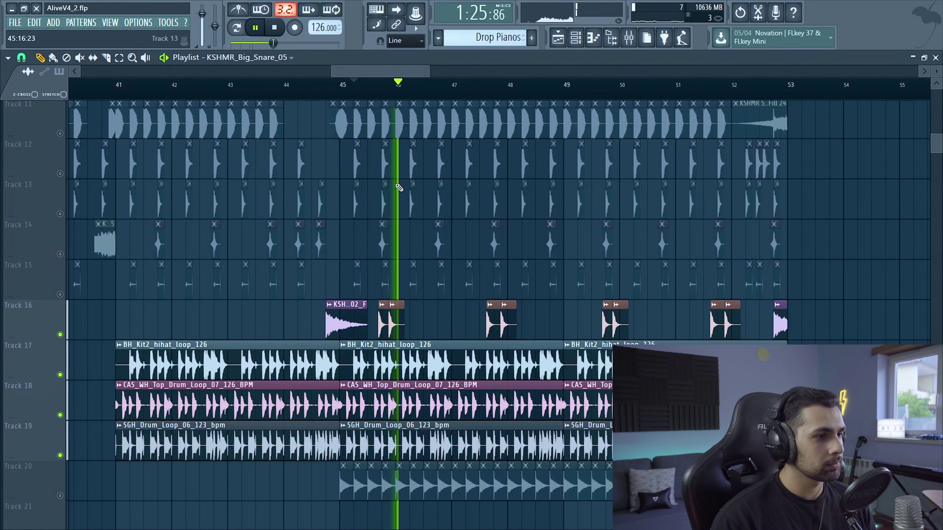
{"action": "key", "text": "space"}
- Unmute Track 20's KSHMR Ride 02 layer, play from shortly after bar 45, and bring the remaining drum tracks back in
{"action": "left_click", "coordinate": [60, 495]}
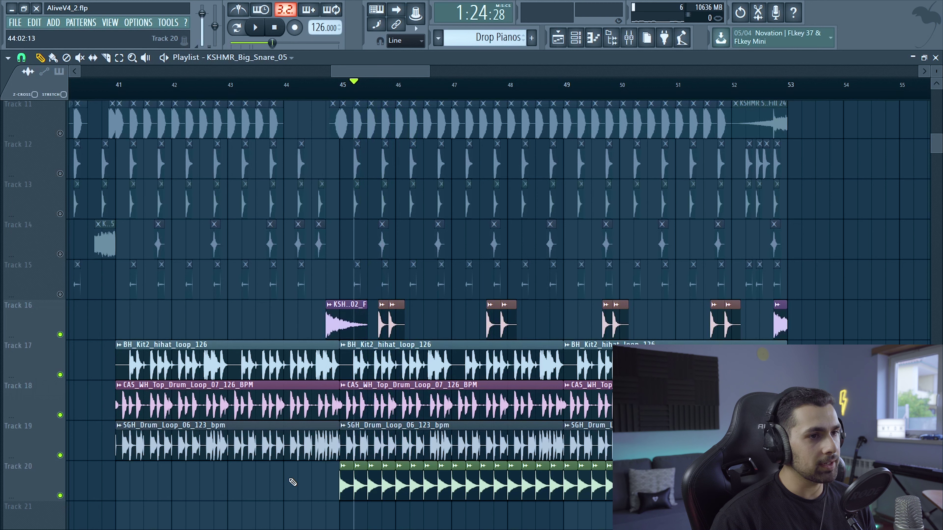
{"action": "key", "text": "space"}
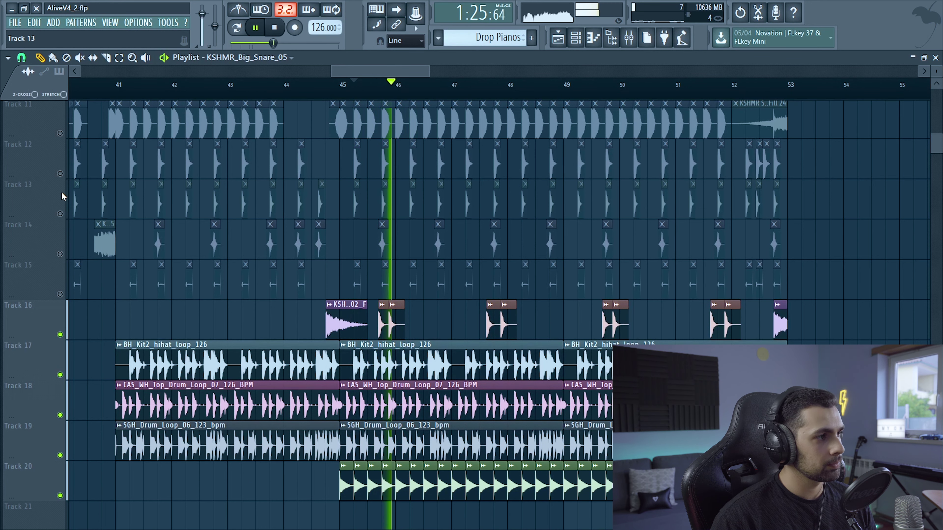
{"action": "left_click", "coordinate": [59, 214]}
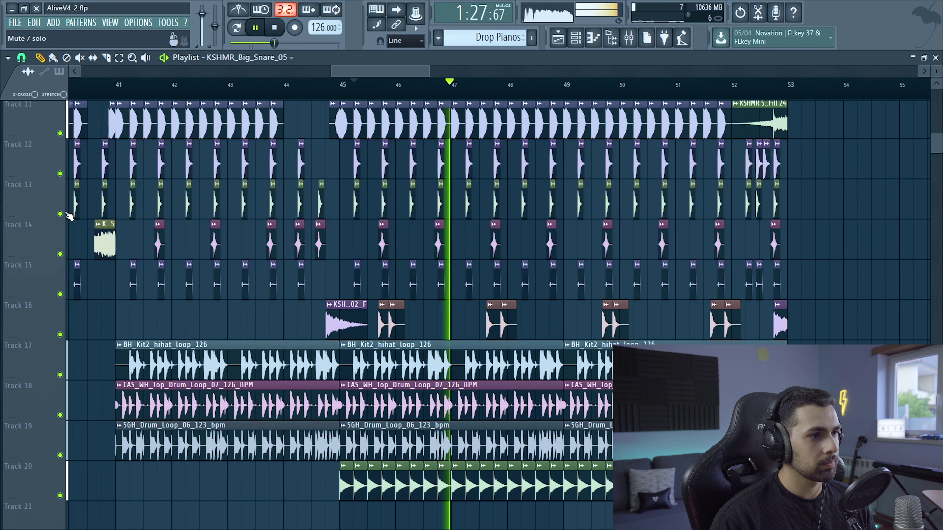
{"action": "scroll", "coordinate": [637, 271], "scroll_direction": "down", "scroll_amount": 3}
{"action": "scroll", "coordinate": [637, 275], "scroll_direction": "up", "scroll_amount": 5}
{"action": "scroll", "coordinate": [639, 277], "scroll_direction": "down", "scroll_amount": 10}
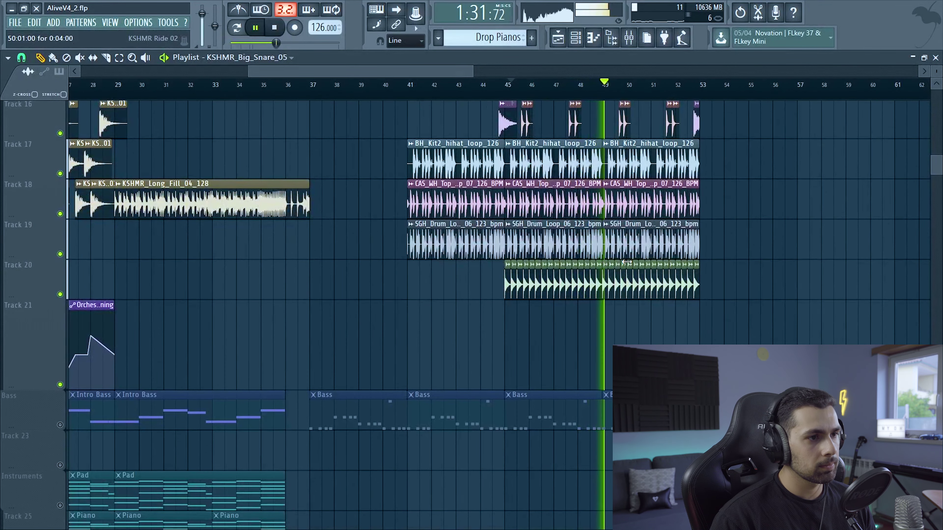
- Stop the drum playback, solo the Bass track, and listen to the Intro Bass clip from bar 13
{"action": "key", "text": "space"}
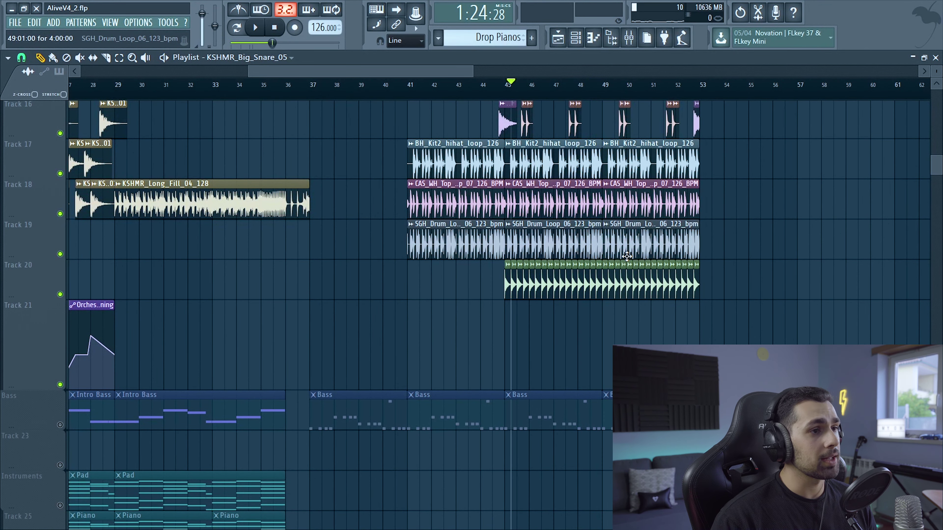
{"action": "scroll", "coordinate": [231, 467], "scroll_direction": "down", "scroll_amount": 3}
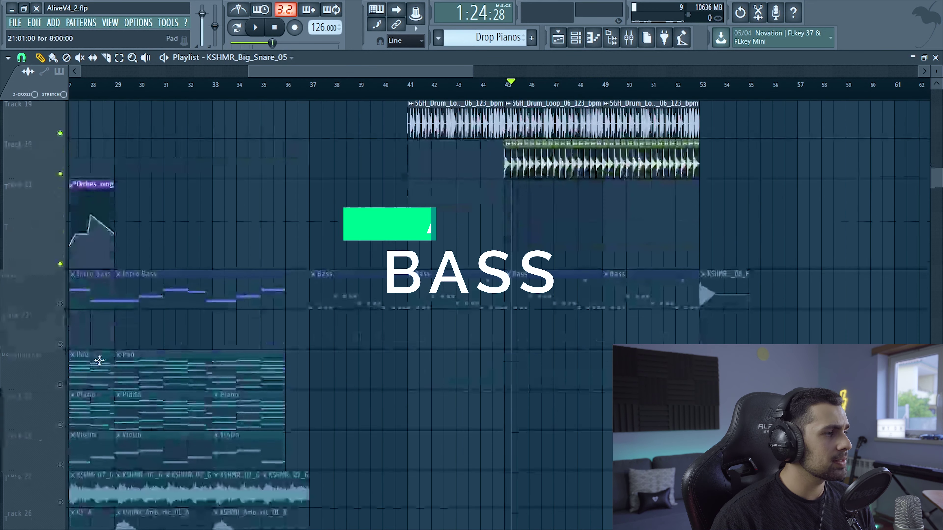
{"action": "right_click", "coordinate": [60, 304]}
{"action": "scroll", "coordinate": [627, 268], "scroll_direction": "left", "scroll_amount": 5}
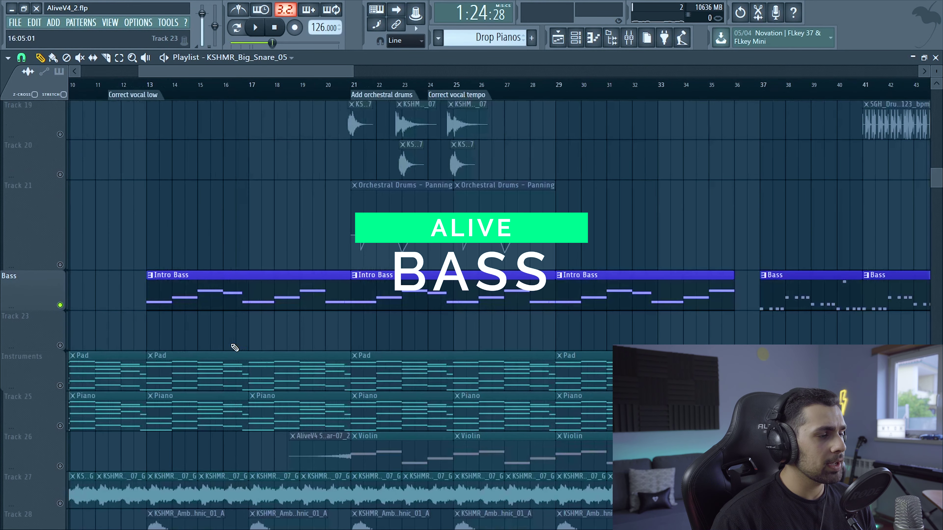
{"action": "left_click", "coordinate": [149, 90]}
{"action": "key", "text": "space"}
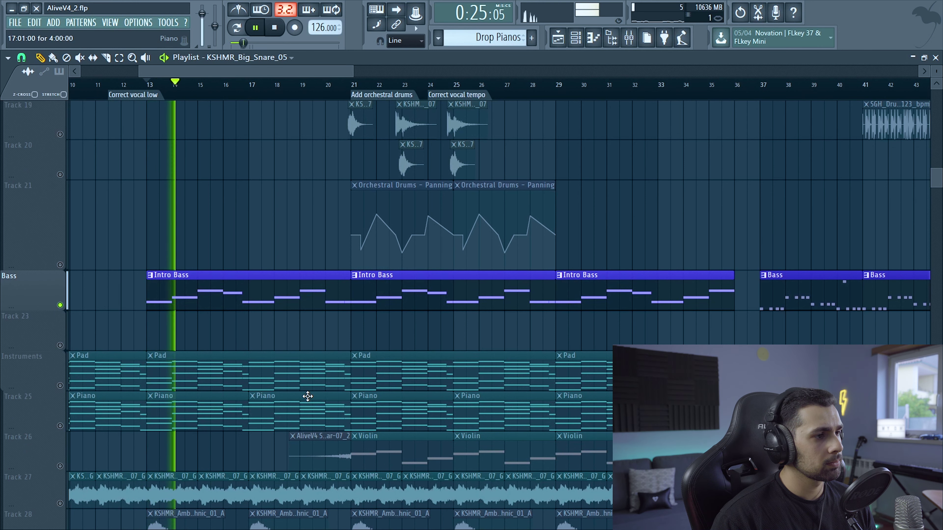
{"action": "key", "text": "space"}
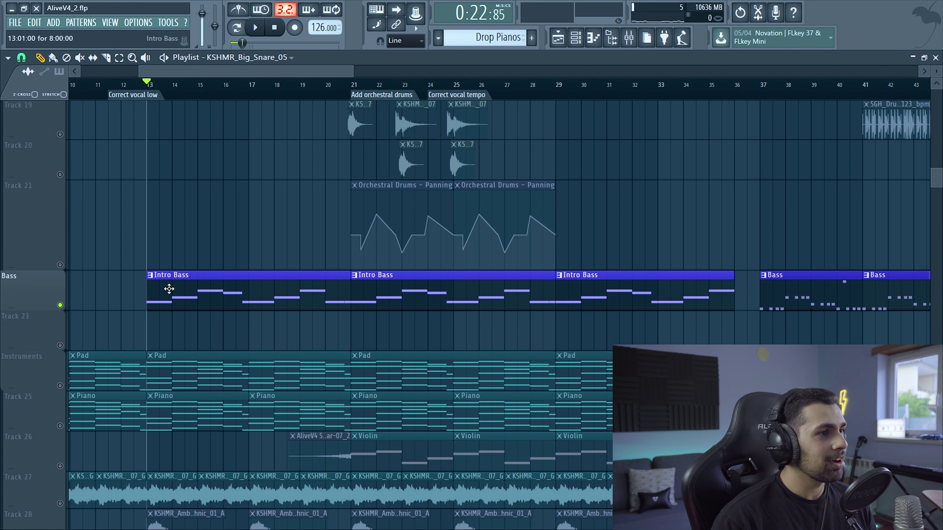
{"action": "left_click_drag", "start_coordinate": [95, 90], "coordinate": [171, 104]}
{"action": "left_click", "coordinate": [178, 90], "text": "ctrl"}
{"action": "left_click_drag", "start_coordinate": [337, 96], "coordinate": [421, 94]}
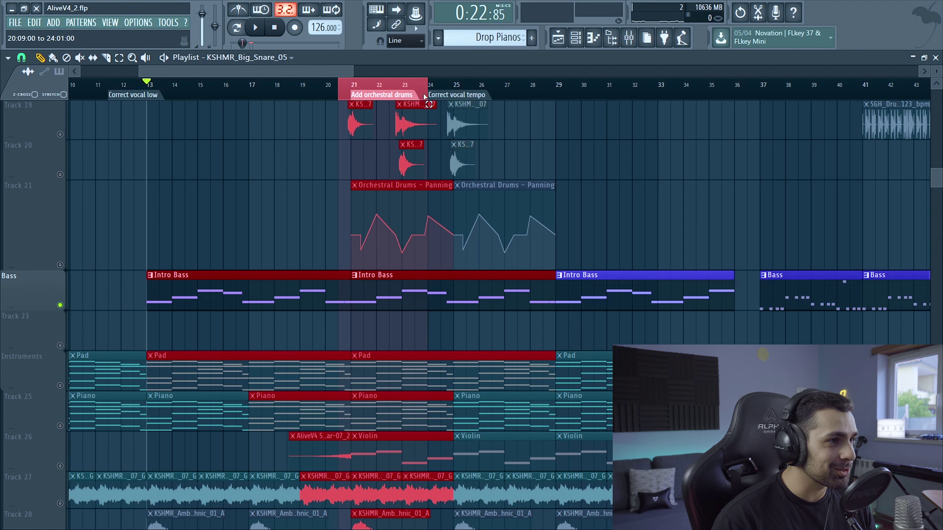
{"action": "left_click", "coordinate": [311, 162], "text": "ctrl"}
{"action": "scroll", "coordinate": [210, 192], "scroll_direction": "down", "scroll_amount": 2}
{"action": "left_click", "coordinate": [415, 93]}
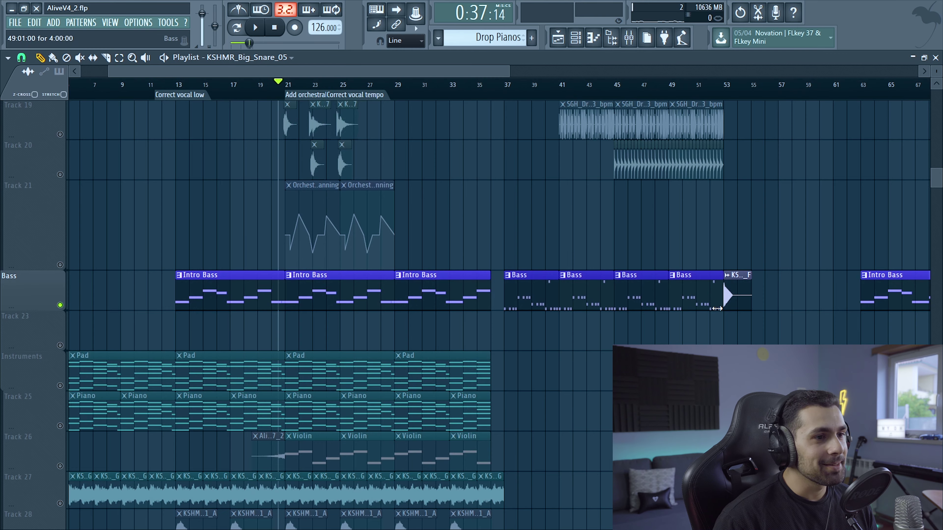
- Open the Layer channel's notes for the drop's Bass pattern in the piano roll and listen to the pattern
{"action": "scroll", "coordinate": [716, 309], "scroll_direction": "up", "scroll_amount": 2}
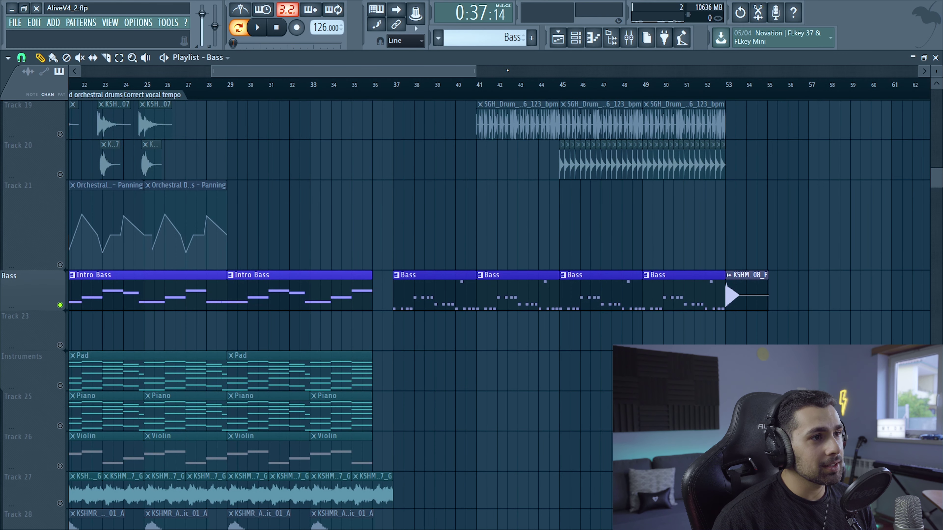
{"action": "left_click", "coordinate": [576, 42]}
{"action": "key", "text": "space"}
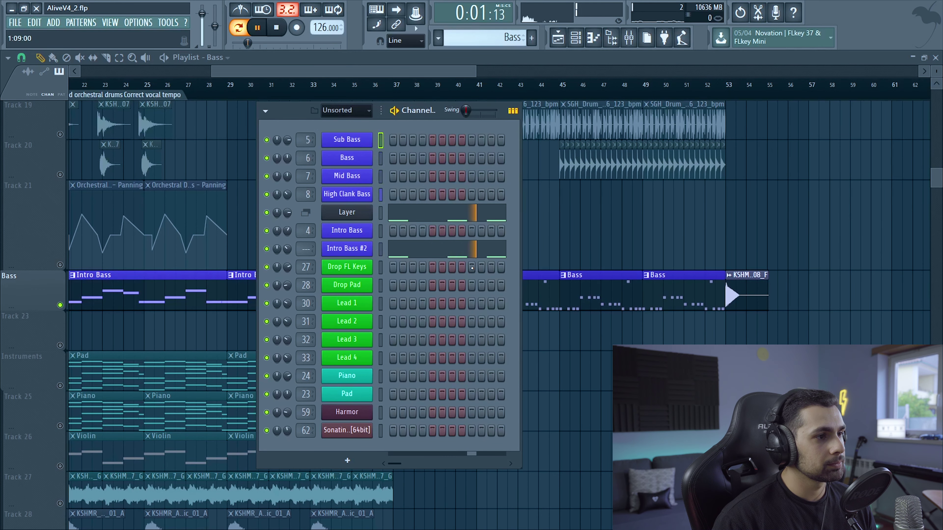
{"action": "left_click", "coordinate": [444, 216]}
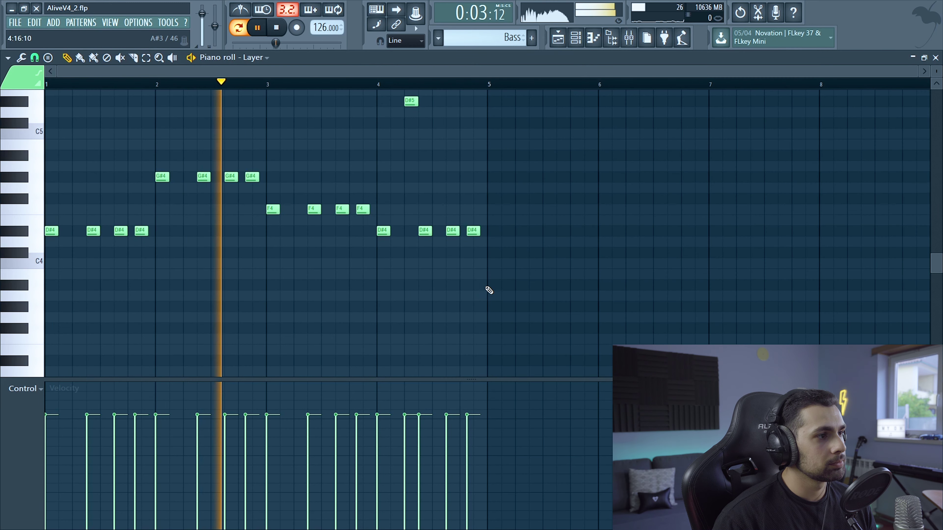
{"action": "scroll", "coordinate": [490, 303], "scroll_direction": "down", "scroll_amount": 3}
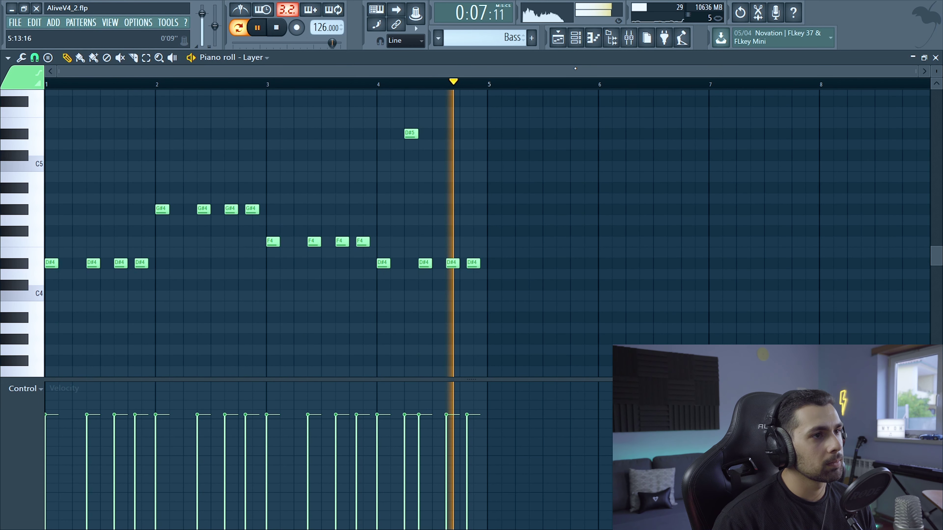
{"action": "key", "text": "space"}
- Check the settings of the Layer channel in the Bass pattern and close them
{"action": "key", "text": "F6"}
{"action": "left_click", "coordinate": [342, 212]}
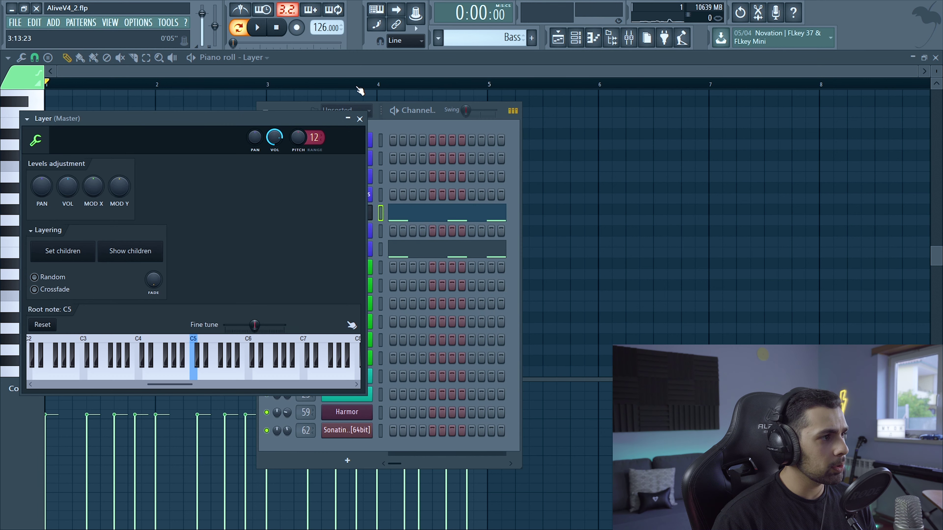
{"action": "left_click", "coordinate": [359, 119]}
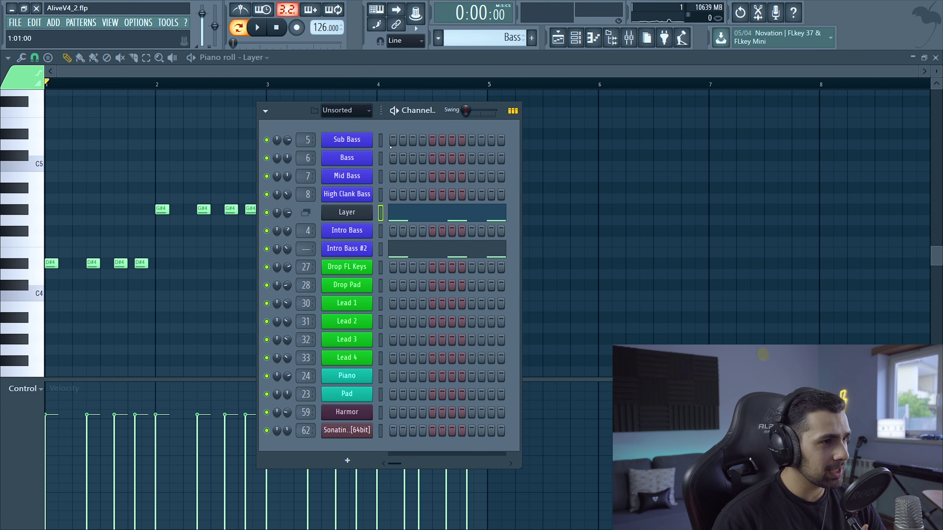
- Play the Bass pattern with its channels in view, and inspect the High Clank Bass channel's sample settings
{"action": "scroll", "coordinate": [503, 36], "scroll_direction": "down", "scroll_amount": 1}
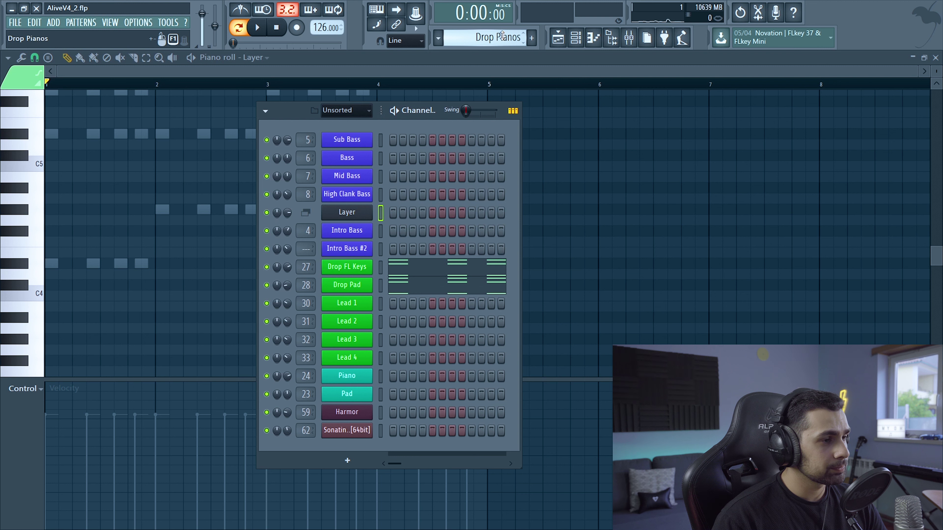
{"action": "scroll", "coordinate": [502, 36], "scroll_direction": "up", "scroll_amount": 1}
{"action": "left_click", "coordinate": [258, 28]}
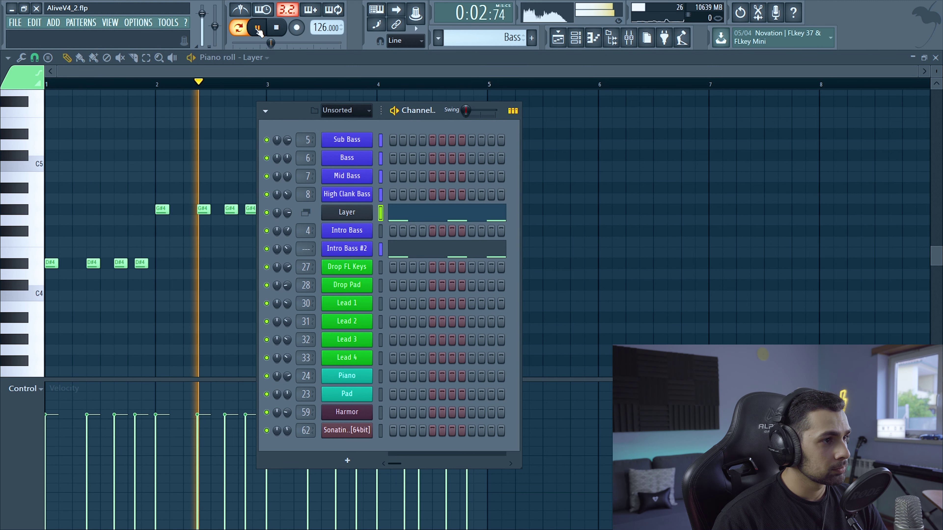
{"action": "left_click", "coordinate": [259, 28]}
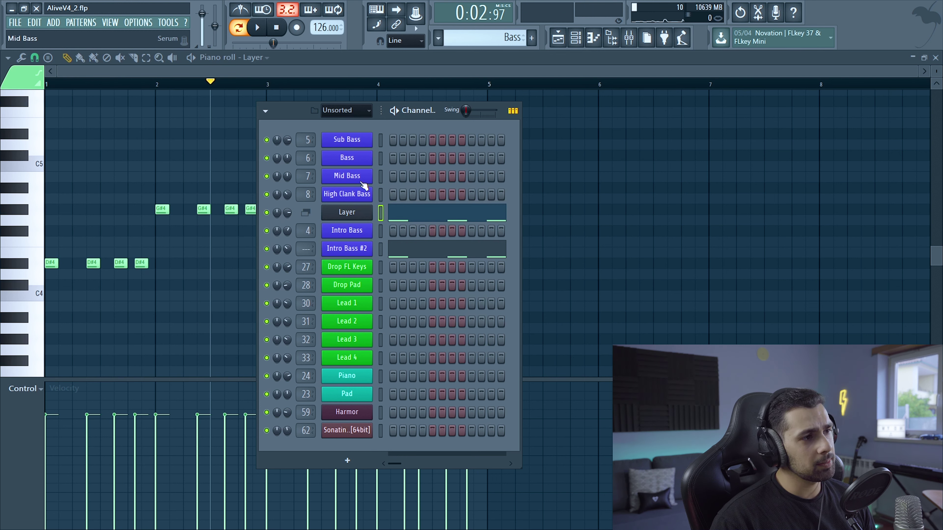
{"action": "left_click", "coordinate": [359, 197]}
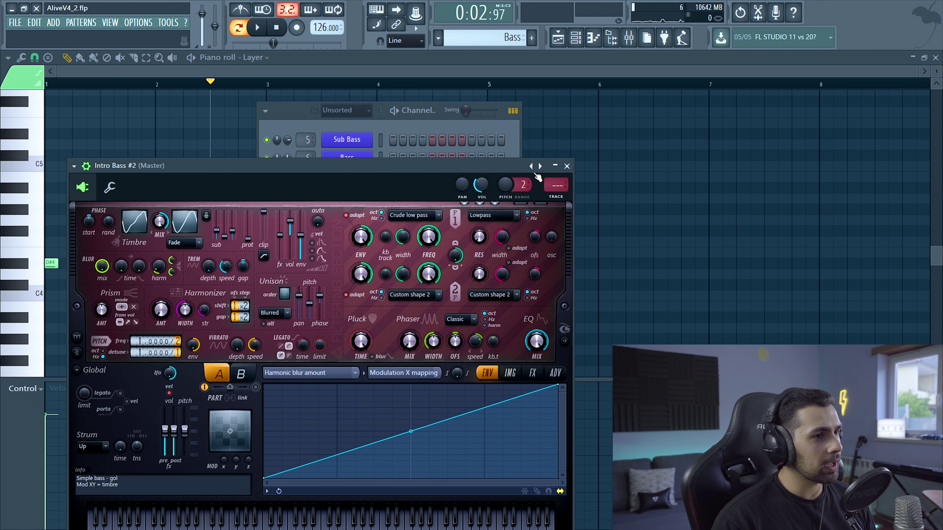
{"action": "left_click", "coordinate": [567, 166]}
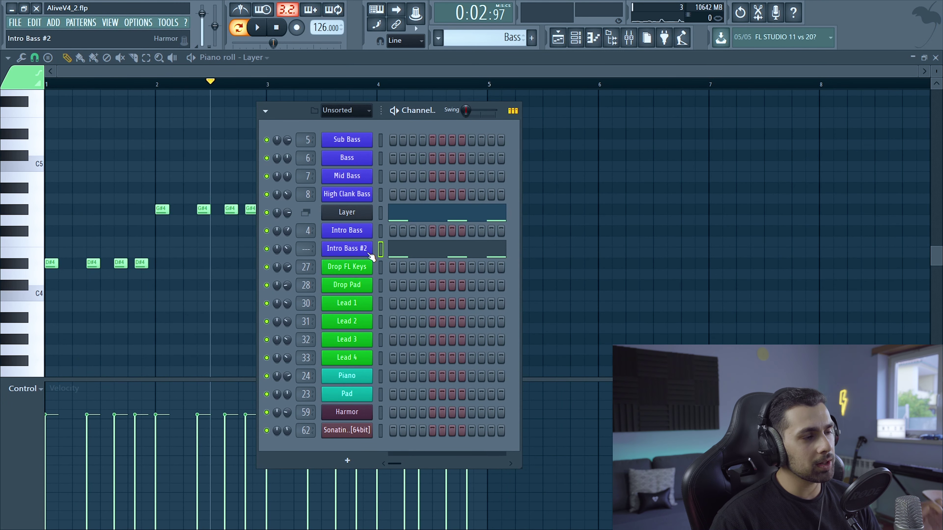
- Review the Layer channel's layering options with Sub Bass, Bass, Mid Bass and High Clank Bass selected, and listen to the pattern
{"action": "left_click", "coordinate": [351, 214]}
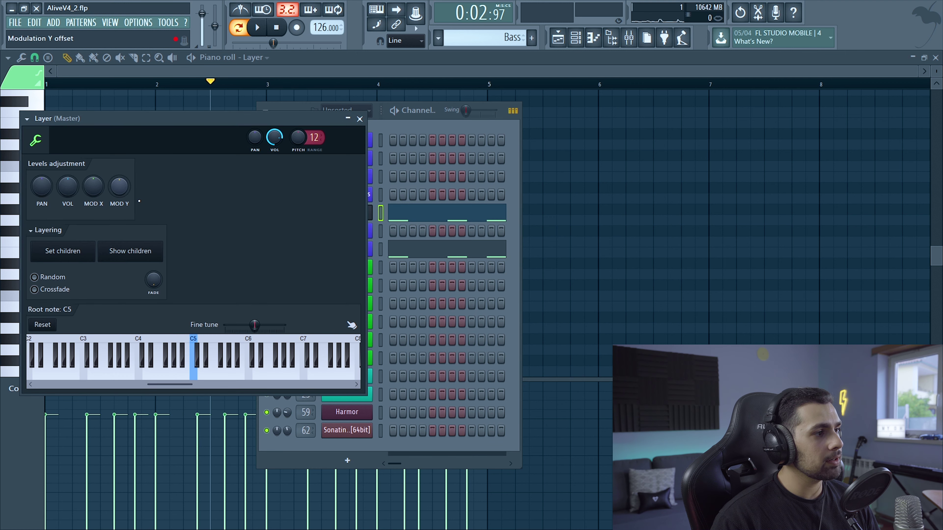
{"action": "left_click_drag", "start_coordinate": [222, 119], "coordinate": [733, 58]}
{"action": "left_click_drag", "start_coordinate": [381, 139], "coordinate": [381, 174]}
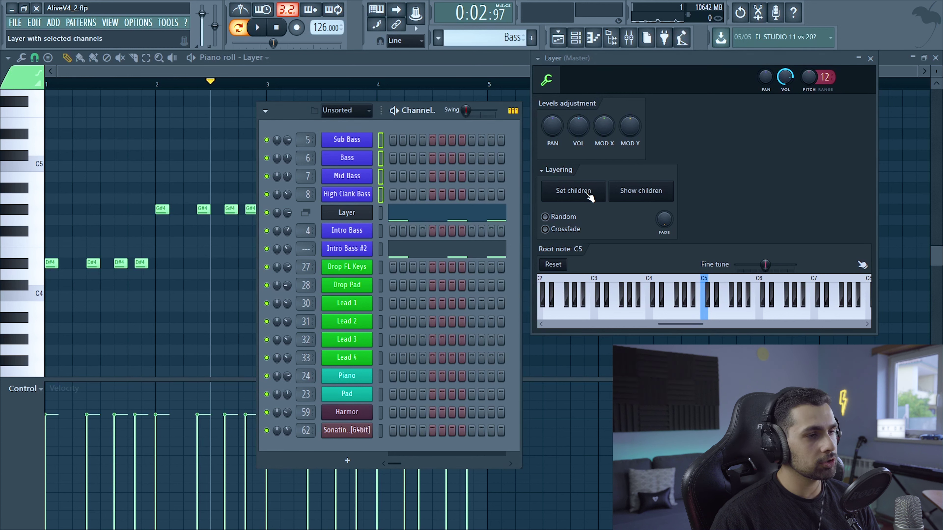
{"action": "left_click", "coordinate": [871, 58]}
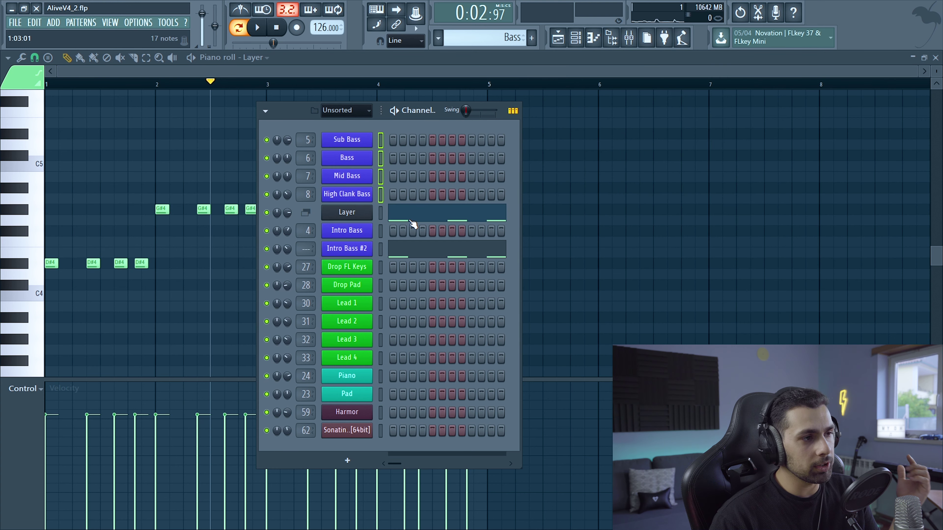
{"action": "left_click", "coordinate": [355, 213]}
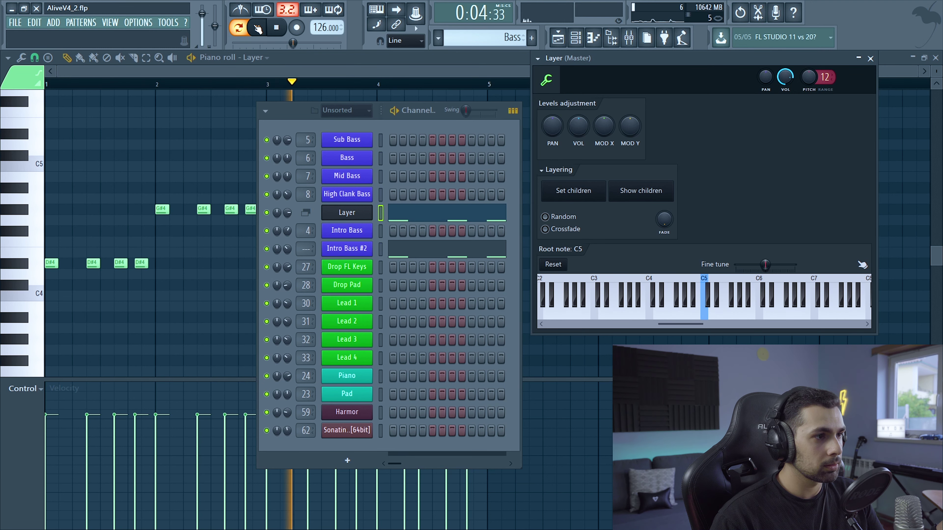
{"action": "left_click", "coordinate": [258, 29]}
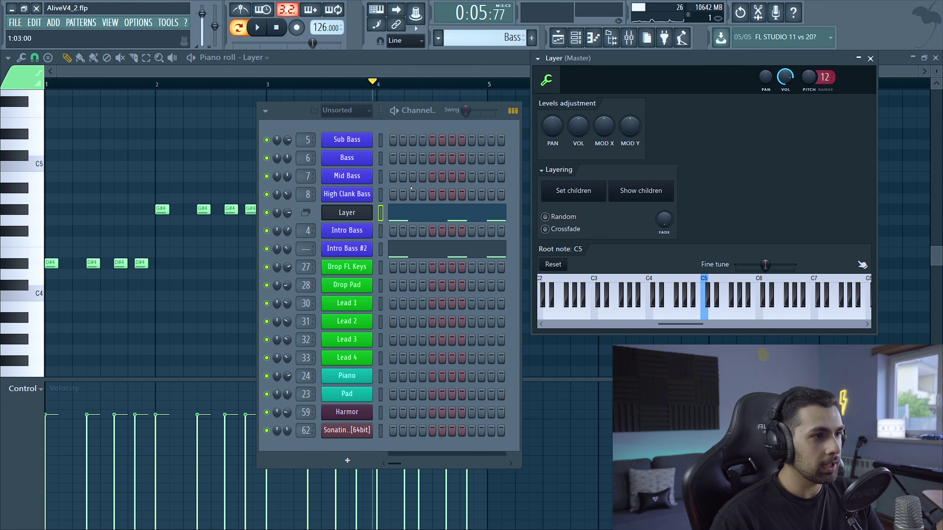
- Try raising the first bass note of bar 2 to F#5 in the piano roll and listen to it
{"action": "key", "text": "F5"}
{"action": "left_click", "coordinate": [412, 219]}
{"action": "left_click_drag", "start_coordinate": [174, 210], "coordinate": [173, 102]}
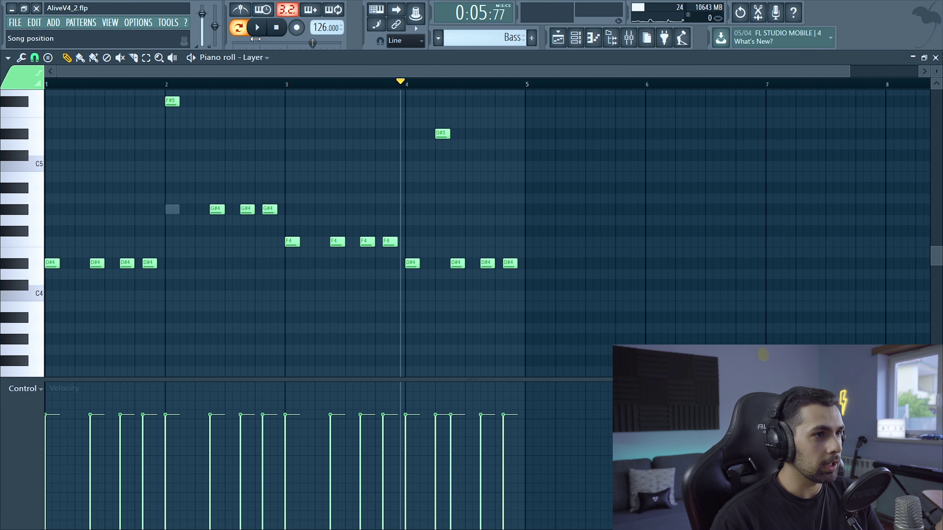
{"action": "left_click", "coordinate": [257, 27]}
{"action": "left_click", "coordinate": [114, 84]}
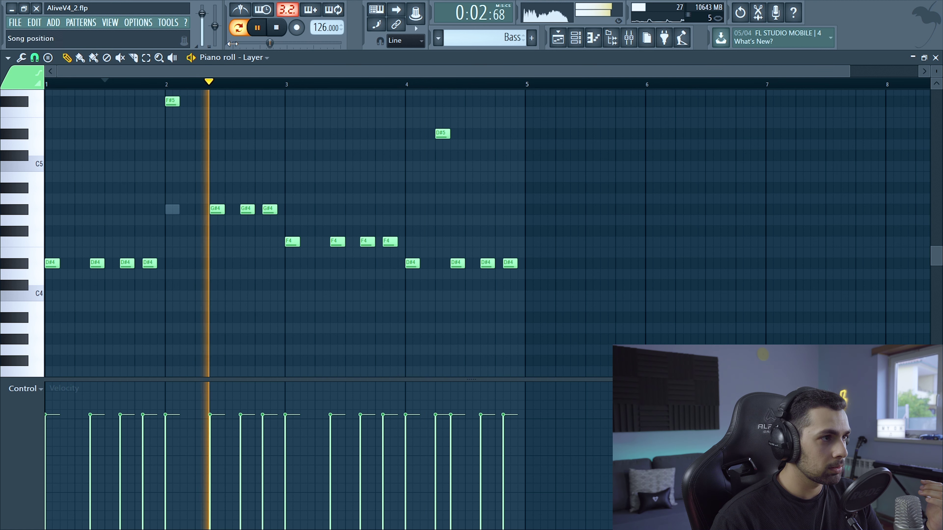
{"action": "left_click", "coordinate": [258, 27]}
- Isolate the Sub Bass layer, check its Sylenth1 settings, and listen to it alone
{"action": "key", "text": "F6"}
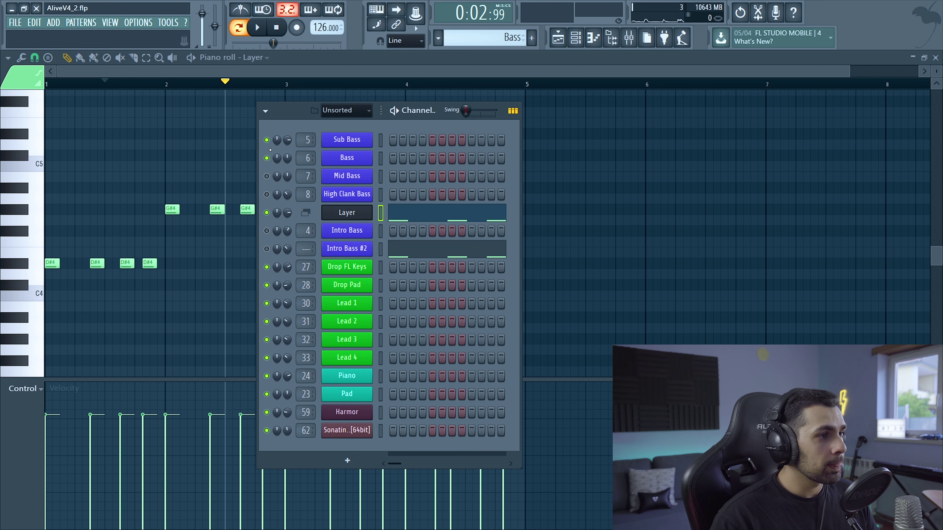
{"action": "left_click", "coordinate": [345, 146]}
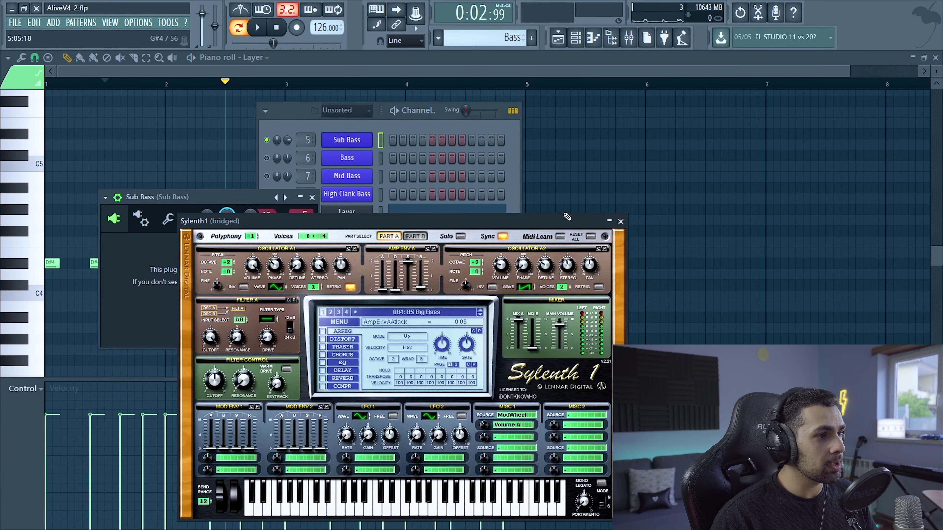
{"action": "left_click", "coordinate": [620, 222]}
{"action": "left_click", "coordinate": [257, 28]}
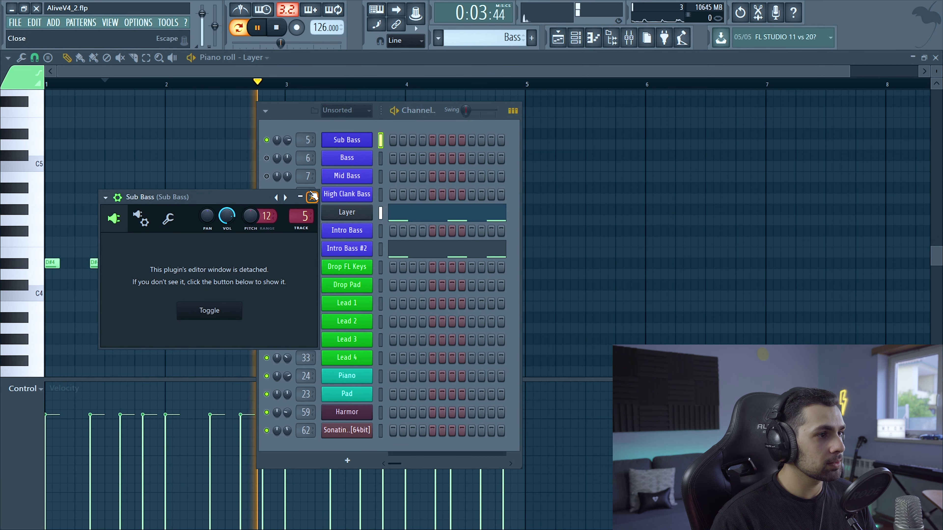
{"action": "left_click", "coordinate": [312, 197]}
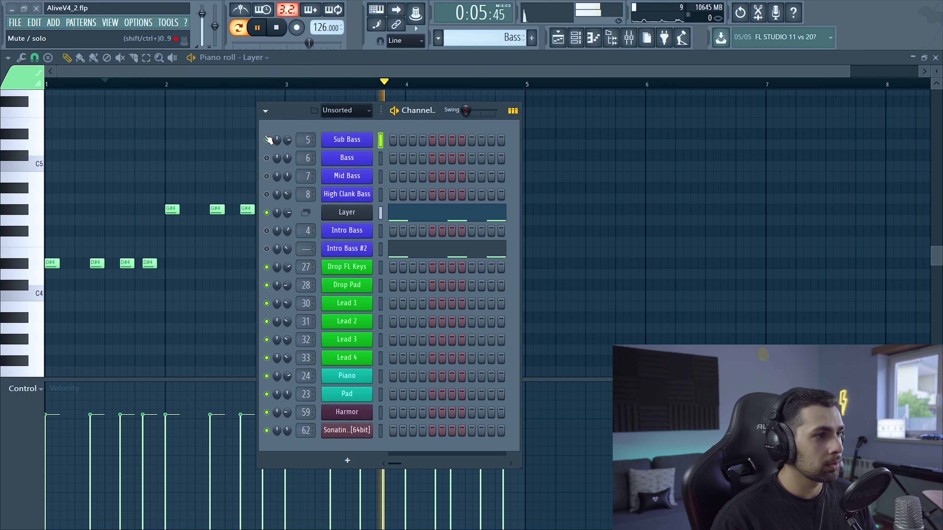
{"action": "key", "text": "space"}
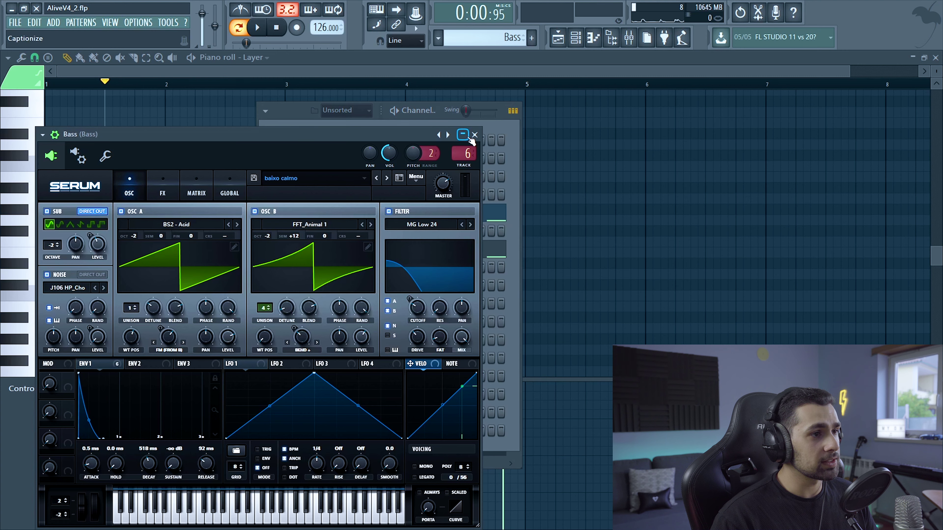
- Close the Bass channel's Serum settings, listen to that layer alone, and view its mixer effects
{"action": "left_click", "coordinate": [475, 135]}
{"action": "key", "text": "space"}
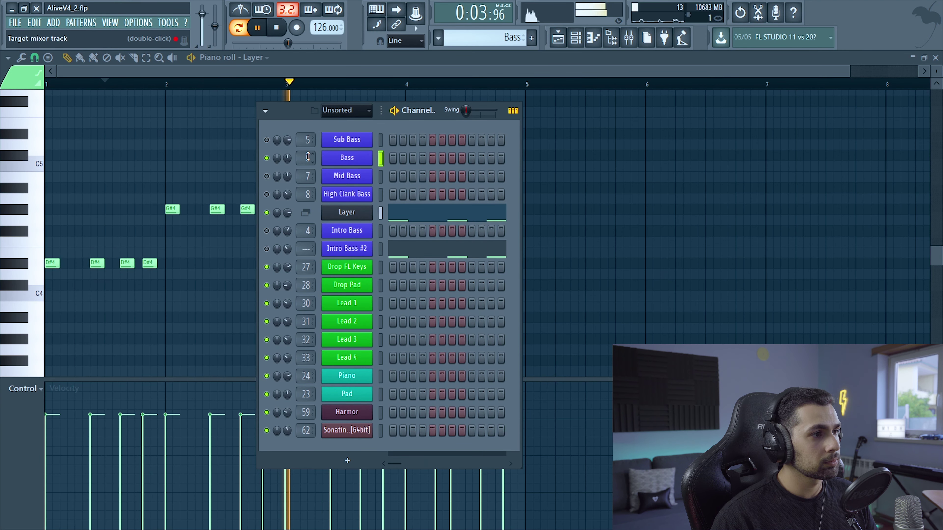
{"action": "key", "text": "F9"}
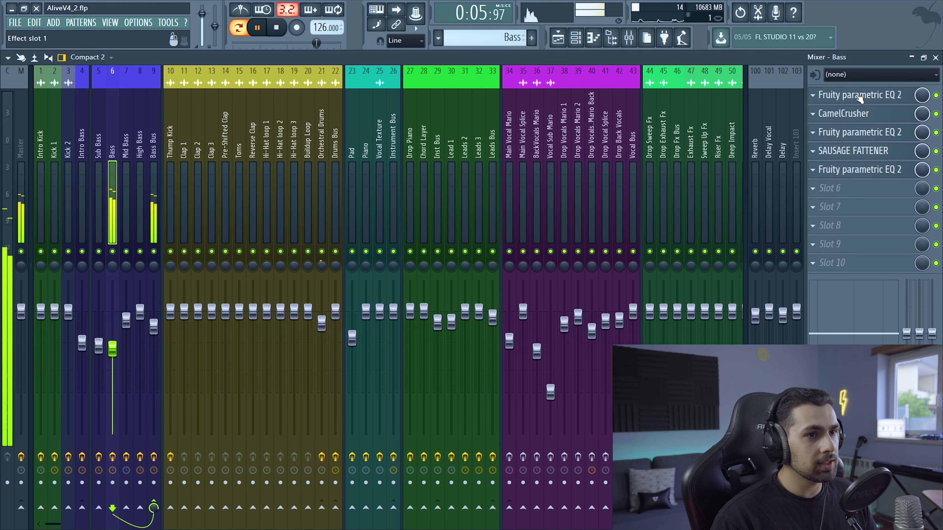
{"action": "left_click", "coordinate": [558, 38]}
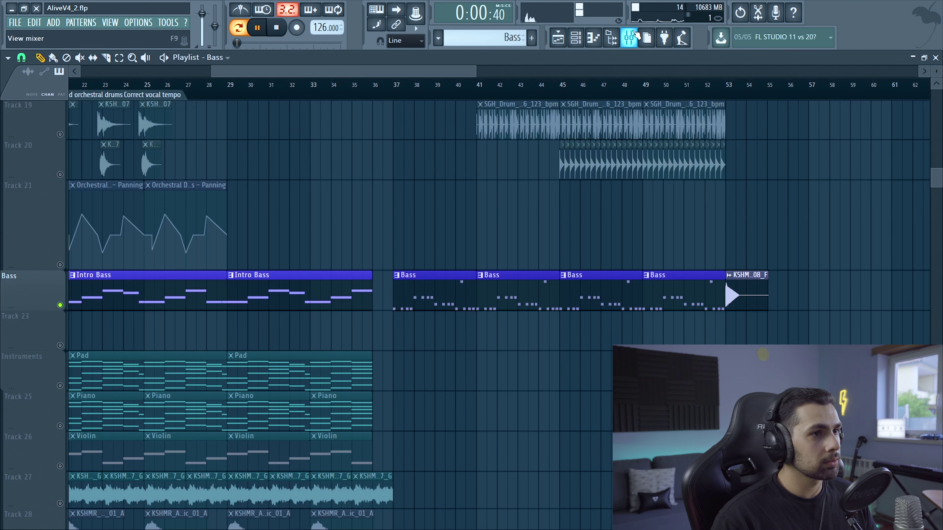
{"action": "left_click", "coordinate": [630, 37]}
- Isolate the Mid Bass layer in the channel rack and play it alone
{"action": "left_click", "coordinate": [575, 38]}
{"action": "key", "text": "space"}
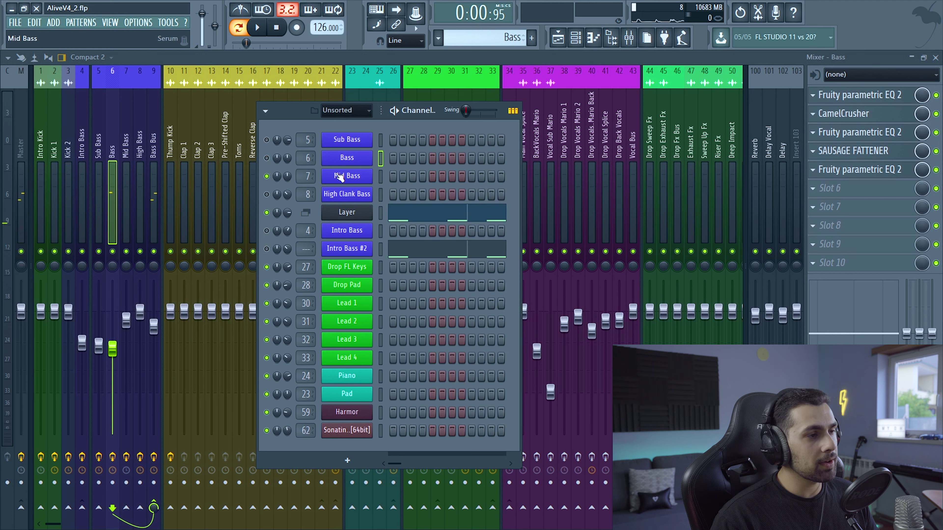
{"action": "key", "text": "space"}
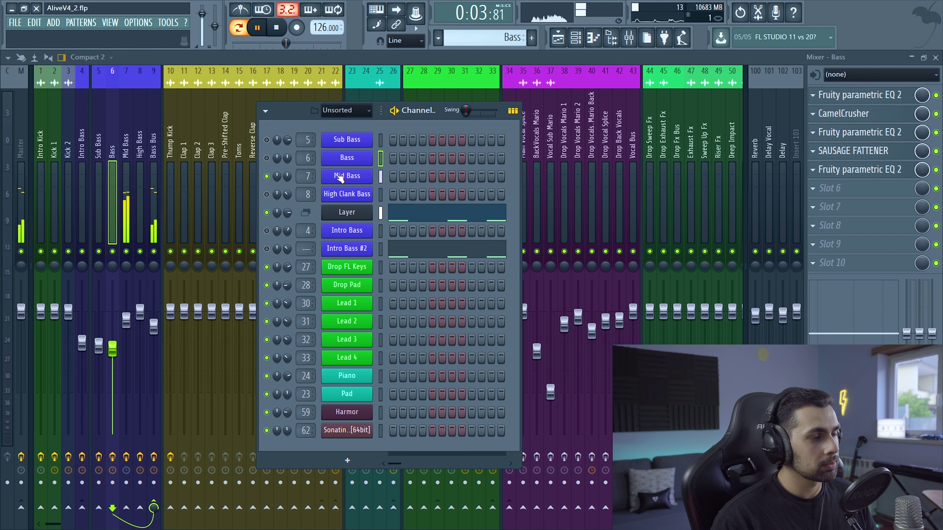
- Check the High Clank Bass sampler settings and listen to that layer alone
{"action": "key", "text": "space"}
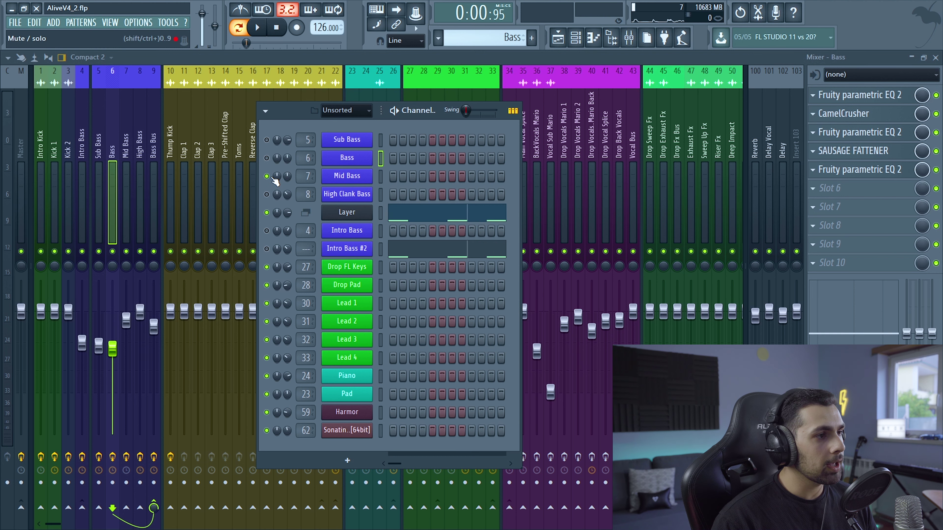
{"action": "left_click", "coordinate": [335, 197]}
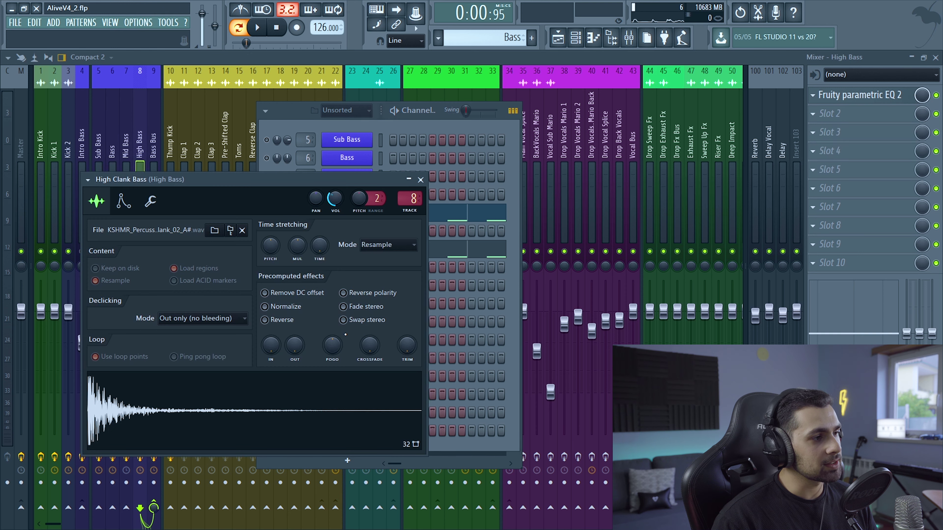
{"action": "key", "text": "space"}
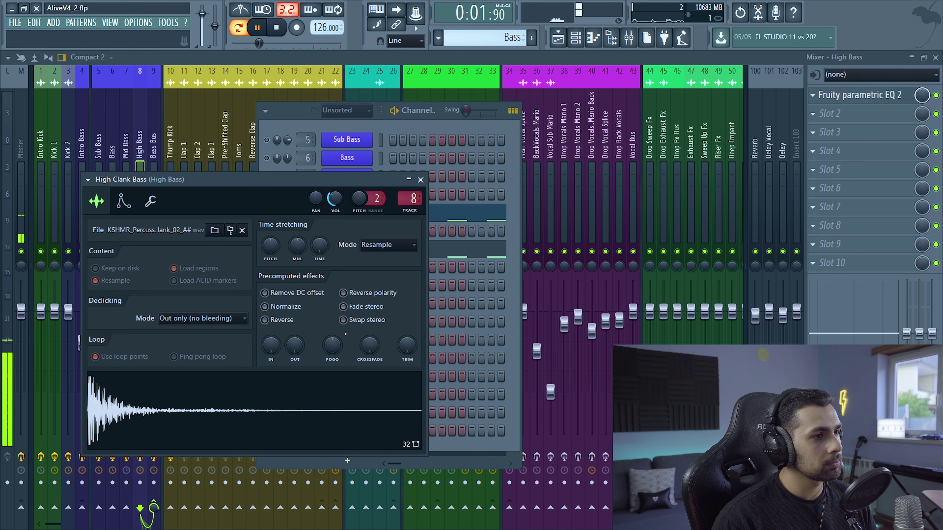
{"action": "key", "text": "space"}
{"action": "left_click", "coordinate": [421, 179]}
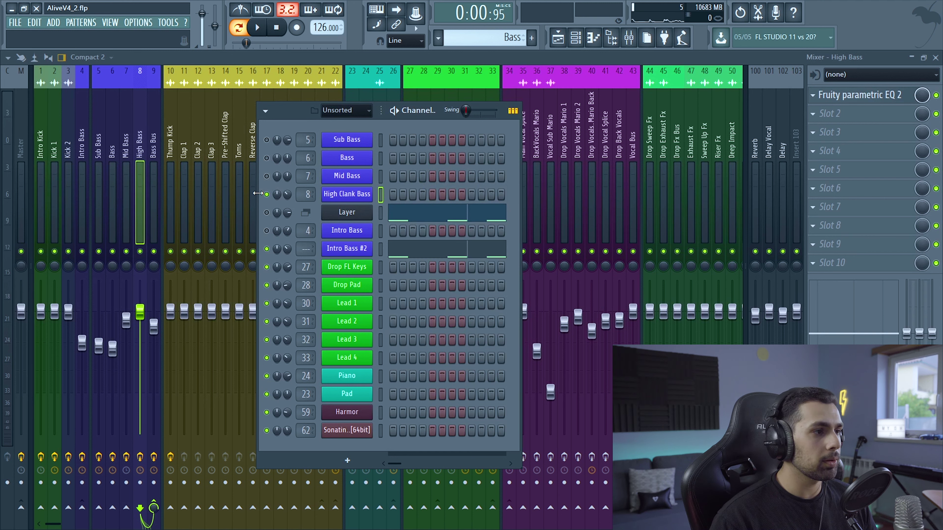
- Re-enable the Layer channel in the channel rack and play the Bass pattern
{"action": "left_click", "coordinate": [266, 213]}
{"action": "key", "text": "space"}
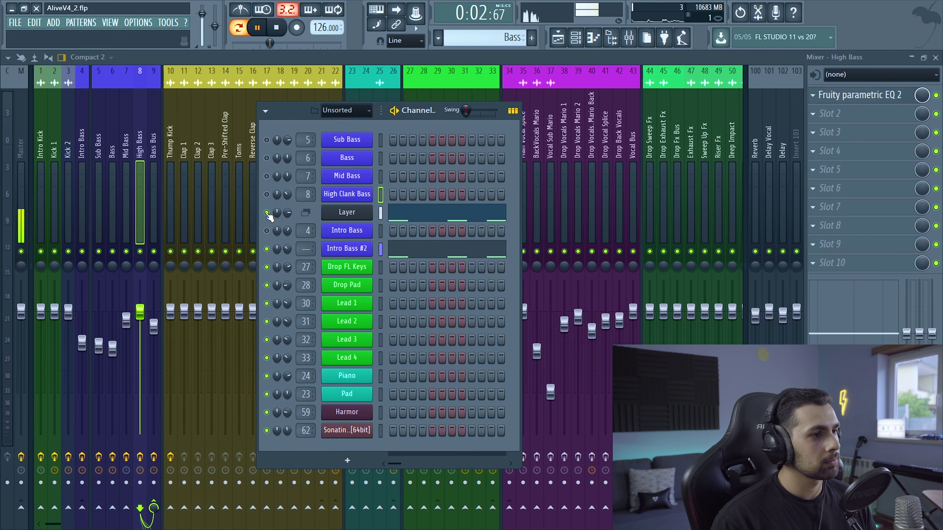
{"action": "key", "text": "space"}
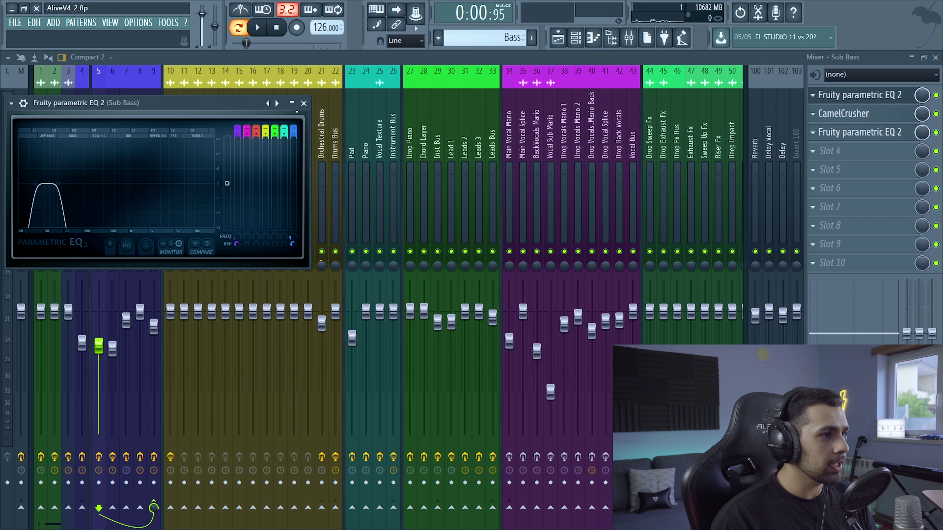
- Mute the Intro Bass #2 channel and listen to the Sub Bass with its CamelCrusher and second equalizer bypassed
{"action": "left_click", "coordinate": [303, 103]}
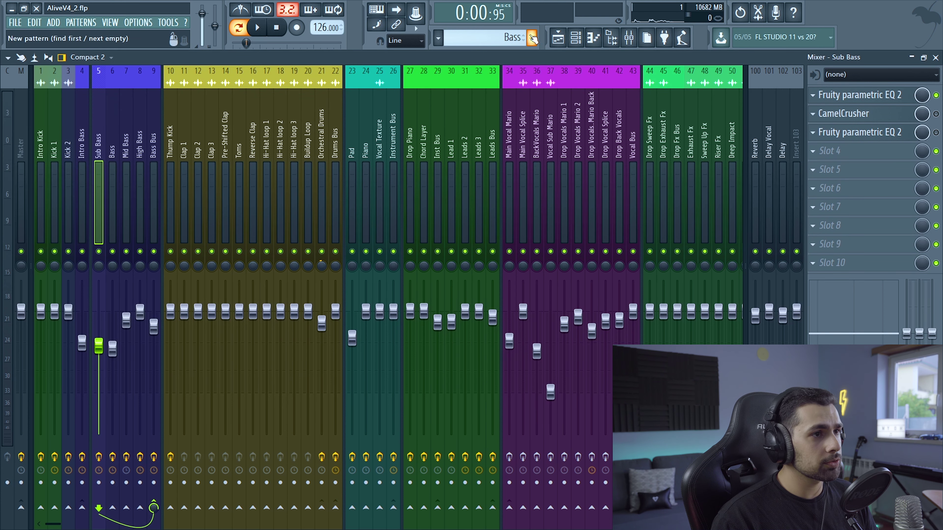
{"action": "left_click", "coordinate": [575, 37]}
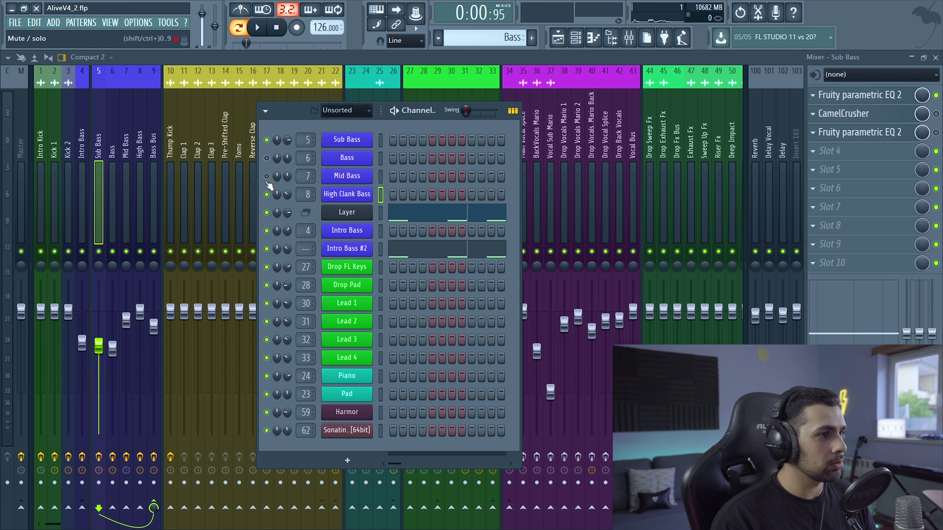
{"action": "left_click", "coordinate": [267, 248]}
{"action": "key", "text": "space"}
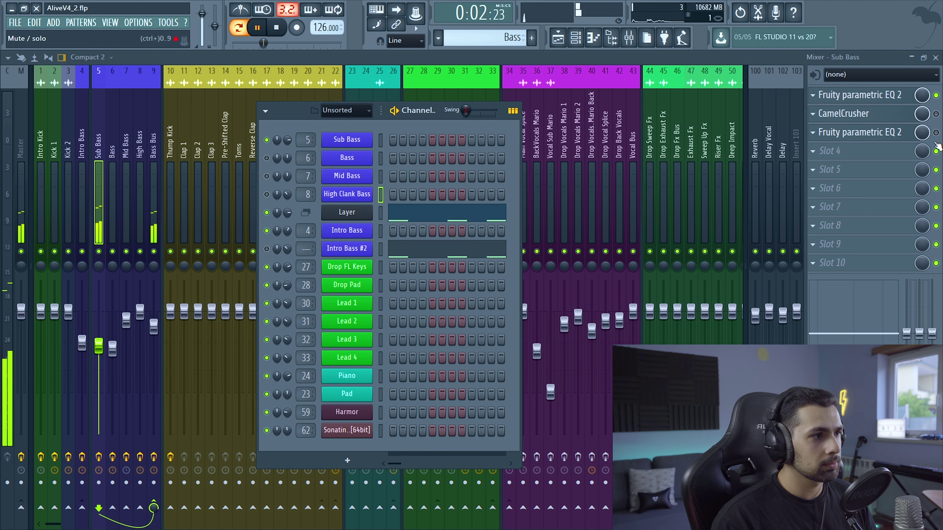
{"action": "key", "text": "space"}
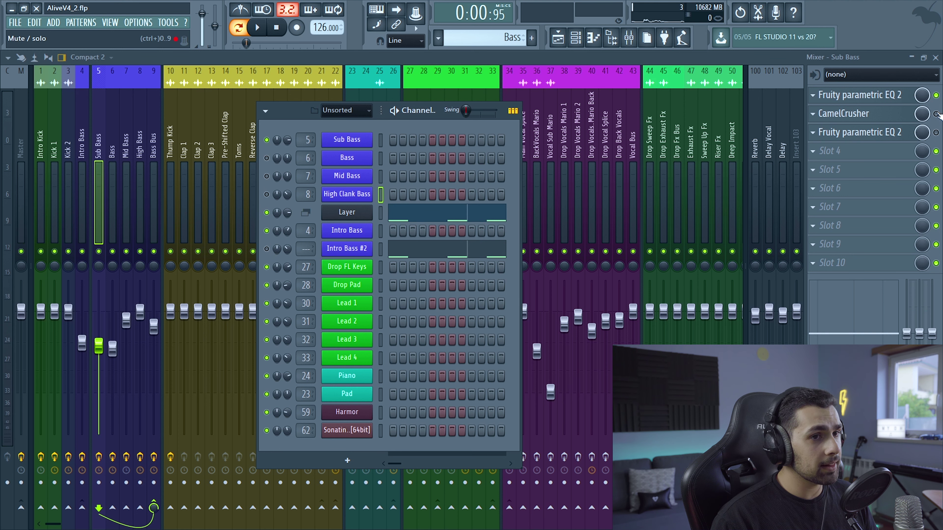
- Re-enable CamelCrusher on the Sub Bass track, compare the sound with and without it, and view the equalizer that follows it
{"action": "key", "text": "F6"}
{"action": "key", "text": "space"}
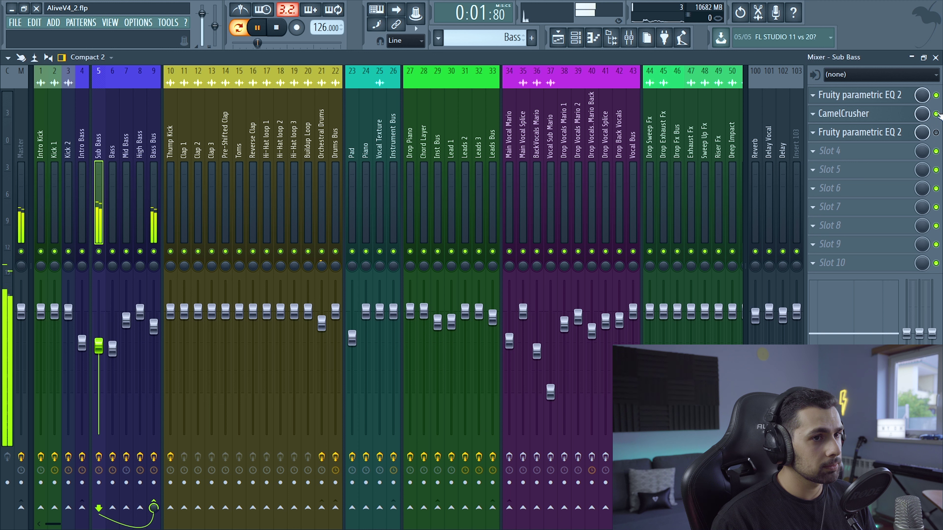
{"action": "left_click", "coordinate": [936, 114]}
{"action": "left_click", "coordinate": [937, 114]}
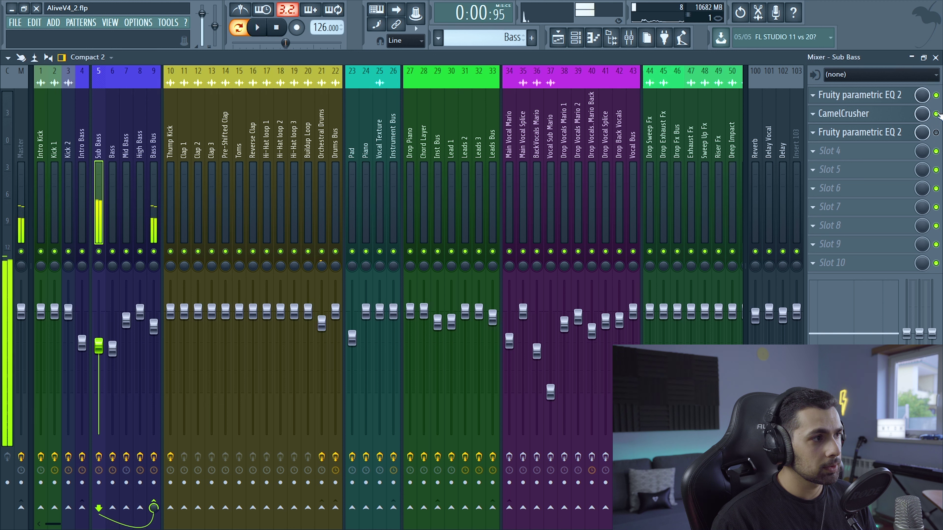
{"action": "key", "text": "space"}
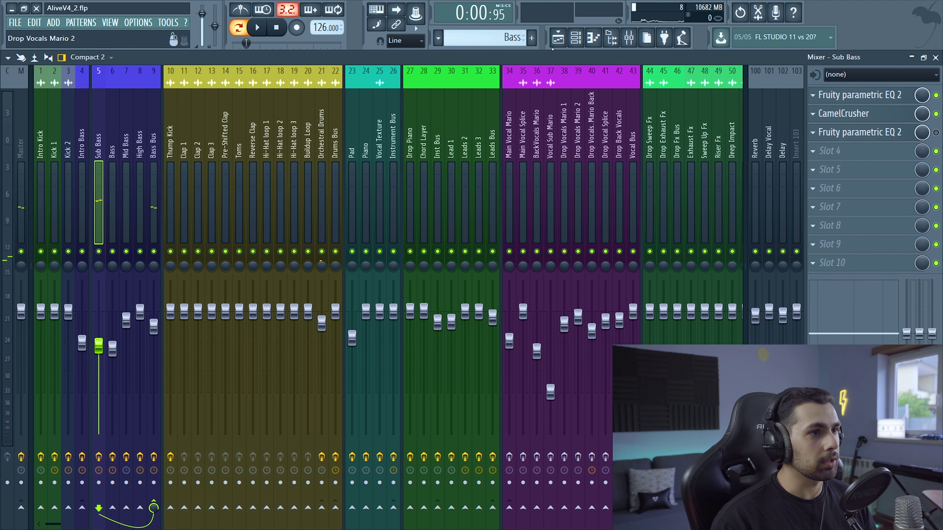
{"action": "left_click", "coordinate": [908, 134]}
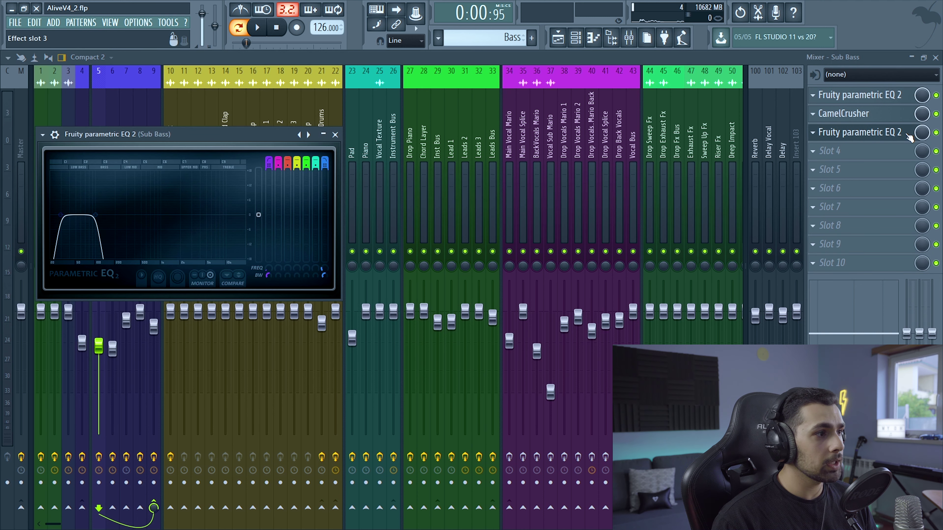
{"action": "left_click", "coordinate": [335, 134]}
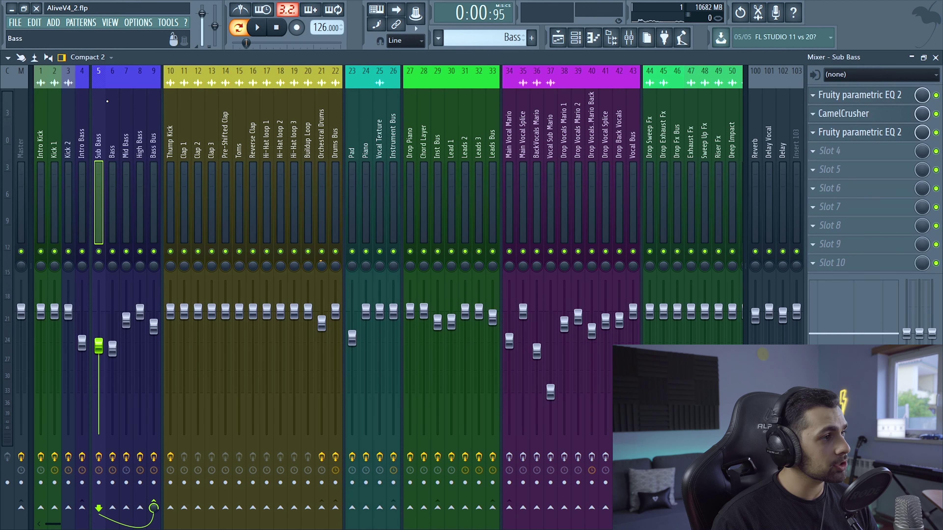
- Solo the Bass mixer track and listen to it while viewing its first equalizer
{"action": "left_click", "coordinate": [575, 38]}
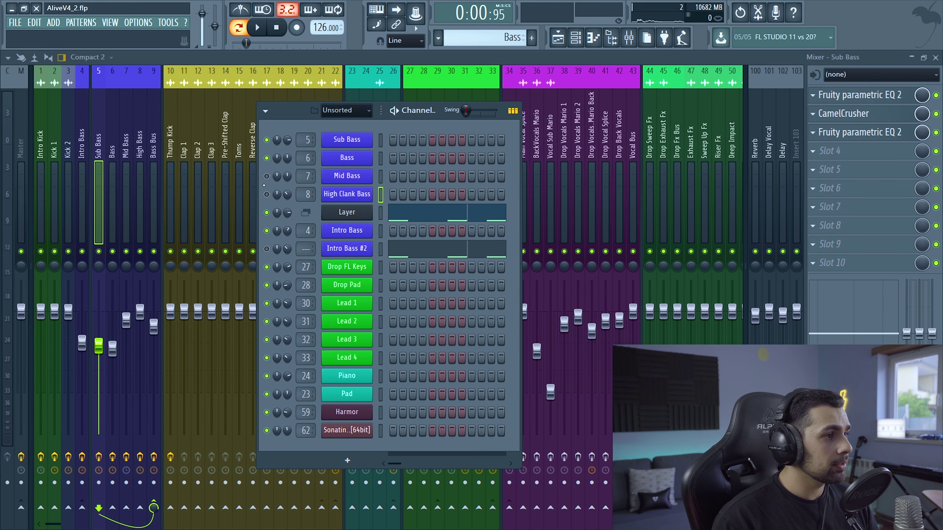
{"action": "left_click", "coordinate": [112, 200]}
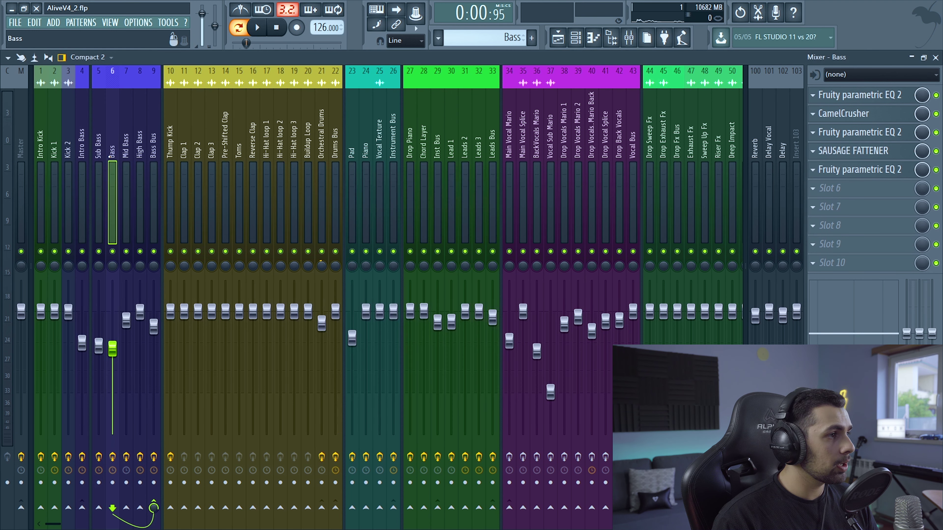
{"action": "right_click", "coordinate": [113, 252]}
{"action": "key", "text": "space"}
{"action": "left_click", "coordinate": [861, 102]}
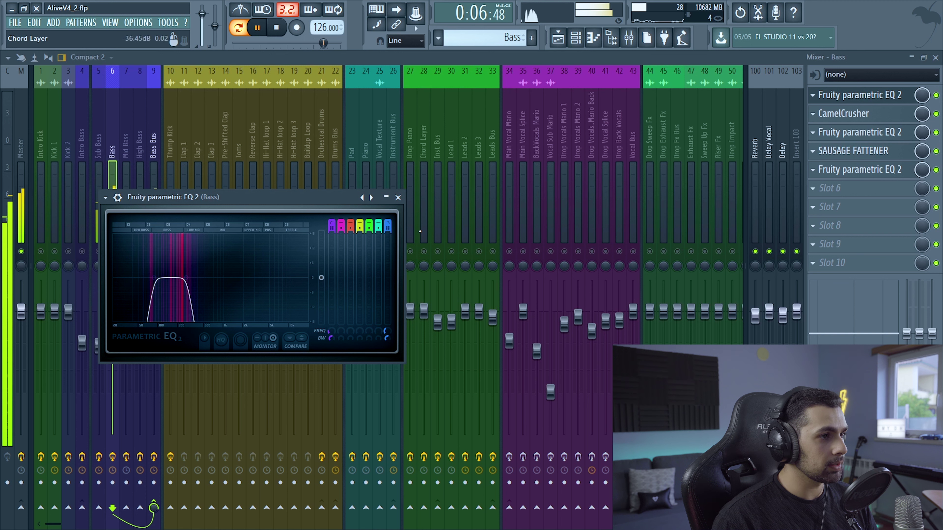
{"action": "left_click", "coordinate": [398, 197]}
{"action": "key", "text": "space"}
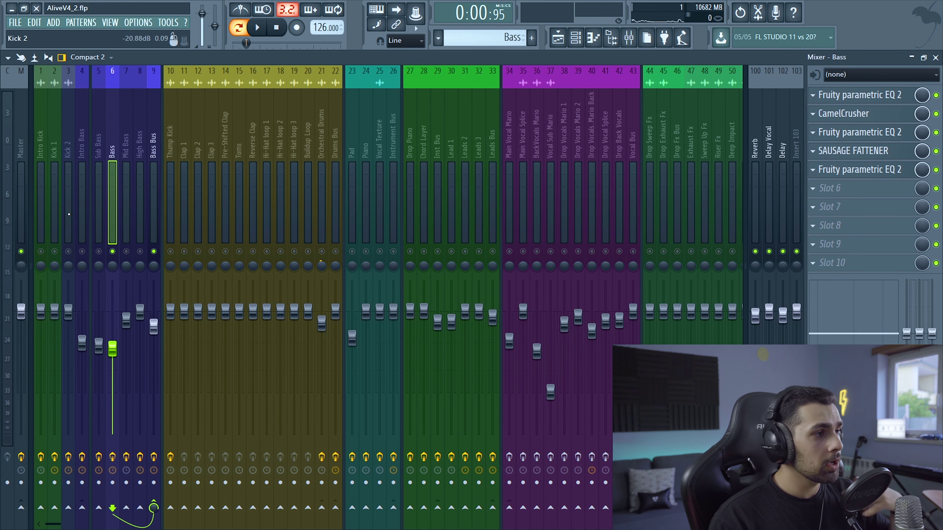
- Check the CamelCrusher settings on the Bass track during playback
{"action": "key", "text": "space"}
{"action": "left_click", "coordinate": [843, 113]}
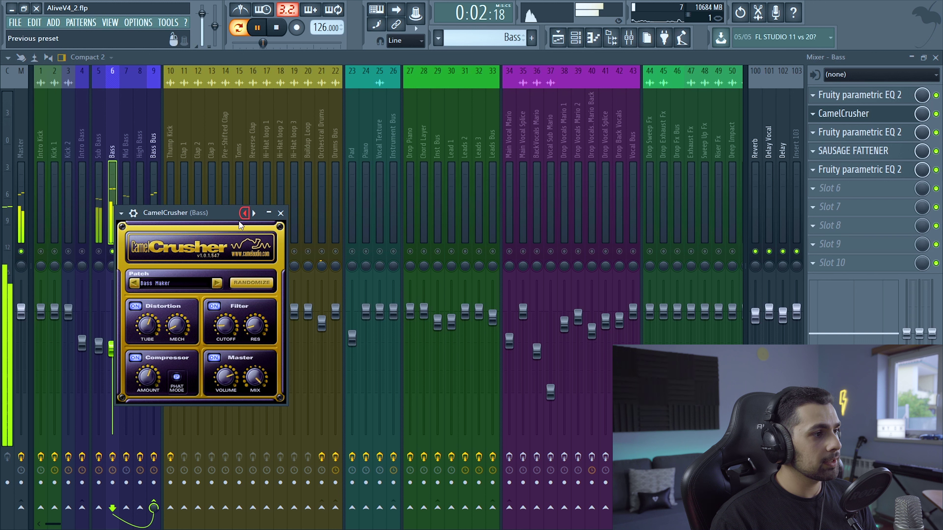
{"action": "left_click", "coordinate": [274, 215]}
{"action": "key", "text": "space"}
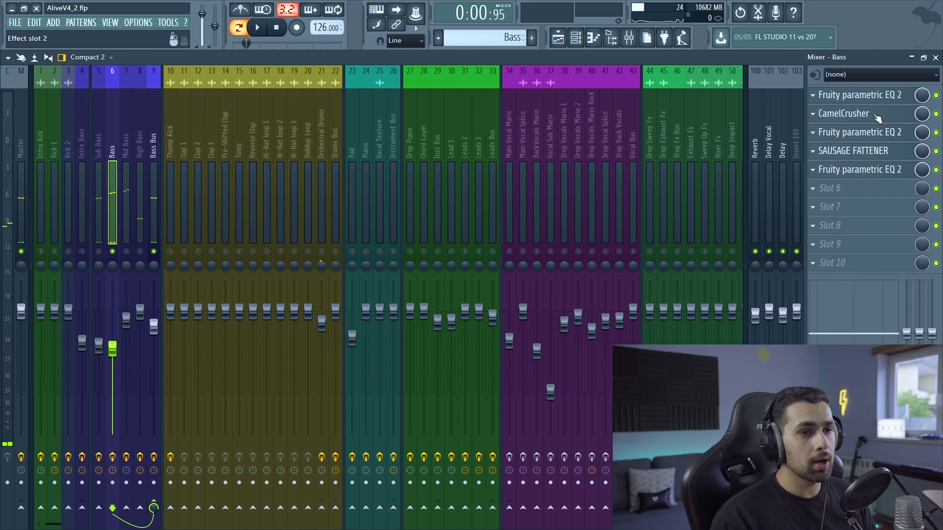
- View the Bass track's remaining effects: the two later equalizers and Sausage Fattener
{"action": "left_click", "coordinate": [852, 134]}
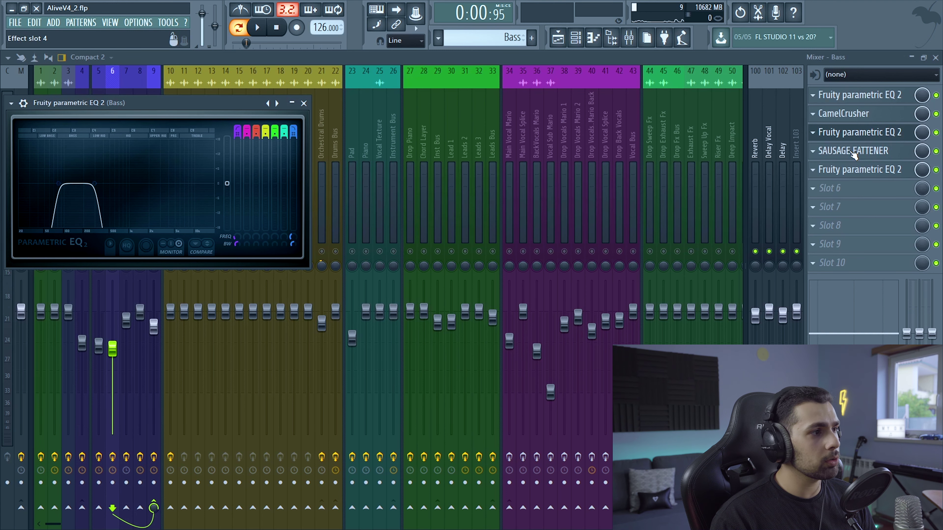
{"action": "left_click", "coordinate": [853, 153]}
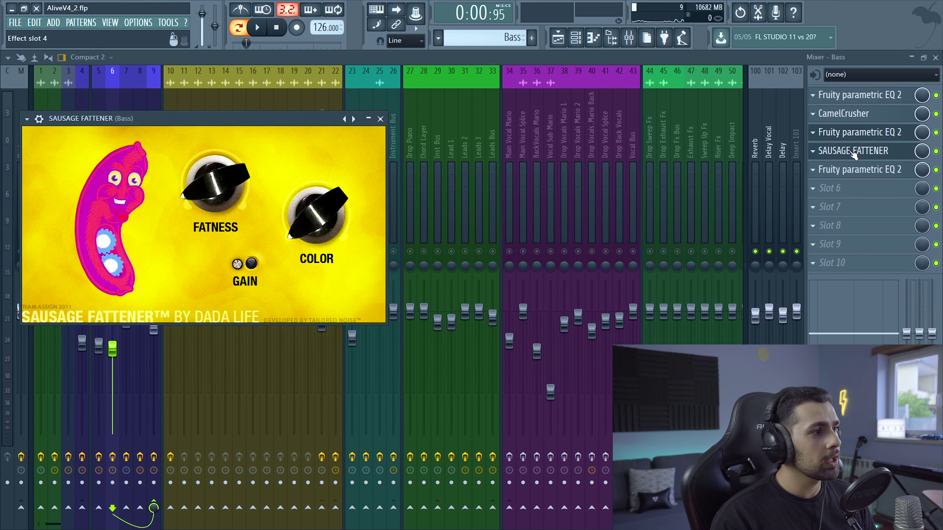
{"action": "left_click", "coordinate": [380, 117]}
{"action": "left_click", "coordinate": [869, 175]}
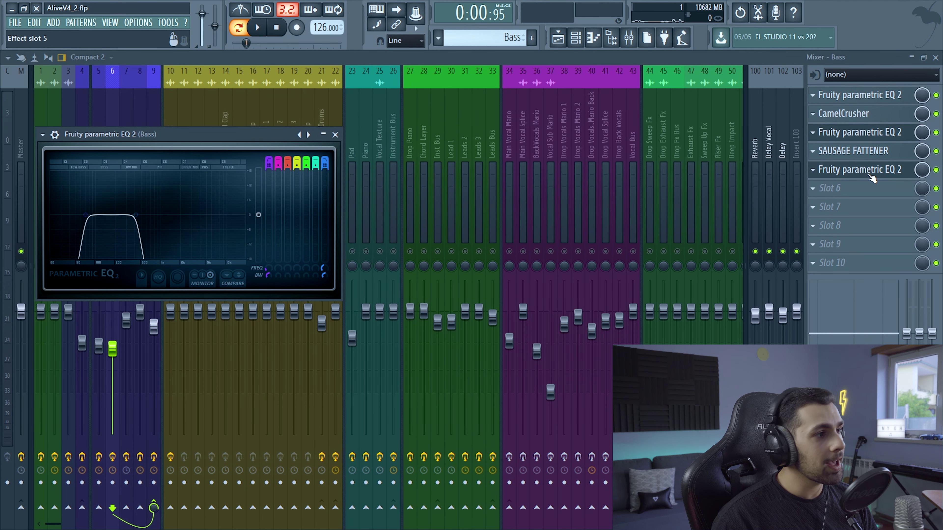
{"action": "left_click", "coordinate": [336, 134]}
{"action": "left_click", "coordinate": [304, 103]}
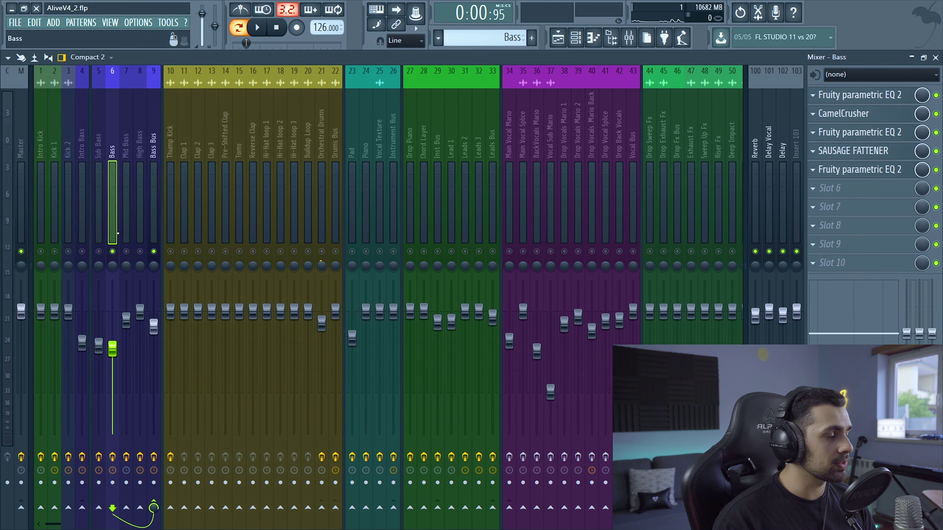
- Solo the Mid Bass mixer track and listen to it
{"action": "left_click", "coordinate": [126, 254]}
{"action": "key", "text": "space"}
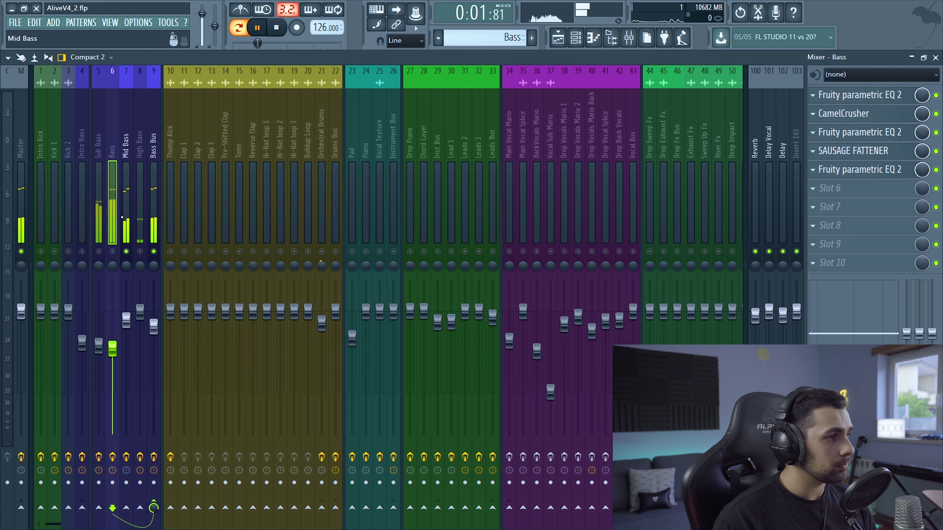
{"action": "key", "text": "space"}
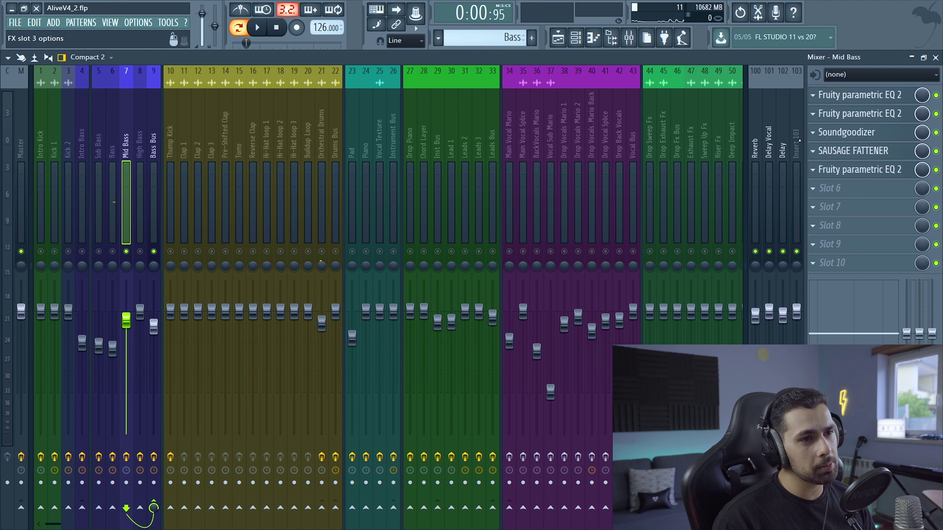
- View the first two Fruity parametric EQ 2 effects on the Mid Bass track
{"action": "left_click", "coordinate": [854, 102]}
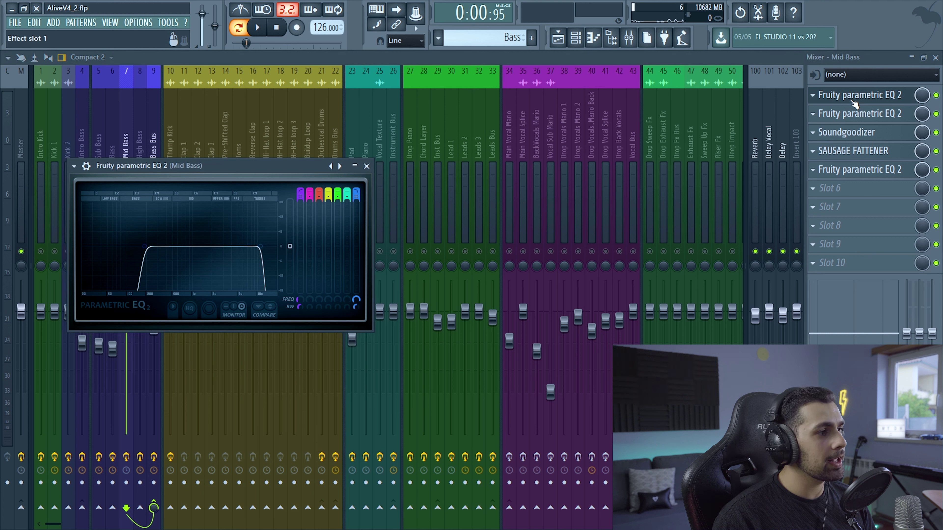
{"action": "left_click", "coordinate": [854, 114]}
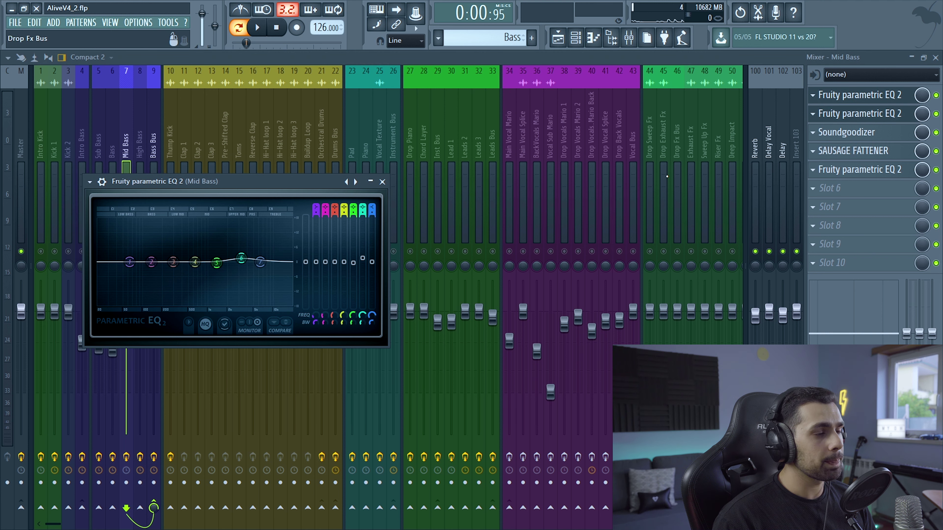
{"action": "left_click", "coordinate": [383, 182]}
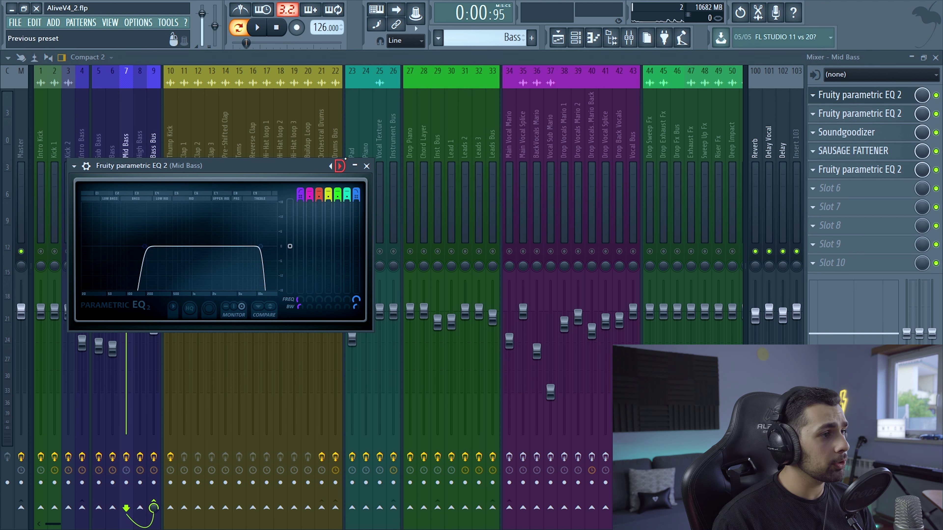
{"action": "left_click", "coordinate": [366, 167]}
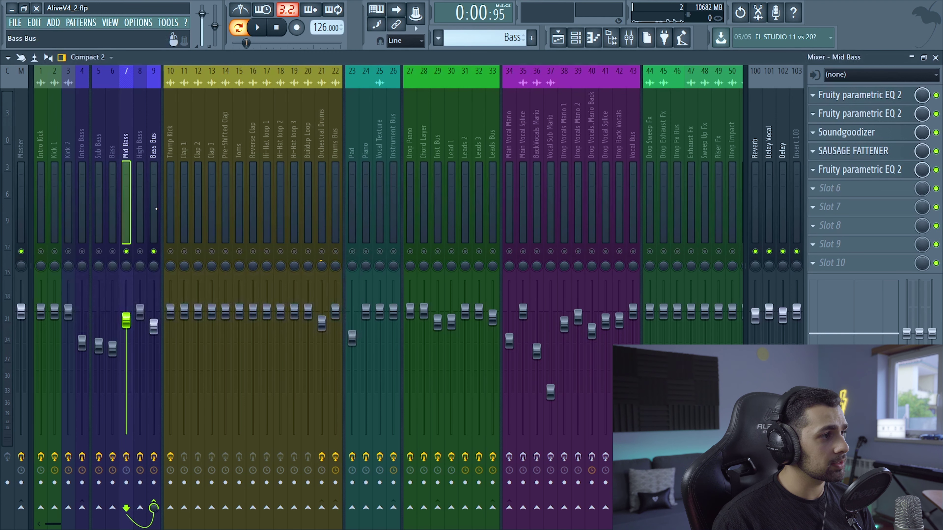
- Switch the mixer solo from Mid Bass to High Bass and listen to that layer
{"action": "key", "text": "space"}
{"action": "right_click", "coordinate": [139, 252]}
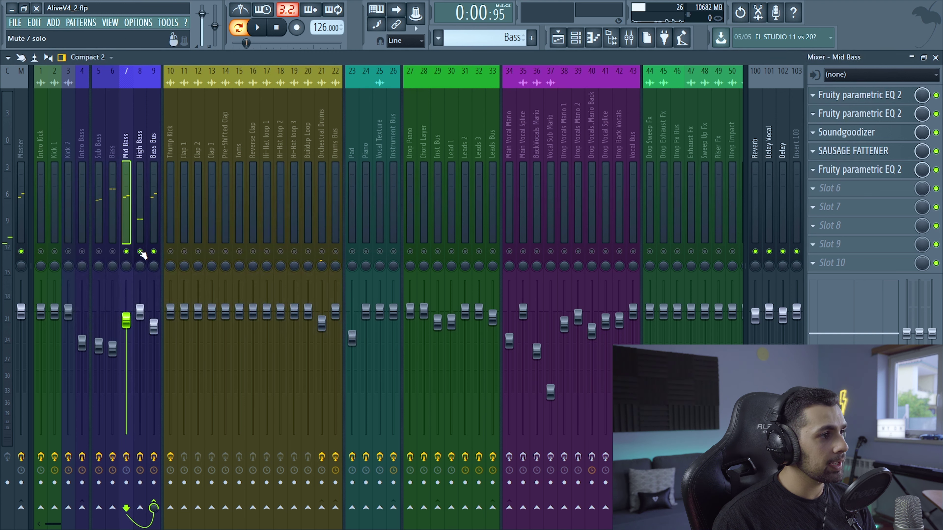
{"action": "key", "text": "space"}
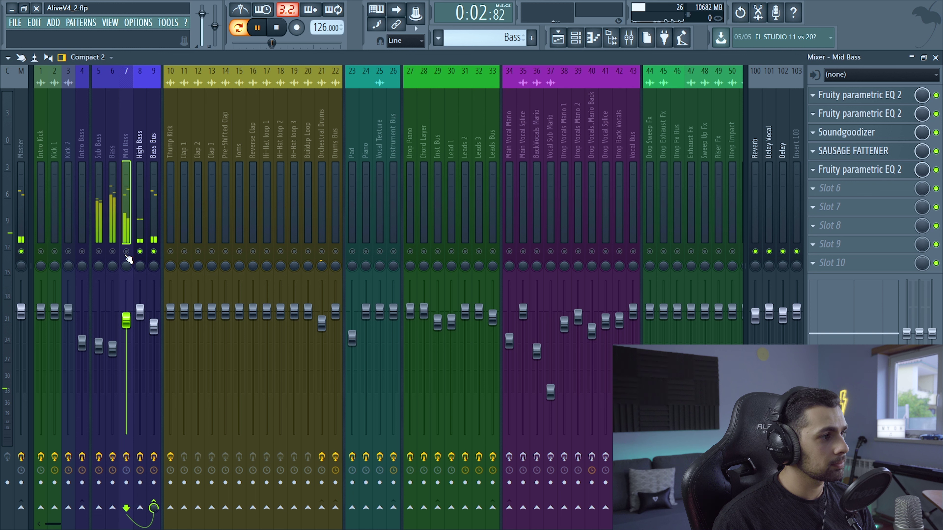
{"action": "key", "text": "space"}
- Open the Kickstart effect on the Bass Bus track to view its settings
{"action": "left_click", "coordinate": [151, 239]}
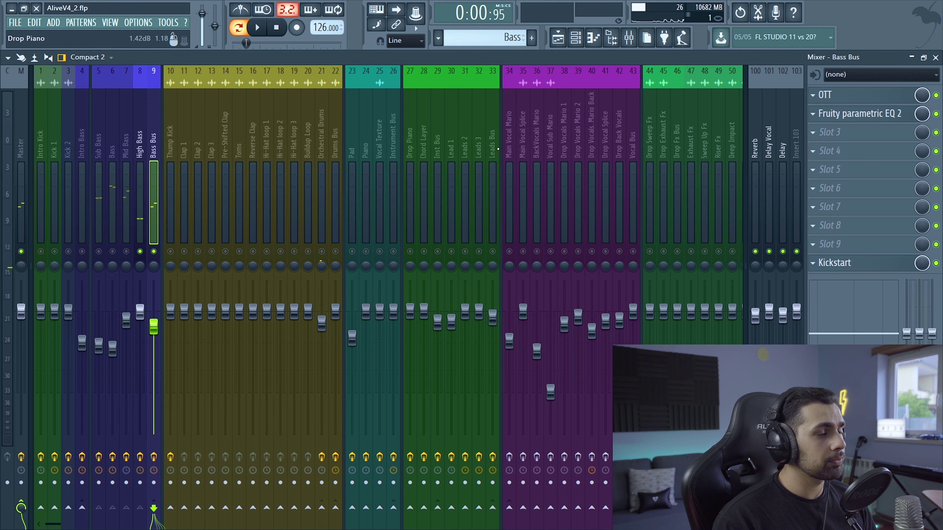
{"action": "left_click", "coordinate": [859, 267]}
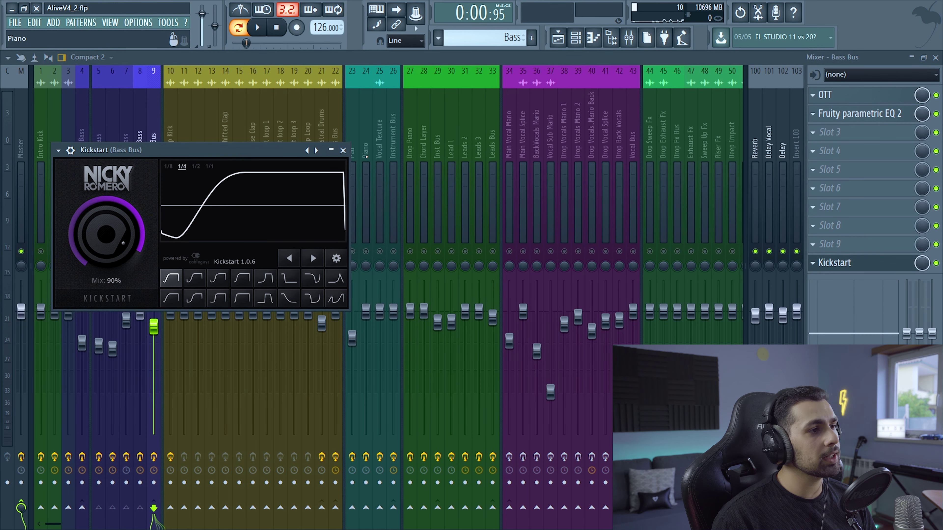
- View the OTT and Fruity parametric EQ 2 settings on the Bass Bus track
{"action": "left_click", "coordinate": [343, 150]}
{"action": "left_click", "coordinate": [834, 98]}
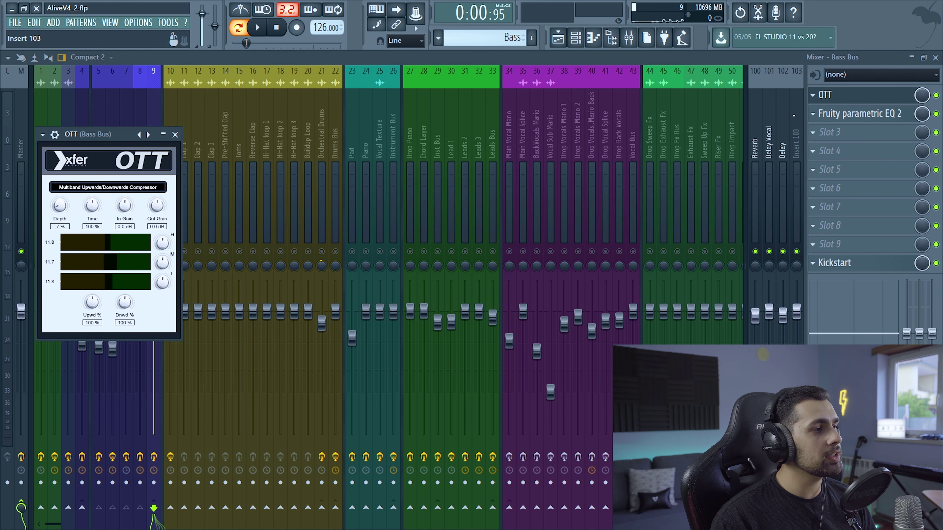
{"action": "left_click", "coordinate": [847, 116]}
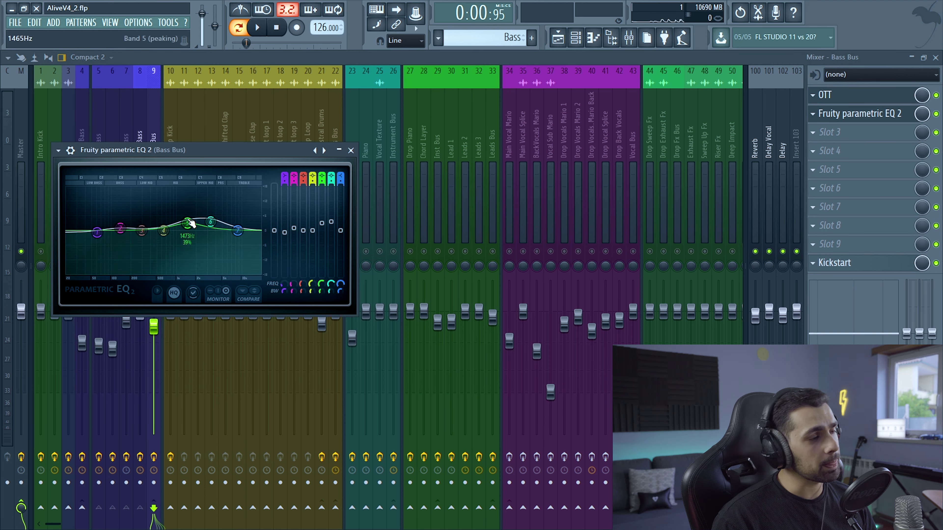
{"action": "left_click", "coordinate": [351, 150]}
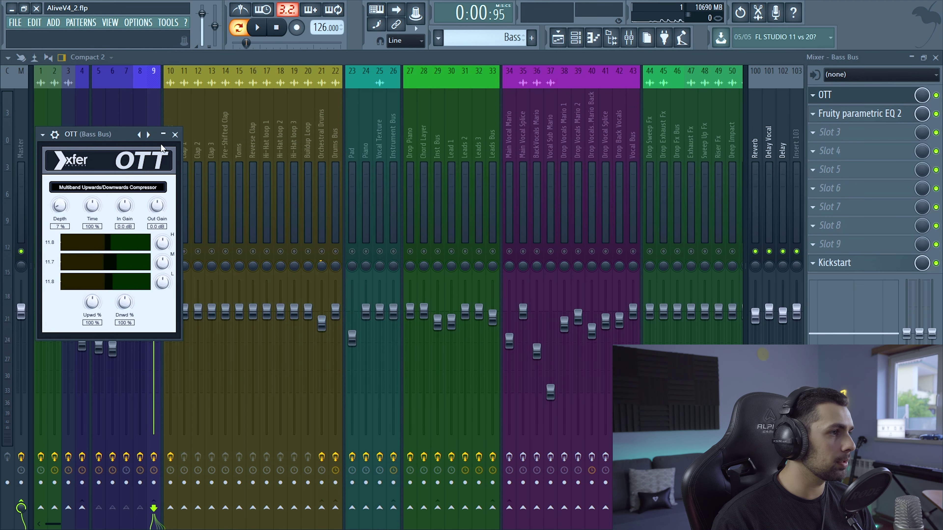
{"action": "left_click", "coordinate": [174, 134]}
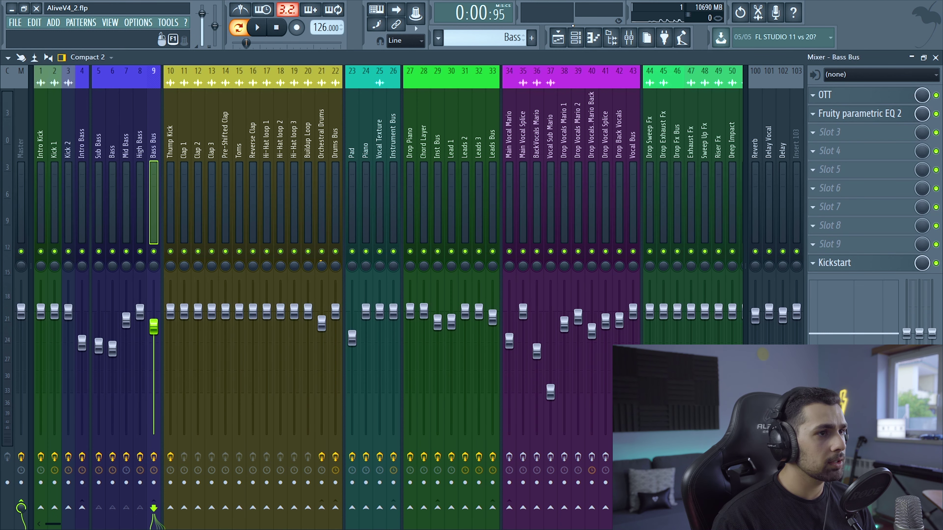
- Reenable the drum tracks in the playlist and listen to the drop's drums with the bass from around bar 40
{"action": "left_click", "coordinate": [558, 37]}
{"action": "scroll", "coordinate": [465, 184], "scroll_direction": "up", "scroll_amount": 4}
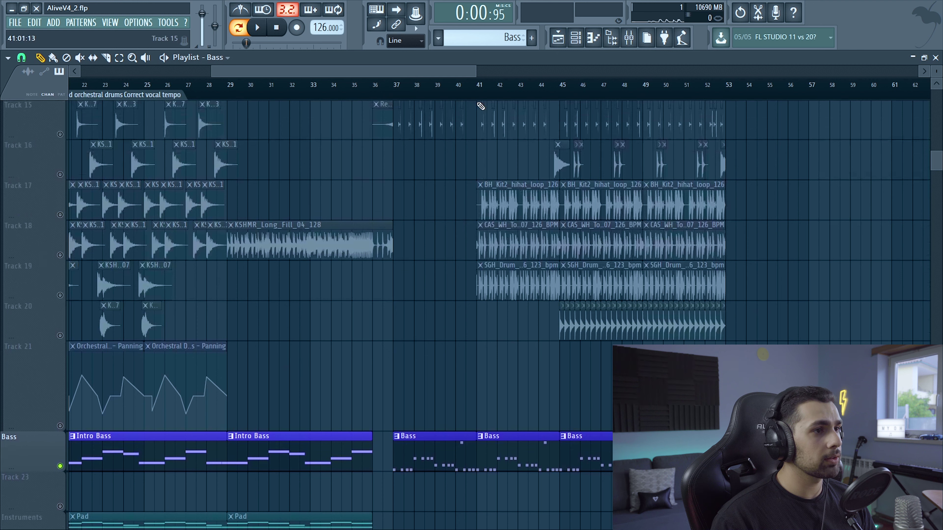
{"action": "left_click", "coordinate": [60, 175], "text": "shift"}
{"action": "left_click", "coordinate": [466, 88]}
{"action": "key", "text": "space"}
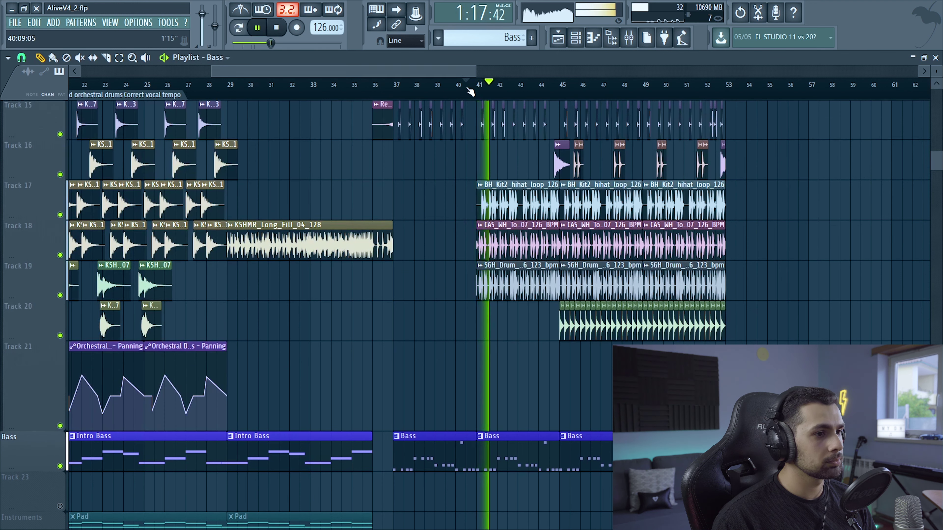
{"action": "scroll", "coordinate": [518, 293], "scroll_direction": "up", "scroll_amount": 3}
{"action": "scroll", "coordinate": [514, 287], "scroll_direction": "down", "scroll_amount": 3}
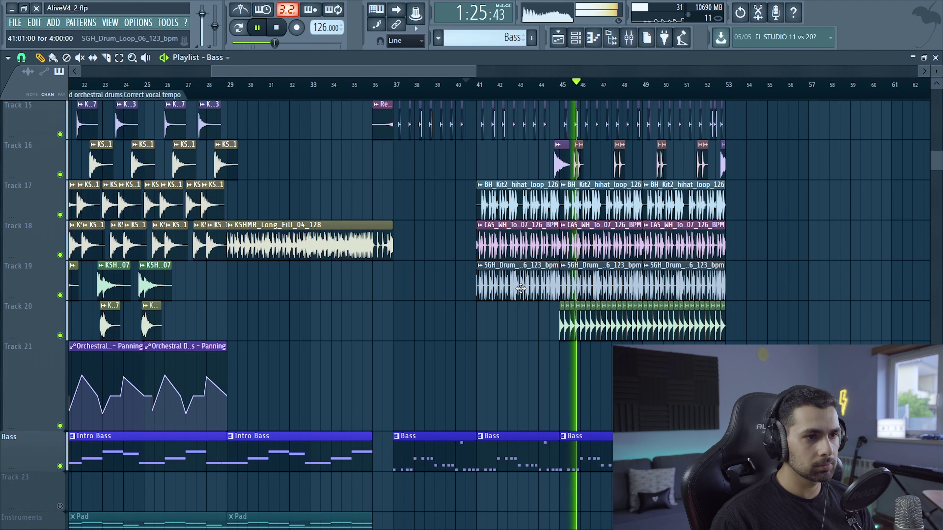
{"action": "key", "text": "space"}
- Enable the Leads track, Track 32 and Track 33 in the playlist and listen to them from bar 37
{"action": "scroll", "coordinate": [521, 272], "scroll_direction": "down", "scroll_amount": 1}
{"action": "scroll", "coordinate": [521, 272], "scroll_direction": "down", "scroll_amount": 2}
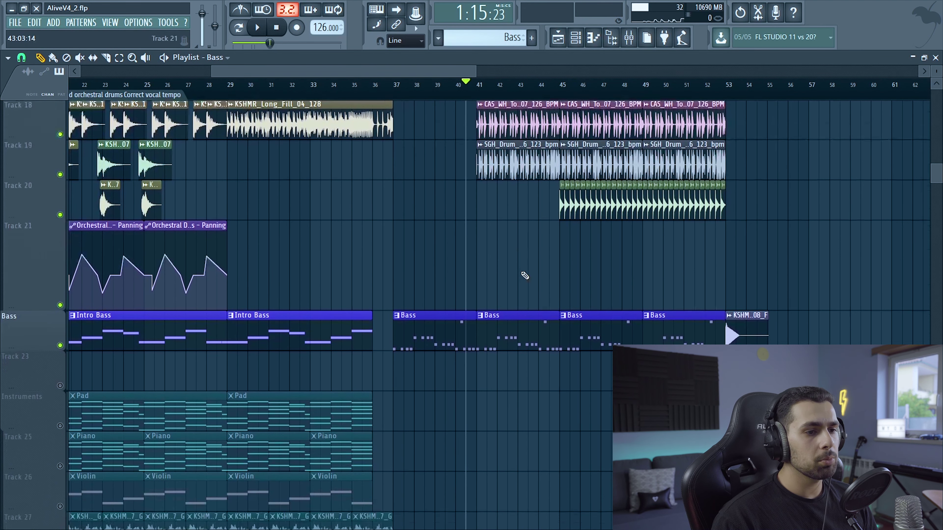
{"action": "scroll", "coordinate": [509, 275], "scroll_direction": "down", "scroll_amount": 11}
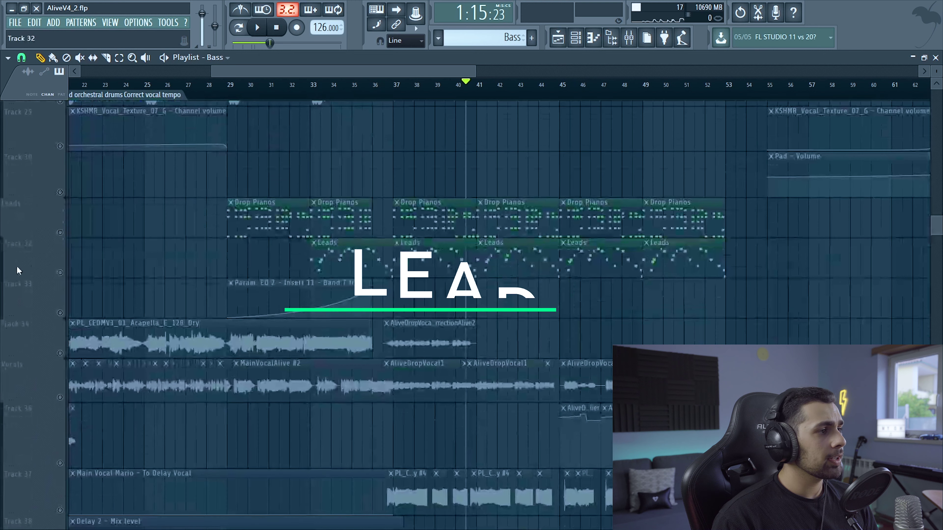
{"action": "left_click", "coordinate": [60, 233]}
{"action": "key", "text": "super"}
{"action": "key", "text": "super"}
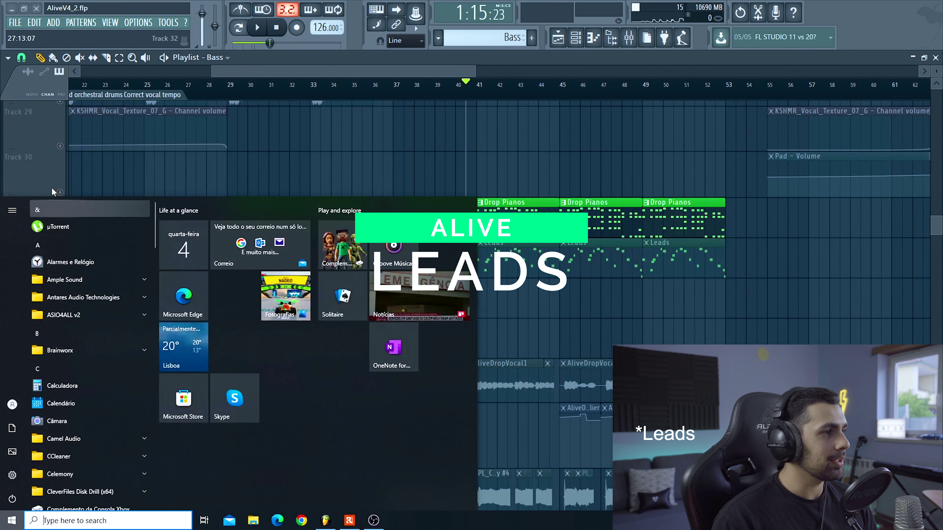
{"action": "left_click", "coordinate": [60, 272]}
{"action": "left_click", "coordinate": [60, 313]}
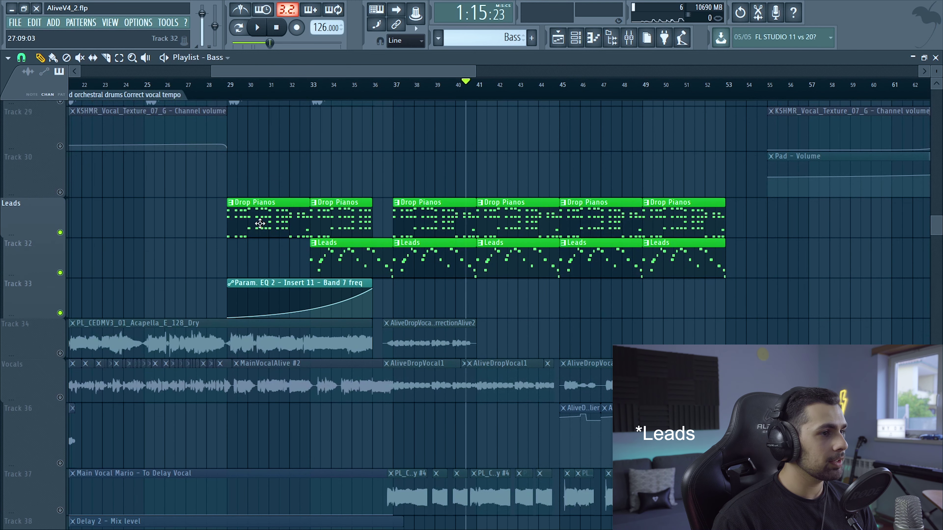
{"action": "left_click", "coordinate": [380, 91]}
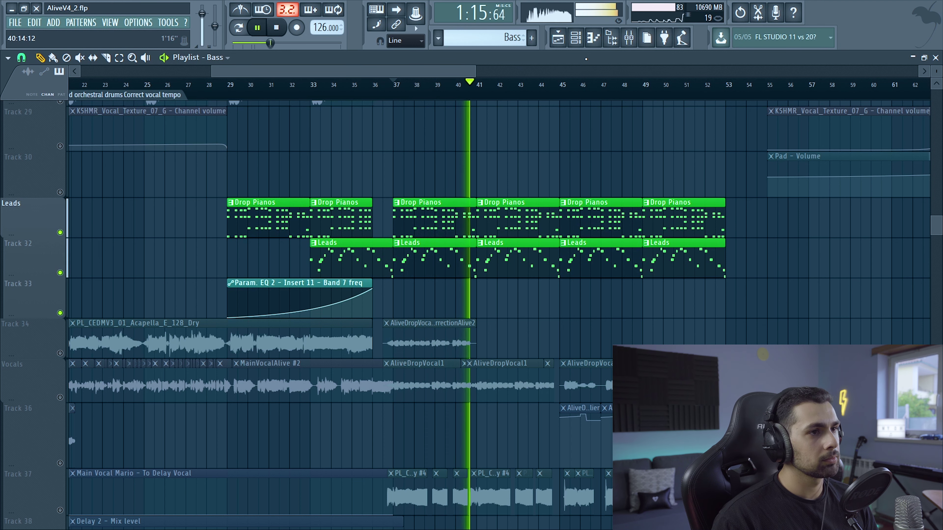
{"action": "key", "text": "space"}
- Select the Drop Pianos pattern, show its channels in the channel rack and switch playback to pattern mode
{"action": "left_click", "coordinate": [575, 40]}
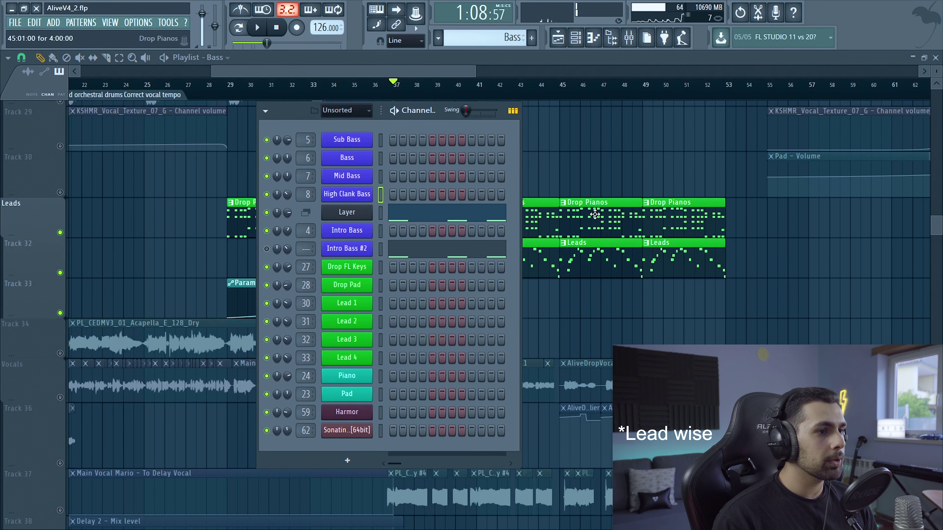
{"action": "left_click", "coordinate": [580, 219]}
{"action": "left_click", "coordinate": [576, 37]}
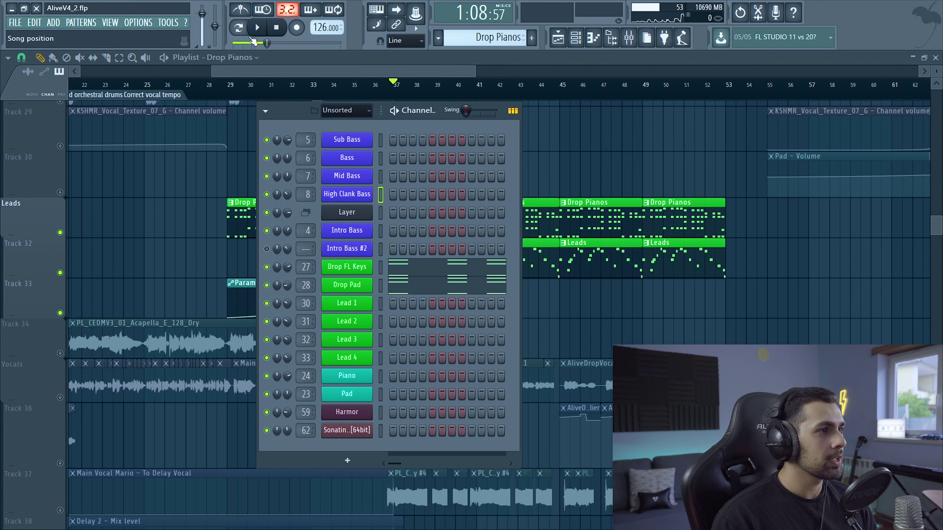
{"action": "left_click", "coordinate": [239, 28]}
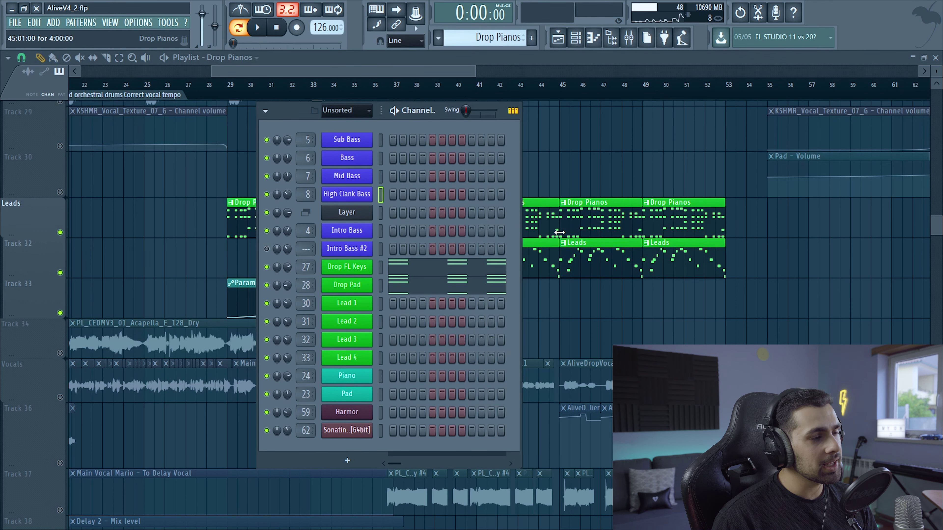
- View the Drop FL Keys and Drop Pad instruments and audition each layer with the other one muted
{"action": "left_click", "coordinate": [340, 271]}
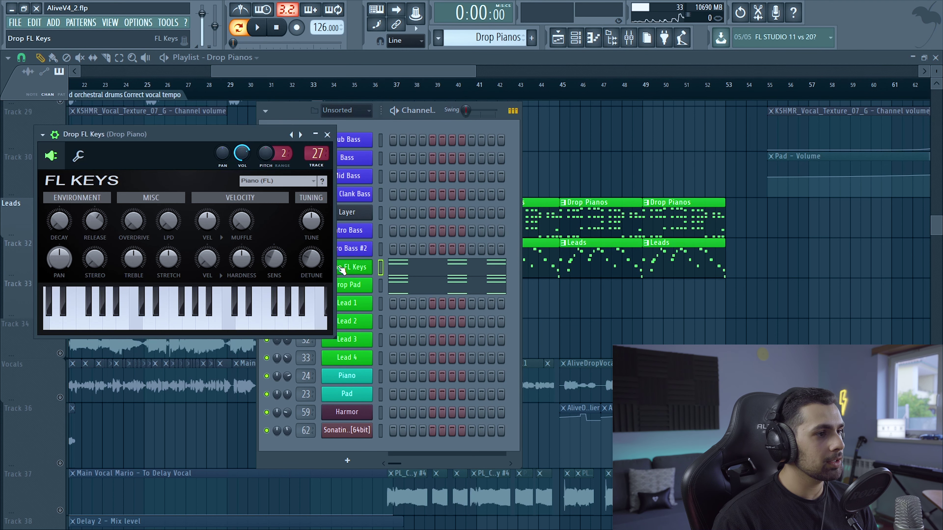
{"action": "left_click", "coordinate": [327, 135]}
{"action": "left_click", "coordinate": [363, 287]}
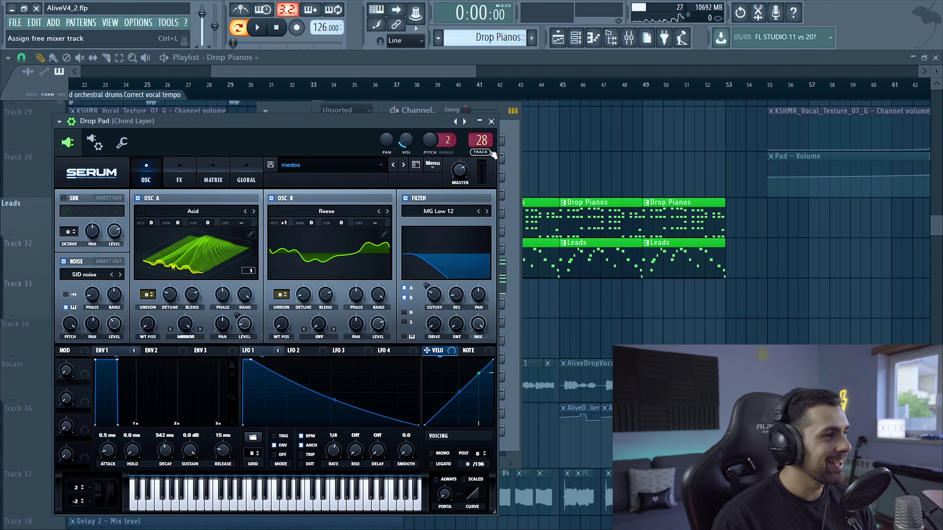
{"action": "left_click", "coordinate": [480, 139]}
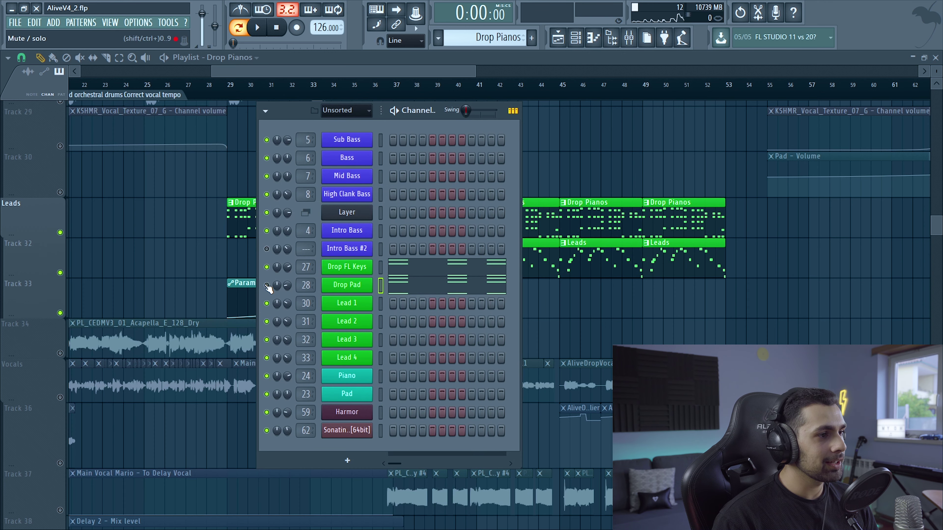
{"action": "left_click", "coordinate": [266, 267]}
{"action": "left_click", "coordinate": [267, 284]}
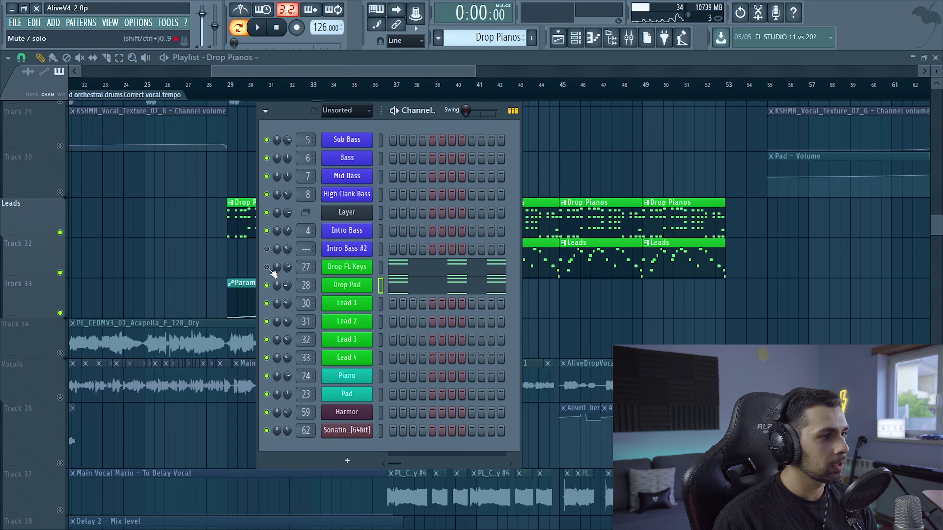
- Compare the effect chains of the Drop Piano and Chord Layer mixer tracks and view Drop Piano's Fruity parametric EQ 2
{"action": "left_click", "coordinate": [635, 40]}
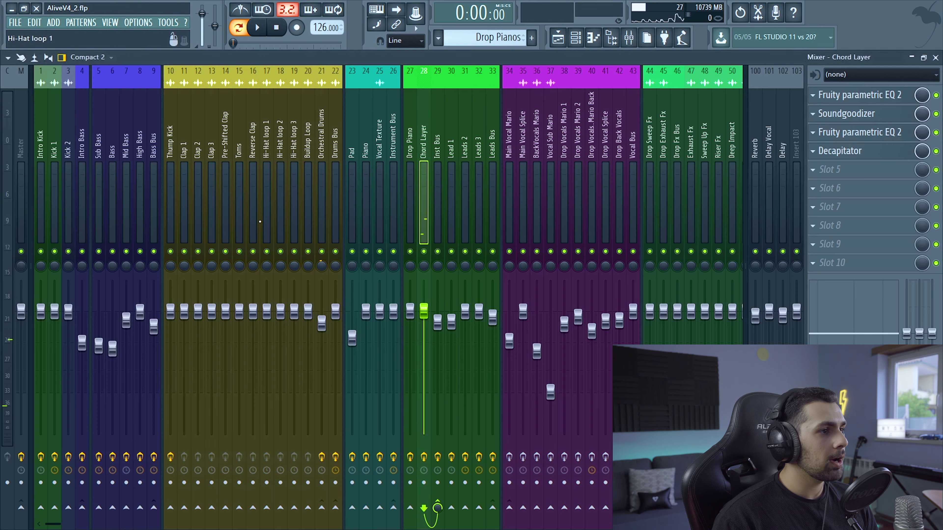
{"action": "key", "text": "Left"}
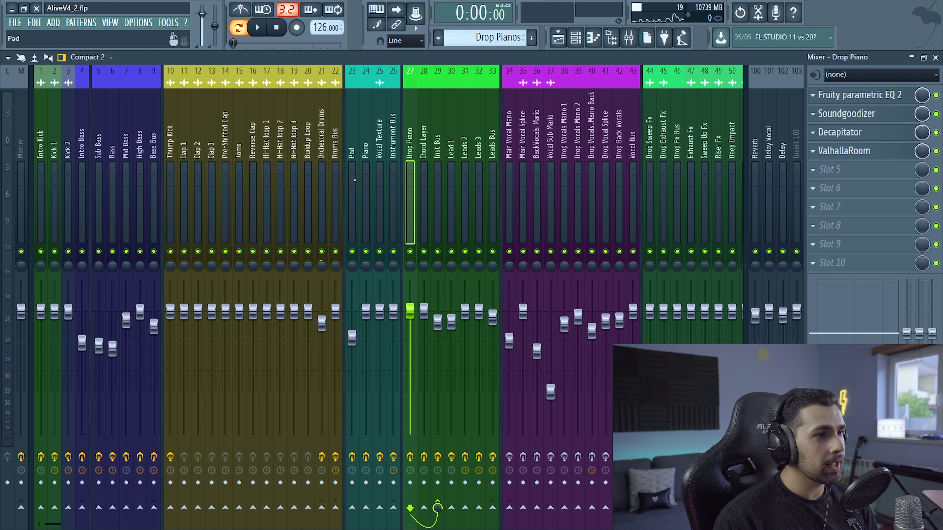
{"action": "key", "text": "Right"}
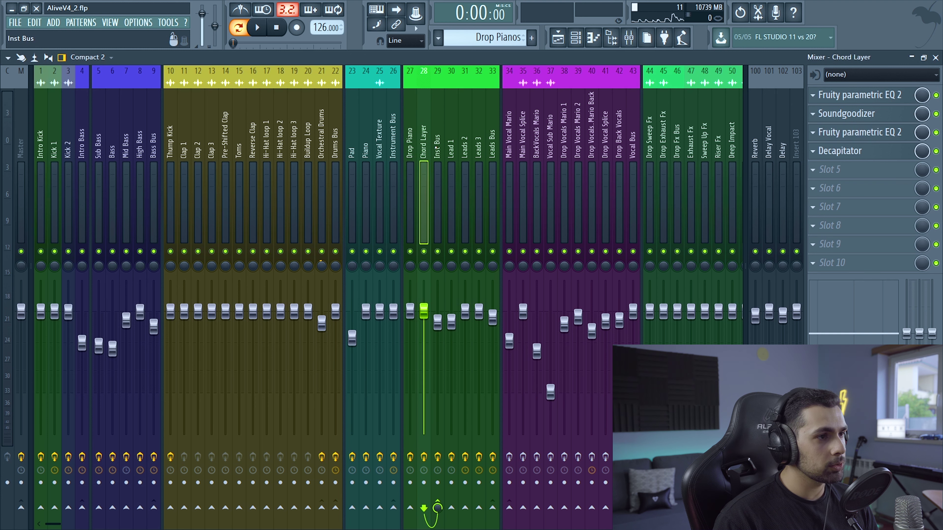
{"action": "left_click", "coordinate": [437, 149]}
{"action": "left_click", "coordinate": [410, 148]}
{"action": "left_click", "coordinate": [837, 96]}
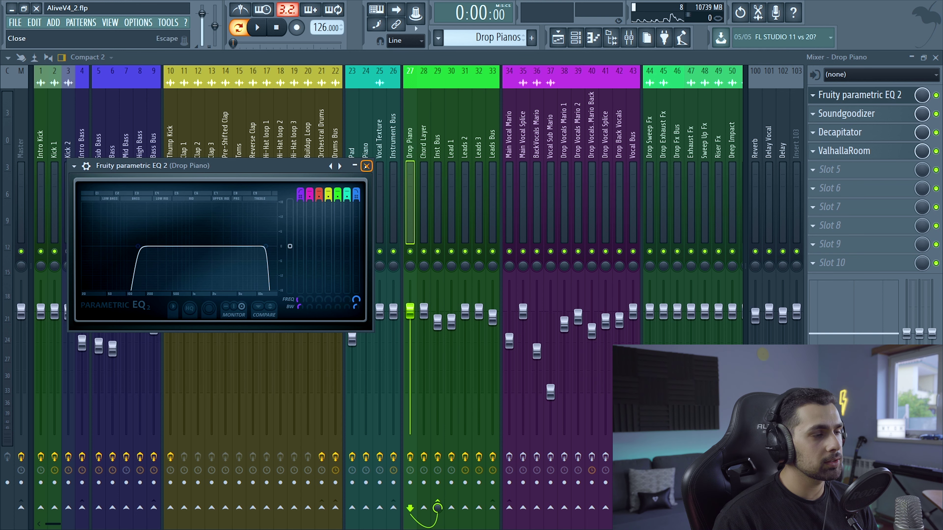
{"action": "left_click", "coordinate": [366, 166]}
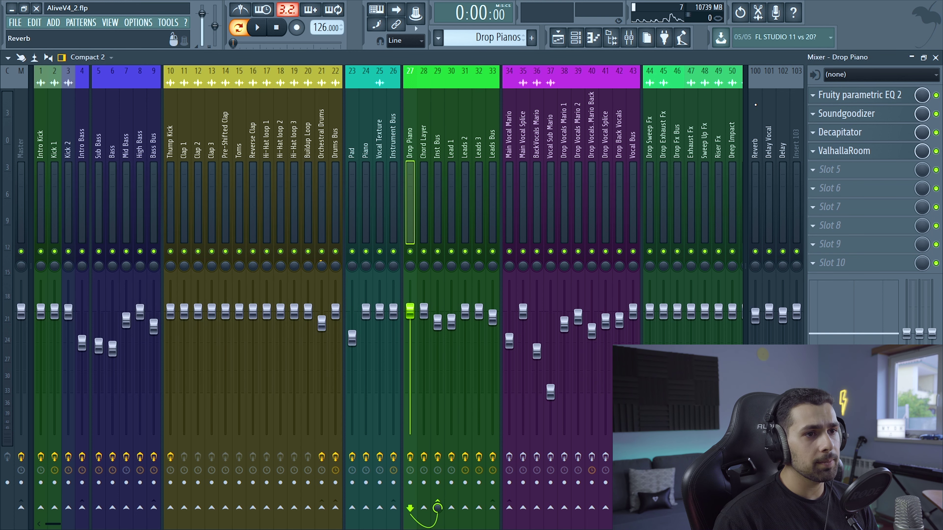
- View the Soundgoodizer, Decapitator and ValhallaRoom settings on the Drop Piano track
{"action": "left_click", "coordinate": [861, 114]}
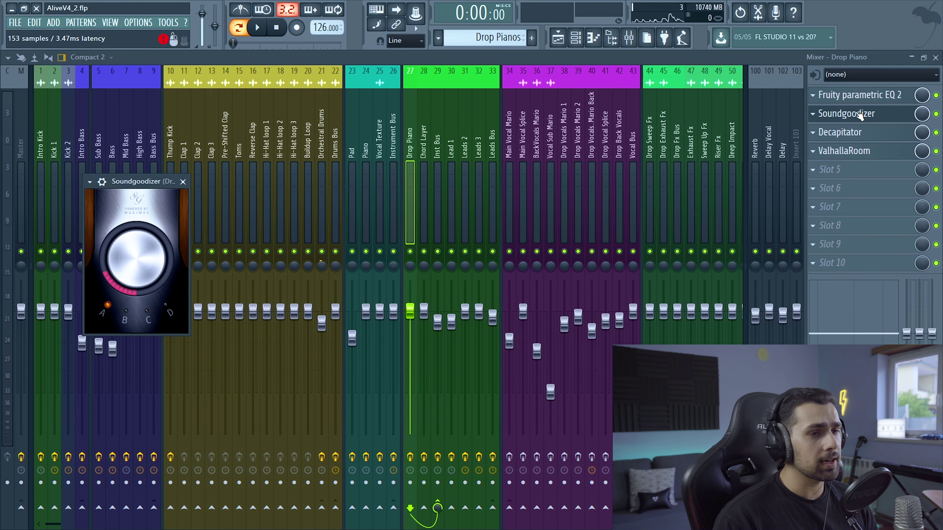
{"action": "left_click", "coordinate": [859, 137]}
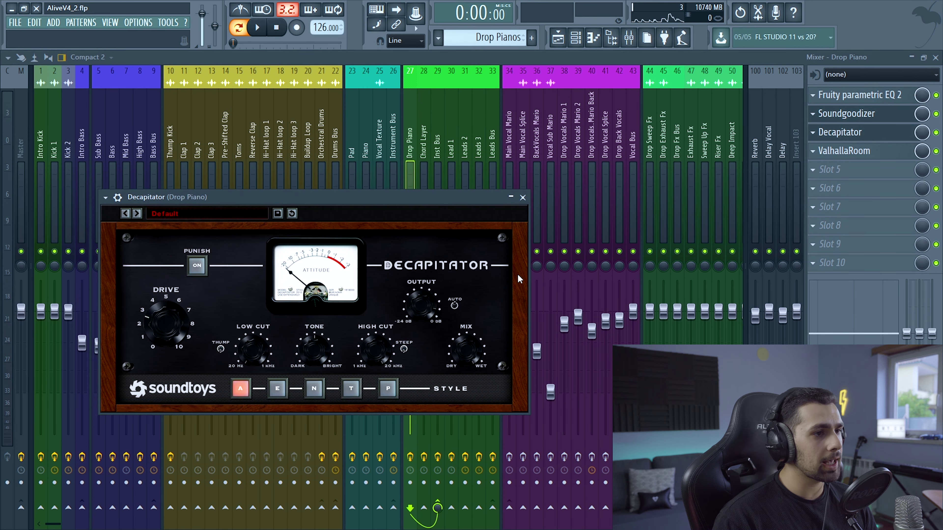
{"action": "left_click", "coordinate": [522, 198]}
{"action": "left_click", "coordinate": [854, 153]}
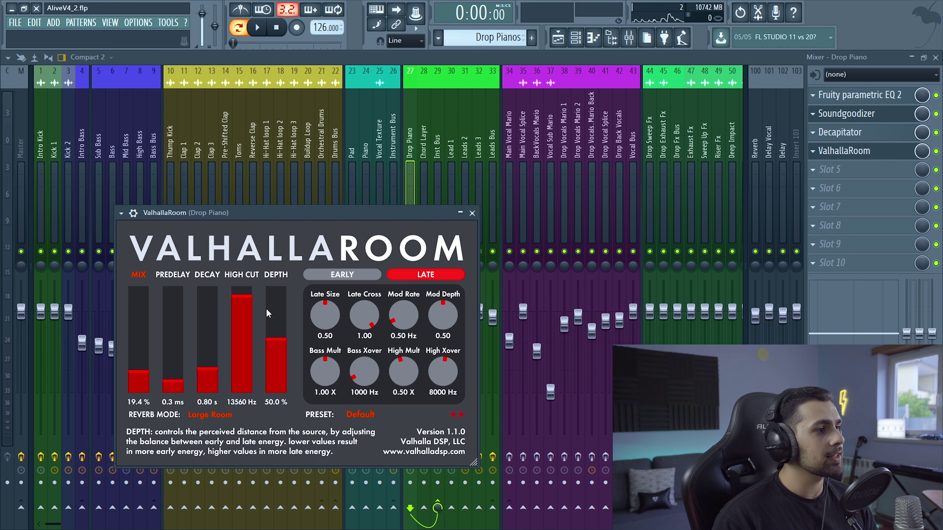
{"action": "left_click", "coordinate": [472, 213]}
- View The Glue, OTT, the first Fruity parametric EQ 2 and Kickstart on the Inst Bus track
{"action": "left_click", "coordinate": [424, 200]}
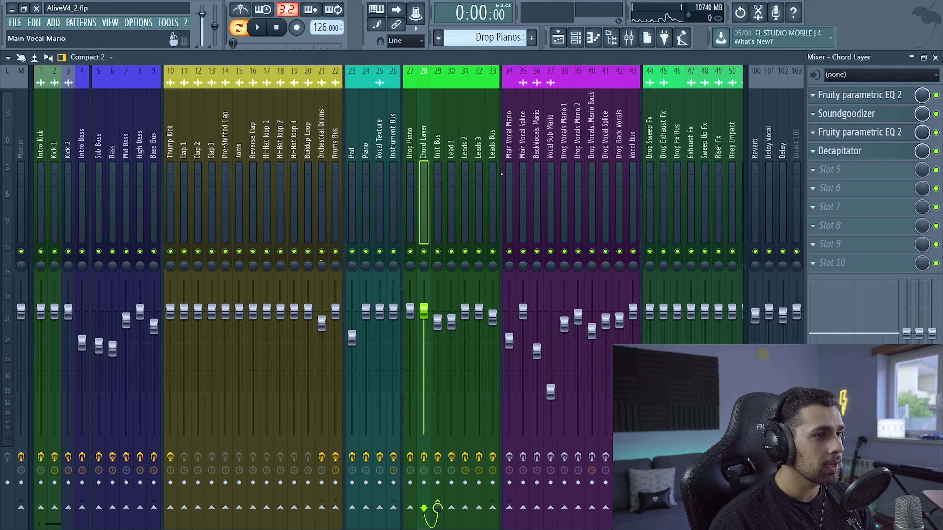
{"action": "left_click", "coordinate": [432, 128]}
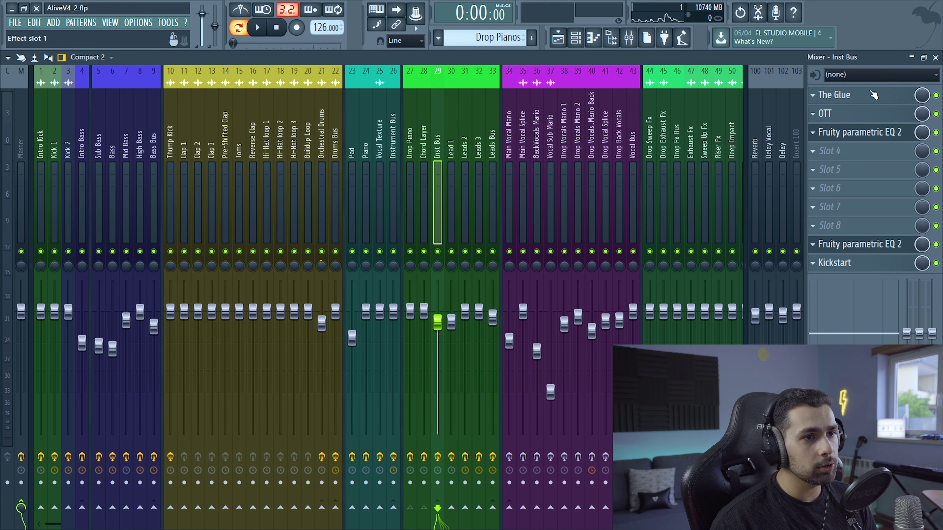
{"action": "left_click", "coordinate": [852, 100]}
{"action": "left_click", "coordinate": [858, 116]}
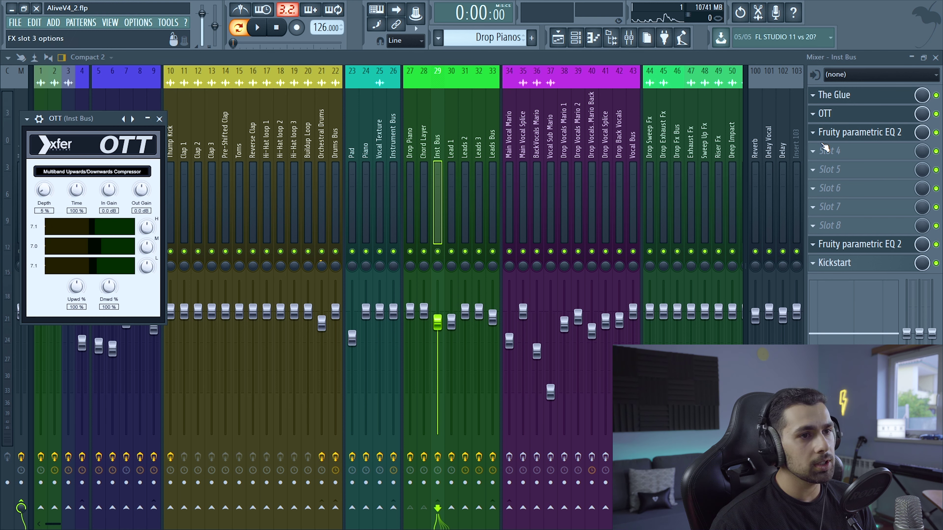
{"action": "left_click", "coordinate": [888, 134]}
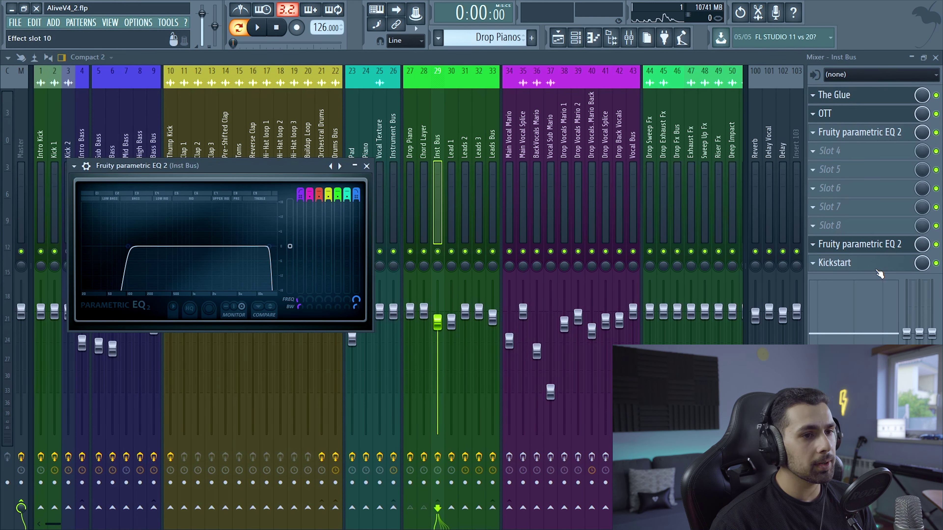
{"action": "left_click", "coordinate": [849, 263]}
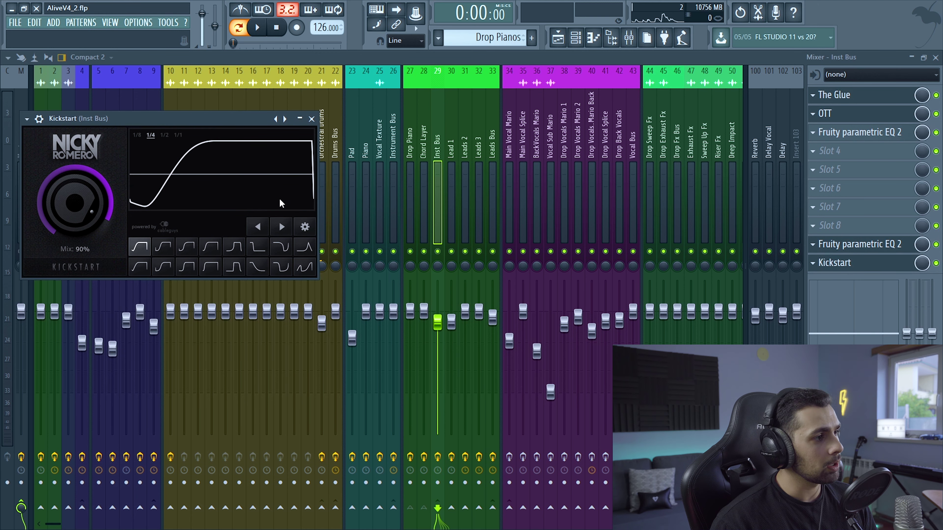
{"action": "left_click", "coordinate": [311, 118]}
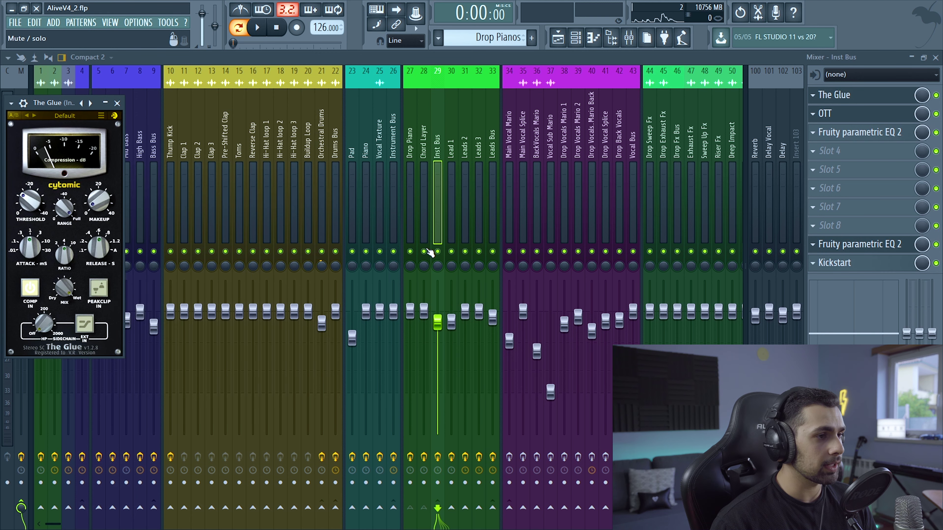
- Play the Drop Pianos pattern briefly and return to the playlist
{"action": "key", "text": "space"}
{"action": "left_click", "coordinate": [557, 37]}
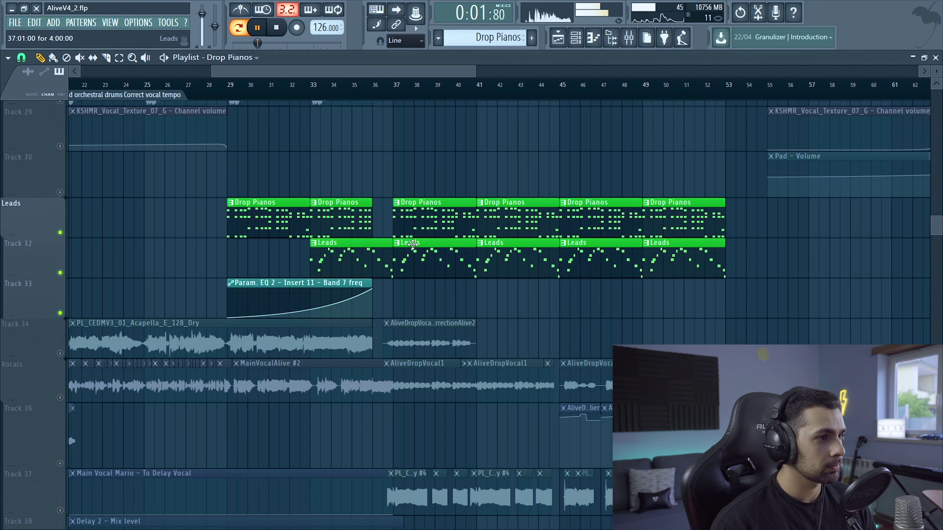
{"action": "key", "text": "space"}
{"action": "scroll", "coordinate": [445, 240], "scroll_direction": "up", "scroll_amount": 3}
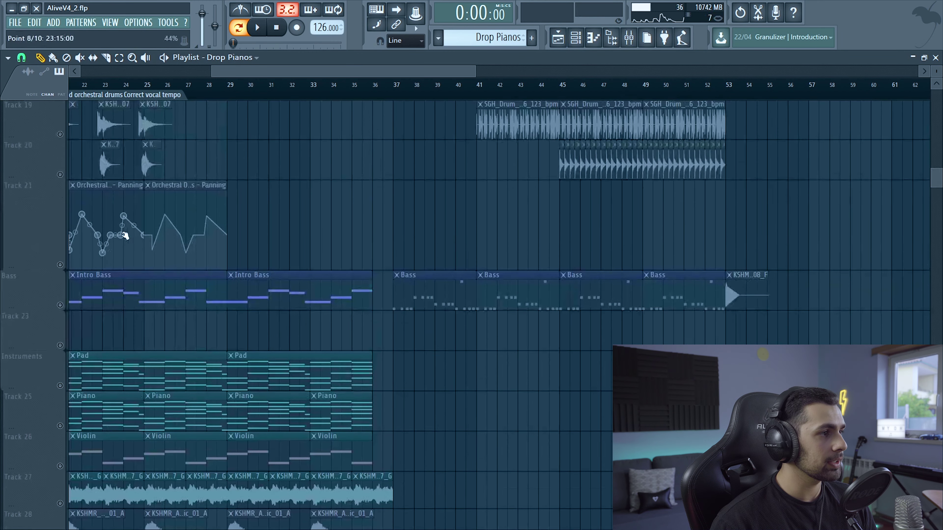
- Play the Drop Pianos clips on the Leads track from bar 40 of the playlist, then stop playback
{"action": "left_click_drag", "start_coordinate": [59, 305], "coordinate": [60, 134]}
{"action": "left_click", "coordinate": [457, 86]}
{"action": "key", "text": "space"}
{"action": "scroll", "coordinate": [427, 111], "scroll_direction": "down", "scroll_amount": 3}
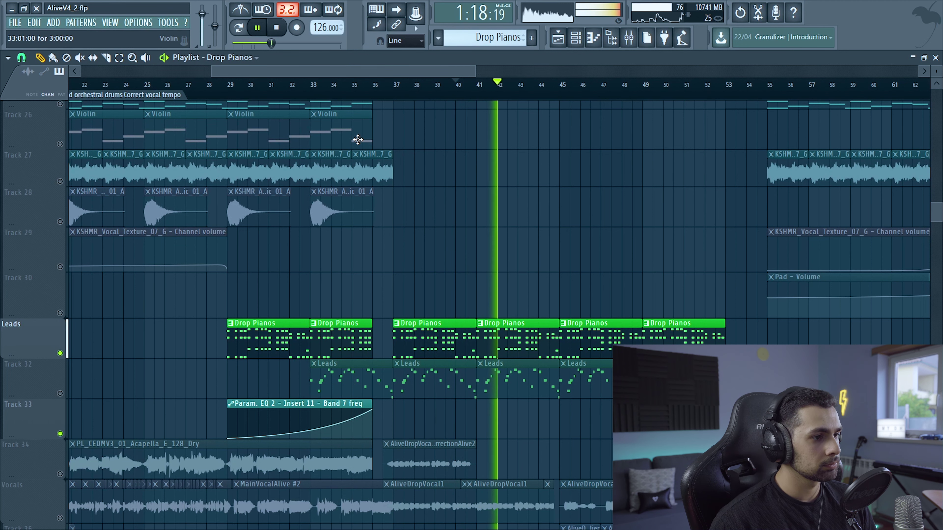
{"action": "key", "text": "space"}
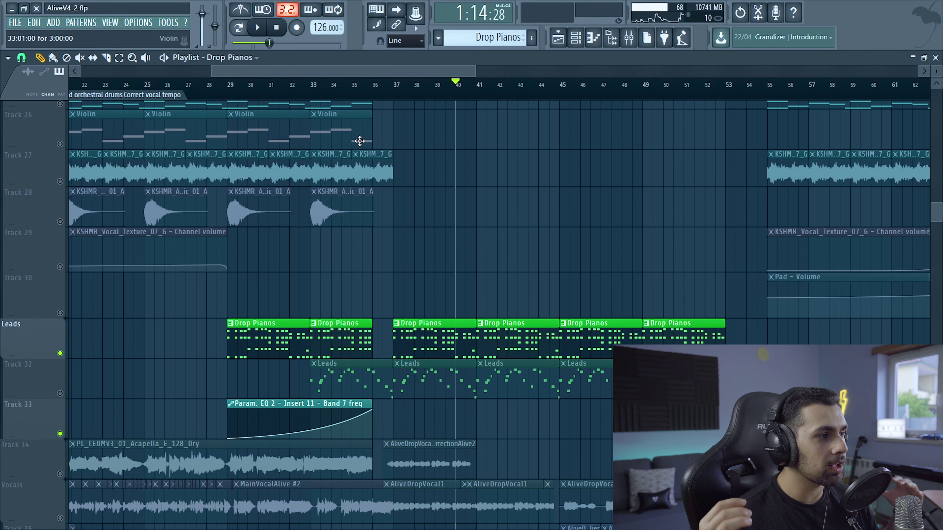
- Solo Track 32 with the Leads clips and start playing the Leads pattern in pattern mode
{"action": "right_click", "coordinate": [60, 393]}
{"action": "left_click", "coordinate": [449, 381]}
{"action": "left_click", "coordinate": [240, 28]}
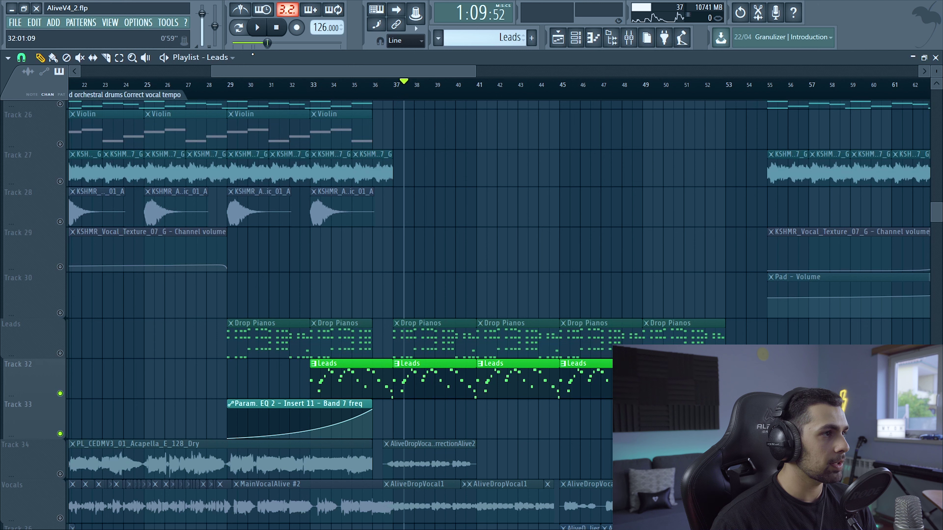
{"action": "key", "text": "space"}
- View the Lead 1 notes in the piano roll while the Leads pattern plays, then stop playback
{"action": "left_click", "coordinate": [575, 37]}
{"action": "left_click", "coordinate": [416, 301]}
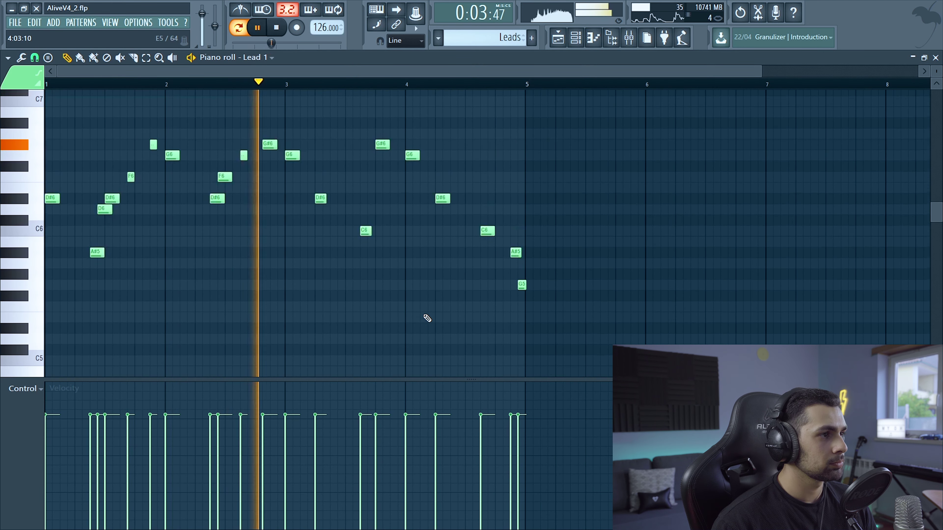
{"action": "scroll", "coordinate": [534, 250], "scroll_direction": "down", "scroll_amount": 1}
{"action": "scroll", "coordinate": [535, 248], "scroll_direction": "up", "scroll_amount": 2}
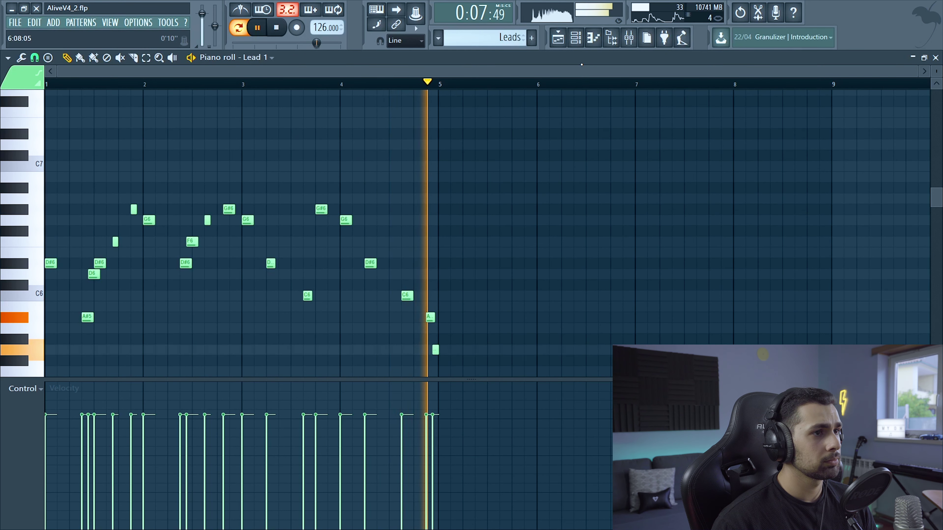
{"action": "key", "text": "space"}
- View the Layer channel's settings and the Lead 1 channel's Sylenth1 patch, closing both windows
{"action": "left_click", "coordinate": [575, 37]}
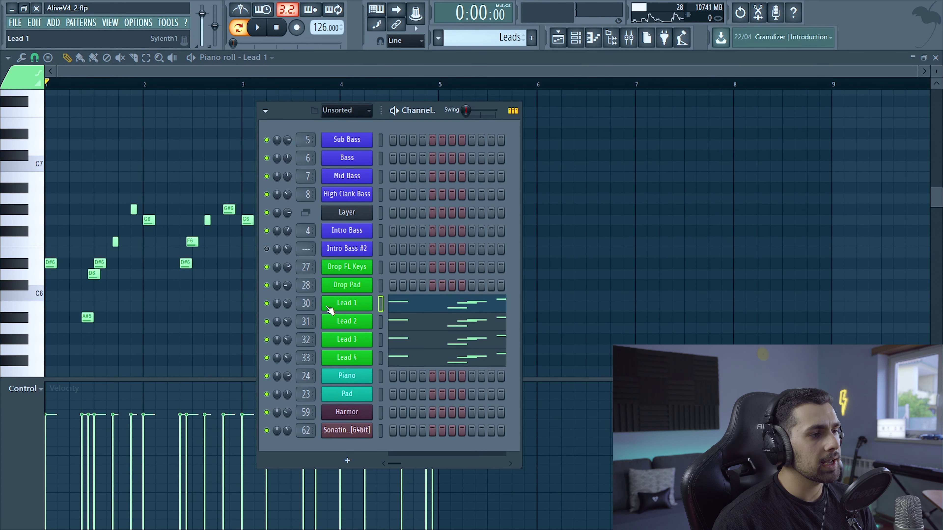
{"action": "left_click", "coordinate": [366, 217]}
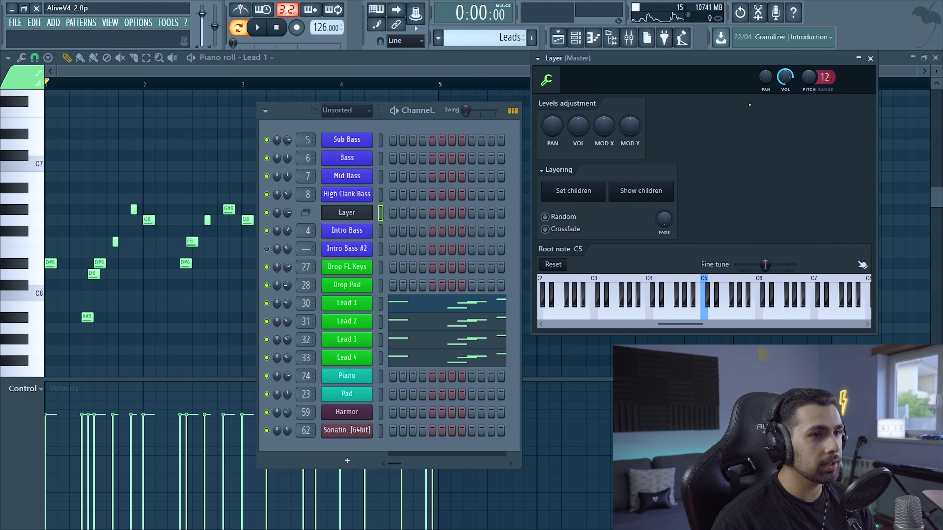
{"action": "left_click", "coordinate": [870, 60]}
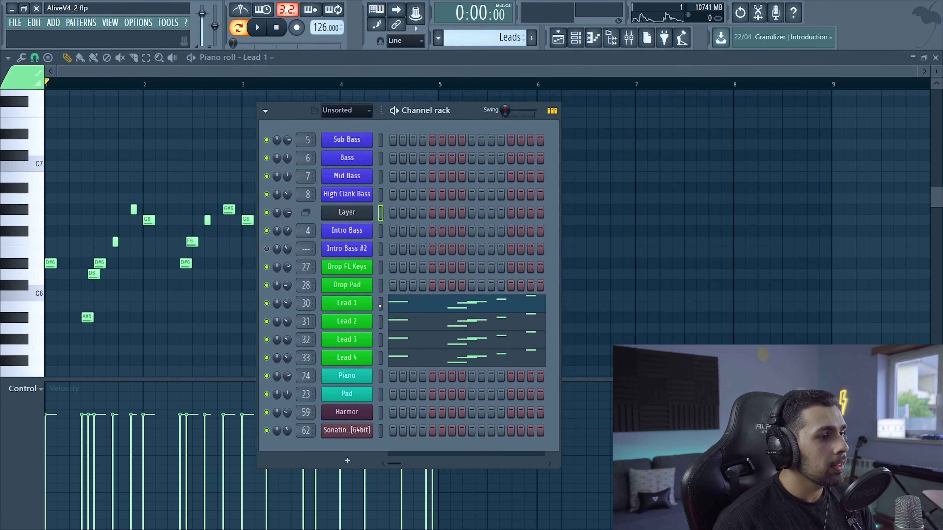
{"action": "left_click", "coordinate": [363, 308]}
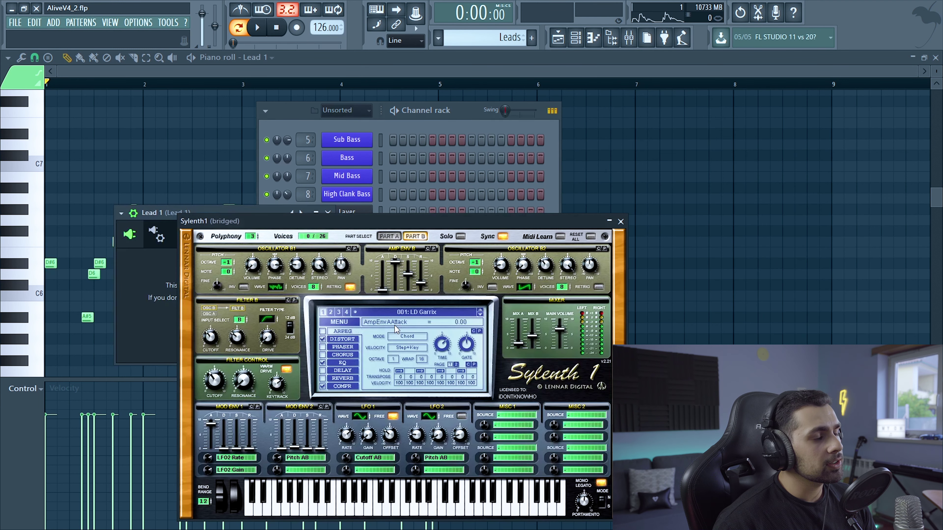
{"action": "left_click", "coordinate": [620, 221]}
{"action": "left_click", "coordinate": [328, 213]}
- Mute Lead 2, Lead 3 and Lead 4, play Lead 1 alone and review its Sylenth1 patch
{"action": "left_click_drag", "start_coordinate": [266, 322], "coordinate": [267, 358]}
{"action": "key", "text": "space"}
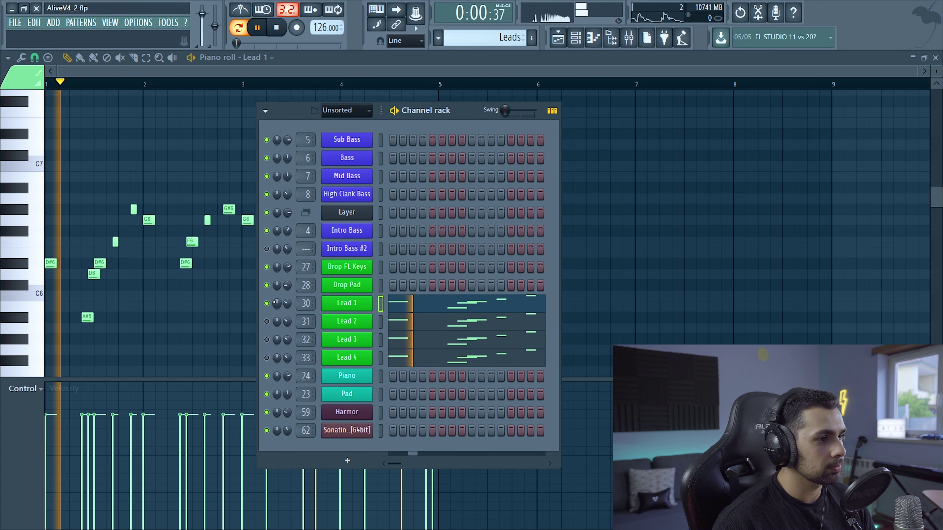
{"action": "key", "text": "space"}
{"action": "left_click", "coordinate": [349, 308]}
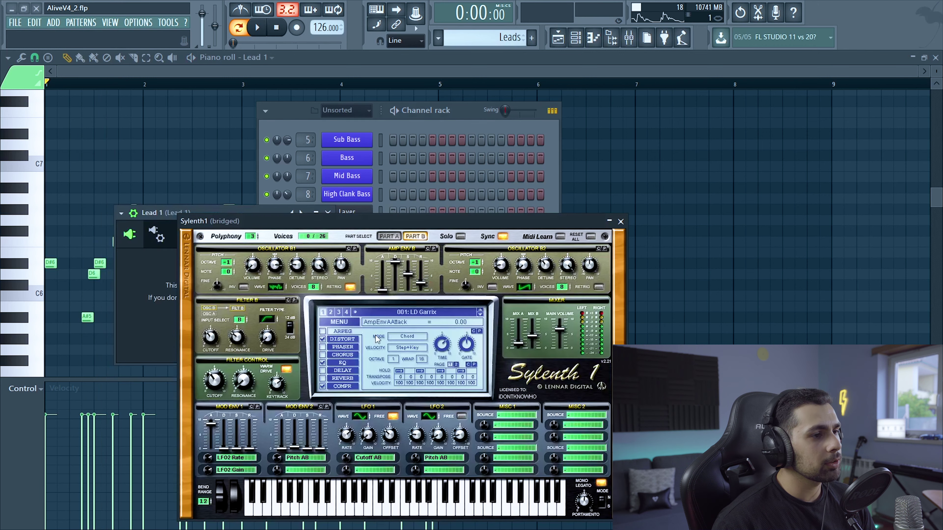
{"action": "left_click", "coordinate": [619, 222]}
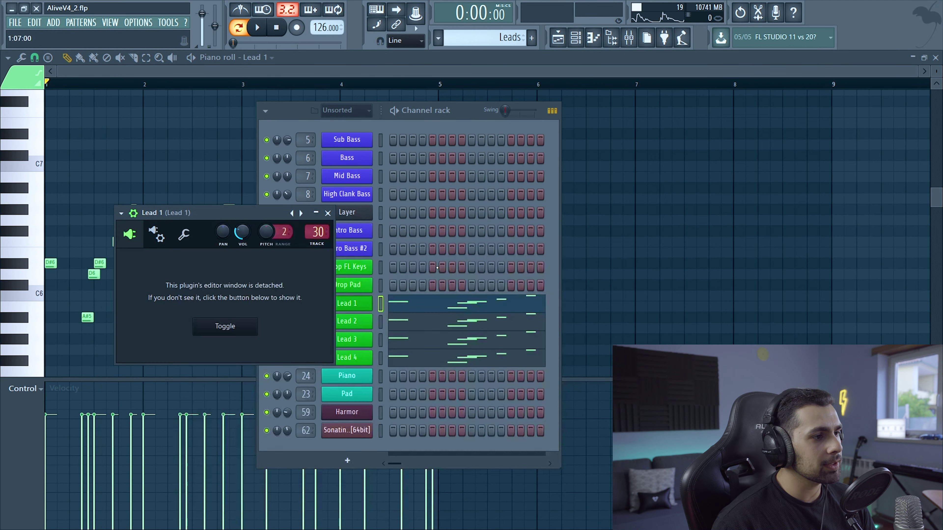
{"action": "left_click", "coordinate": [330, 213]}
- Switch the audible channel to Lead 2, play it alone and view its Sylenth1 patch
{"action": "left_click", "coordinate": [266, 321]}
{"action": "key", "text": "space"}
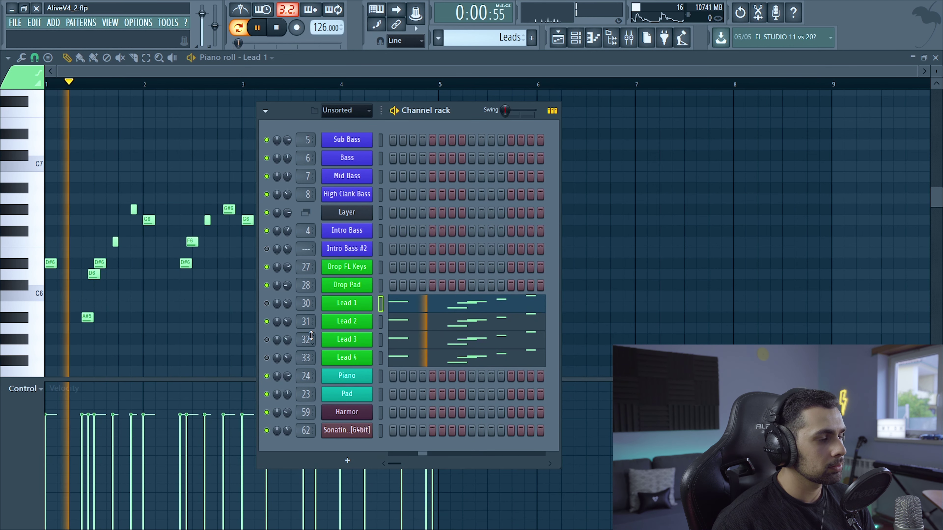
{"action": "key", "text": "space"}
{"action": "left_click", "coordinate": [337, 327]}
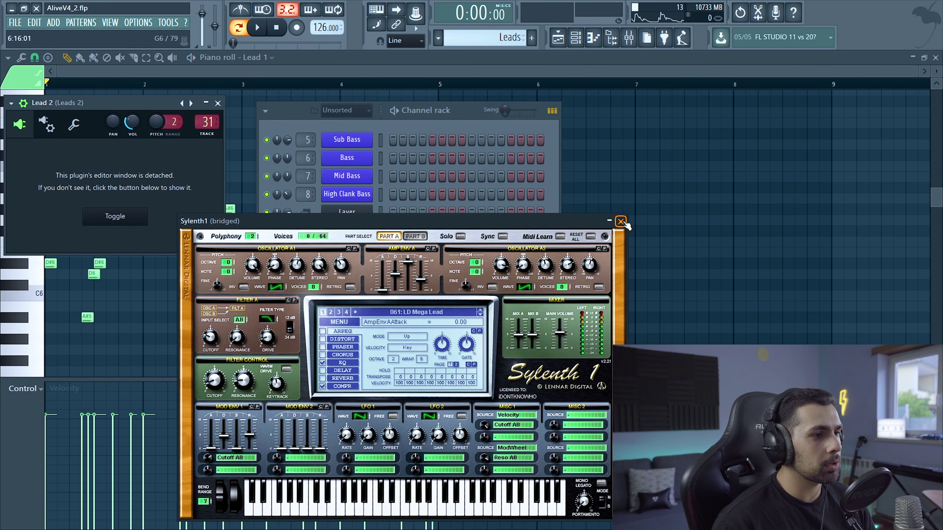
{"action": "left_click", "coordinate": [621, 223]}
- Mute Lead 2, unmute Lead 3, play it alone and view its Sylenth1 patch
{"action": "left_click", "coordinate": [266, 321]}
{"action": "left_click", "coordinate": [266, 340]}
{"action": "key", "text": "space"}
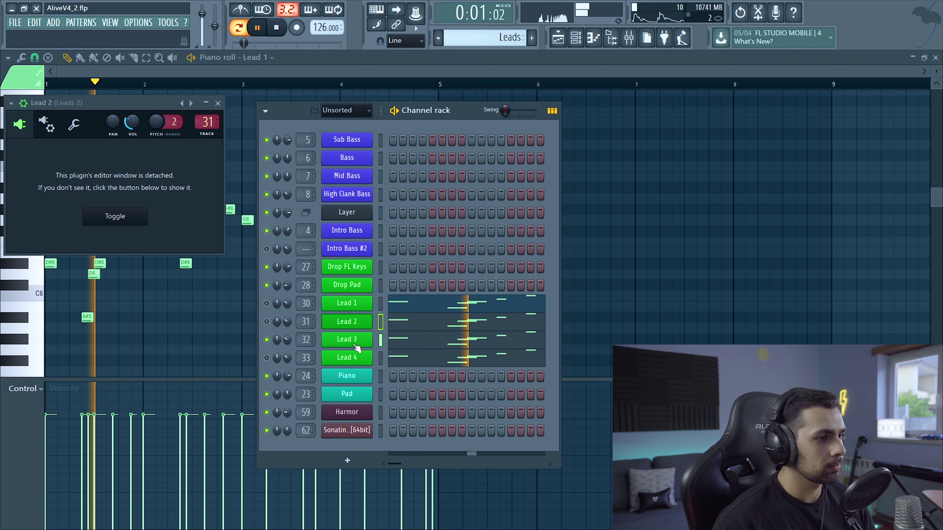
{"action": "key", "text": "space"}
{"action": "left_click", "coordinate": [354, 348]}
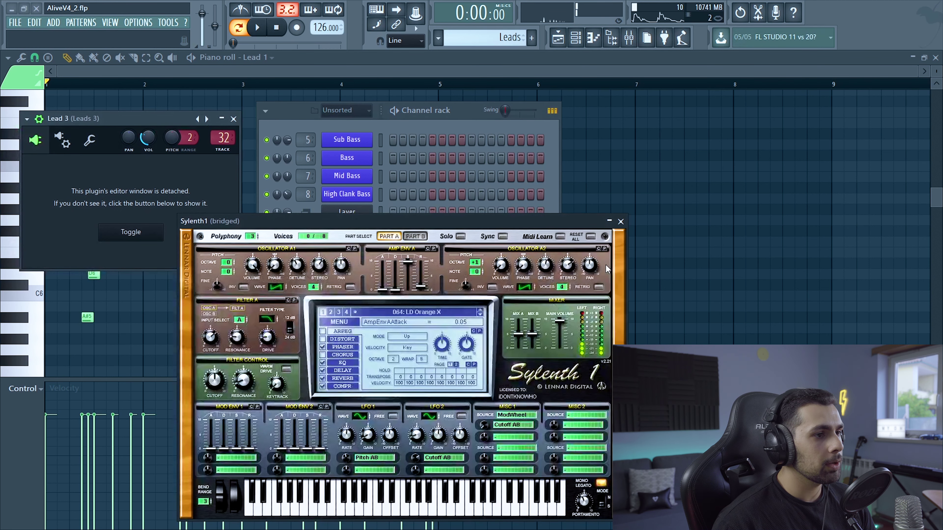
{"action": "left_click", "coordinate": [621, 222]}
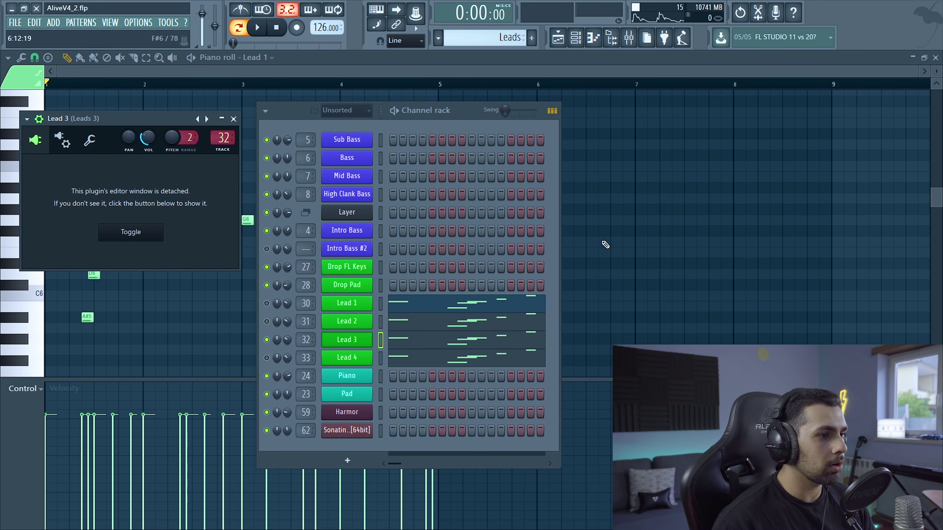
- Listen to Lead 4 on its own and view its Harmor synth settings
{"action": "left_click", "coordinate": [266, 358]}
{"action": "key", "text": "space"}
{"action": "key", "text": "space"}
{"action": "left_click", "coordinate": [331, 356]}
{"action": "left_click_drag", "start_coordinate": [407, 86], "coordinate": [503, 120]}
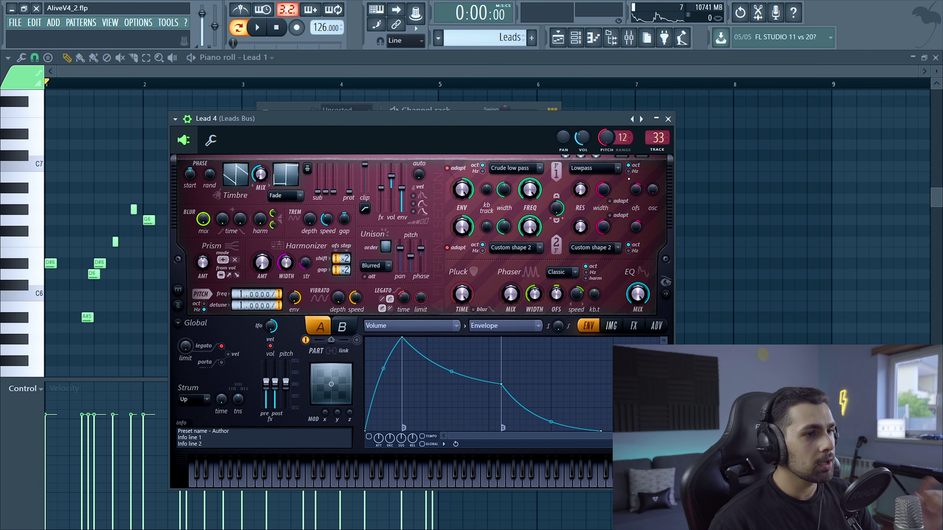
{"action": "left_click", "coordinate": [668, 120]}
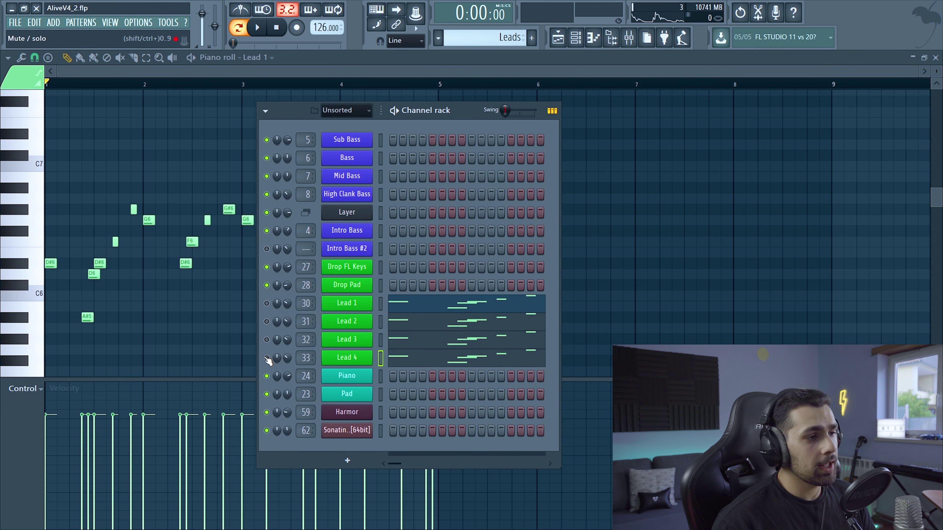
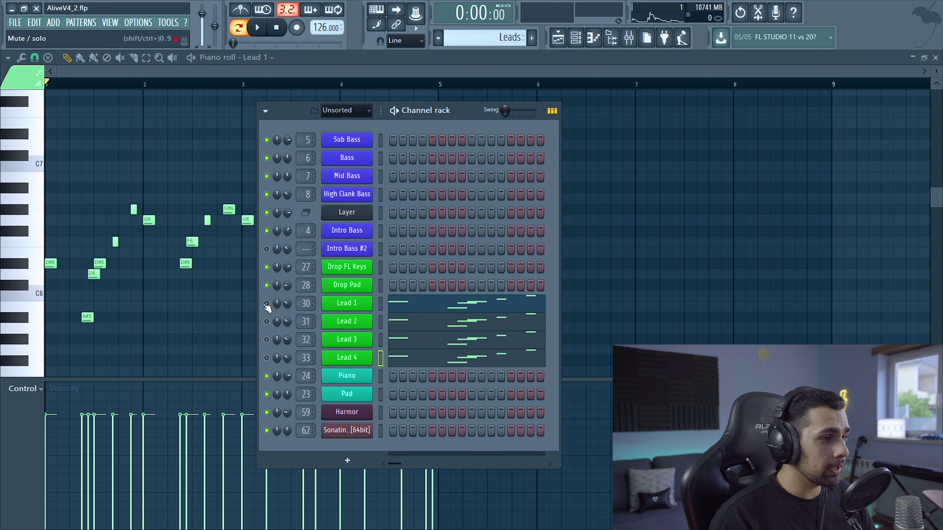
- Unmute all four lead channels and play them together with the mixer in view
{"action": "left_click", "coordinate": [267, 339]}
{"action": "left_click", "coordinate": [267, 358]}
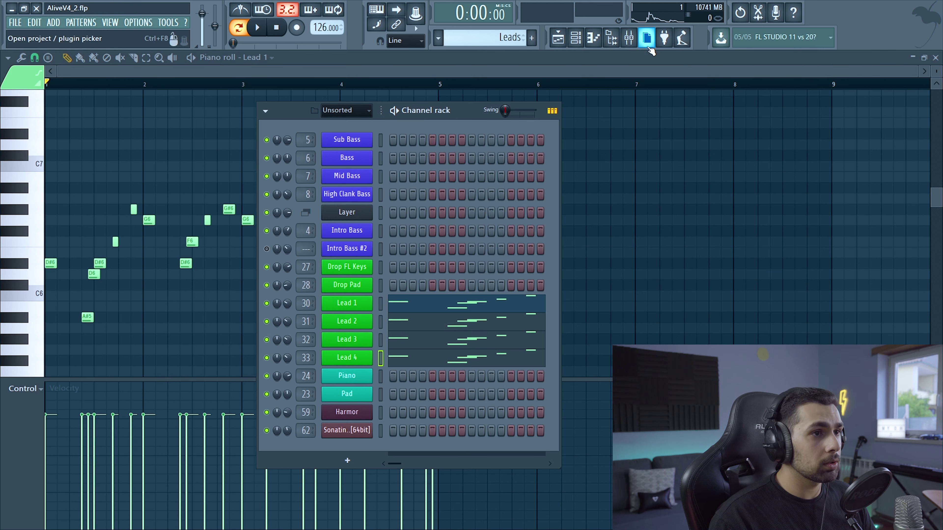
{"action": "left_click", "coordinate": [629, 37]}
{"action": "key", "text": "space"}
{"action": "key", "text": "space"}
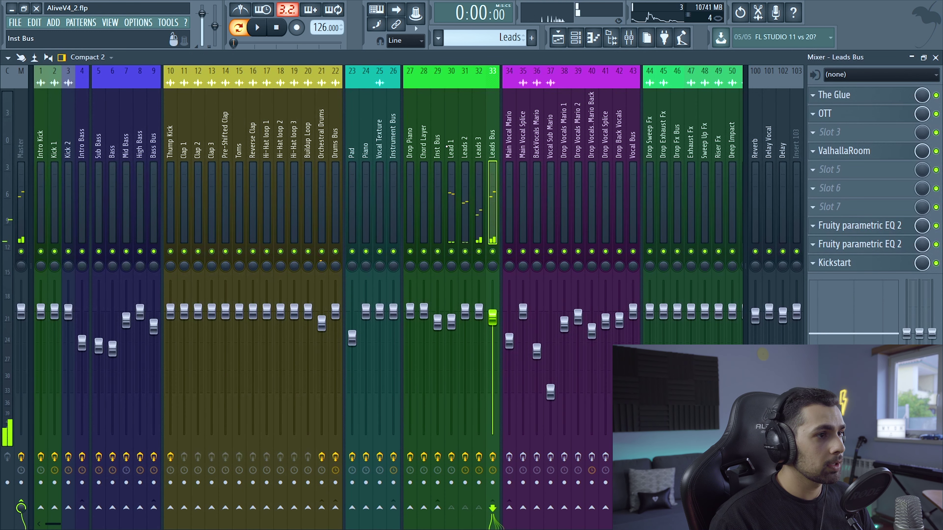
- Solo the Lead 1 mixer track and view the first Fruity parametric EQ 2 in its effect chain
{"action": "left_click", "coordinate": [451, 141]}
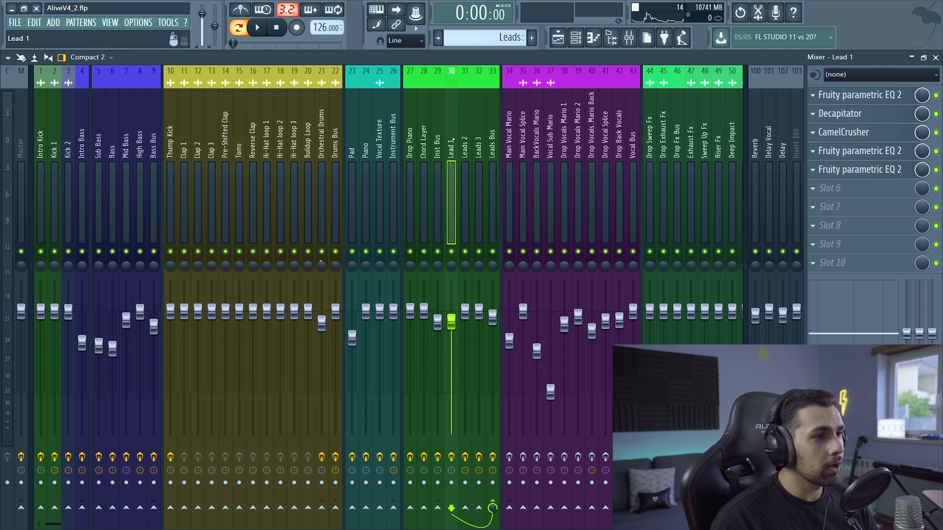
{"action": "right_click", "coordinate": [451, 252]}
{"action": "left_click", "coordinate": [850, 95]}
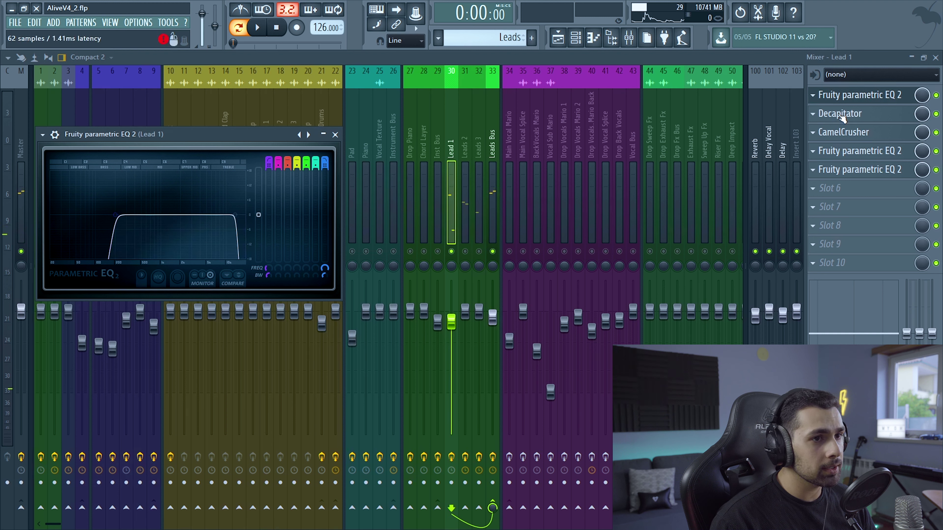
{"action": "left_click", "coordinate": [335, 134]}
- Bypass all of Lead 1's effects and listen to the dry sound
{"action": "left_click", "coordinate": [935, 114]}
{"action": "left_click", "coordinate": [935, 132]}
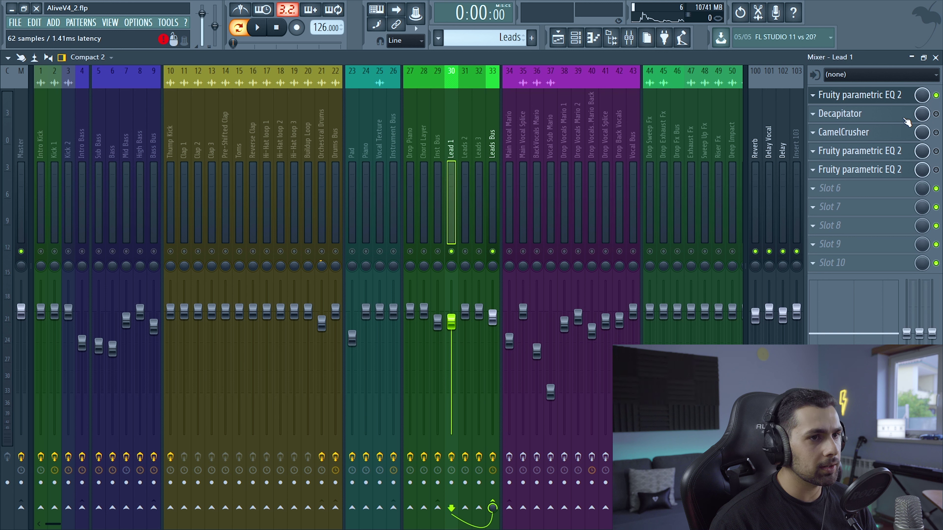
{"action": "key", "text": "space"}
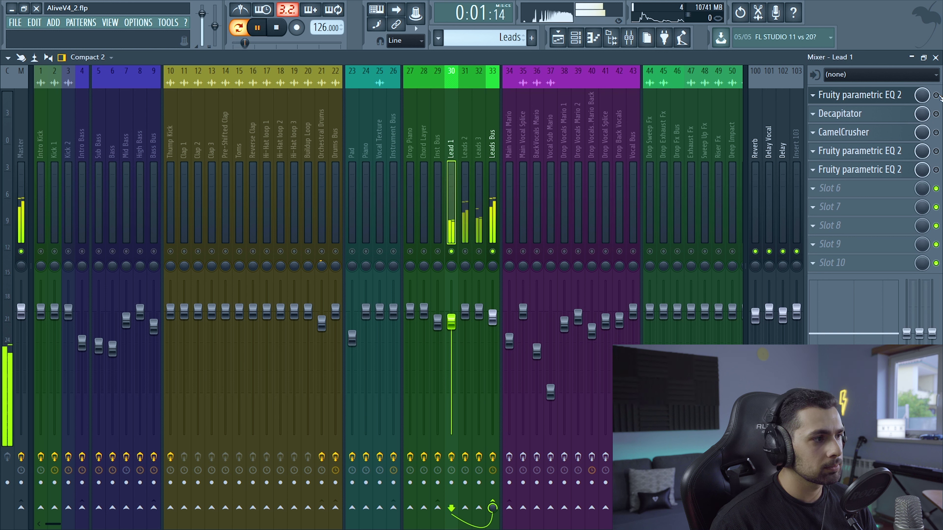
{"action": "key", "text": "space"}
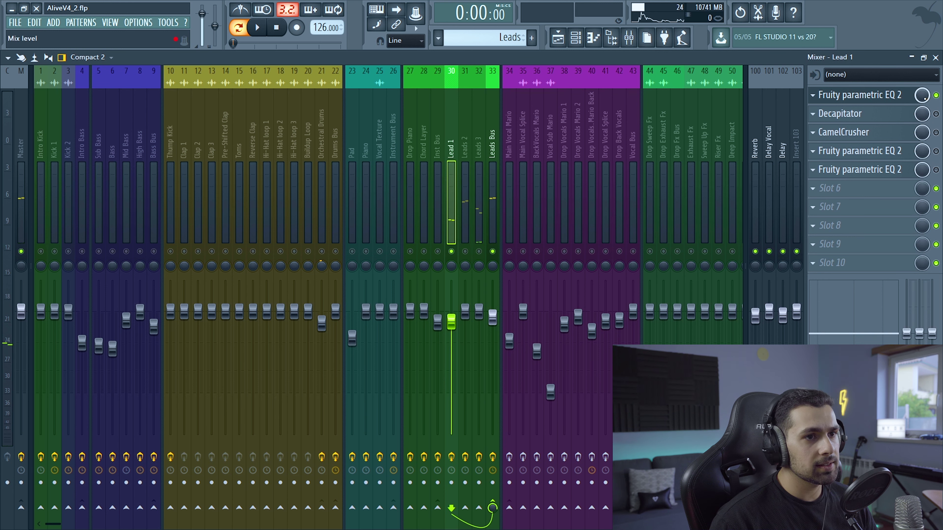
- Enable Lead 1's first Fruity parametric EQ 2 and listen while viewing its curve
{"action": "left_click", "coordinate": [890, 97]}
{"action": "key", "text": "space"}
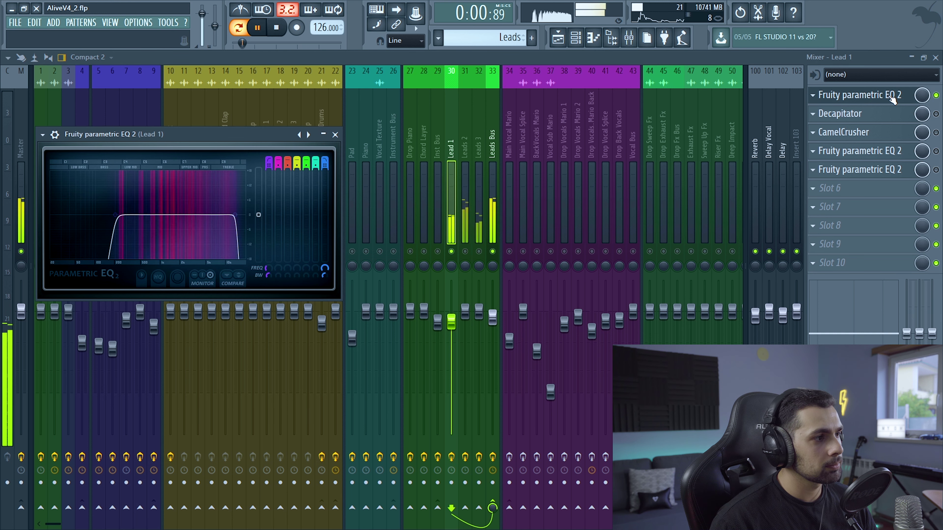
{"action": "key", "text": "space"}
{"action": "key", "text": "Escape"}
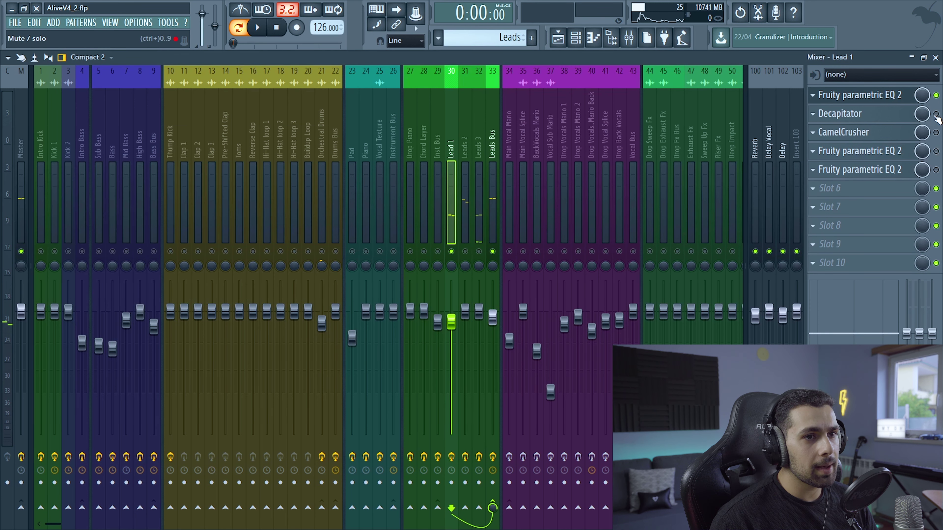
- Enable Decapitator on Lead 1, view its settings and compare the lead with and without it
{"action": "left_click", "coordinate": [891, 114]}
{"action": "key", "text": "space"}
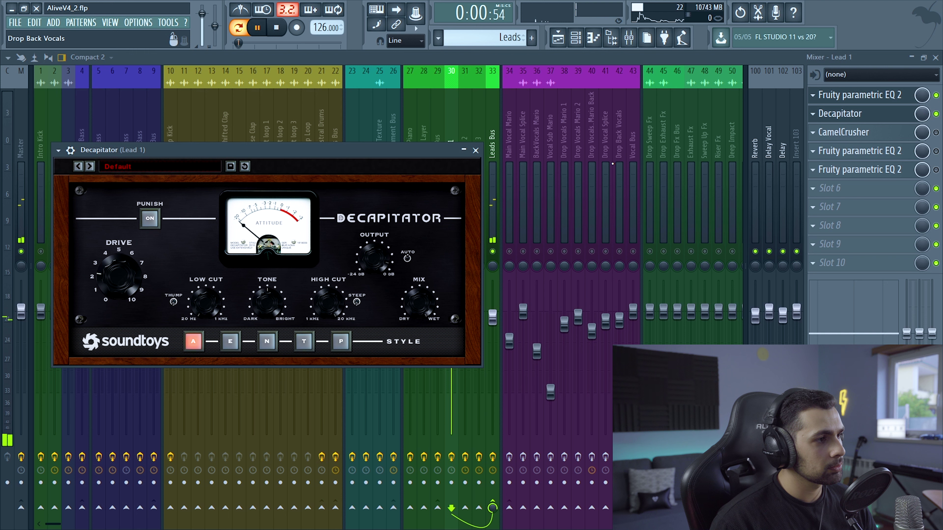
{"action": "left_click", "coordinate": [890, 114]}
{"action": "left_click", "coordinate": [936, 114]}
{"action": "left_click", "coordinate": [937, 113]}
{"action": "key", "text": "space"}
- View CamelCrusher on Lead 1 and compare the lead with the effect on and off
{"action": "left_click", "coordinate": [898, 133]}
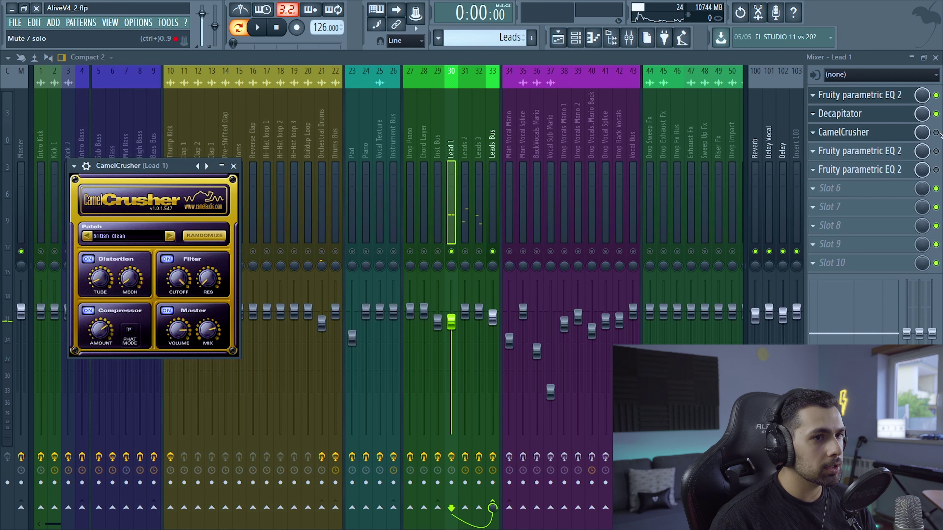
{"action": "key", "text": "space"}
{"action": "left_click", "coordinate": [936, 132]}
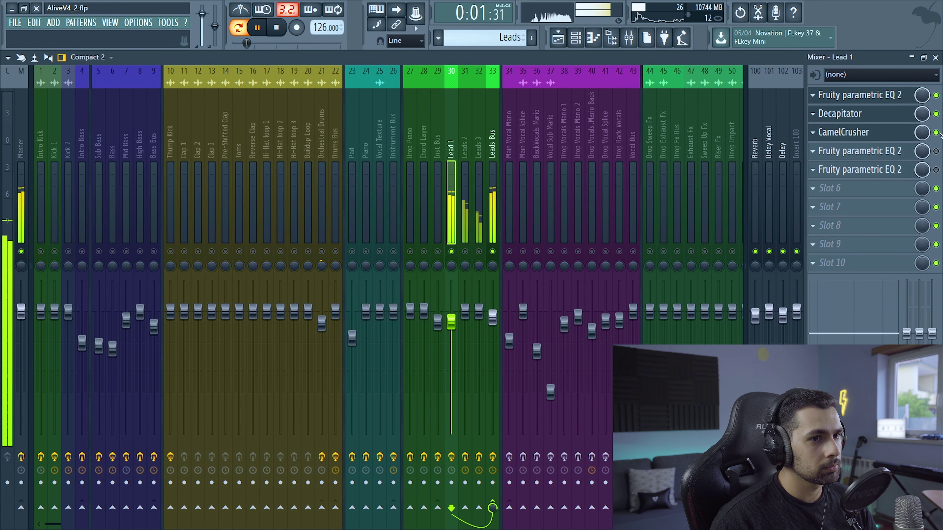
{"action": "key", "text": "space"}
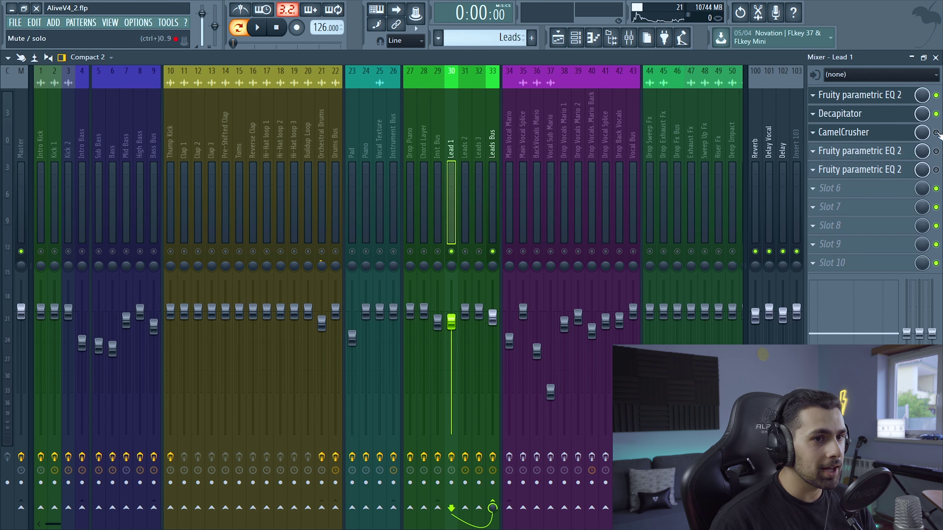
{"action": "key", "text": "space"}
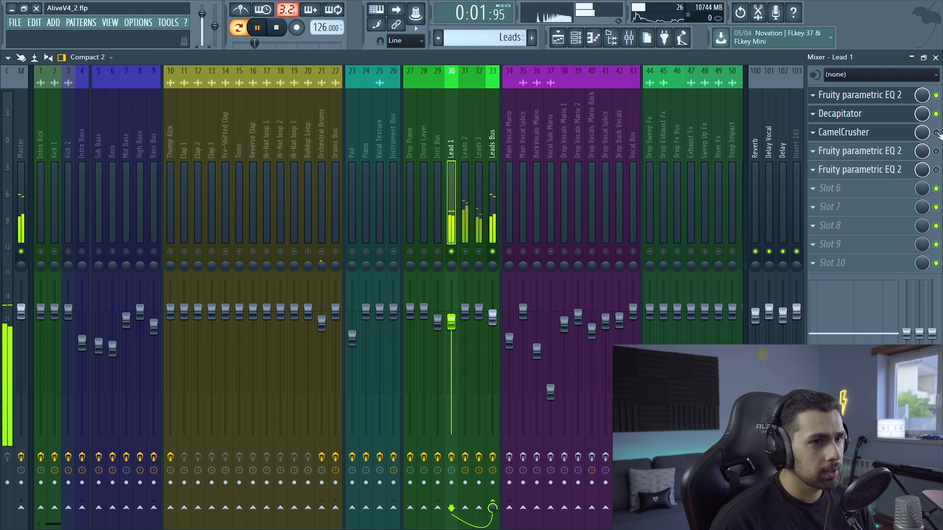
{"action": "key", "text": "space"}
- Listen to Lead 1 with CamelCrusher enabled, review its settings and close the open plugin windows
{"action": "key", "text": "space"}
{"action": "left_click", "coordinate": [892, 150]}
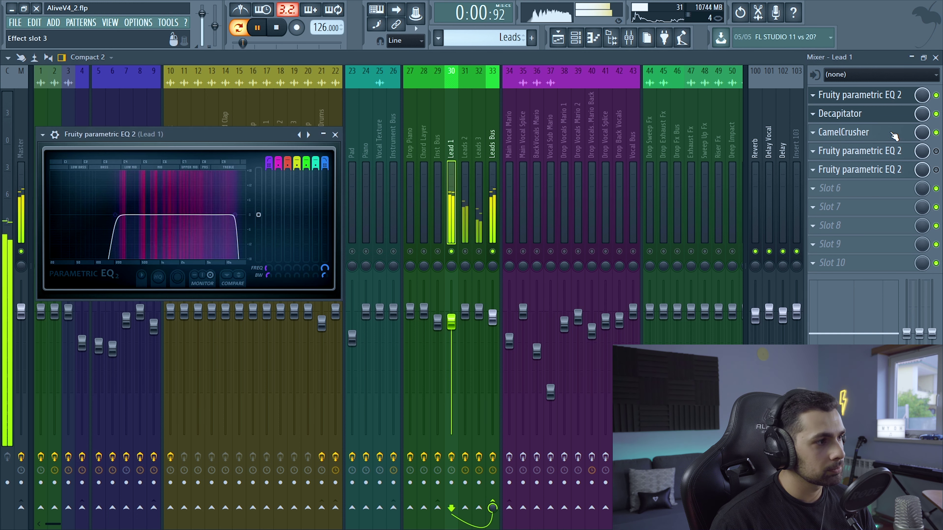
{"action": "left_click", "coordinate": [894, 133]}
{"action": "key", "text": "space"}
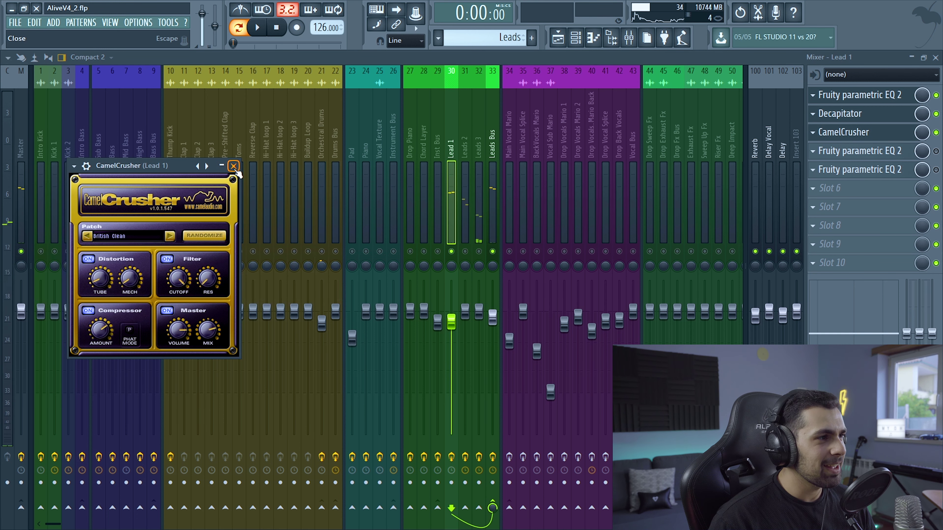
{"action": "left_click", "coordinate": [234, 166]}
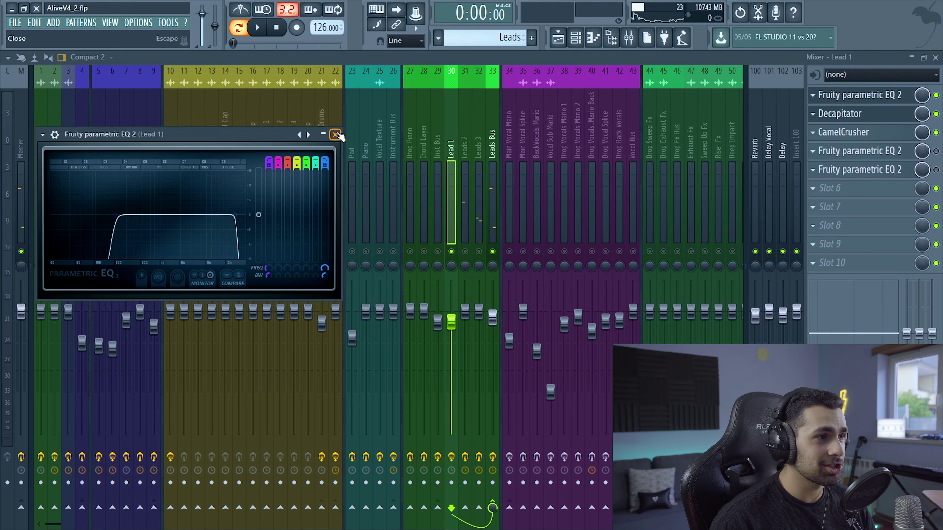
{"action": "left_click", "coordinate": [336, 135]}
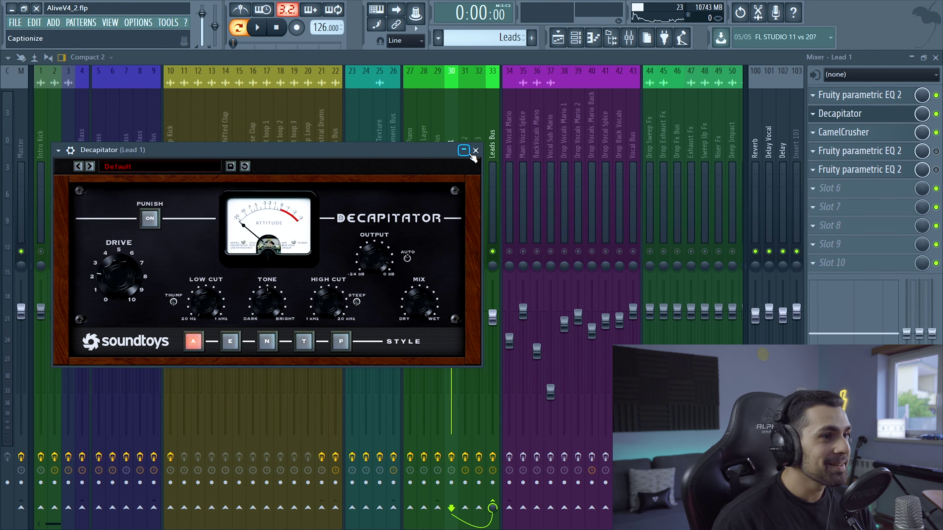
{"action": "left_click", "coordinate": [474, 152]}
- Enable Lead 1's last two Fruity parametric EQ 2 effects and view their curves
{"action": "left_click", "coordinate": [905, 157]}
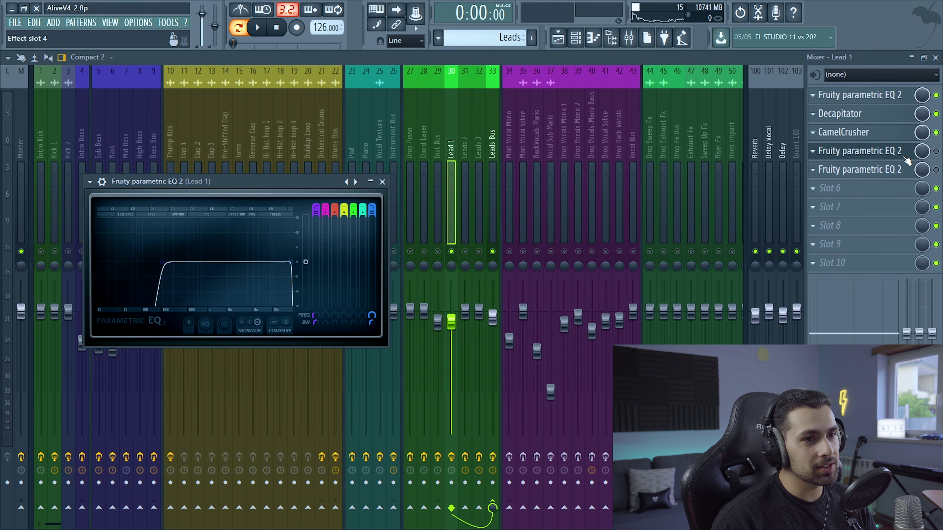
{"action": "left_click", "coordinate": [892, 175]}
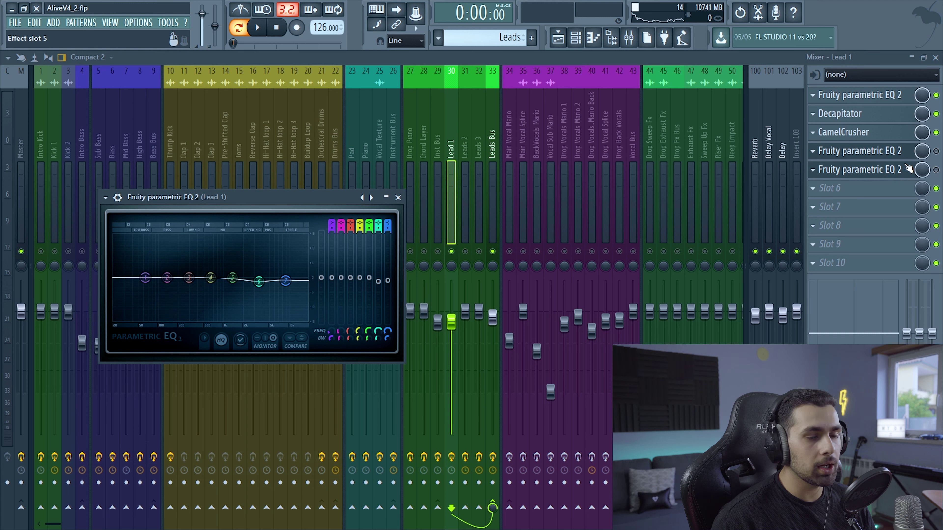
{"action": "left_click", "coordinate": [935, 151]}
{"action": "left_click", "coordinate": [904, 178]}
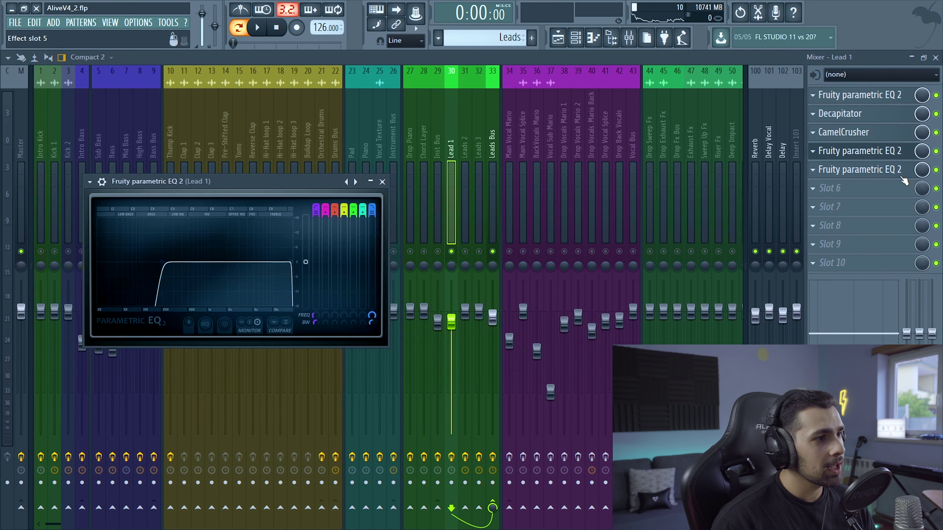
{"action": "left_click", "coordinate": [895, 170]}
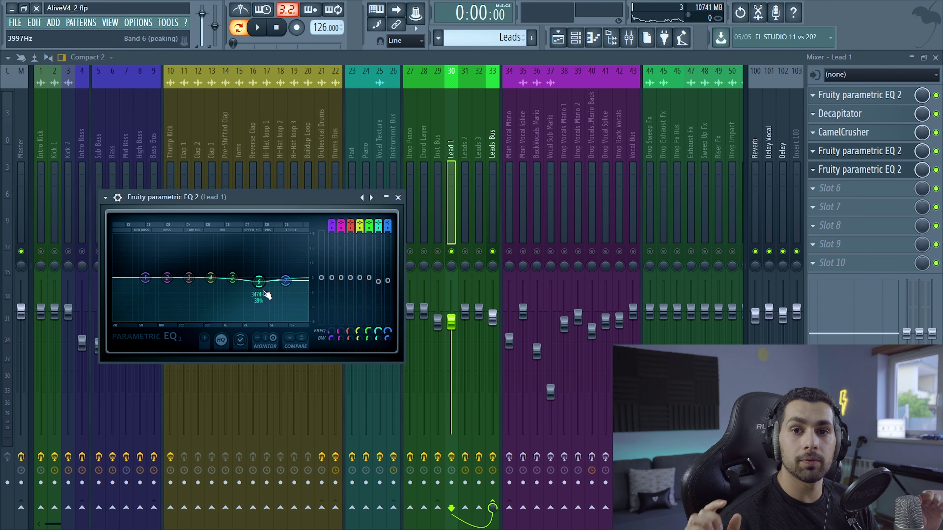
{"action": "left_click", "coordinate": [398, 197]}
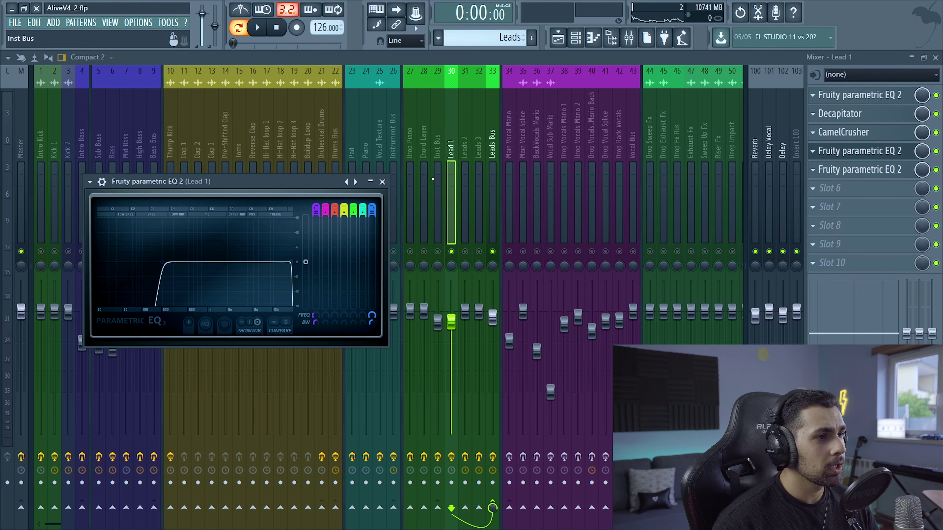
- Solo the Leads 2 mixer track, play it and view its Fruity parametric EQ 2
{"action": "left_click", "coordinate": [464, 149]}
{"action": "right_click", "coordinate": [465, 252]}
{"action": "key", "text": "space"}
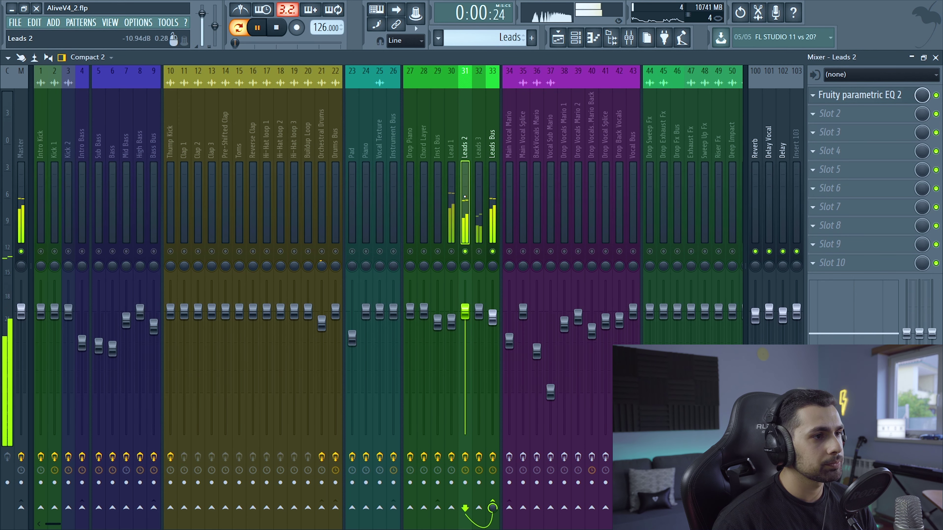
{"action": "key", "text": "space"}
{"action": "left_click", "coordinate": [843, 96]}
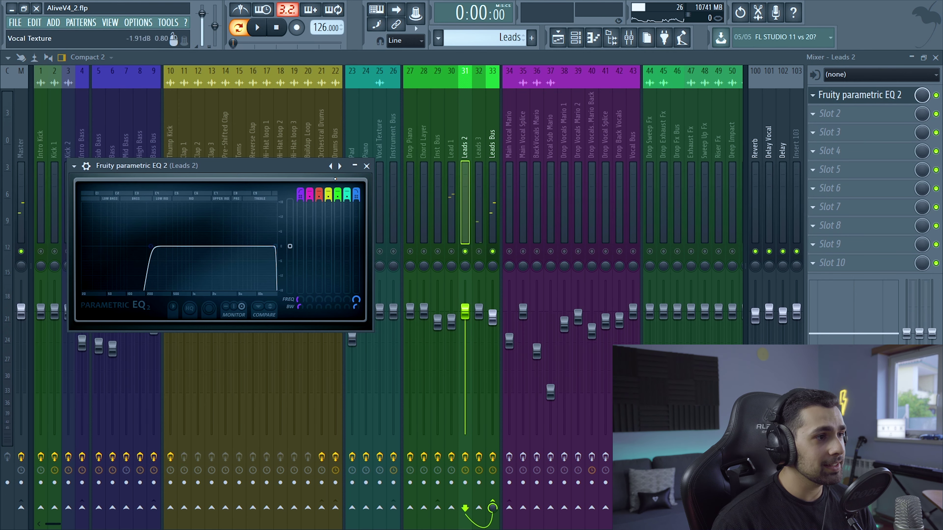
{"action": "left_click", "coordinate": [367, 166]}
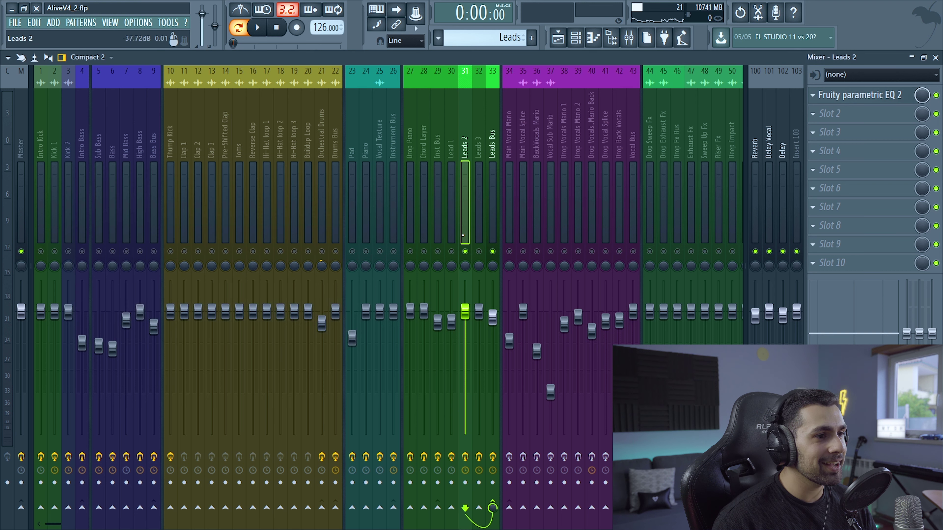
- Solo the Leads 3 mixer track and compare its sound with Fruity Stereo Shaper off and on
{"action": "left_click", "coordinate": [481, 254]}
{"action": "left_click", "coordinate": [850, 98]}
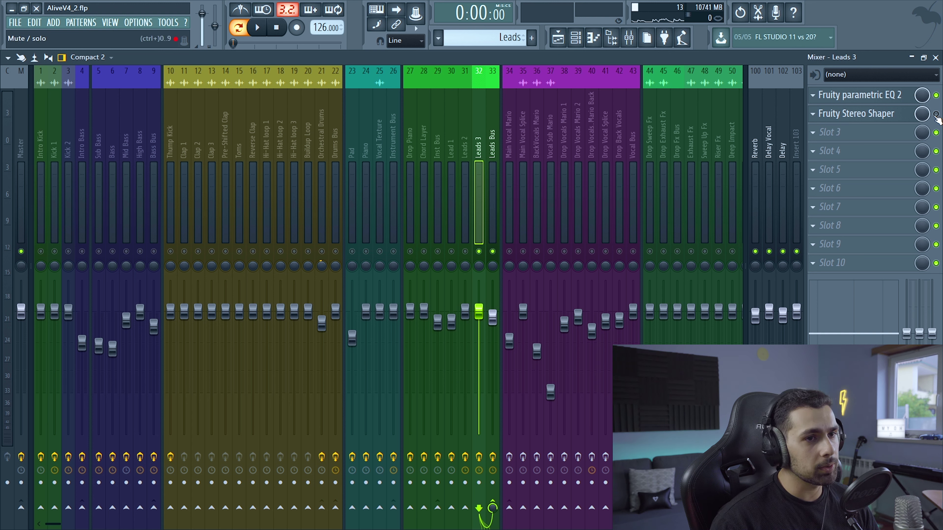
{"action": "key", "text": "space"}
{"action": "key", "text": "space"}
{"action": "key", "text": "space"}
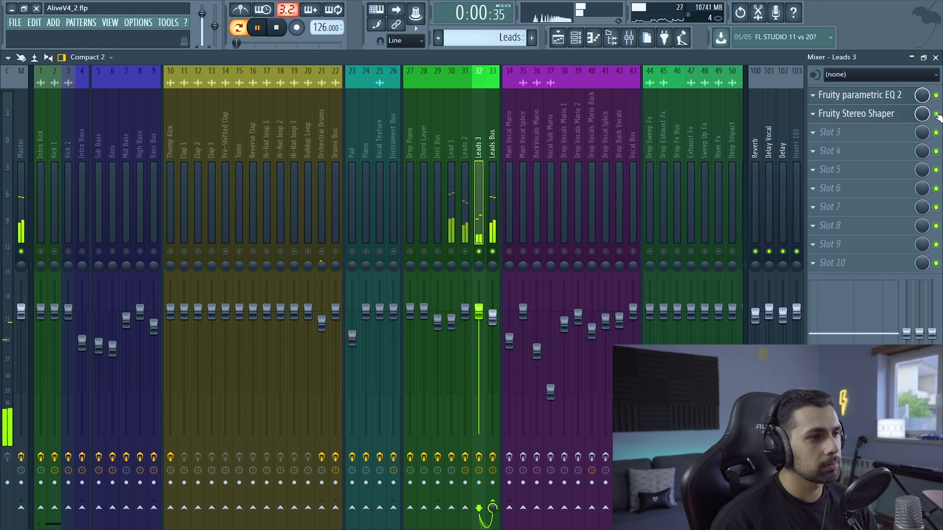
{"action": "key", "text": "space"}
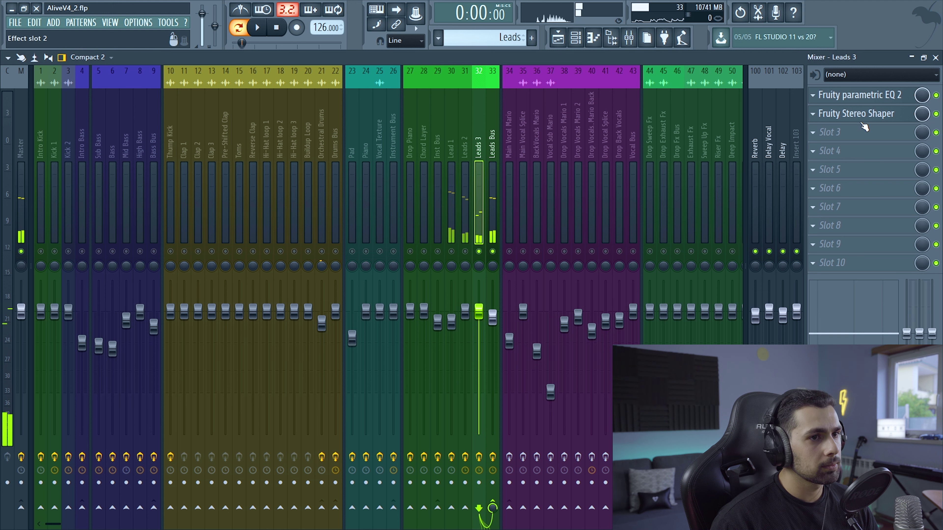
- Try a right-side delay of about 54 ms in Leads 3's Fruity Stereo Shaper during playback, then undo it
{"action": "left_click", "coordinate": [842, 115]}
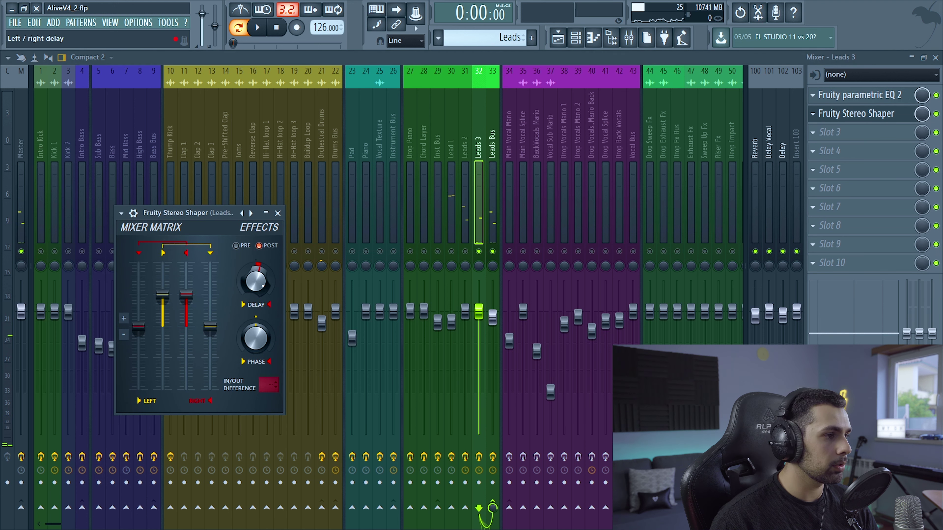
{"action": "key", "text": "space"}
{"action": "left_click_drag", "start_coordinate": [260, 286], "coordinate": [256, 256]}
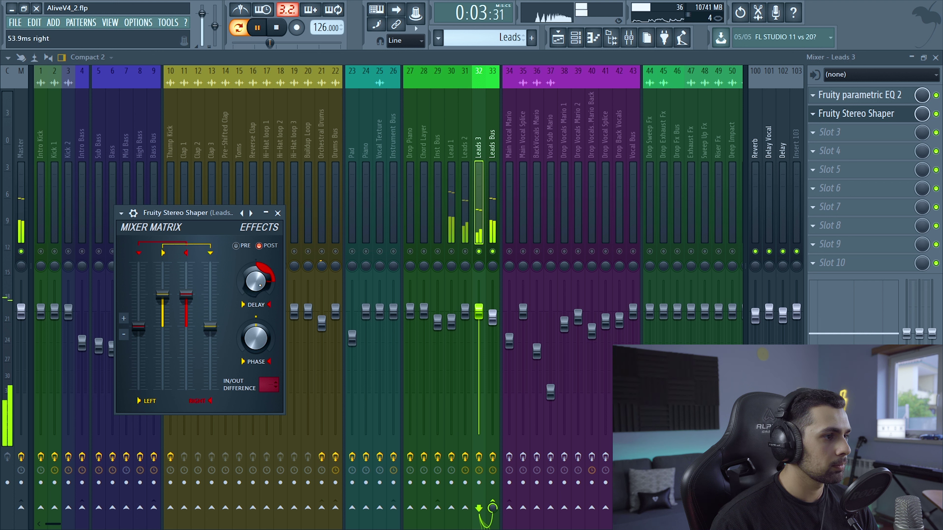
{"action": "key", "text": "space"}
{"action": "key", "text": "ctrl+z"}
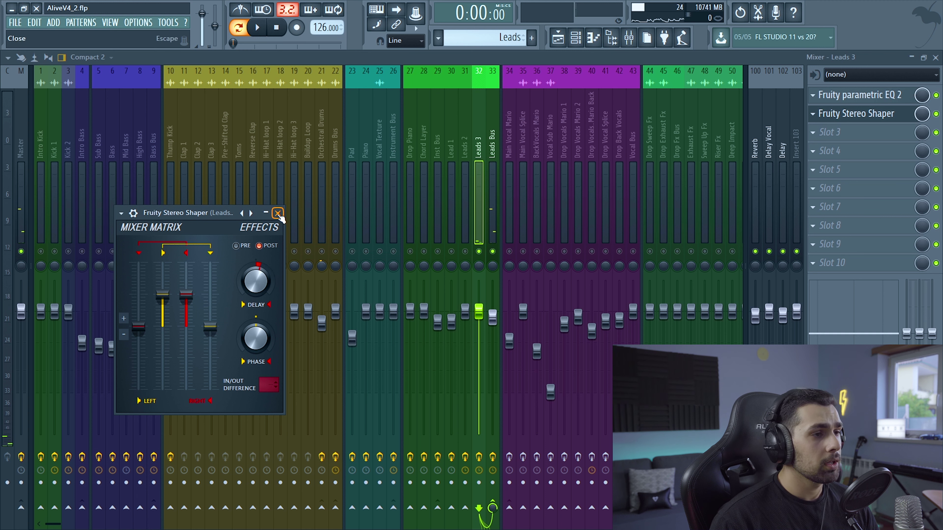
{"action": "left_click", "coordinate": [278, 213]}
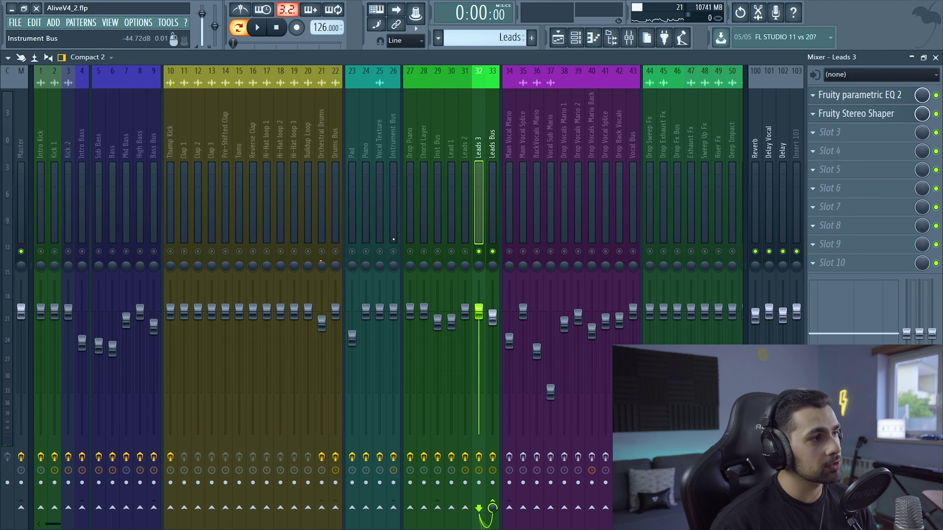
- Select the Leads Bus and make Lead 1, Leads 2, Leads 3 and the bus audible together
{"action": "left_click", "coordinate": [492, 249]}
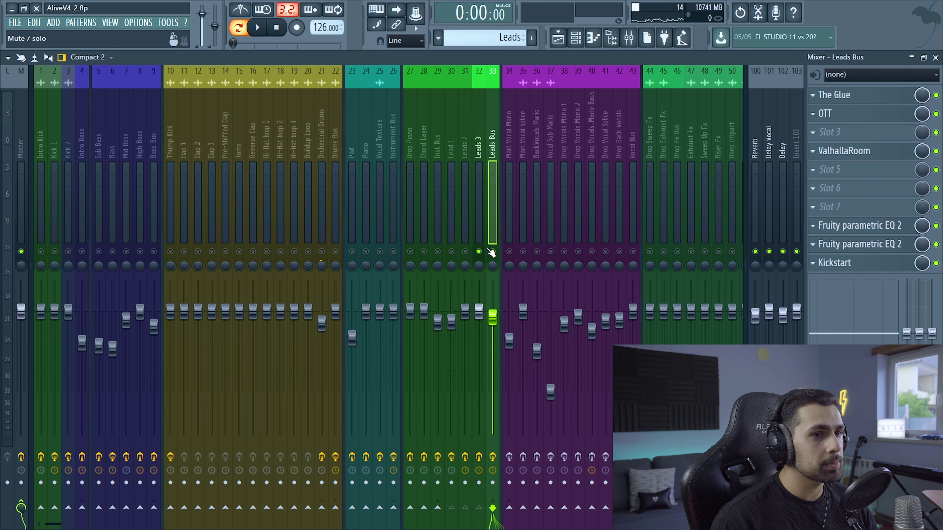
{"action": "left_click", "coordinate": [451, 251]}
{"action": "left_click", "coordinate": [465, 251]}
{"action": "left_click", "coordinate": [478, 251]}
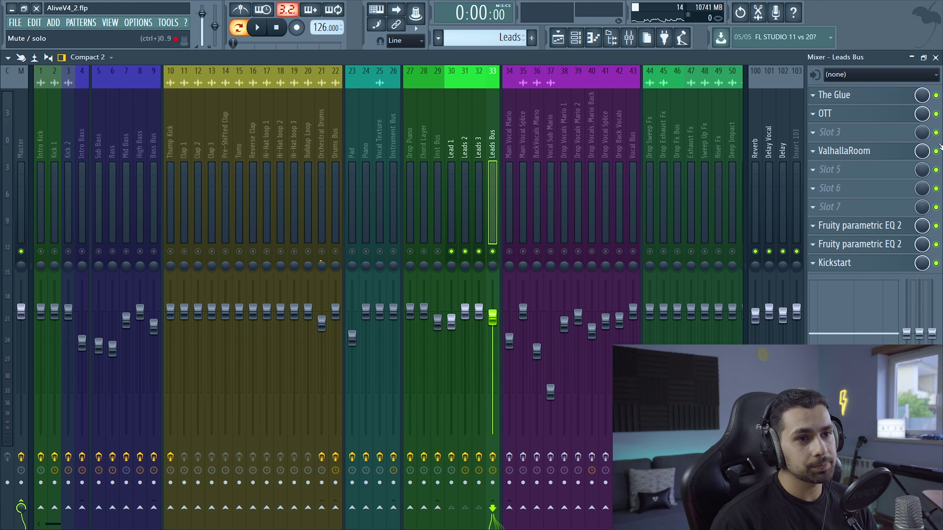
- Leave only The Glue enabled on the Leads Bus, view its settings and compare playback with it off and on
{"action": "left_click", "coordinate": [937, 96], "text": "ctrl"}
{"action": "left_click", "coordinate": [892, 99]}
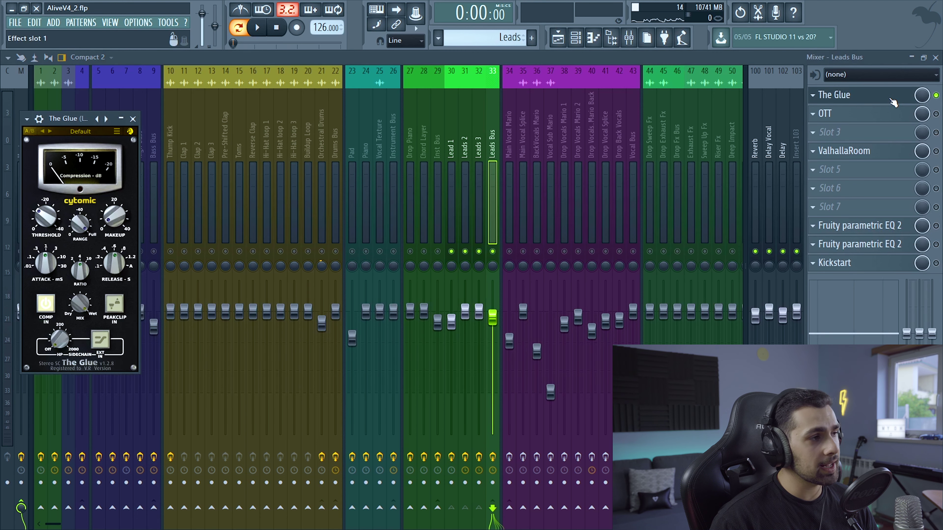
{"action": "key", "text": "space"}
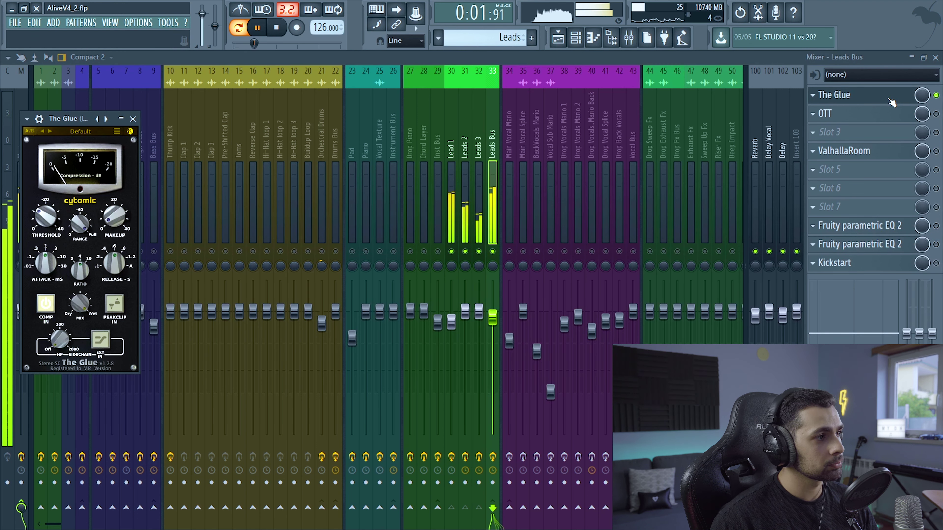
{"action": "left_click", "coordinate": [936, 96]}
{"action": "left_click", "coordinate": [936, 96]}
{"action": "key", "text": "space"}
{"action": "left_click", "coordinate": [872, 99]}
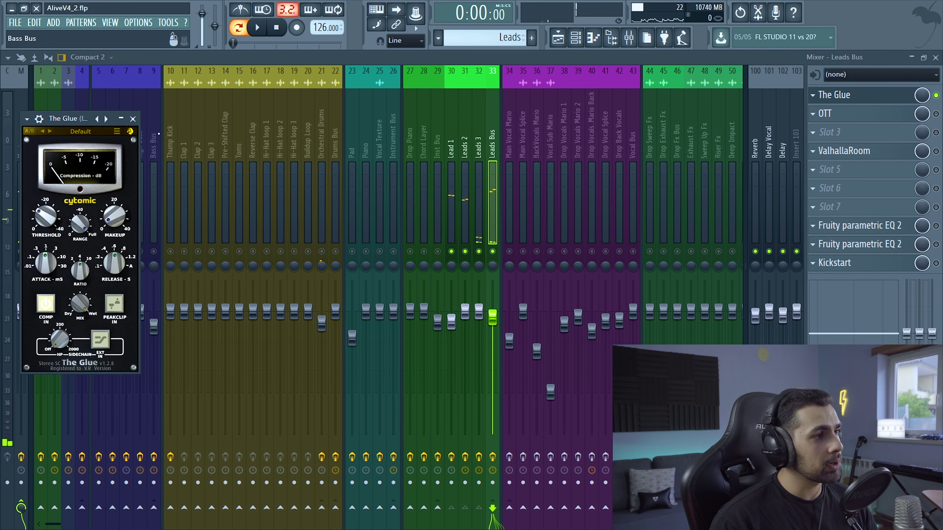
{"action": "left_click", "coordinate": [132, 119]}
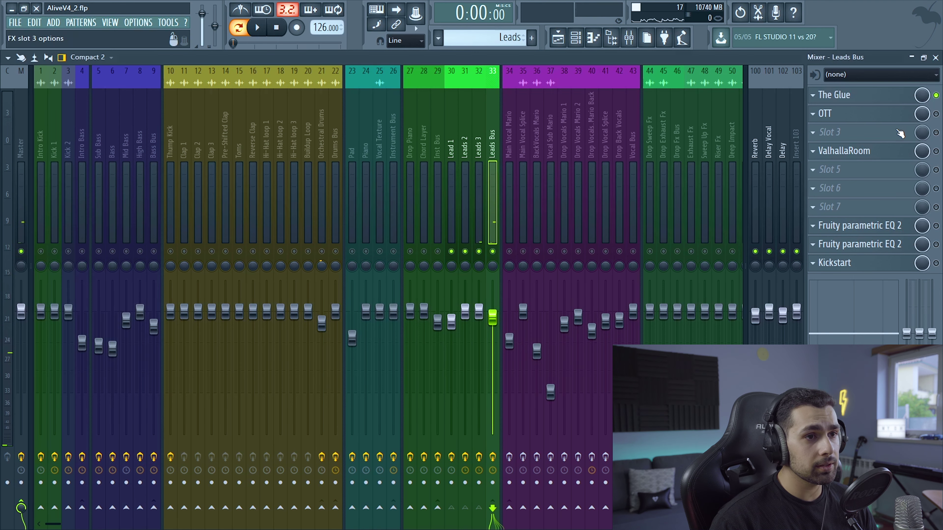
- Enable OTT on the Leads Bus, view its settings and listen to the leads with it on
{"action": "left_click", "coordinate": [898, 115]}
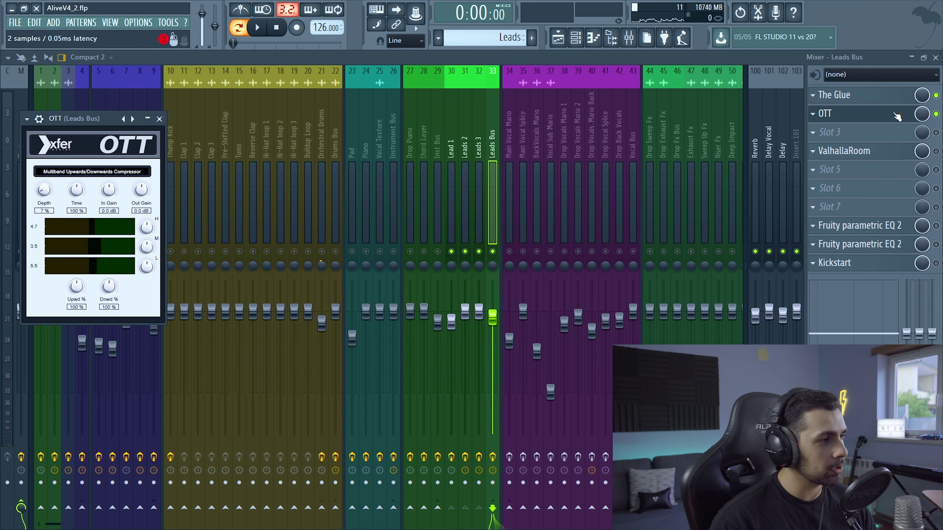
{"action": "key", "text": "space"}
{"action": "key", "text": "space"}
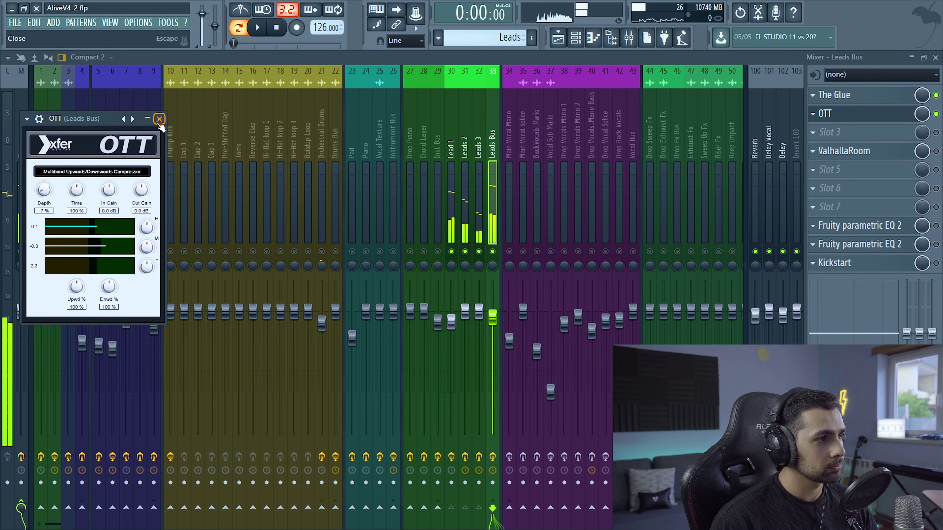
{"action": "left_click", "coordinate": [159, 118]}
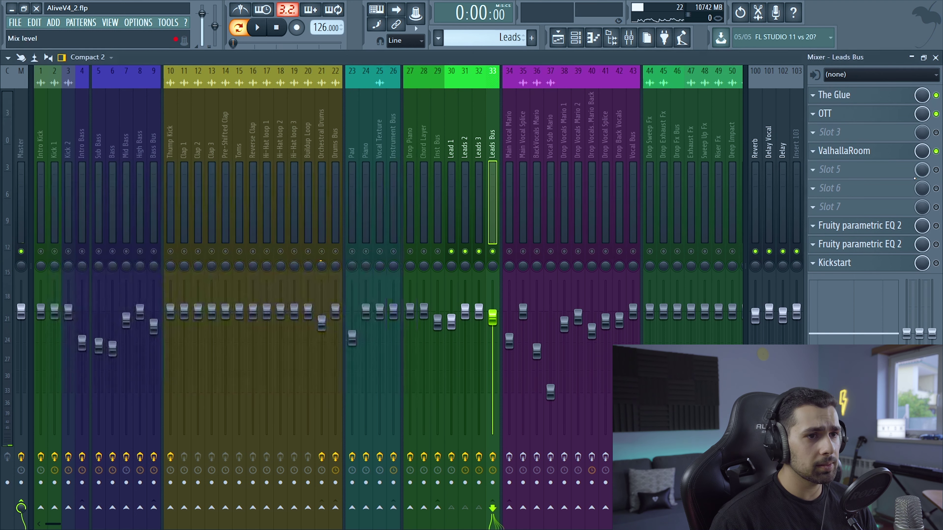
- Enable ValhallaRoom on the Leads Bus, view its reverb settings and play the leads through it
{"action": "left_click", "coordinate": [878, 152]}
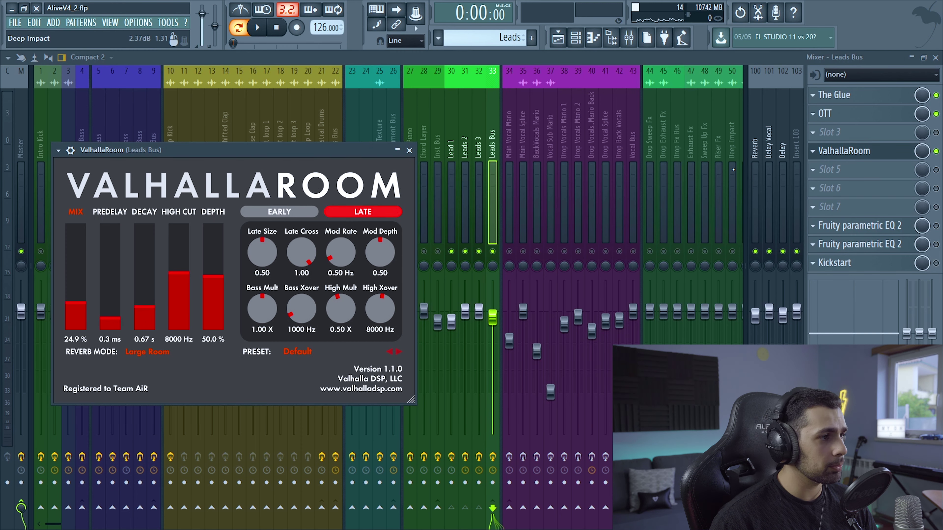
{"action": "key", "text": "space"}
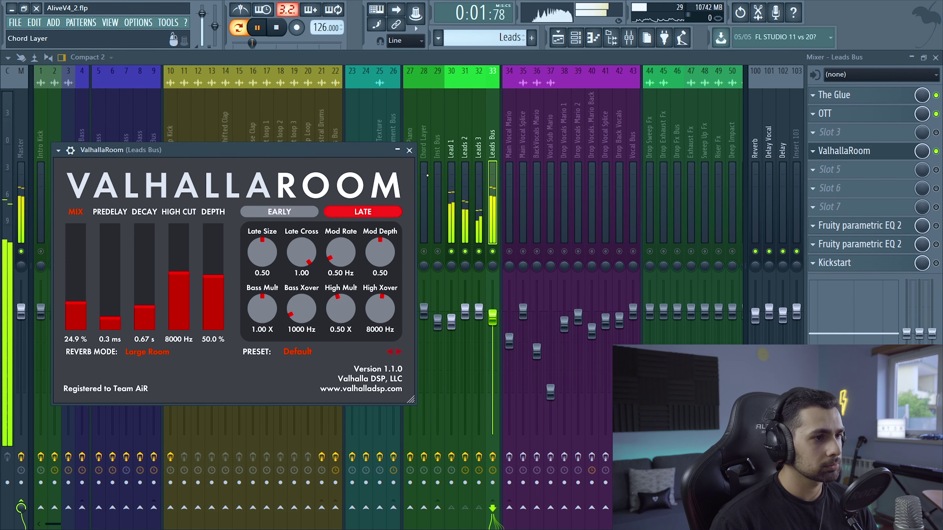
{"action": "key", "text": "space"}
{"action": "left_click", "coordinate": [409, 150]}
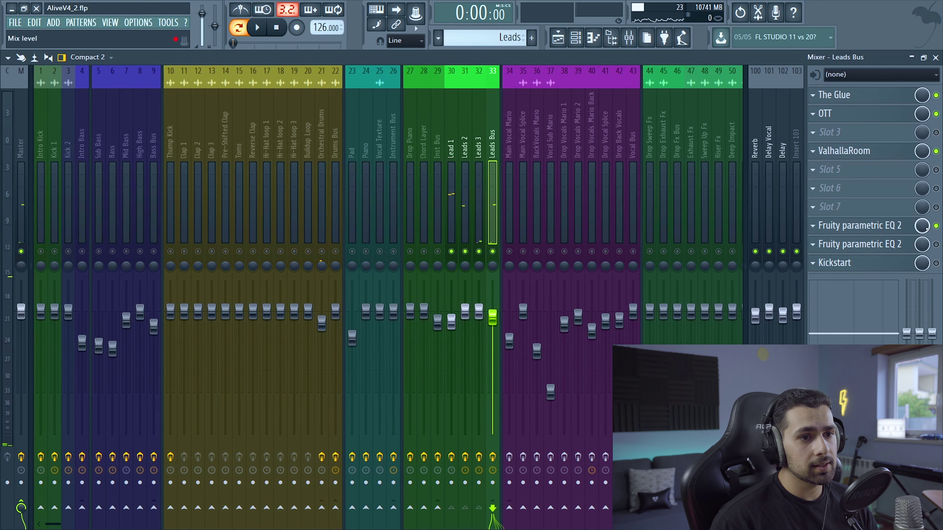
- Enable both Fruity parametric EQ 2 effects on the Leads Bus and examine their curves, including the second one's band 7 low pass
{"action": "left_click", "coordinate": [891, 227]}
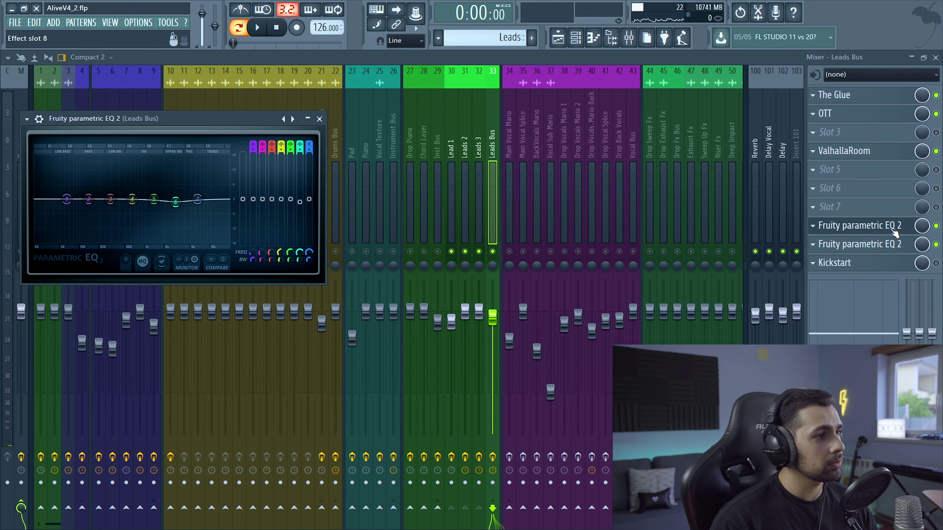
{"action": "left_click", "coordinate": [886, 245]}
{"action": "left_click", "coordinate": [887, 231]}
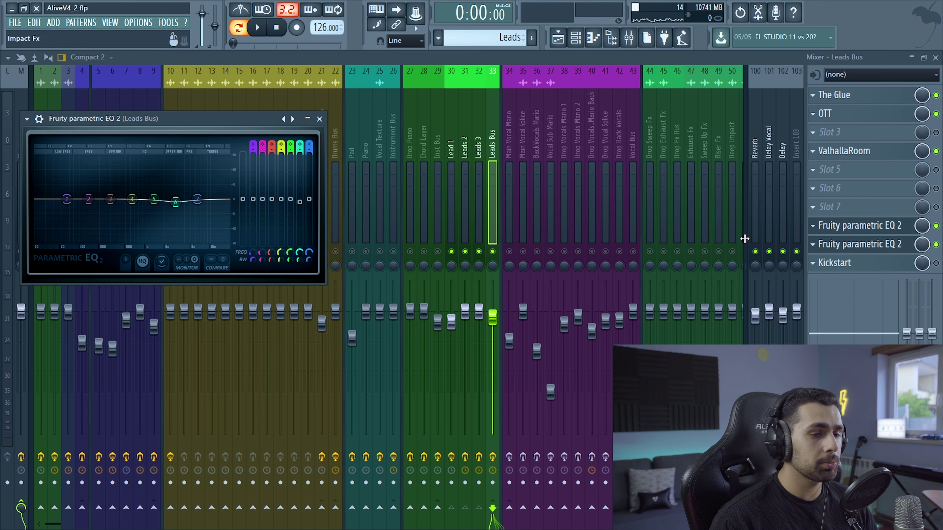
{"action": "left_click", "coordinate": [844, 246]}
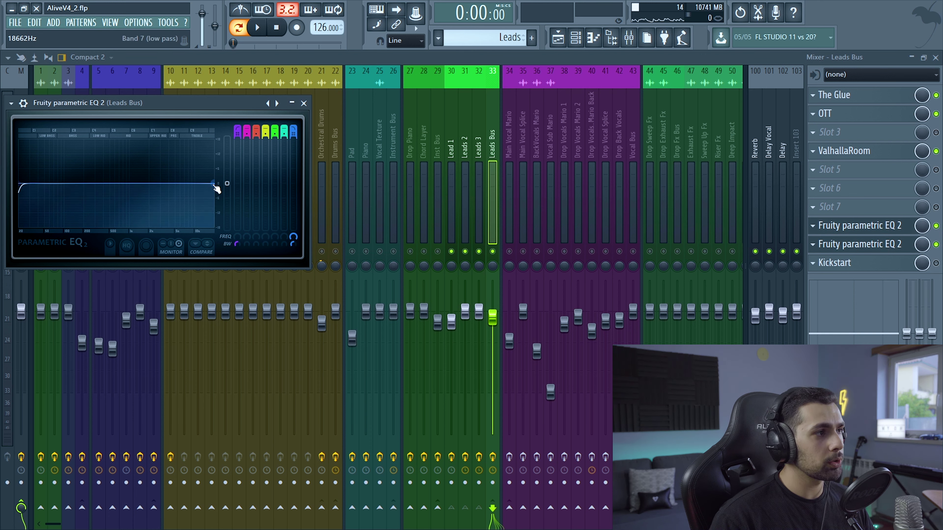
{"action": "mouse_move", "coordinate": [217, 189]}
{"action": "left_mouse_down"}
{"action": "mouse_move", "coordinate": [89, 184]}
{"action": "mouse_move", "coordinate": [213, 183]}
{"action": "left_mouse_up"}
{"action": "left_click", "coordinate": [303, 102]}
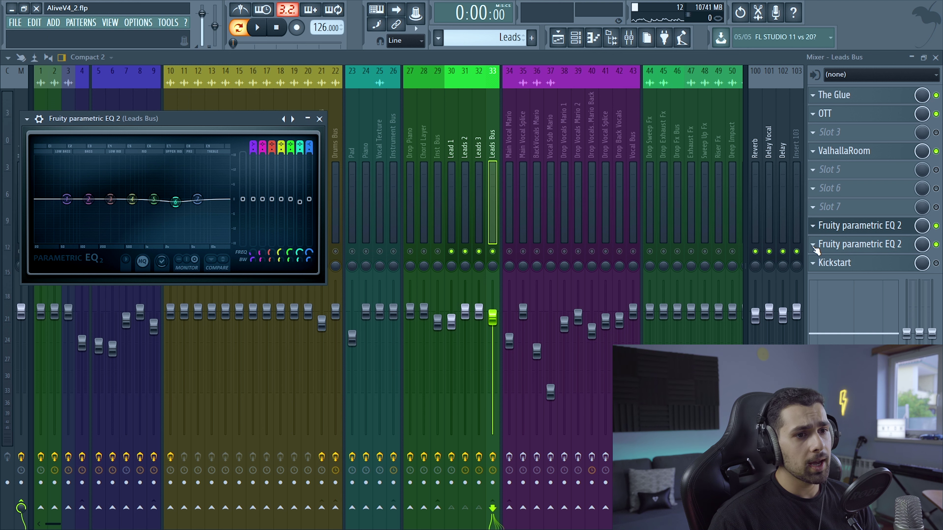
- Enable Kickstart on the Leads Bus, view its sidechain curve and listen to the leads with it on
{"action": "left_click", "coordinate": [936, 263]}
{"action": "key", "text": "Escape"}
{"action": "left_click", "coordinate": [848, 264]}
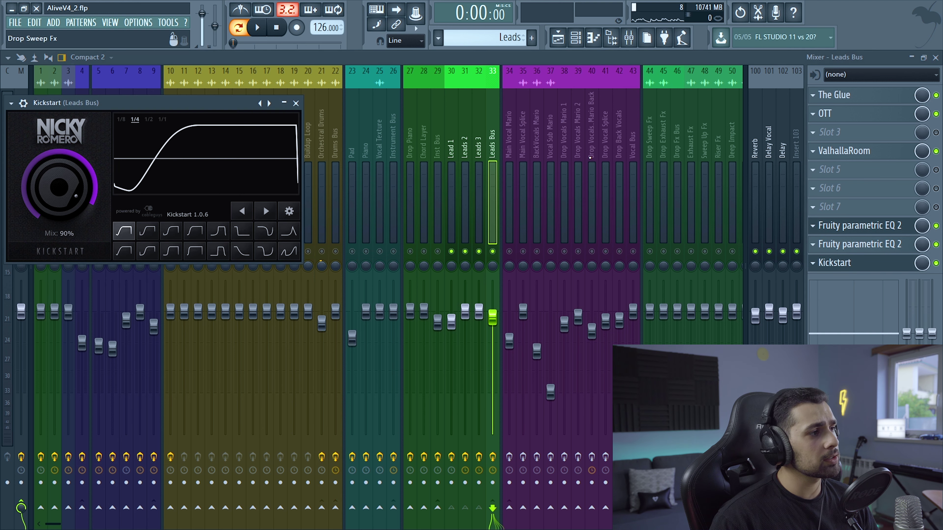
{"action": "key", "text": "space"}
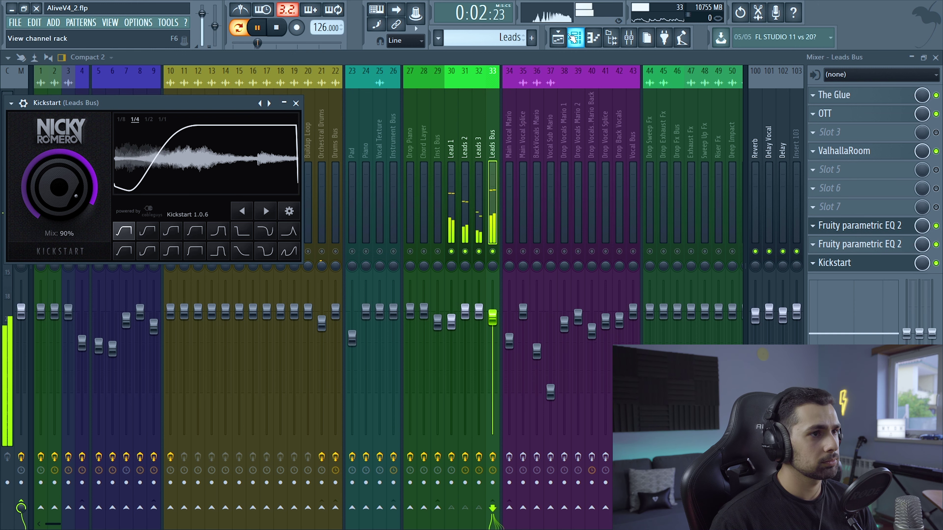
{"action": "key", "text": "space"}
- Make the Leads and Bass track groups and the drum tracks above them audible together in the playlist
{"action": "key", "text": "F5"}
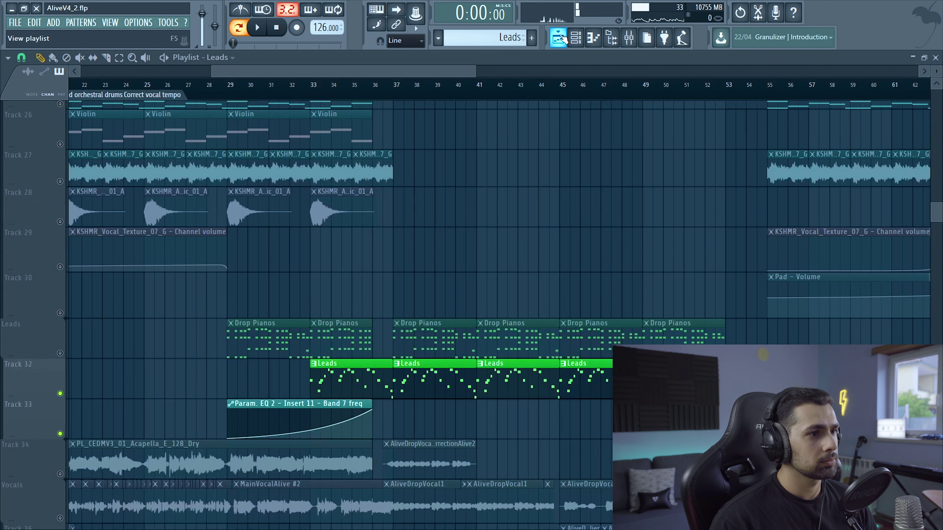
{"action": "left_click", "coordinate": [64, 355]}
{"action": "scroll", "coordinate": [63, 355], "scroll_direction": "up", "scroll_amount": 5}
{"action": "left_click", "coordinate": [53, 185]}
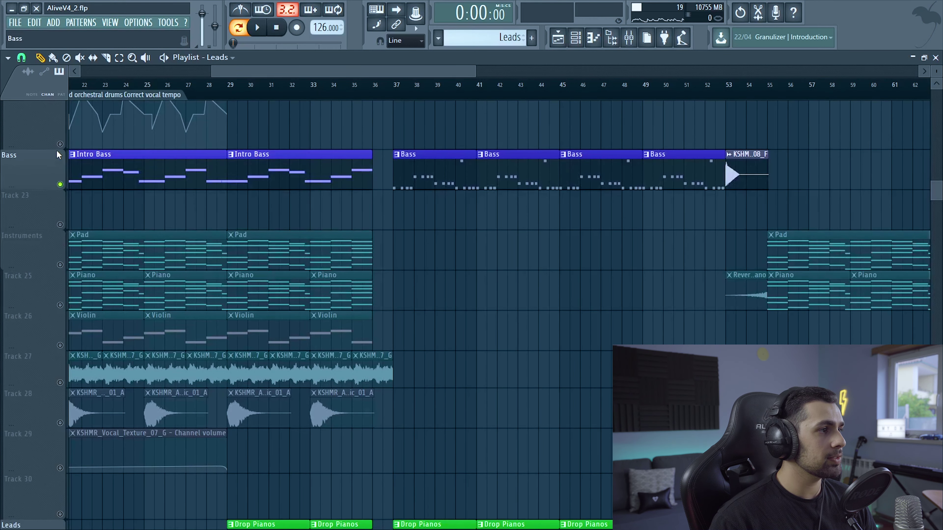
{"action": "scroll", "coordinate": [347, 289], "scroll_direction": "up", "scroll_amount": 4}
{"action": "scroll", "coordinate": [379, 143], "scroll_direction": "down", "scroll_amount": 3}
- Play the drop from bar 37 to hear the leads together with the bass and drums, checking the mixer first
{"action": "left_click", "coordinate": [393, 85]}
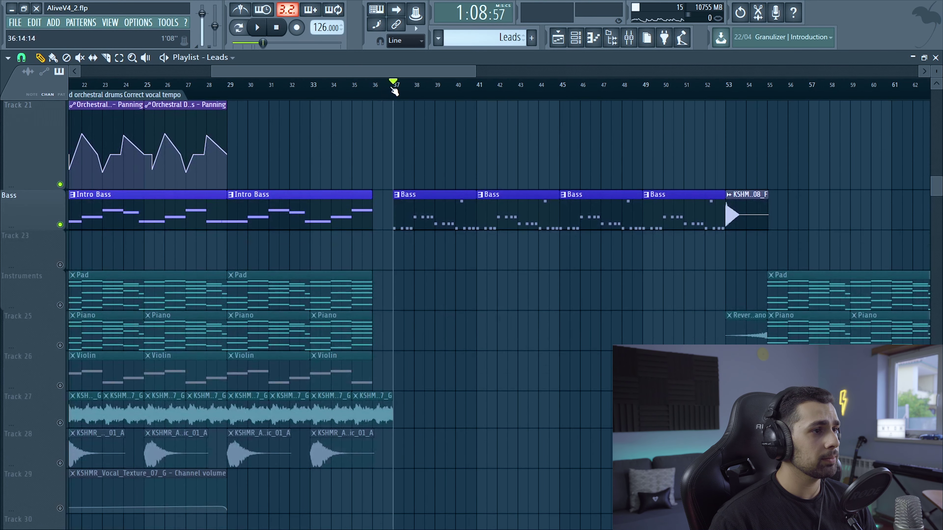
{"action": "left_click", "coordinate": [629, 37]}
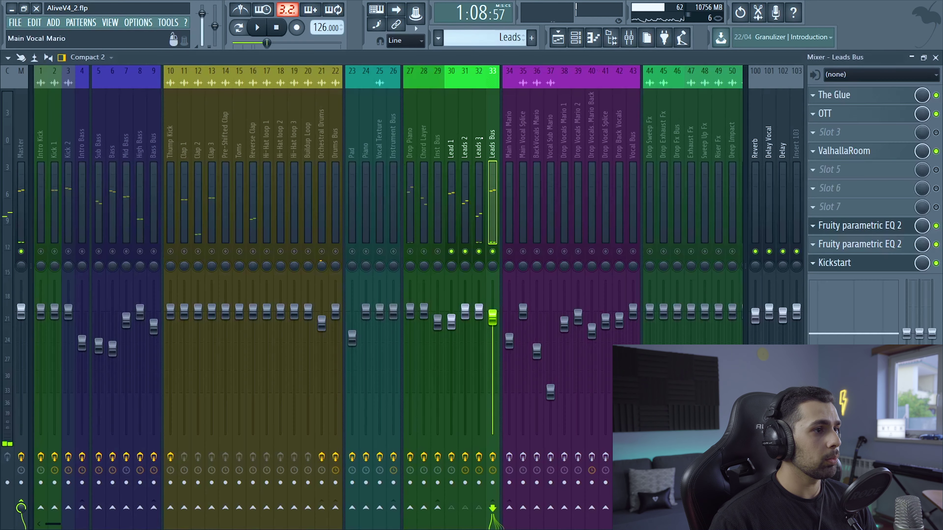
{"action": "left_click", "coordinate": [557, 37]}
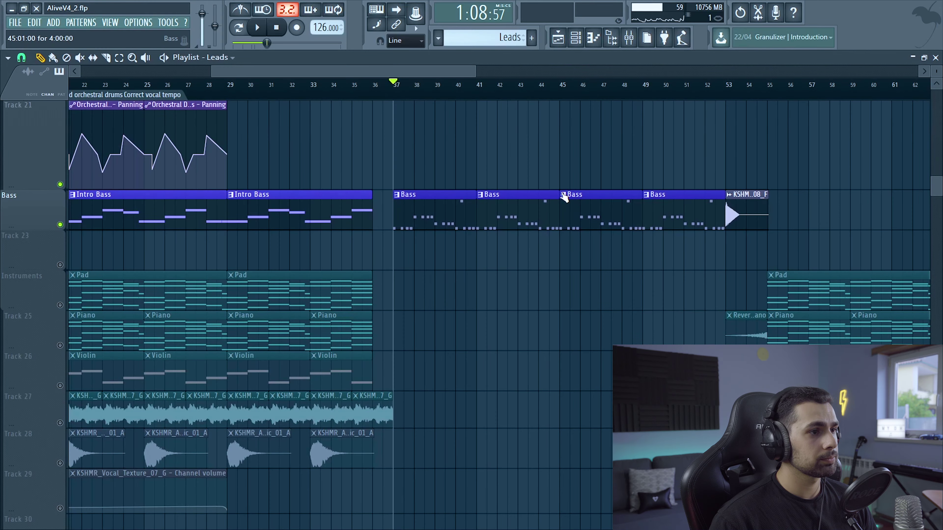
{"action": "scroll", "coordinate": [565, 205], "scroll_direction": "down", "scroll_amount": 2}
{"action": "key", "text": "space"}
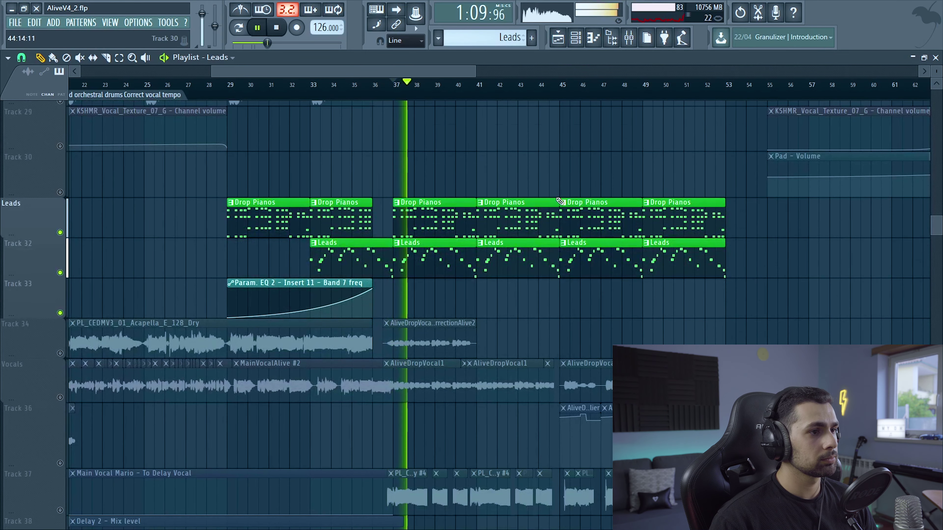
{"action": "left_click", "coordinate": [168, 22]}
{"action": "left_click", "coordinate": [326, 141]}
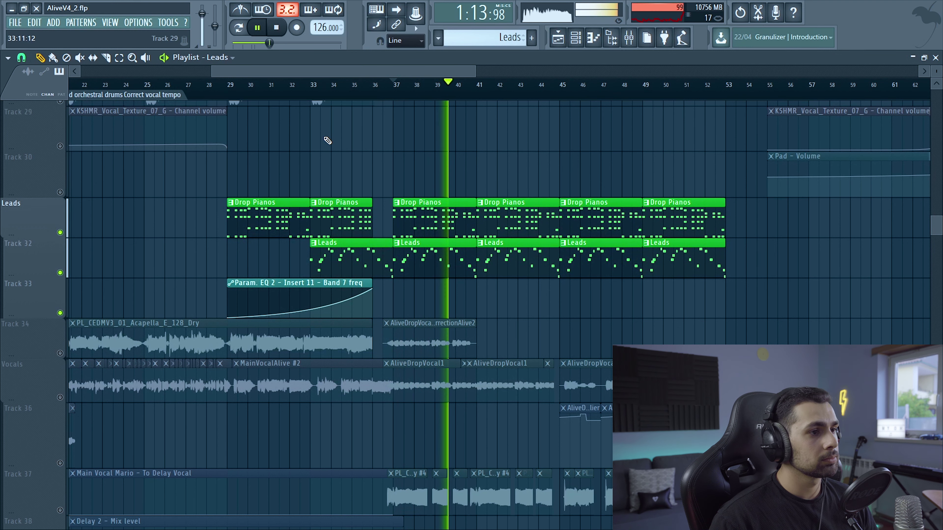
{"action": "left_click", "coordinate": [168, 22]}
{"action": "mouse_move", "coordinate": [180, 57]}
{"action": "left_click", "coordinate": [317, 142]}
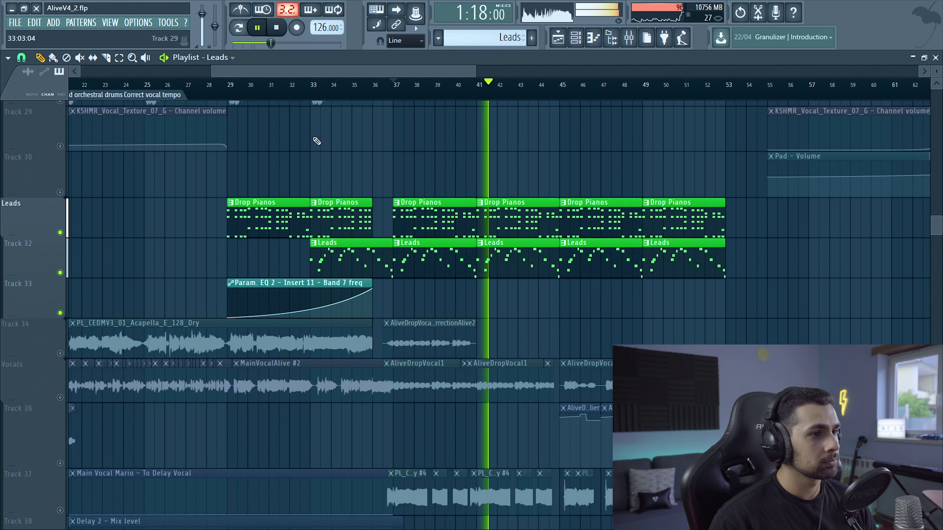
{"action": "key", "text": "space"}
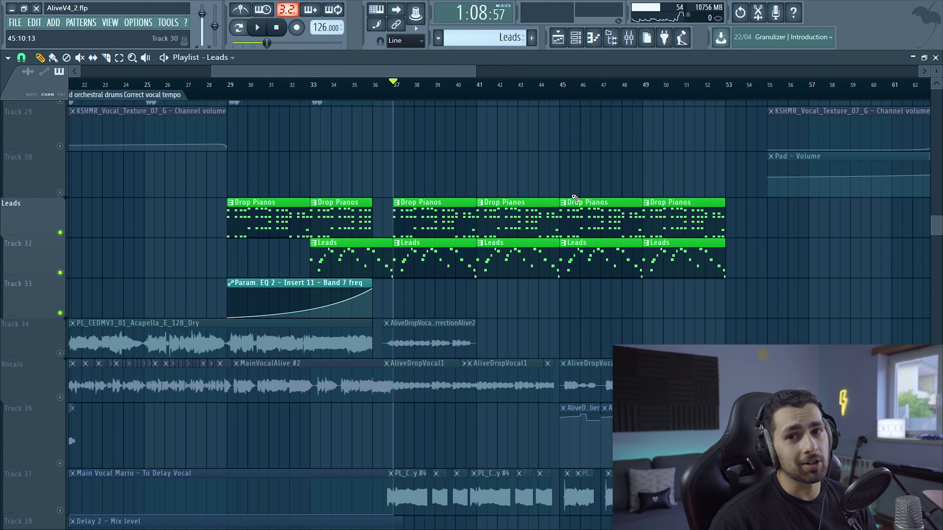
- Solo the Fx track with the Ambience Fx and Cymatics clips in the playlist
{"action": "scroll", "coordinate": [416, 290], "scroll_direction": "down", "scroll_amount": 7}
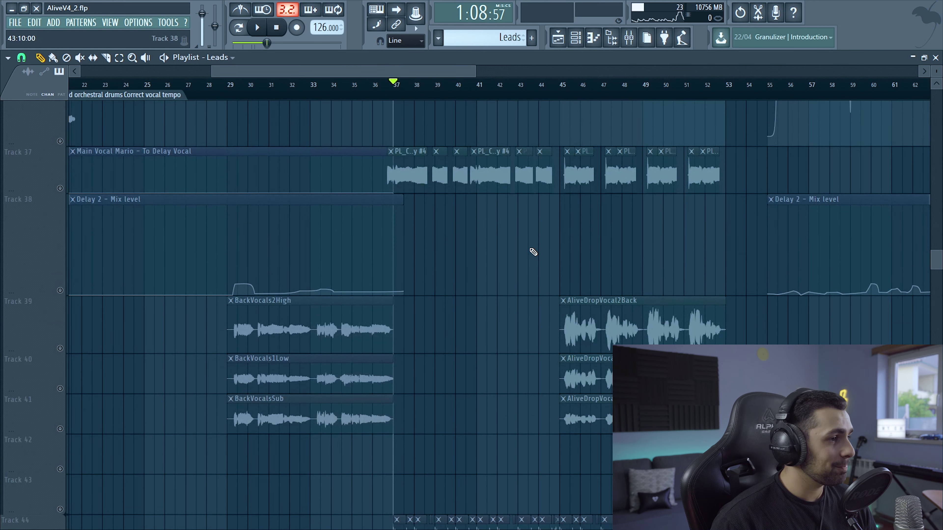
{"action": "scroll", "coordinate": [533, 252], "scroll_direction": "down", "scroll_amount": 7}
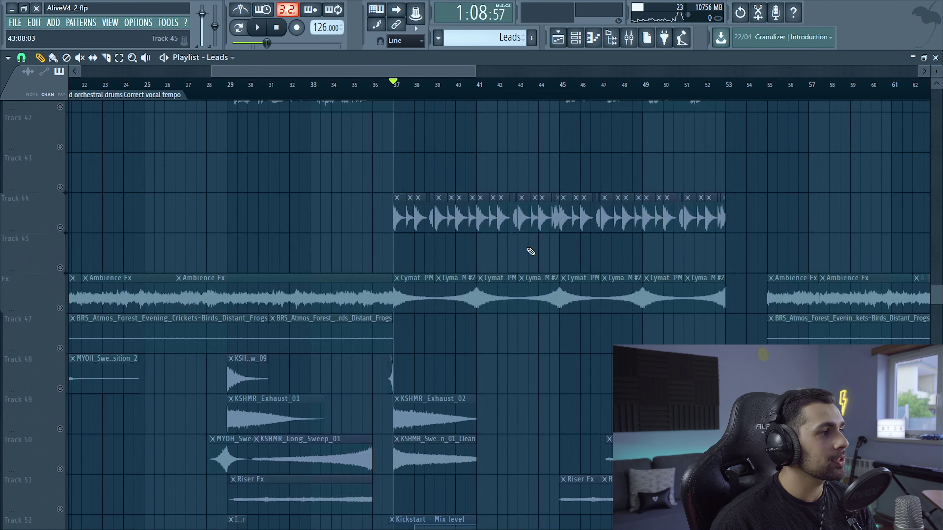
{"action": "scroll", "coordinate": [516, 217], "scroll_direction": "down", "scroll_amount": 2}
{"action": "scroll", "coordinate": [183, 221], "scroll_direction": "up", "scroll_amount": 1}
{"action": "right_click", "coordinate": [60, 227]}
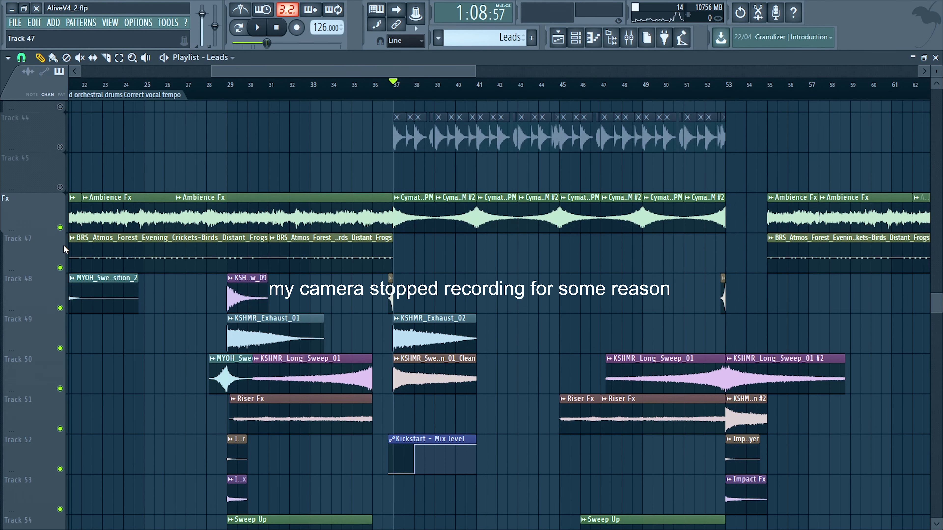
{"action": "left_click", "coordinate": [60, 227], "text": "ctrl"}
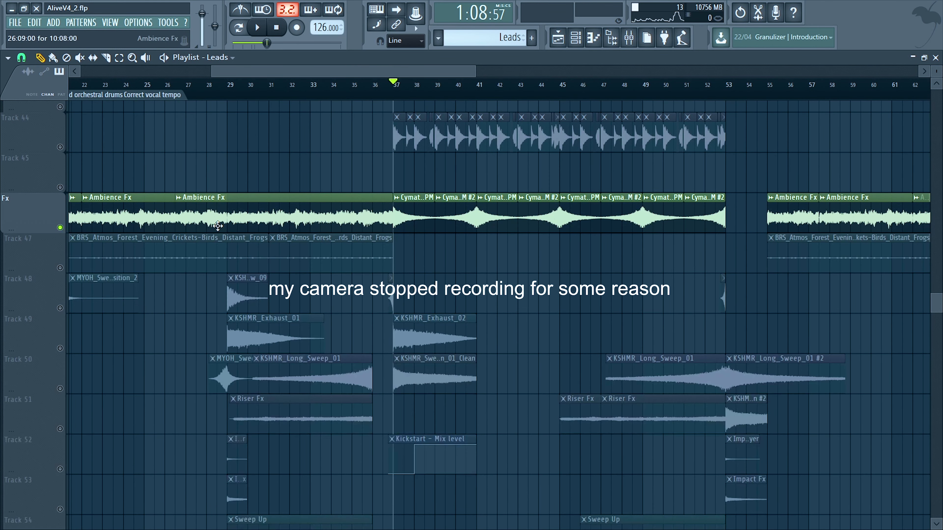
- Play the soloed Cymatics white noise clips from bar 37 and view the Drop Sweep Fx mixer track
{"action": "double_click", "coordinate": [412, 212]}
{"action": "left_click", "coordinate": [406, 166]}
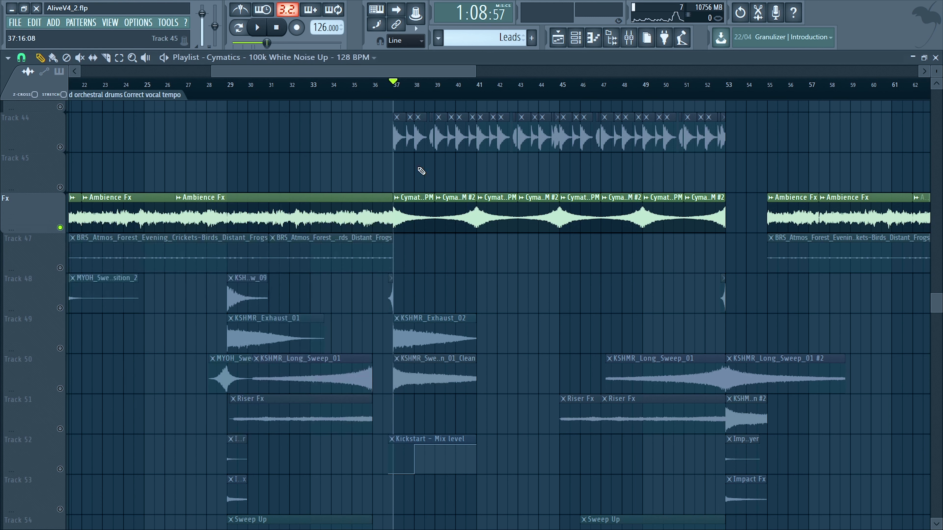
{"action": "key", "text": "space"}
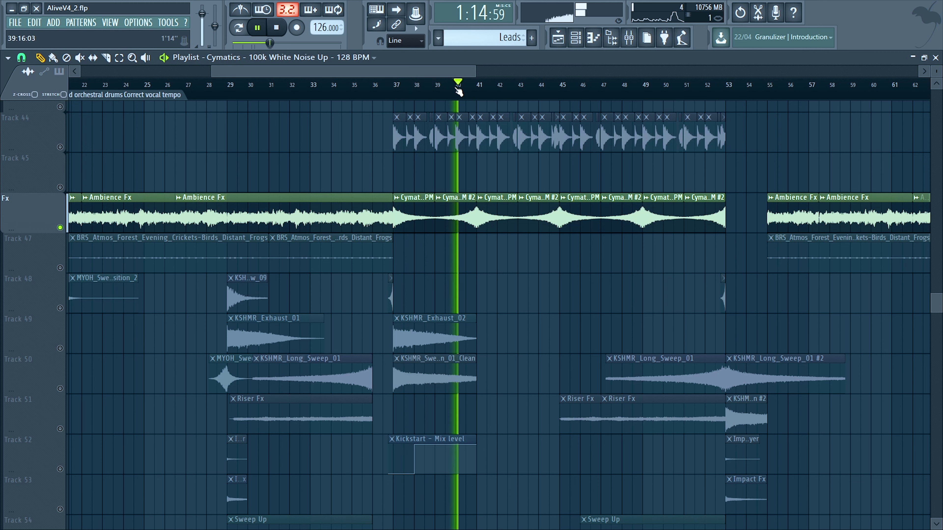
{"action": "left_click", "coordinate": [630, 39]}
{"action": "key", "text": "space"}
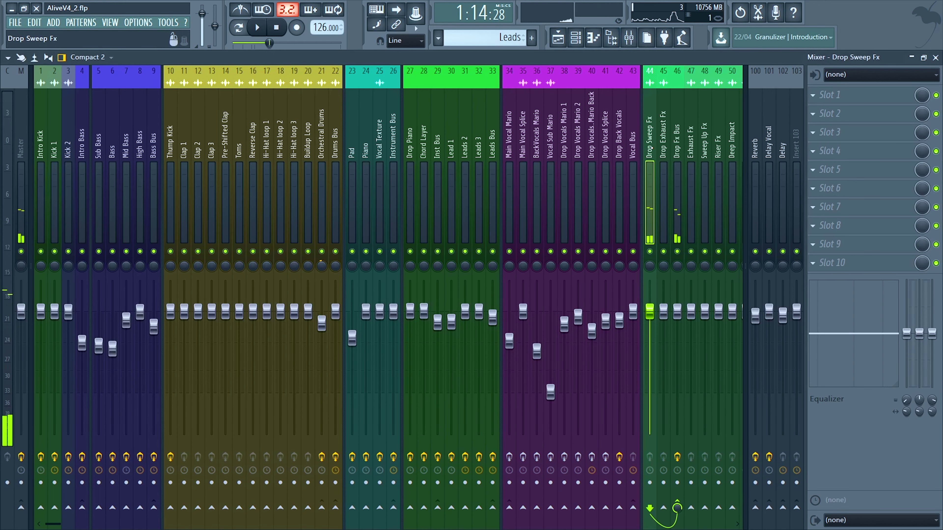
- Examine the Fruity parametric EQ 2 and Kickstart effects on the Drop Fx Bus
{"action": "left_click", "coordinate": [680, 154]}
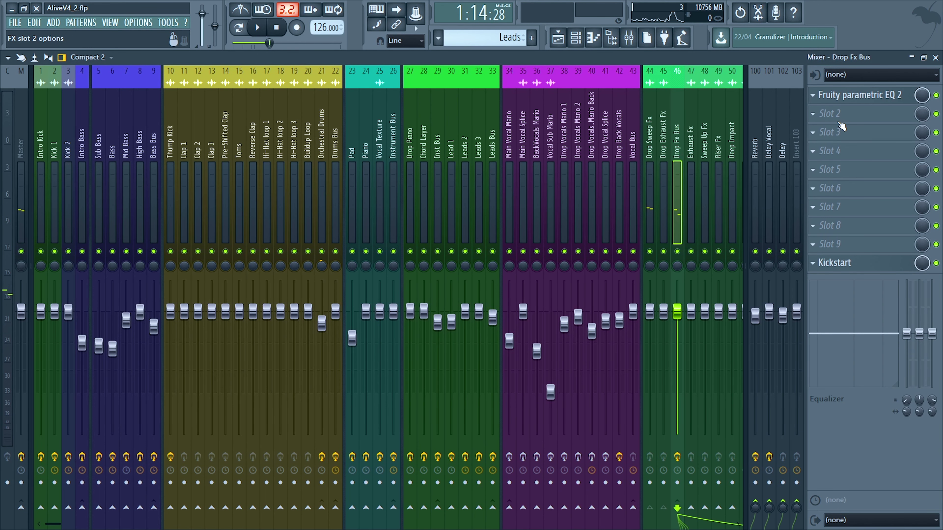
{"action": "left_click", "coordinate": [851, 95]}
{"action": "left_click", "coordinate": [838, 265]}
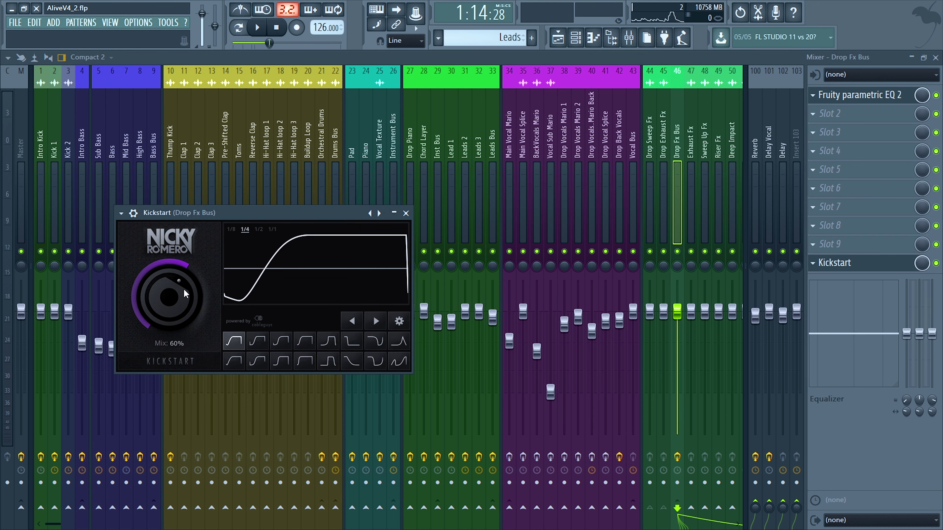
- Return to the playlist and play the soloed Fx track's Cymatics white noise clips from bar 37
{"action": "left_click", "coordinate": [557, 38]}
{"action": "scroll", "coordinate": [400, 253], "scroll_direction": "up", "scroll_amount": 10}
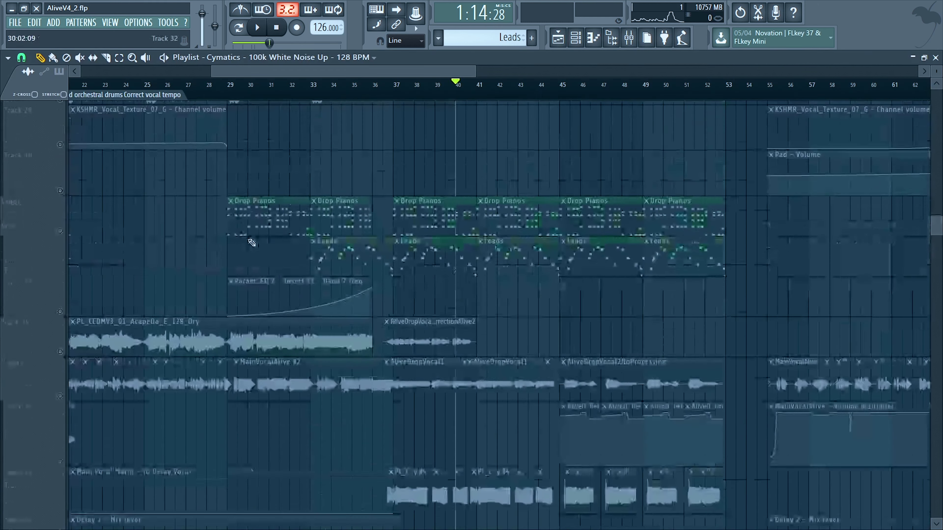
{"action": "scroll", "coordinate": [124, 207], "scroll_direction": "up", "scroll_amount": 4}
{"action": "scroll", "coordinate": [423, 184], "scroll_direction": "down", "scroll_amount": 14}
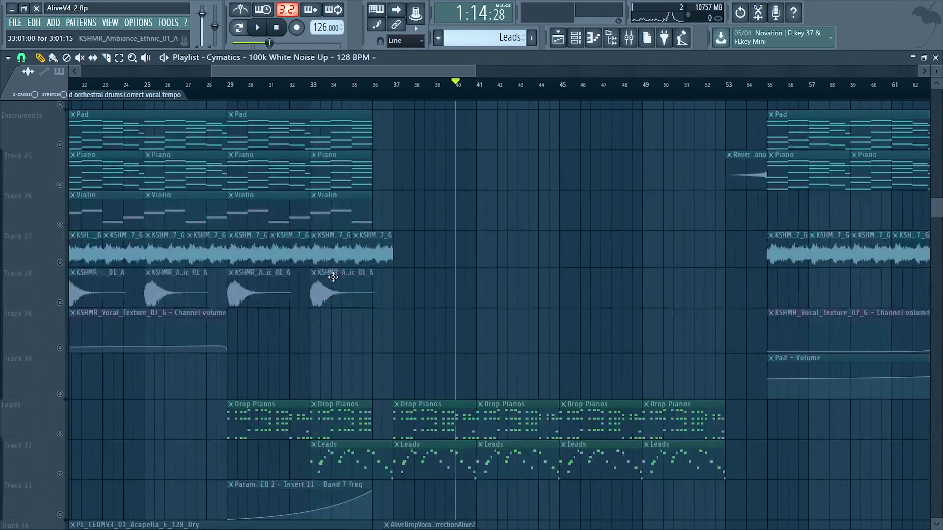
{"action": "scroll", "coordinate": [423, 184], "scroll_direction": "down", "scroll_amount": 10}
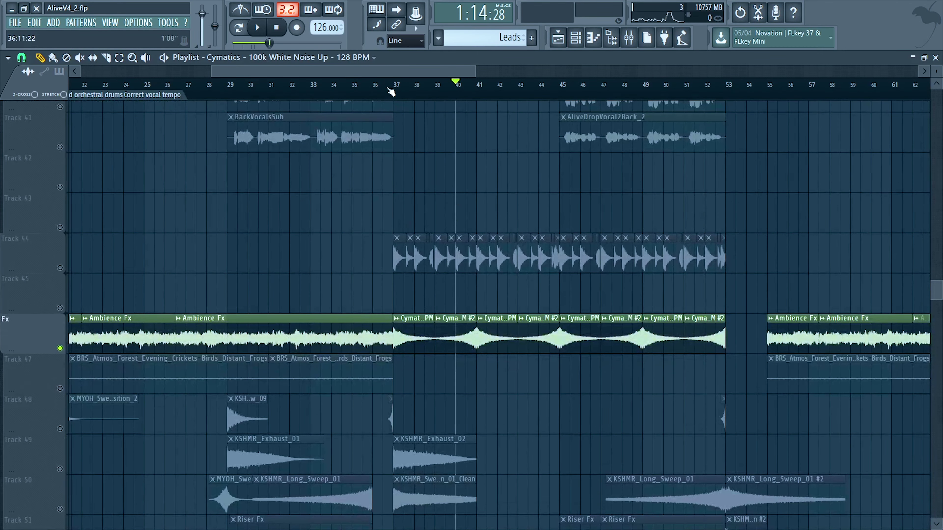
{"action": "left_click", "coordinate": [391, 90]}
{"action": "key", "text": "space"}
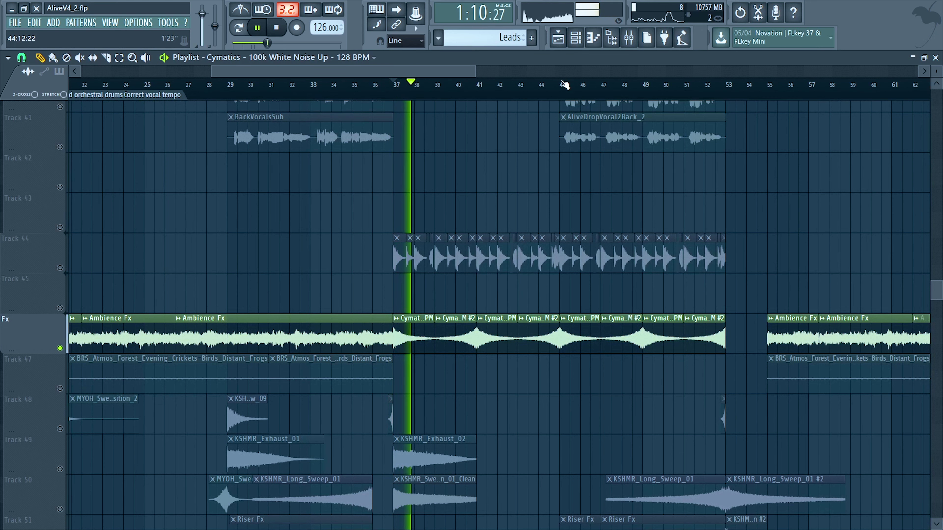
{"action": "scroll", "coordinate": [568, 290], "scroll_direction": "down", "scroll_amount": 5}
{"action": "key", "text": "space"}
- Unmute track 52 with the Kickstart mix level automation and play the white noise from just before bar 37
{"action": "left_click", "coordinate": [59, 389]}
{"action": "scroll", "coordinate": [382, 406], "scroll_direction": "down", "scroll_amount": 2}
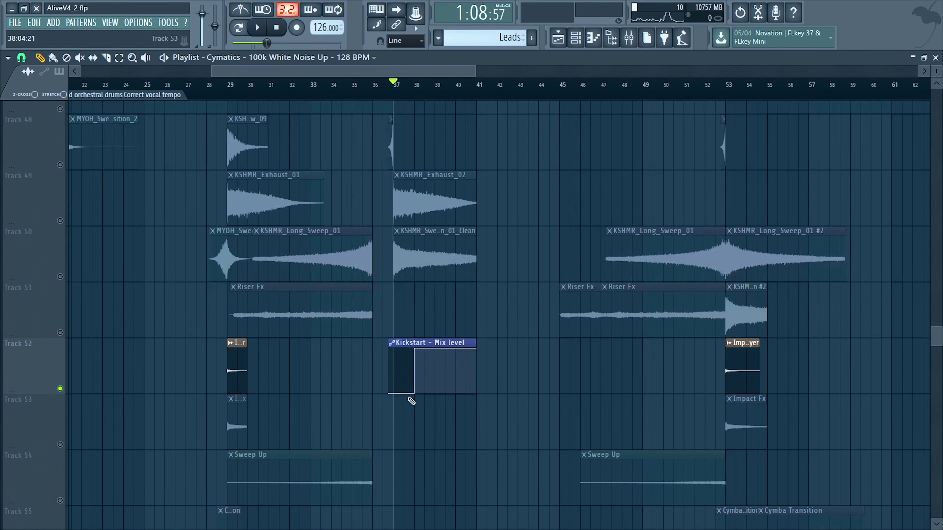
{"action": "scroll", "coordinate": [382, 406], "scroll_direction": "up", "scroll_amount": 2}
{"action": "scroll", "coordinate": [382, 406], "scroll_direction": "up", "scroll_amount": 3}
{"action": "scroll", "coordinate": [382, 405], "scroll_direction": "up", "scroll_amount": 5}
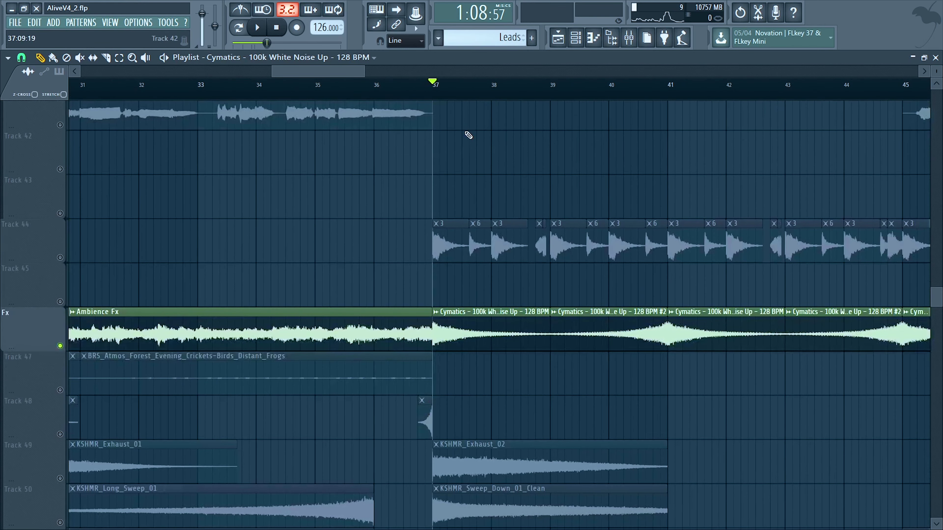
{"action": "scroll", "coordinate": [483, 230], "scroll_direction": "down", "scroll_amount": 8}
{"action": "scroll", "coordinate": [438, 295], "scroll_direction": "up", "scroll_amount": 4}
{"action": "left_click", "coordinate": [415, 91]}
{"action": "key", "text": "space"}
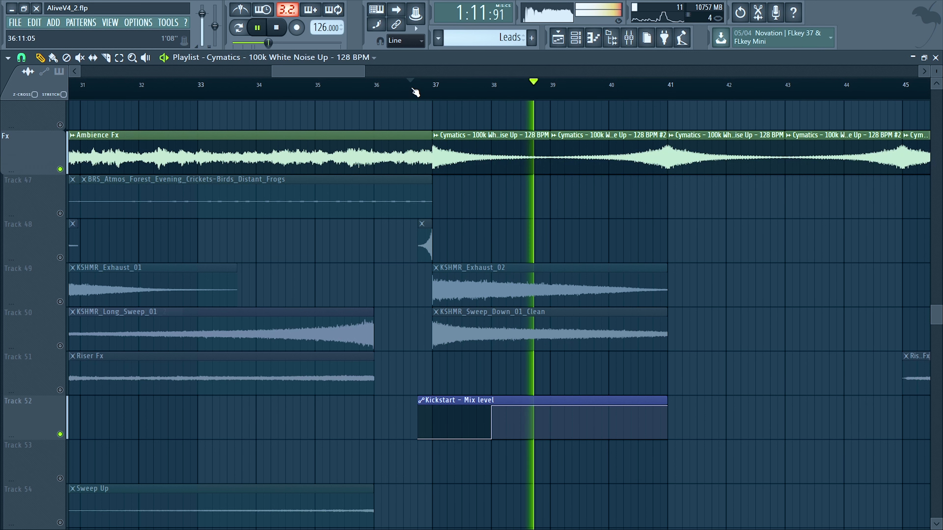
{"action": "key", "text": "space"}
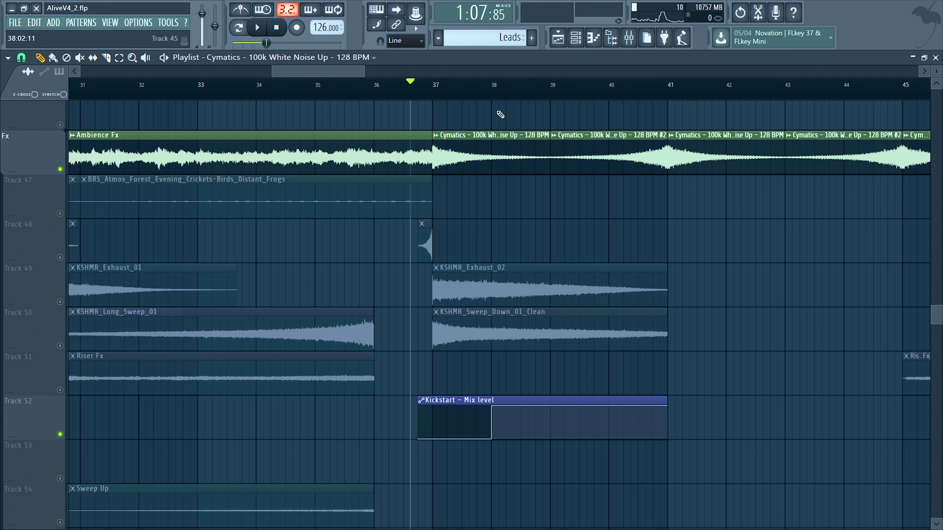
- Unmute tracks 49 and 50 with the KSHMR exhaust and sweep clips and play them into the drop at bar 37
{"action": "scroll", "coordinate": [179, 204], "scroll_direction": "down", "scroll_amount": 1}
{"action": "left_click", "coordinate": [60, 257]}
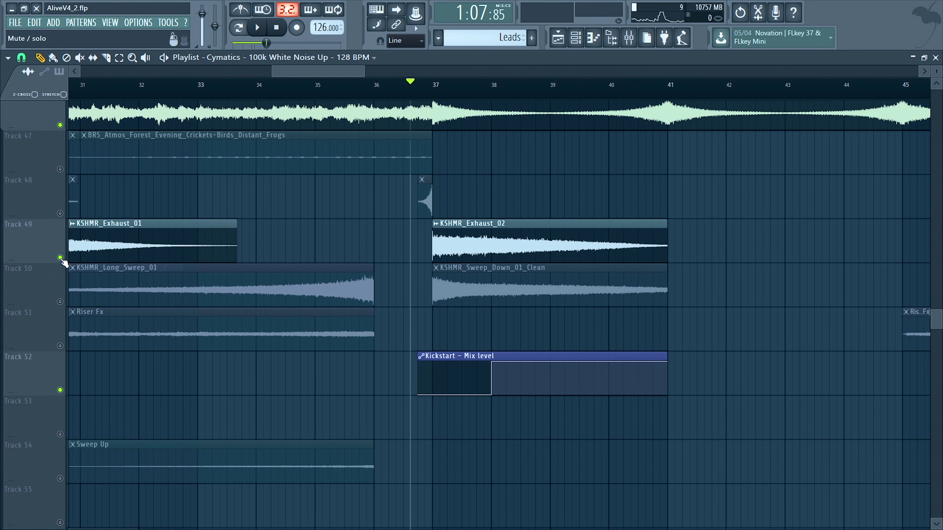
{"action": "left_click", "coordinate": [60, 301]}
{"action": "scroll", "coordinate": [404, 291], "scroll_direction": "down", "scroll_amount": 4}
{"action": "scroll", "coordinate": [414, 289], "scroll_direction": "down", "scroll_amount": 2}
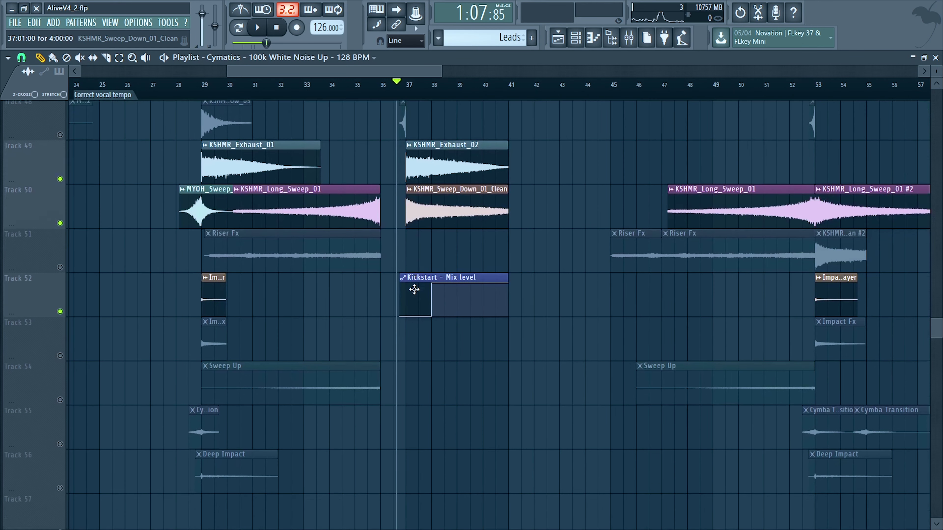
{"action": "key", "text": "space"}
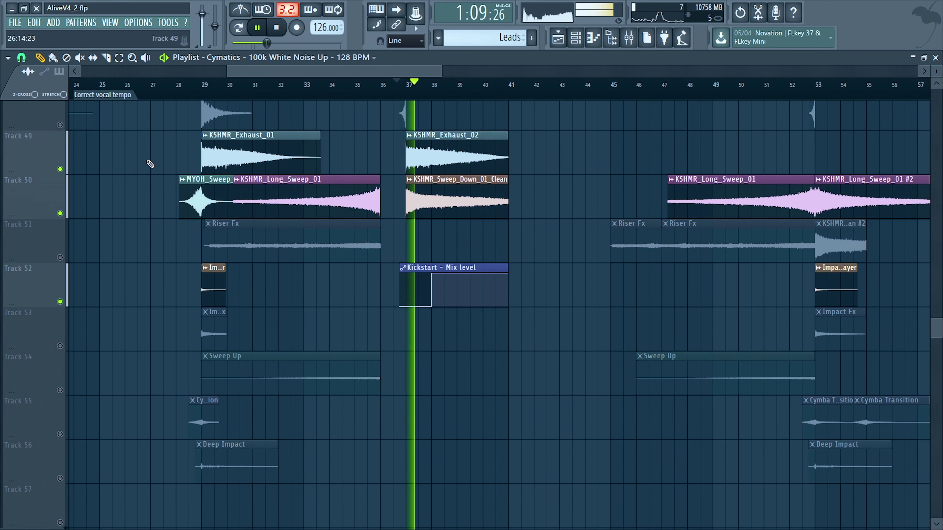
{"action": "key", "text": "space"}
- Unmute the Riser Fx and Sweep Up tracks and play the build from bar 46
{"action": "left_click", "coordinate": [611, 86]}
{"action": "left_click", "coordinate": [59, 257]}
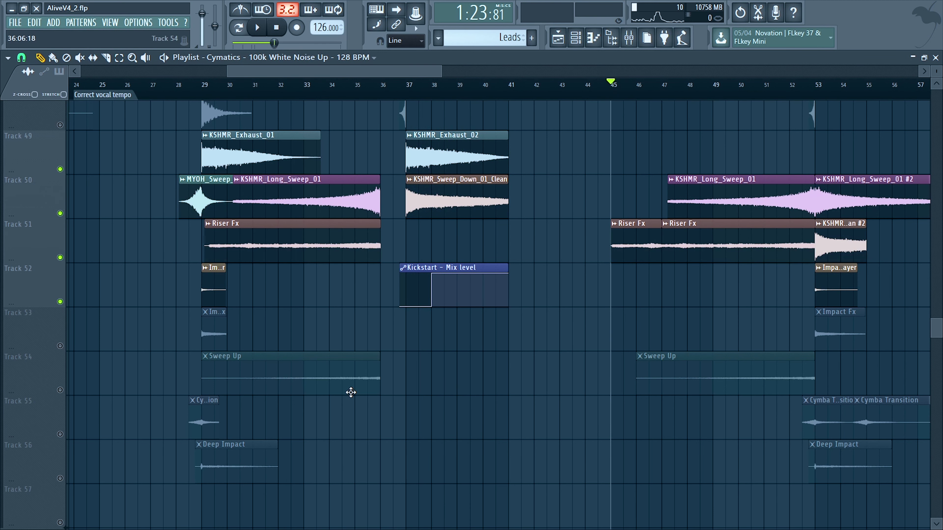
{"action": "left_click", "coordinate": [60, 390]}
{"action": "left_click", "coordinate": [637, 89]}
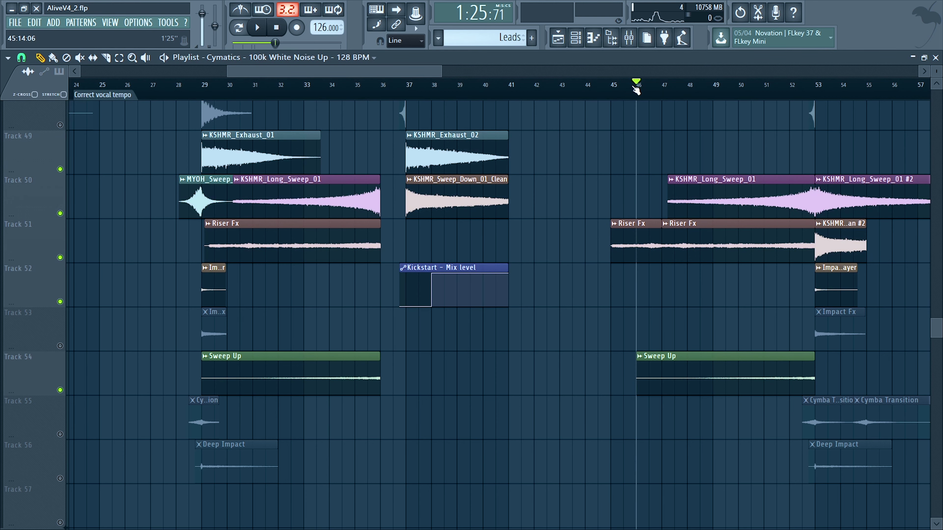
{"action": "key", "text": "space"}
{"action": "scroll", "coordinate": [575, 360], "scroll_direction": "down", "scroll_amount": 3}
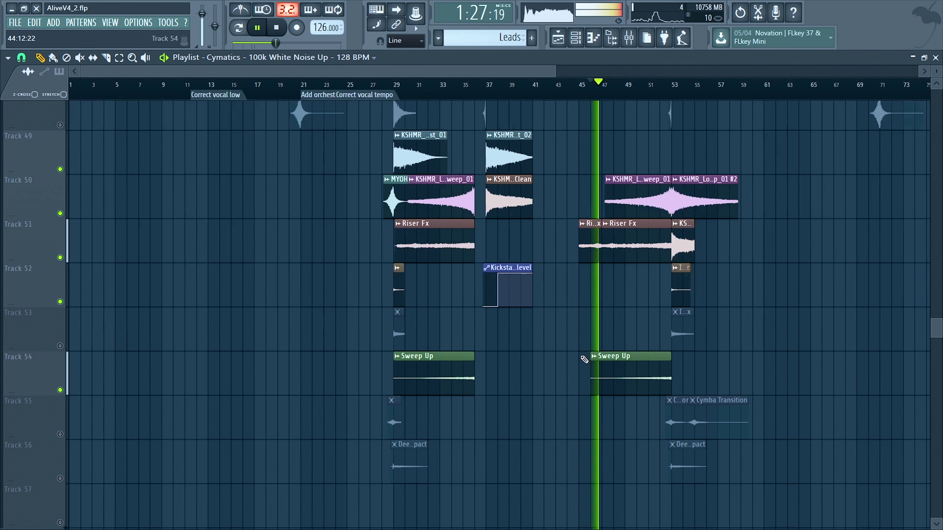
- Unmute all remaining tracks of the Fx group and play the transition into bar 53 from the middle of bar 52
{"action": "scroll", "coordinate": [649, 332], "scroll_direction": "up", "scroll_amount": 2}
{"action": "scroll", "coordinate": [649, 329], "scroll_direction": "up", "scroll_amount": 2}
{"action": "scroll", "coordinate": [60, 223], "scroll_direction": "up", "scroll_amount": 4}
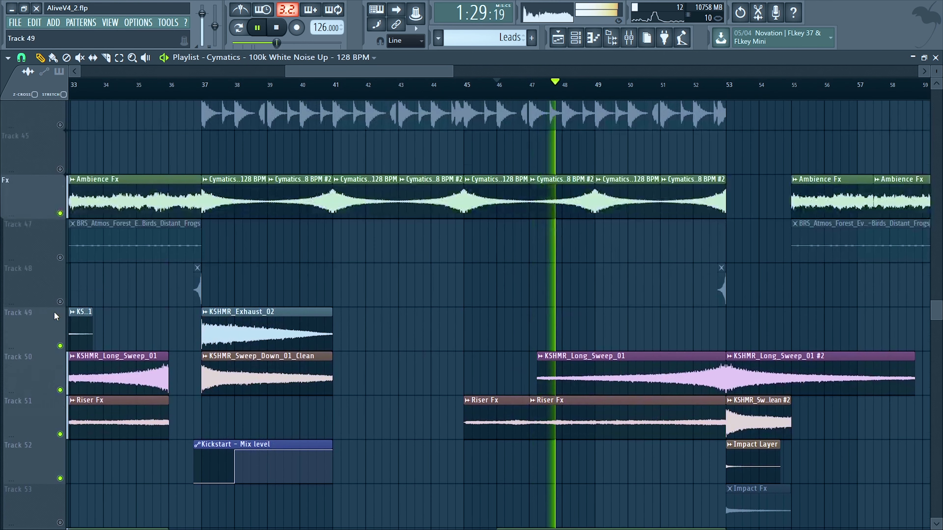
{"action": "right_click", "coordinate": [60, 216]}
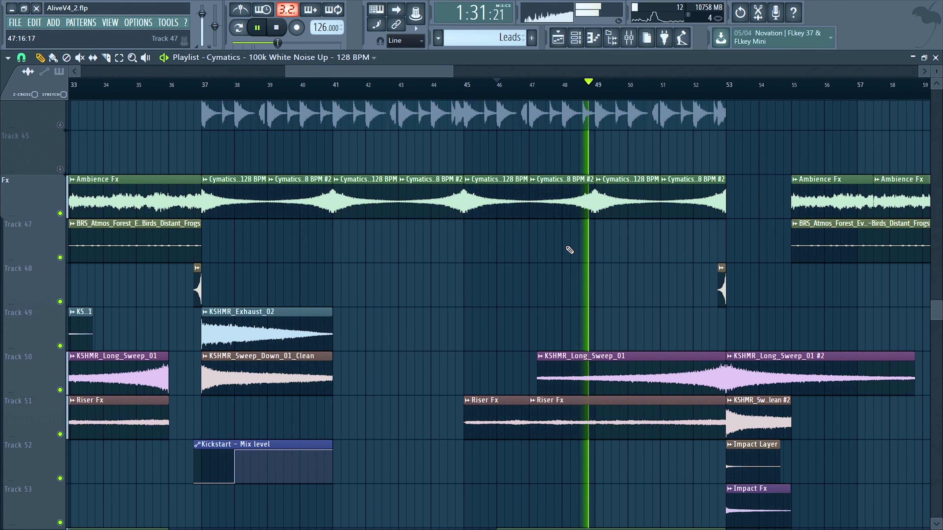
{"action": "left_click", "coordinate": [710, 92]}
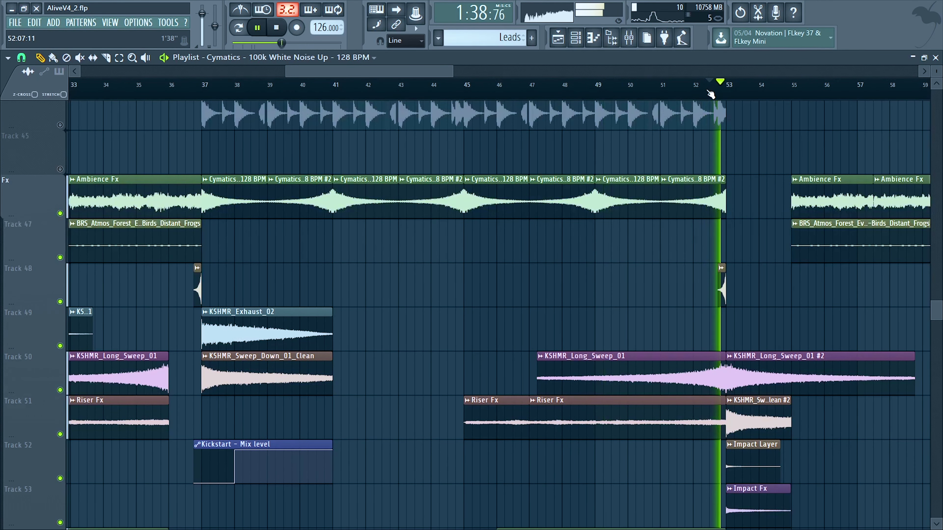
{"action": "key", "text": "space"}
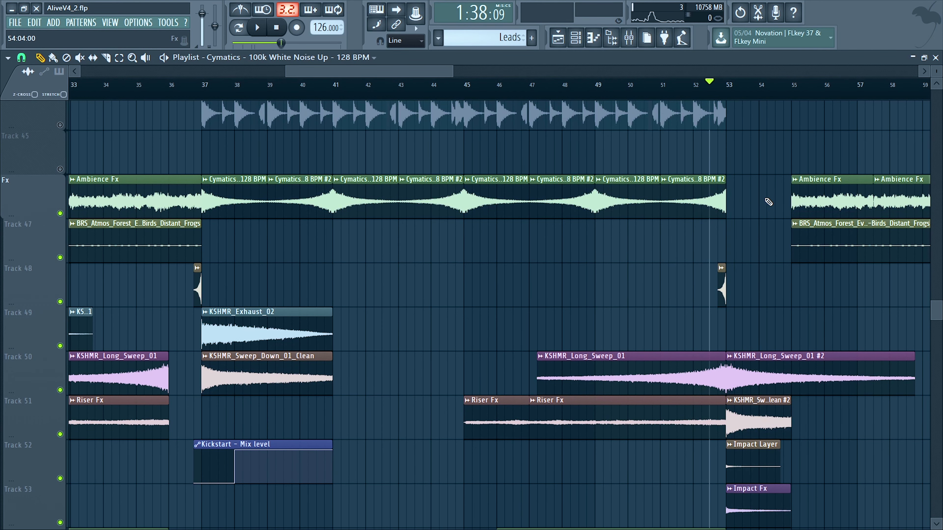
{"action": "scroll", "coordinate": [769, 202], "scroll_direction": "down", "scroll_amount": 5}
{"action": "scroll", "coordinate": [813, 211], "scroll_direction": "down", "scroll_amount": 5}
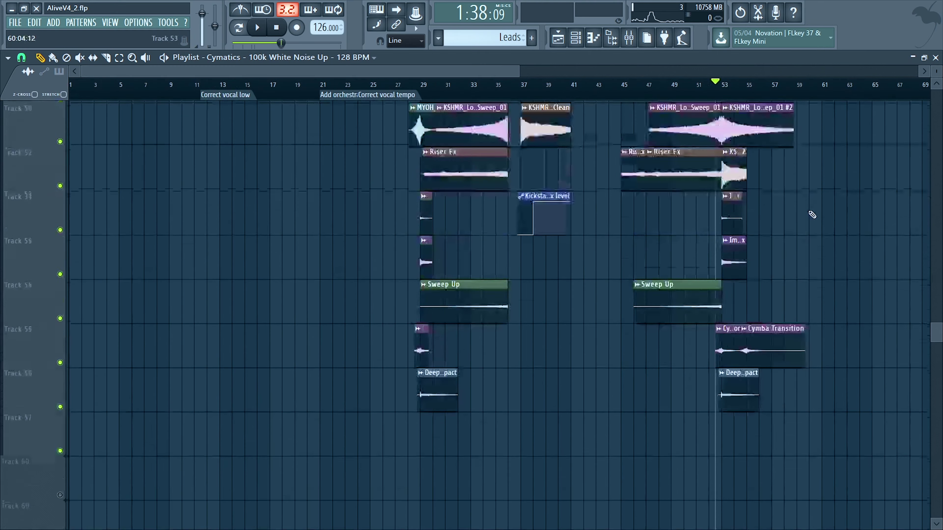
{"action": "scroll", "coordinate": [811, 214], "scroll_direction": "up", "scroll_amount": 1}
{"action": "scroll", "coordinate": [808, 214], "scroll_direction": "up", "scroll_amount": 1}
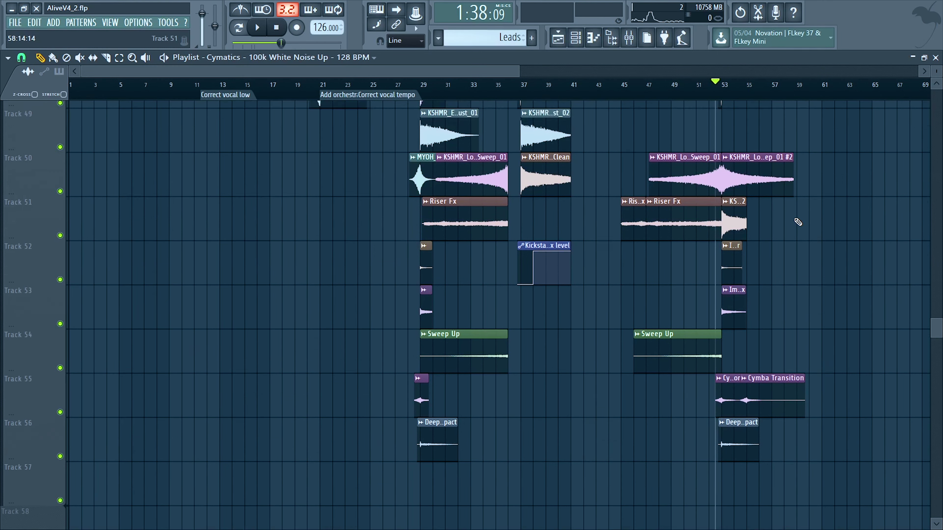